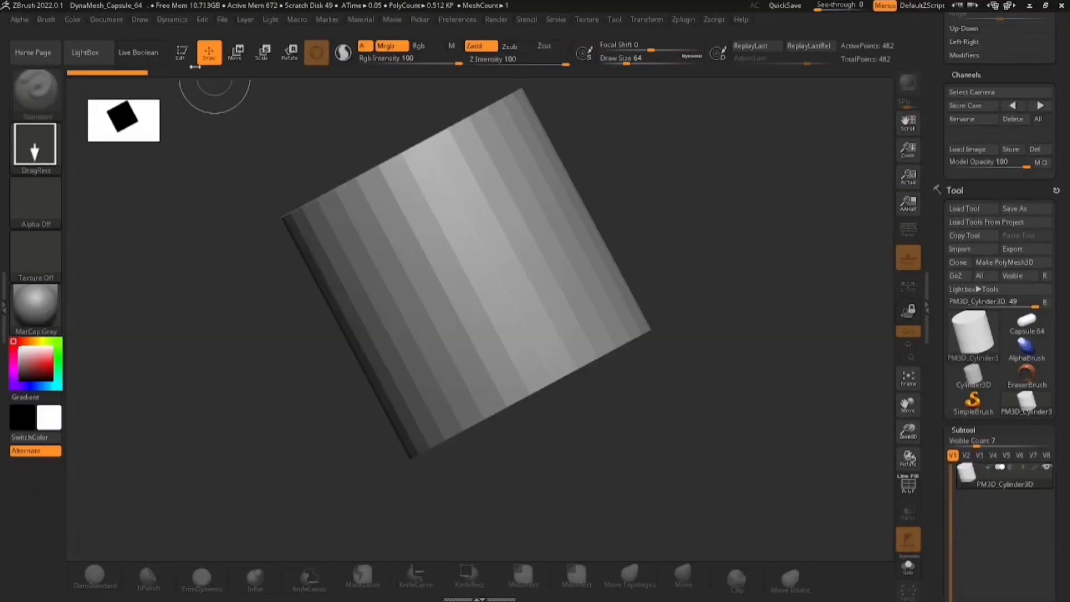
# Step: Make the cylinder editable and rotate it 90° with the transform gizmo, first in side view and again in top view
pyautogui.click(183, 54)
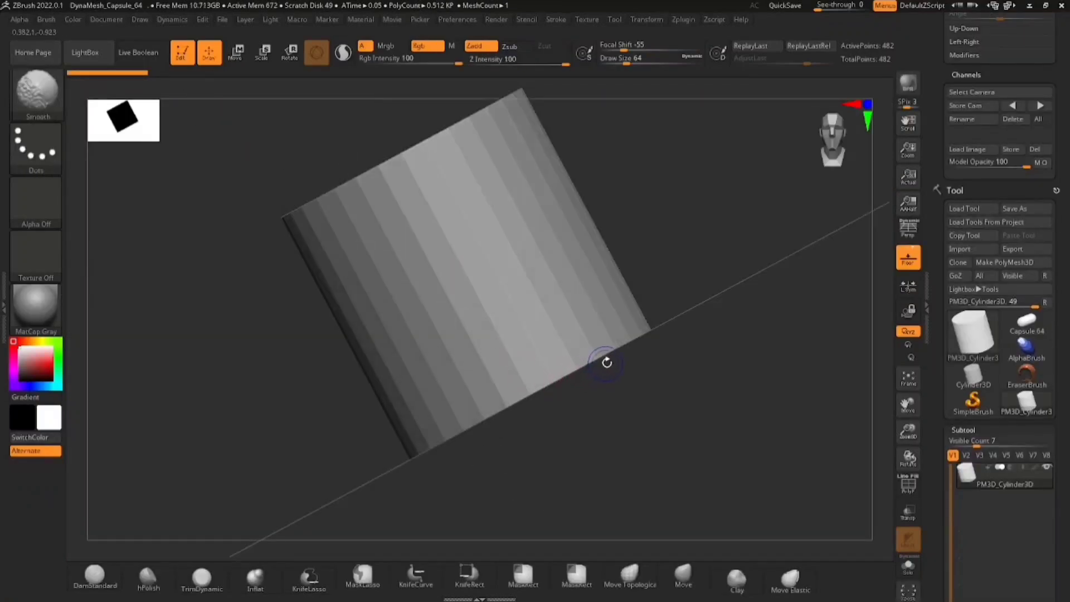
pyautogui.moveTo(606, 365)
pyautogui.keyDown('shift'); pyautogui.mouseDown(button='right')
pyautogui.moveTo(642, 416)
pyautogui.moveTo(623, 379)
pyautogui.moveTo(645, 334)
pyautogui.moveTo(647, 411)
pyautogui.moveTo(654, 377)
pyautogui.moveTo(722, 370)
pyautogui.mouseUp(button='right'); pyautogui.keyUp('shift')
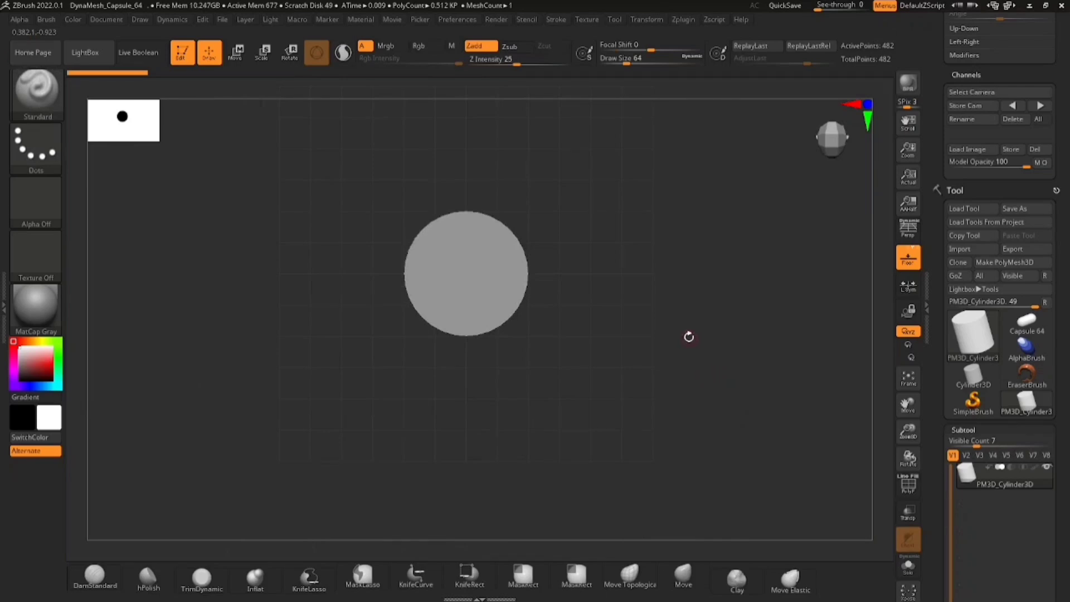
pyautogui.moveTo(621, 360)
pyautogui.mouseDown(button='right')
pyautogui.moveTo(640, 227)
pyautogui.moveTo(621, 354)
pyautogui.moveTo(602, 334)
pyautogui.moveTo(635, 336)
pyautogui.moveTo(609, 346)
pyautogui.moveTo(640, 363)
pyautogui.moveTo(629, 313)
pyautogui.moveTo(644, 335)
pyautogui.mouseUp(button='right')
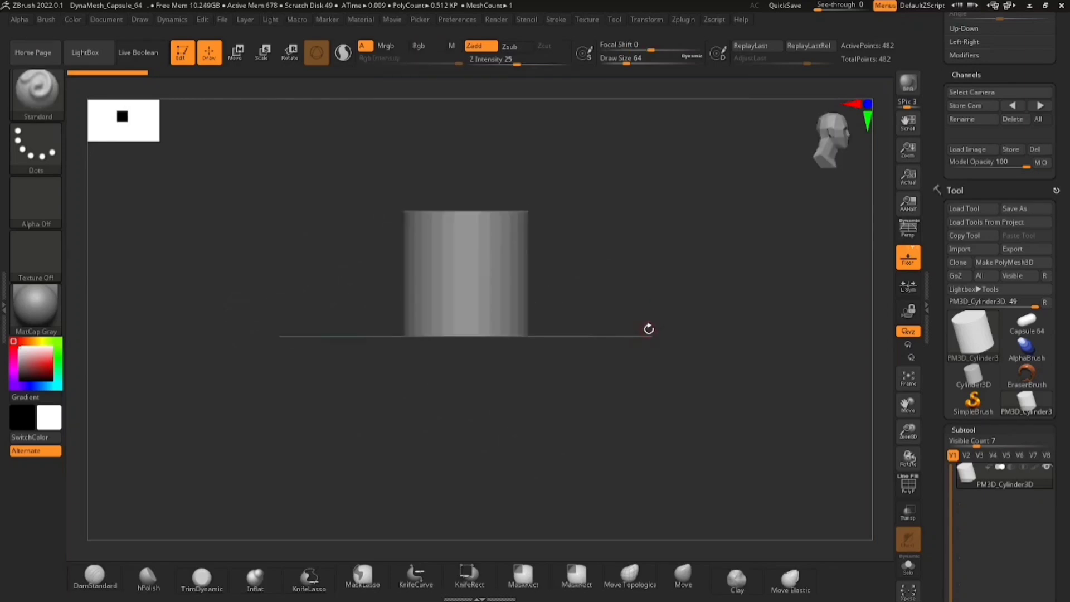
pyautogui.click(236, 54)
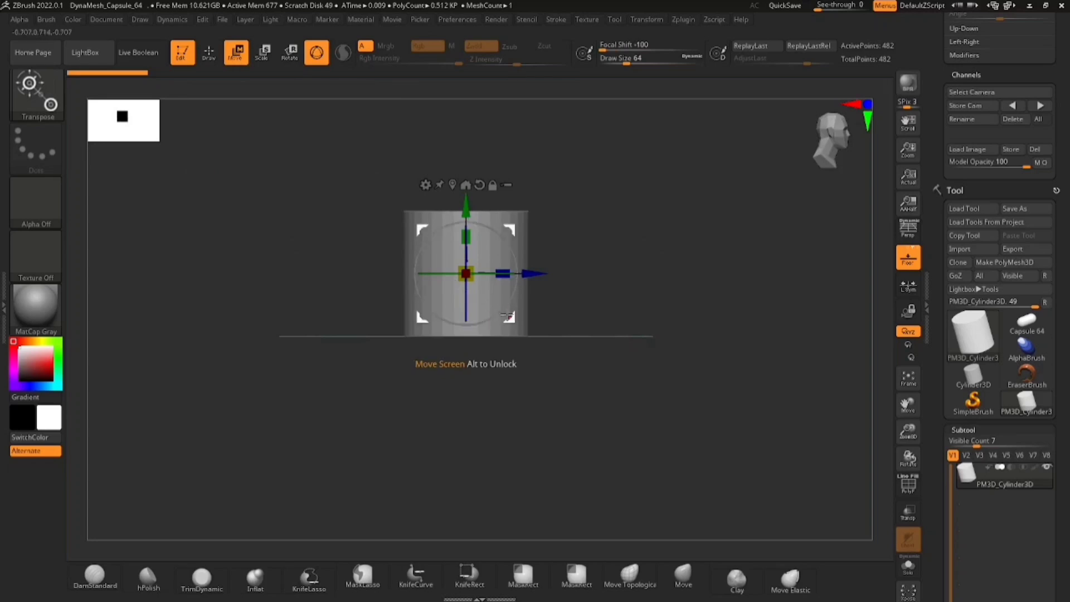
pyautogui.moveTo(509, 306); pyautogui.dragTo(502, 228)
pyautogui.keyDown('shift'); pyautogui.moveTo(582, 318); pyautogui.dragTo(585, 322); pyautogui.keyUp('shift')
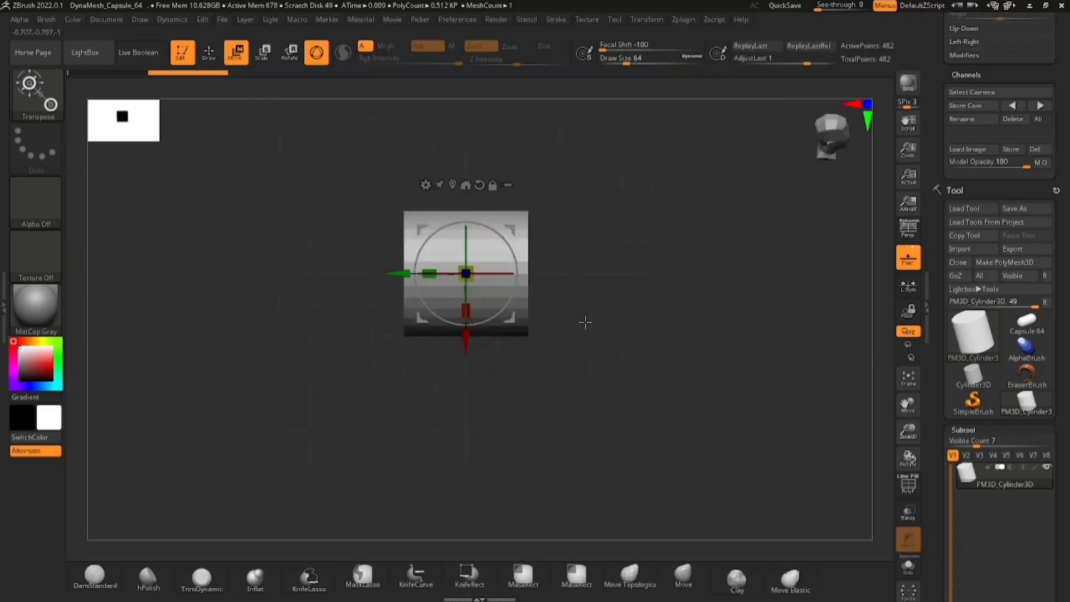
pyautogui.moveTo(518, 255); pyautogui.dragTo(499, 360)
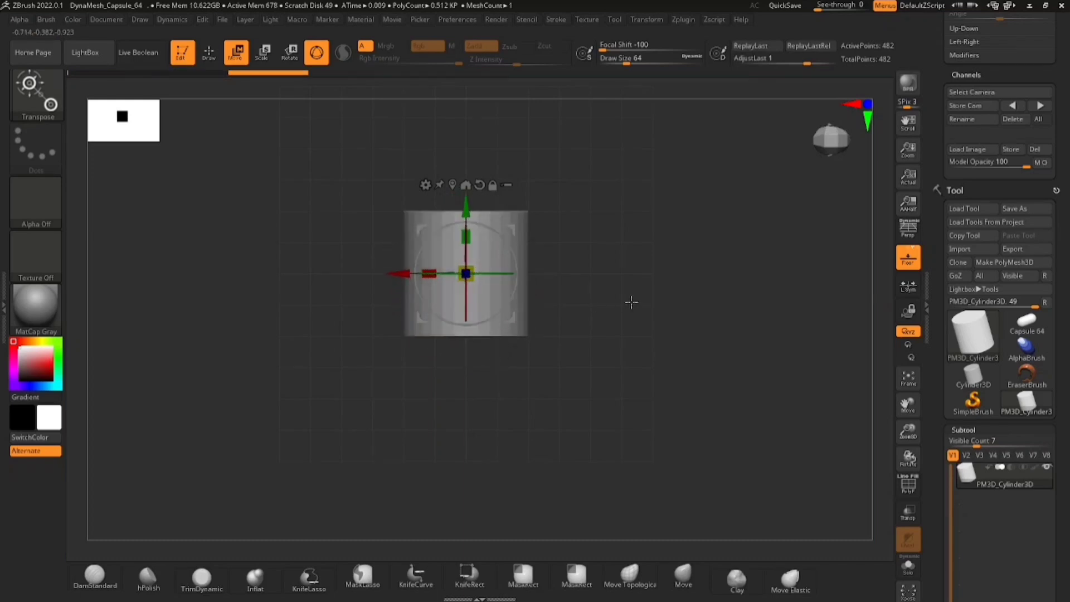
# Step: Flatten the cylinder along its Y axis into a short, wide band
pyautogui.keyDown('ctrl'); pyautogui.moveTo(631, 302); pyautogui.dragTo(664, 361, button='right'); pyautogui.keyUp('ctrl')
pyautogui.moveTo(466, 237); pyautogui.dragTo(467, 342)
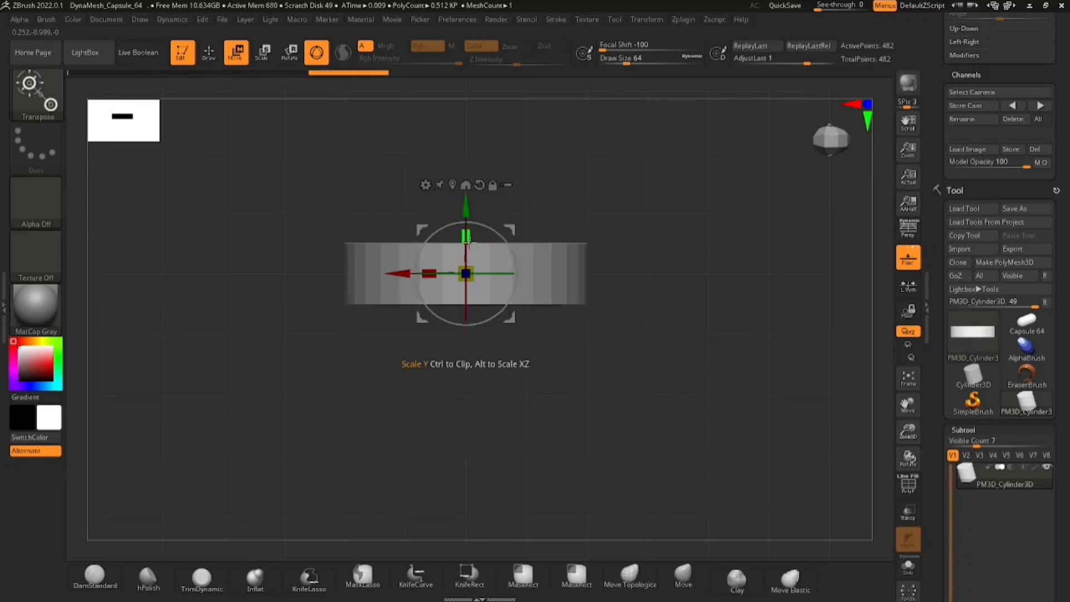
pyautogui.moveTo(467, 238); pyautogui.dragTo(465, 224)
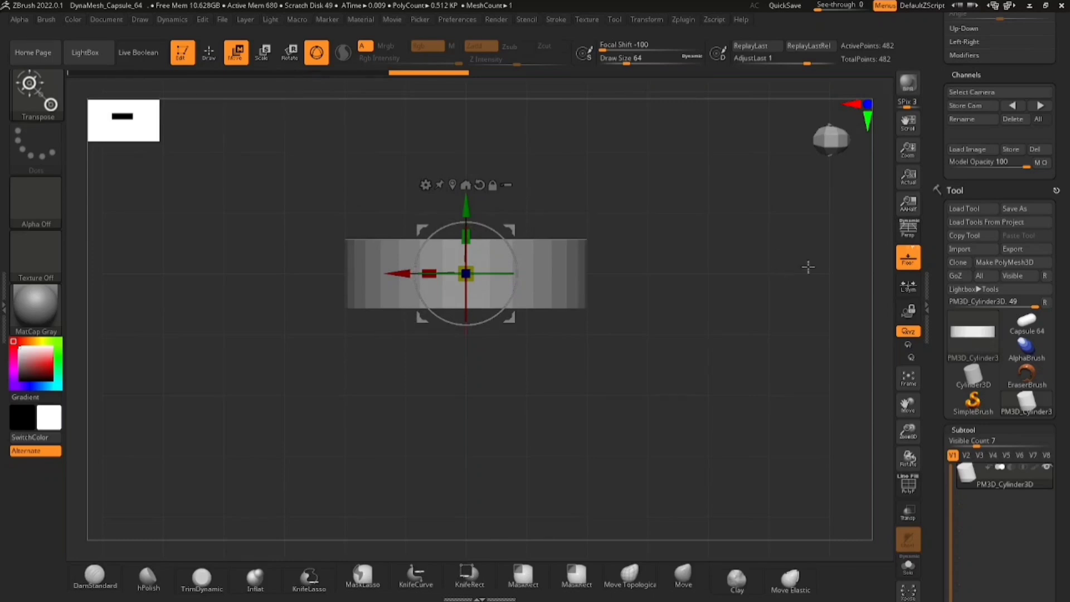
# Step: Load the "Bold Statement Skull Ring For Men" JPG from the Desktop as Map1 of the Front-Back reference
pyautogui.keyDown('alt'); pyautogui.moveTo(781, 247); pyautogui.dragTo(762, 299); pyautogui.keyUp('alt')
pyautogui.moveTo(1064, 320)
pyautogui.mouseDown()
pyautogui.moveTo(1067, 411)
pyautogui.moveTo(1065, 317)
pyautogui.mouseUp()
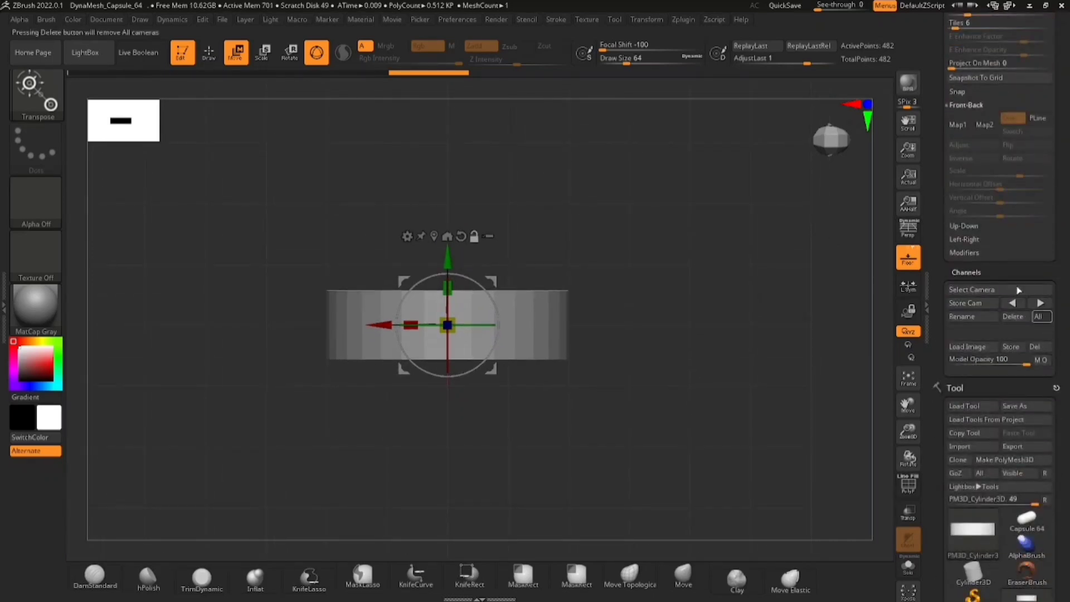
pyautogui.click(962, 128)
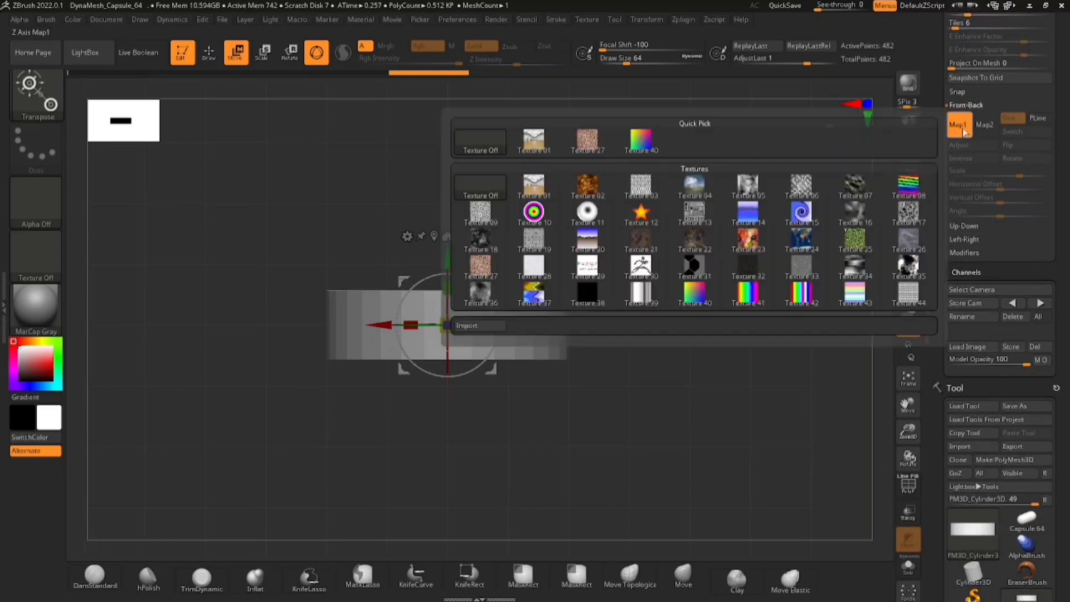
pyautogui.click(960, 128)
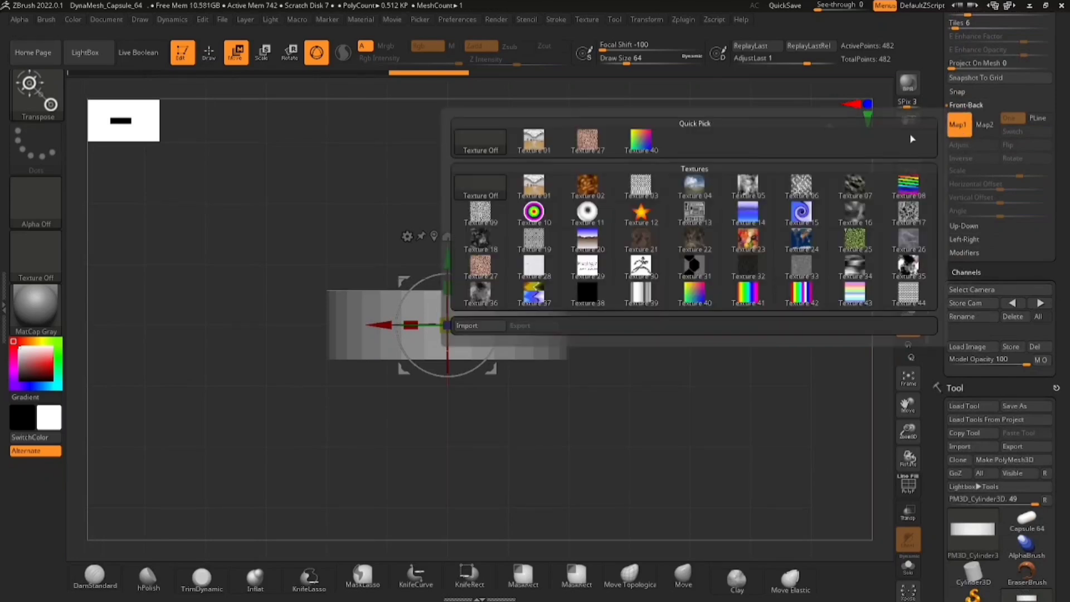
pyautogui.click(530, 266)
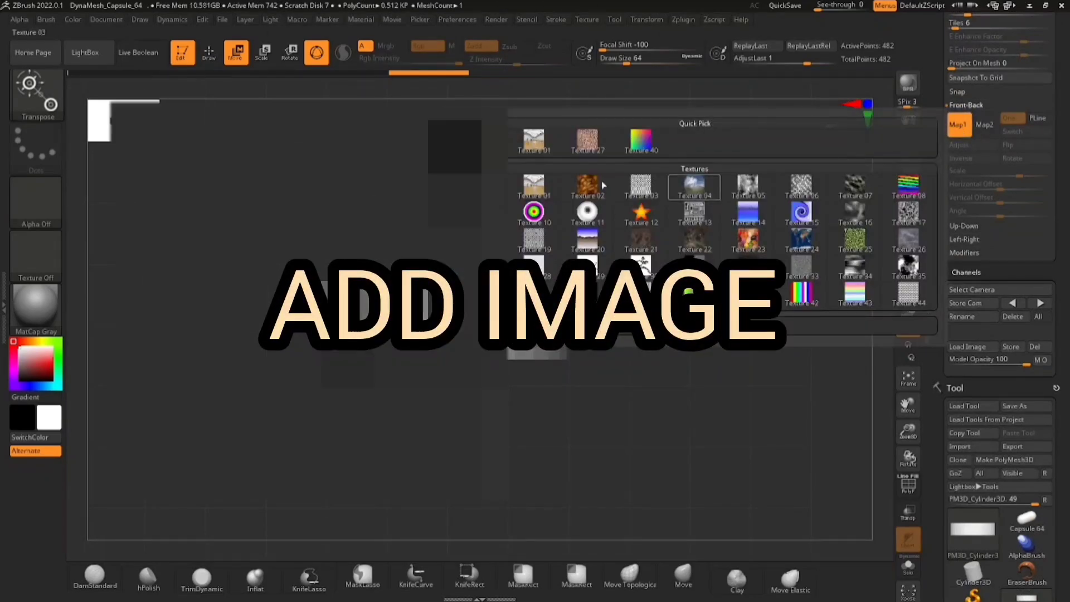
pyautogui.click(533, 326)
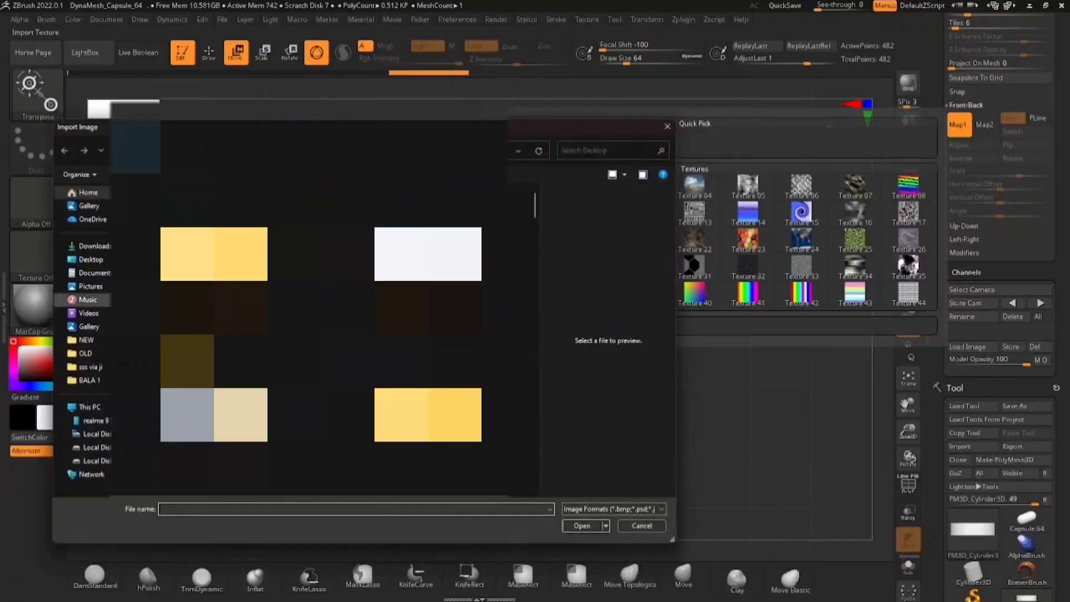
pyautogui.click(89, 260)
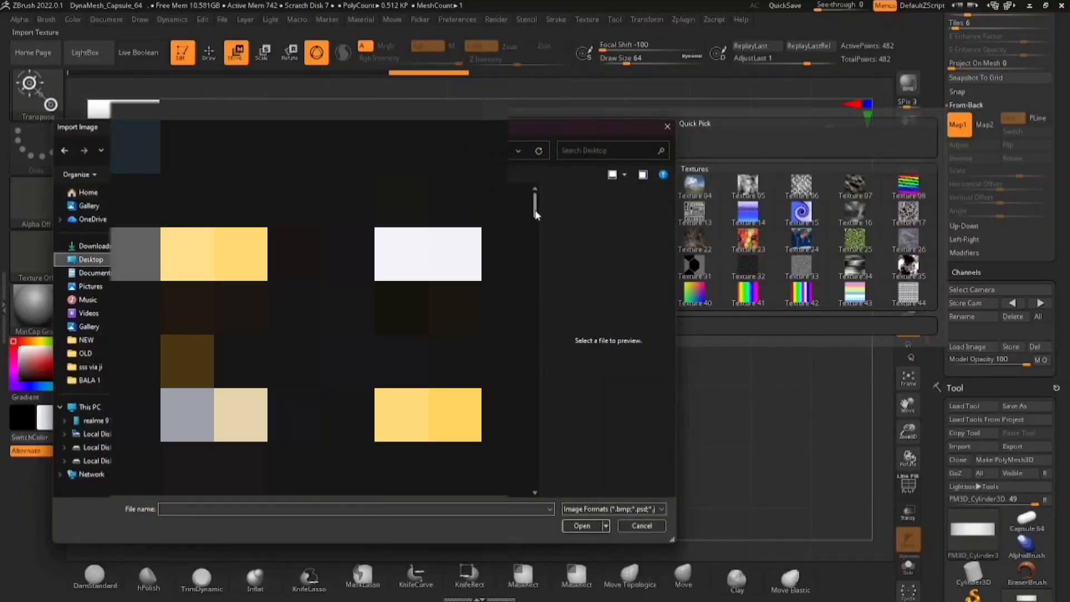
pyautogui.moveTo(536, 215); pyautogui.dragTo(551, 269)
pyautogui.click(413, 309)
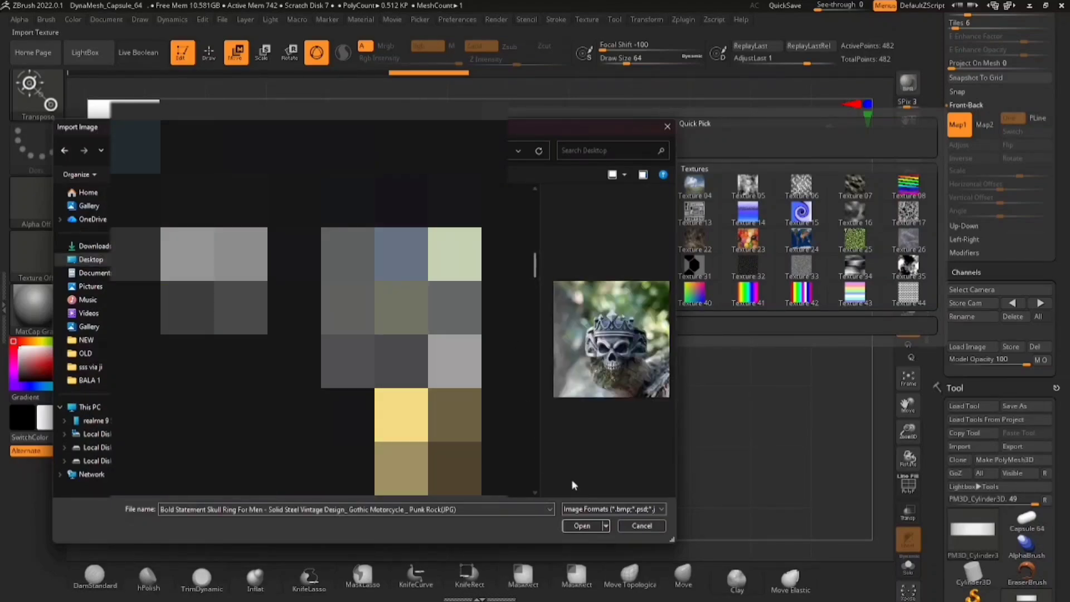
pyautogui.click(594, 528)
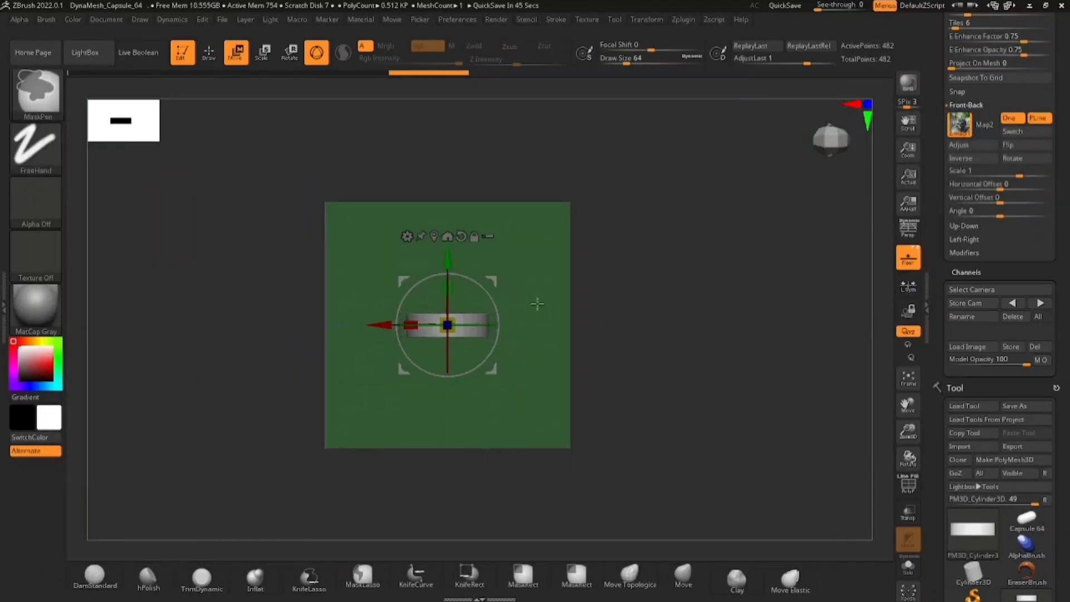
# Step: Rotate the band so it lies level across the skull ring photo in front view, and enlarge it uniformly
pyautogui.moveTo(537, 303)
pyautogui.mouseDown()
pyautogui.moveTo(549, 294)
pyautogui.moveTo(524, 303)
pyautogui.moveTo(599, 277)
pyautogui.moveTo(611, 359)
pyautogui.mouseUp()
pyautogui.keyDown('ctrl'); pyautogui.moveTo(585, 374); pyautogui.dragTo(594, 379, button='right'); pyautogui.keyUp('ctrl')
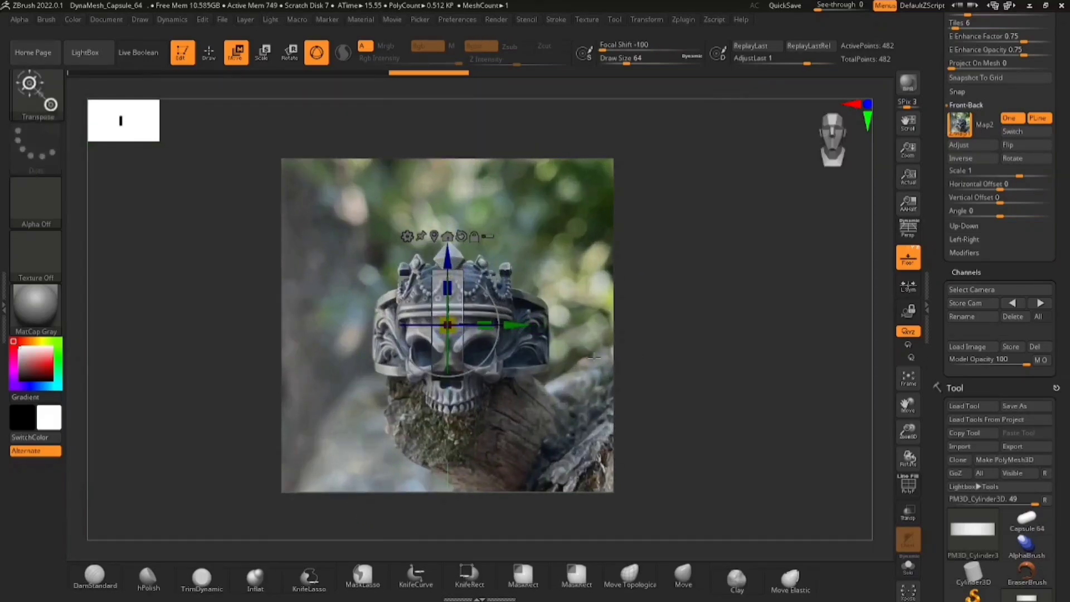
pyautogui.moveTo(605, 329); pyautogui.dragTo(604, 425)
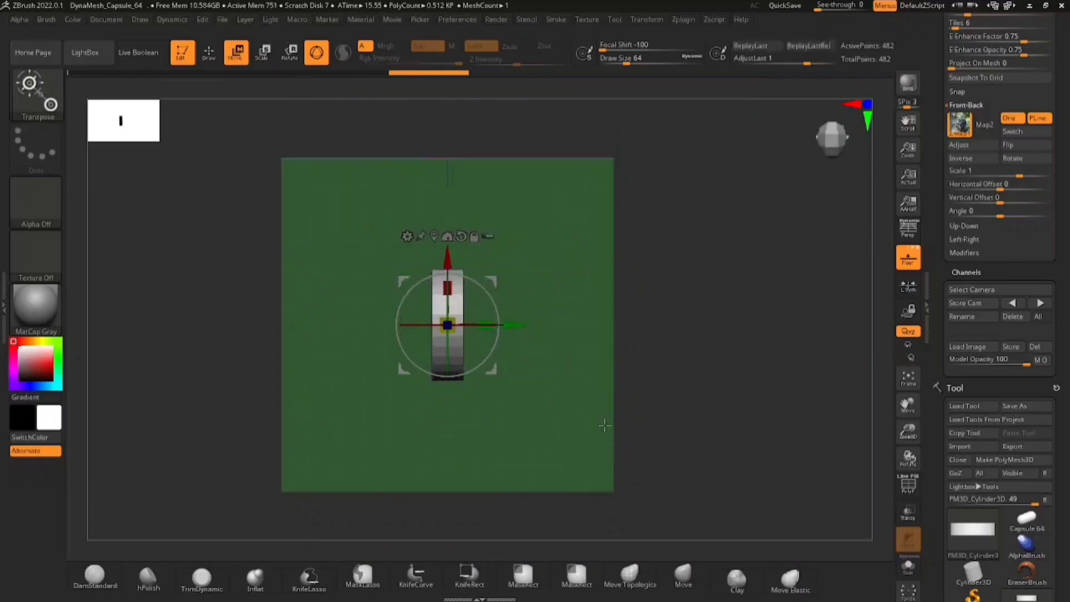
pyautogui.moveTo(490, 349); pyautogui.dragTo(511, 221)
pyautogui.moveTo(590, 363); pyautogui.dragTo(612, 304)
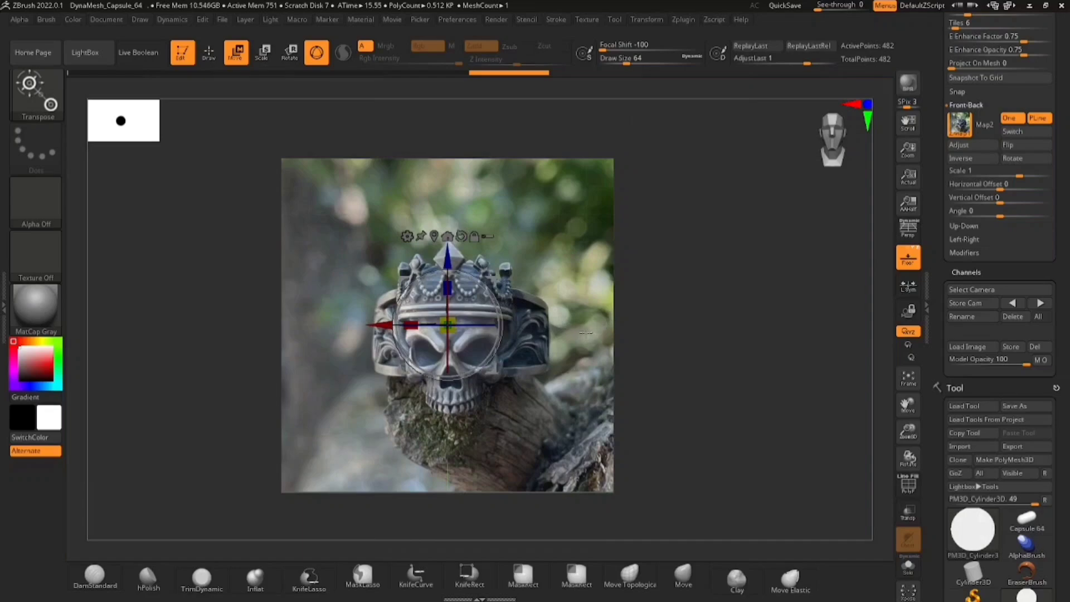
pyautogui.moveTo(641, 368); pyautogui.dragTo(565, 401)
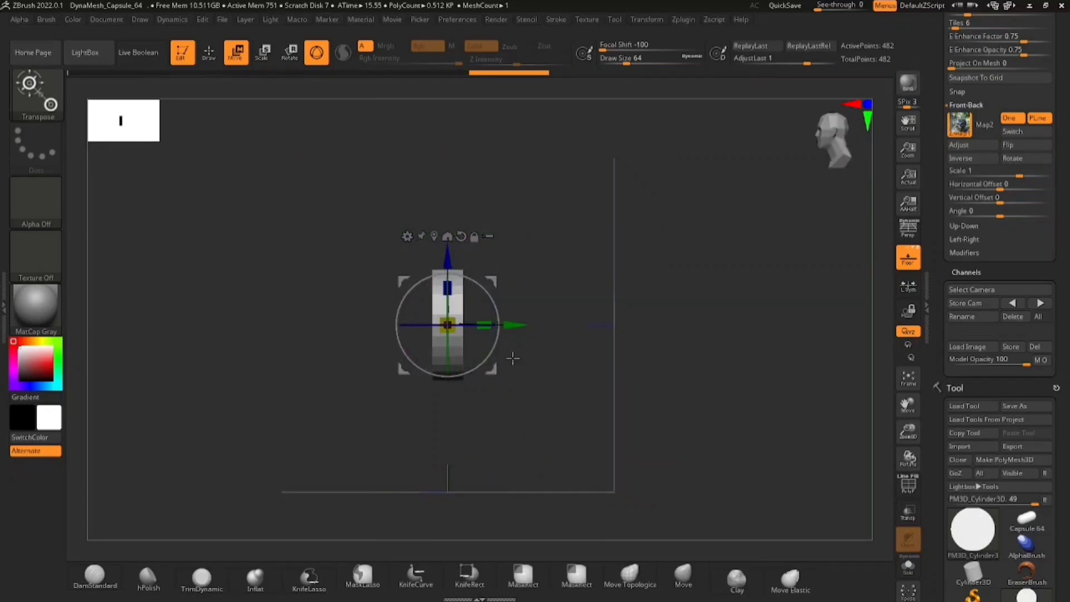
pyautogui.keyDown('shift'); pyautogui.moveTo(496, 345); pyautogui.dragTo(500, 204); pyautogui.keyUp('shift')
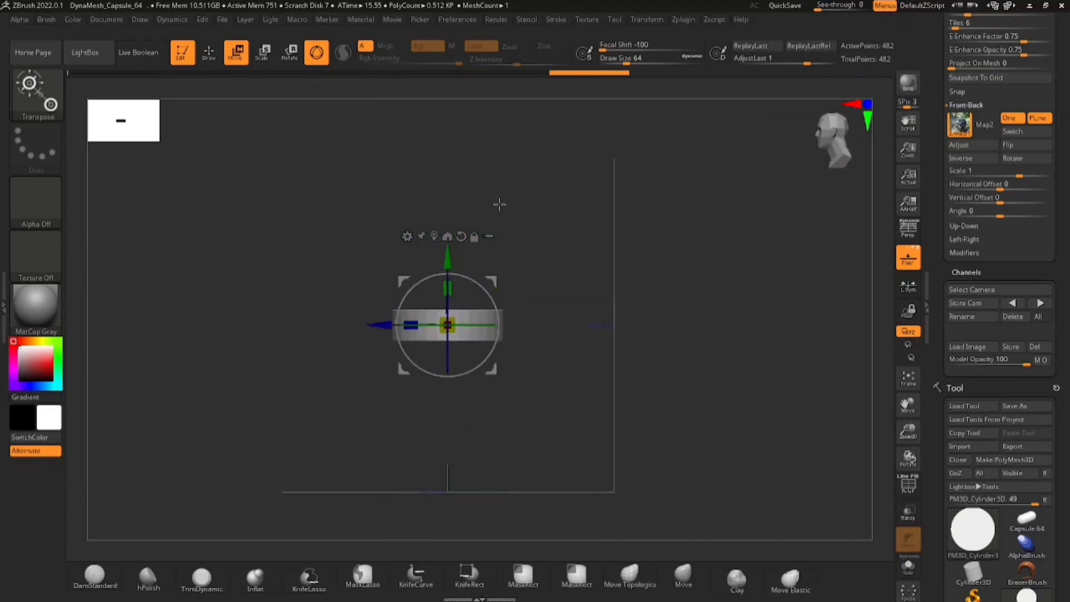
pyautogui.moveTo(569, 361); pyautogui.dragTo(614, 432)
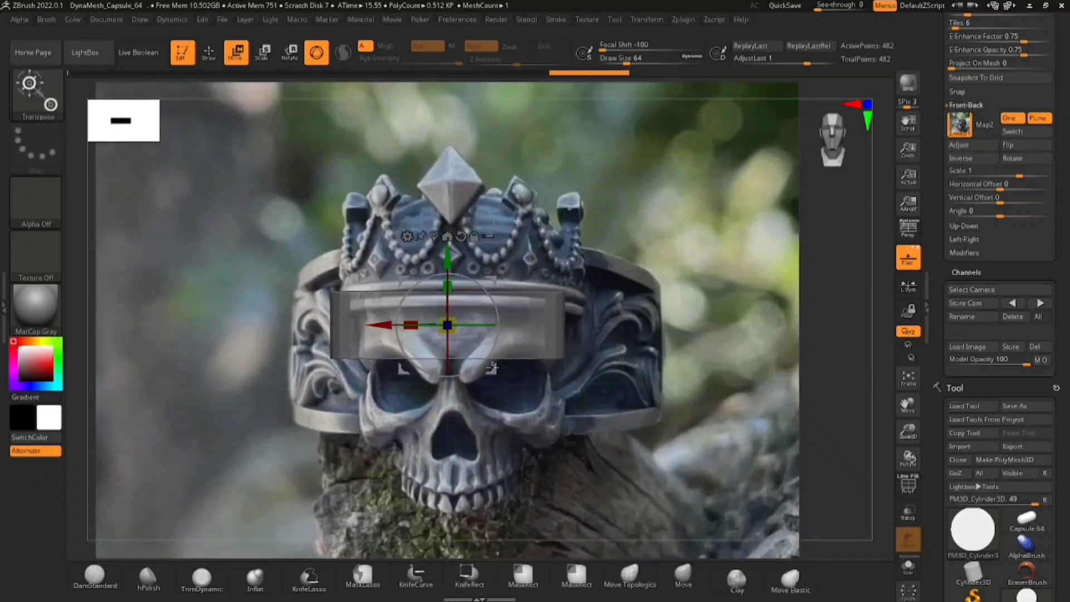
pyautogui.moveTo(452, 329); pyautogui.dragTo(492, 395)
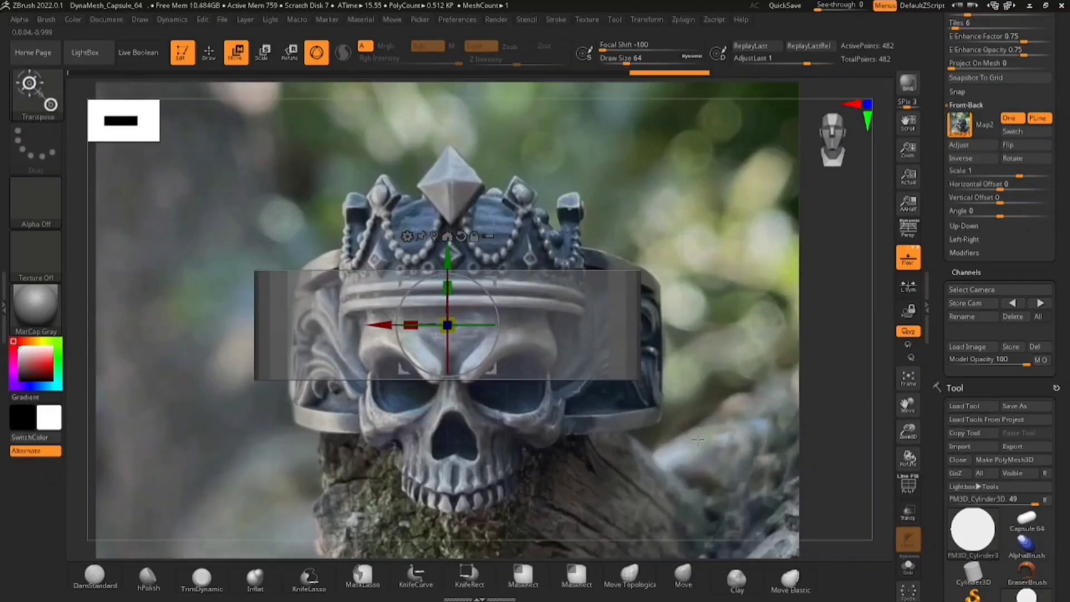
# Step: Fit the Front-Back reference image to the band with scale 1.03701, horizontal offset -0.07734 and vertical offset -0.02944
pyautogui.keyDown('alt'); pyautogui.moveTo(765, 363); pyautogui.dragTo(745, 384); pyautogui.keyUp('alt')
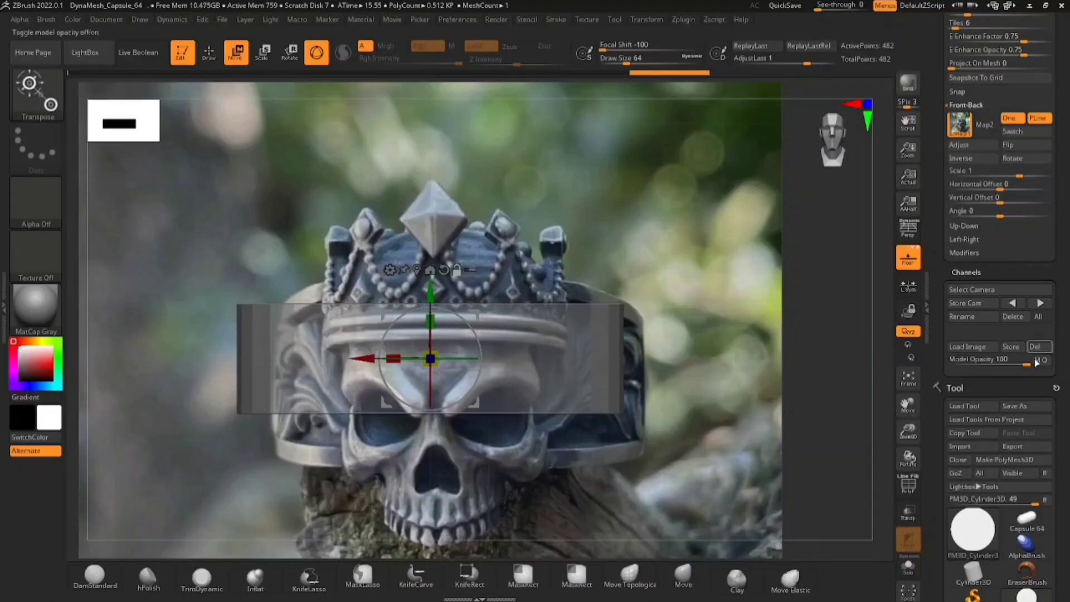
pyautogui.scroll(2, 1062, 375)
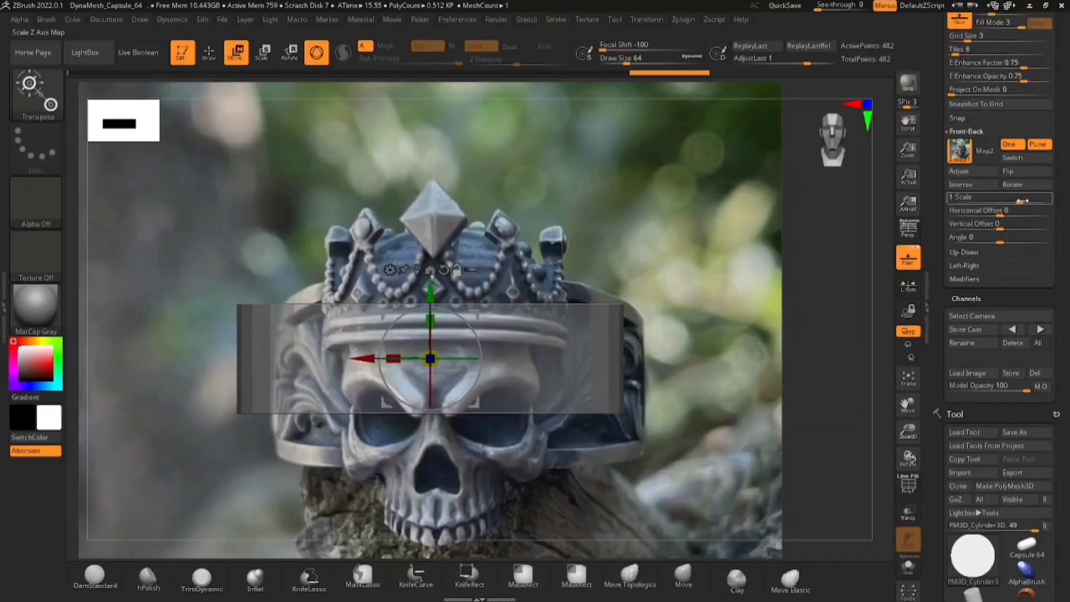
pyautogui.moveTo(1022, 201); pyautogui.dragTo(992, 231)
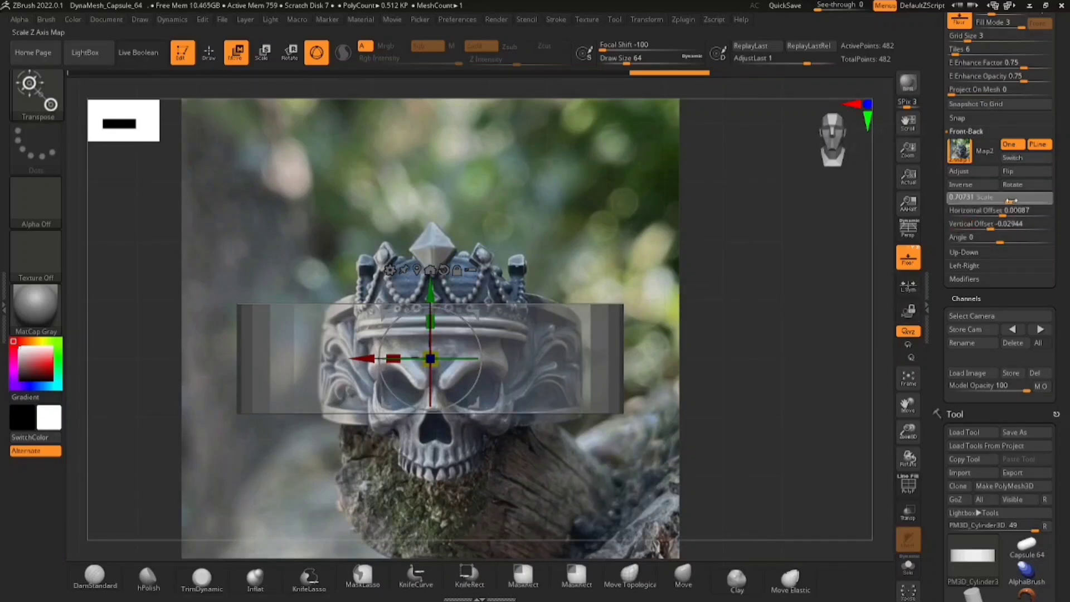
pyautogui.moveTo(1007, 199); pyautogui.dragTo(1010, 242)
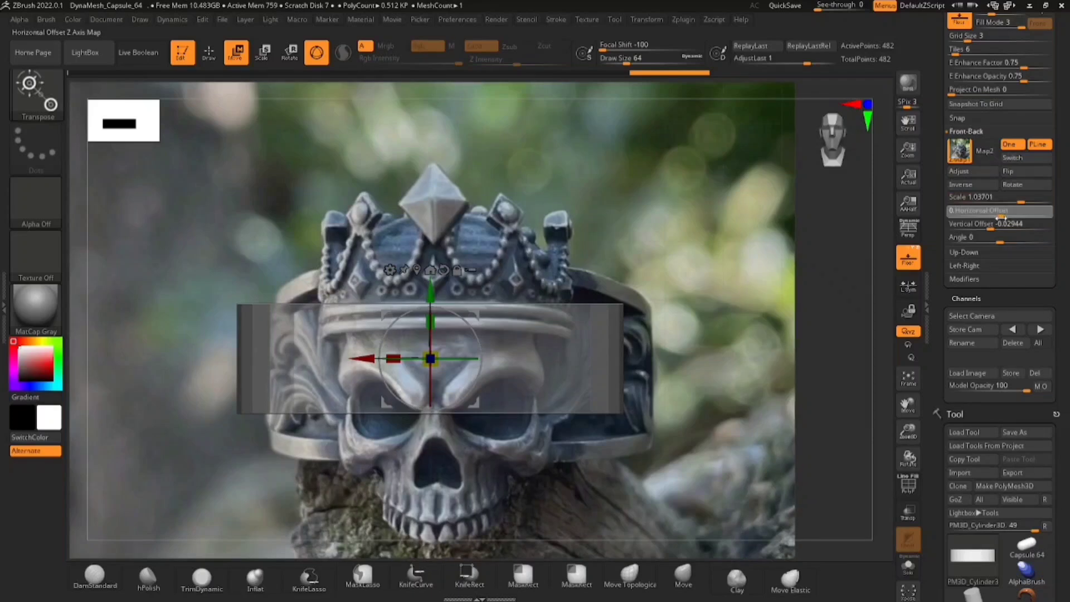
pyautogui.moveTo(1001, 216); pyautogui.dragTo(988, 221)
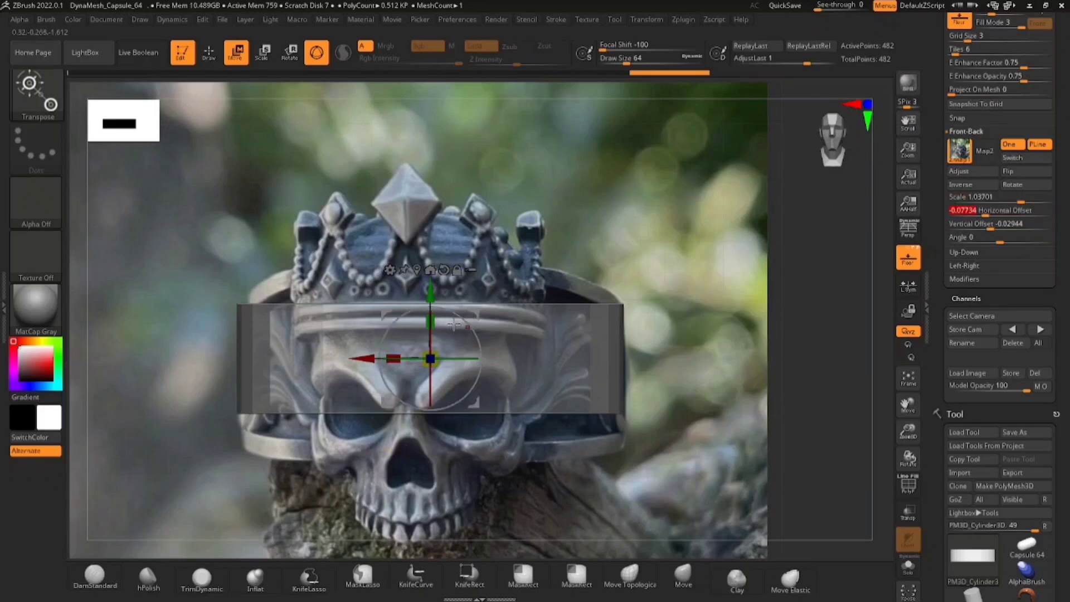
# Step: Stretch the band vertically to suit the ring in the photo, and narrow its rear end with a taper deformer
pyautogui.moveTo(434, 321); pyautogui.dragTo(428, 176)
pyautogui.moveTo(624, 333); pyautogui.dragTo(603, 450)
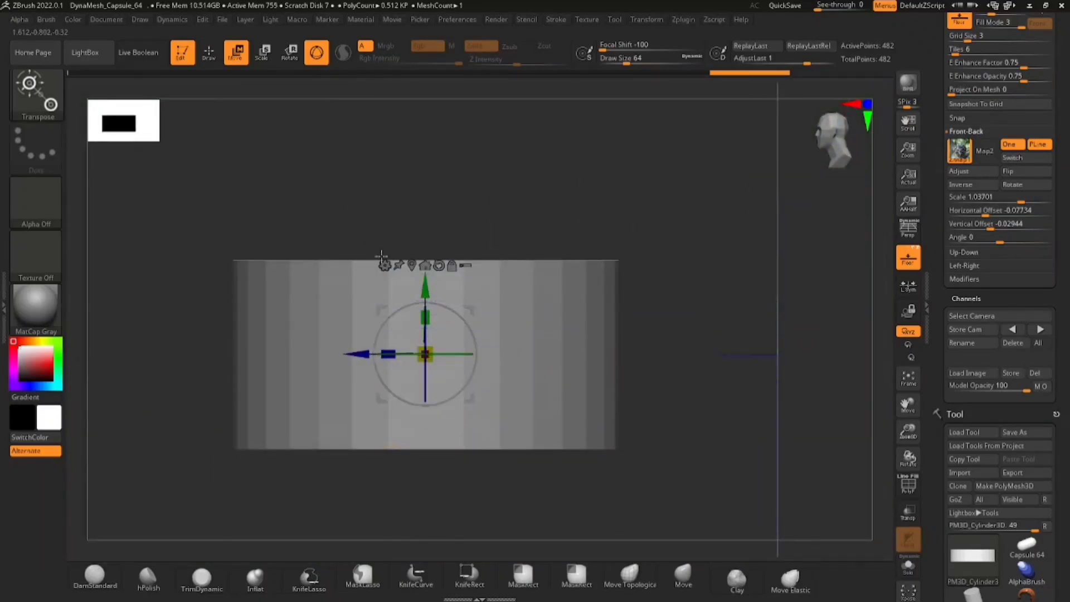
pyautogui.click(385, 265)
pyautogui.click(518, 304)
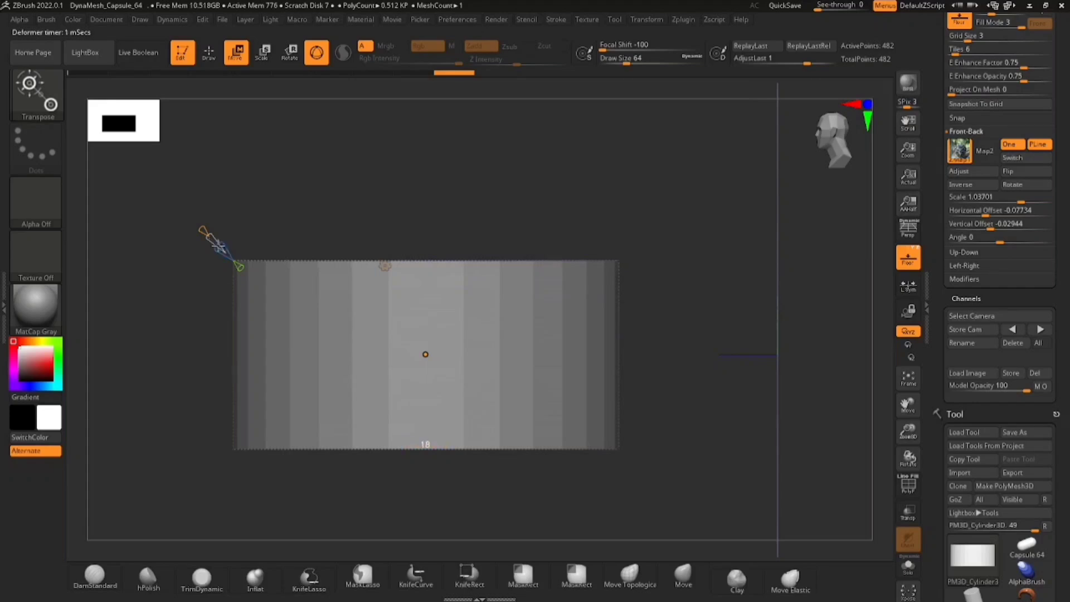
pyautogui.moveTo(231, 245); pyautogui.dragTo(369, 247)
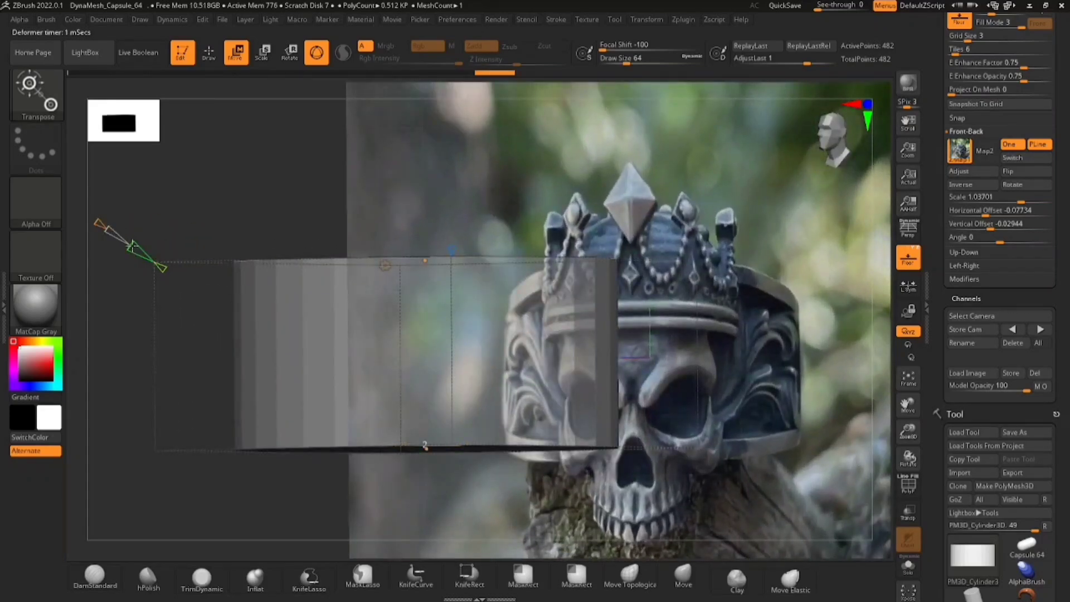
pyautogui.keyDown('shift'); pyautogui.moveTo(474, 307); pyautogui.dragTo(470, 319, button='right'); pyautogui.keyUp('shift')
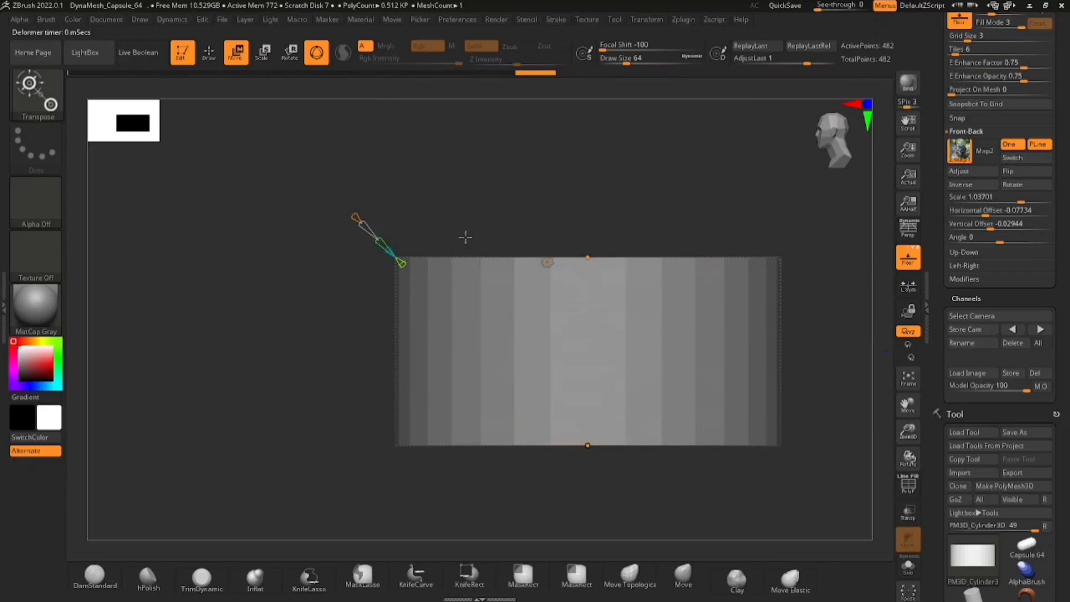
pyautogui.moveTo(465, 238); pyautogui.dragTo(479, 244)
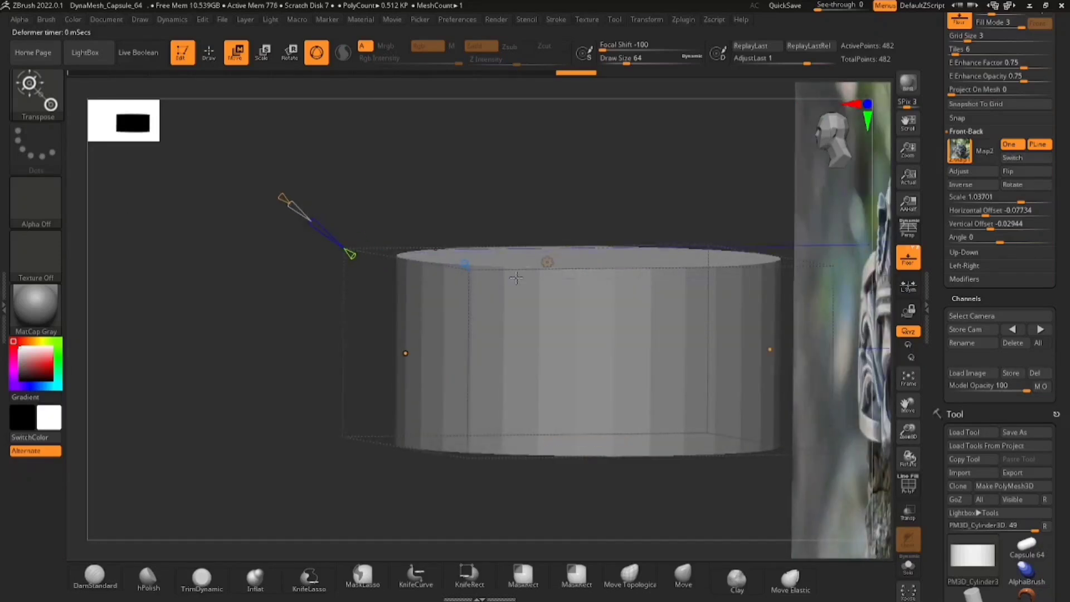
pyautogui.keyDown('shift'); pyautogui.moveTo(516, 277); pyautogui.dragTo(674, 362, button='right'); pyautogui.keyUp('shift')
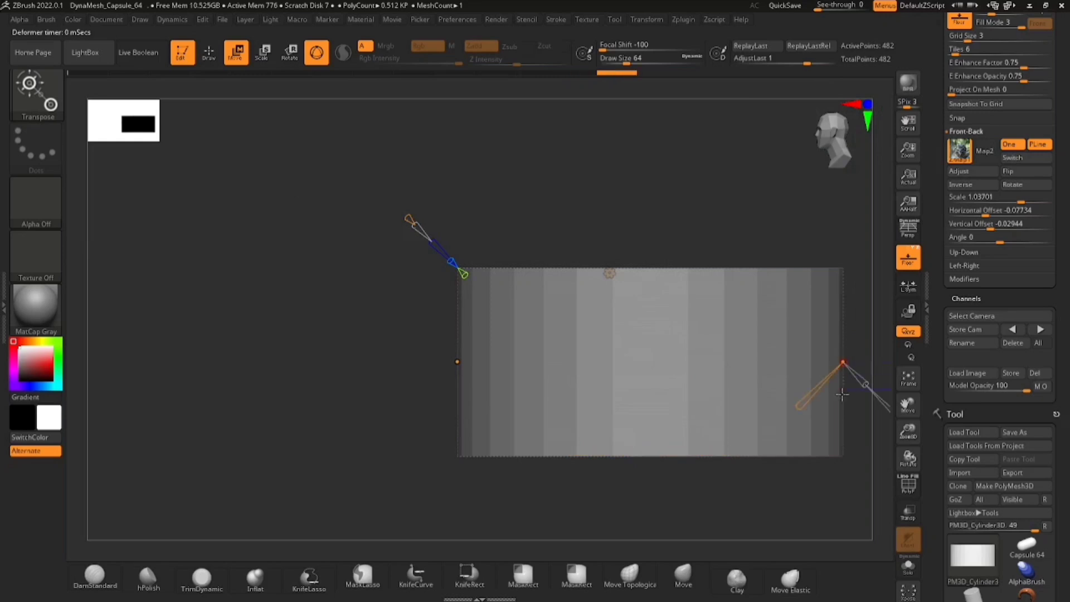
pyautogui.keyDown('alt'); pyautogui.moveTo(842, 395); pyautogui.dragTo(644, 398, button='right'); pyautogui.keyUp('alt')
pyautogui.moveTo(672, 389); pyautogui.dragTo(659, 378)
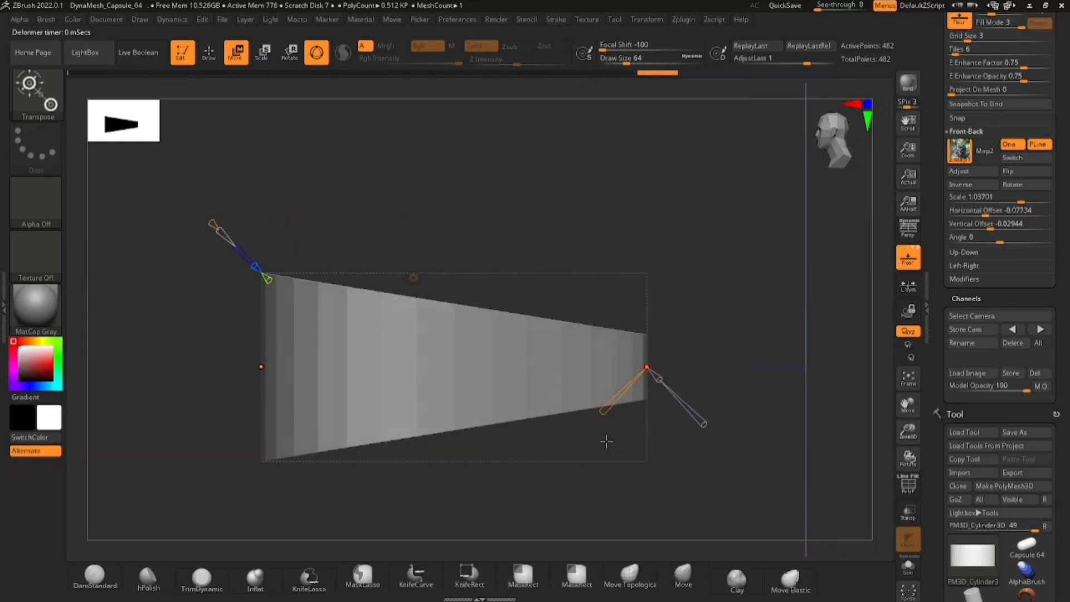
# Step: Taper the ring band's width toward its rear end as seen from above, and accept the deformation
pyautogui.keyDown('shift'); pyautogui.moveTo(606, 442); pyautogui.dragTo(666, 415, button='right'); pyautogui.keyUp('shift')
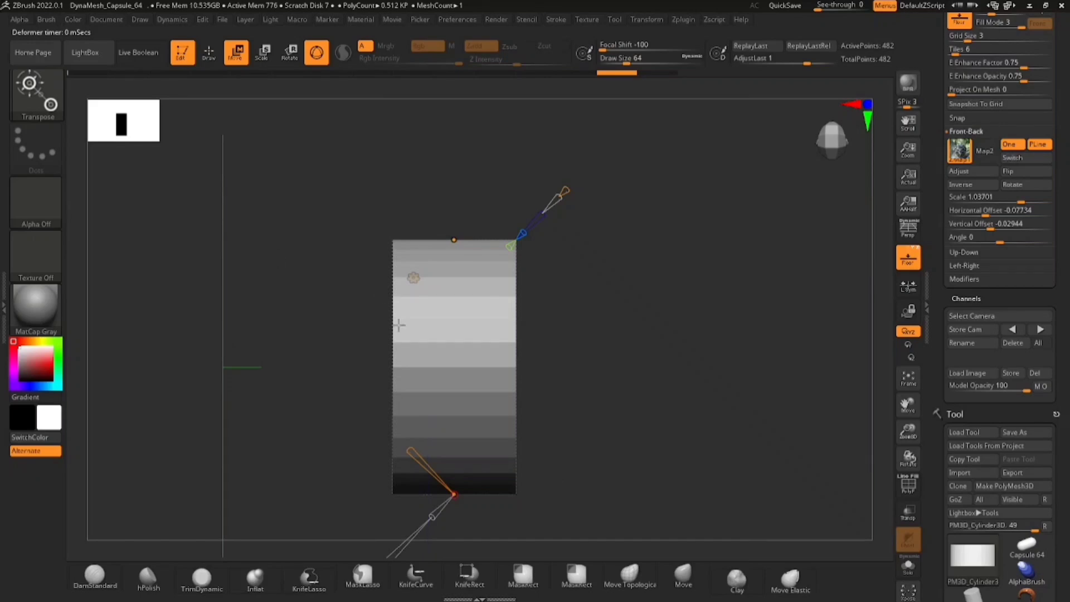
pyautogui.keyDown('alt'); pyautogui.moveTo(532, 471); pyautogui.dragTo(533, 387, button='right'); pyautogui.keyUp('alt')
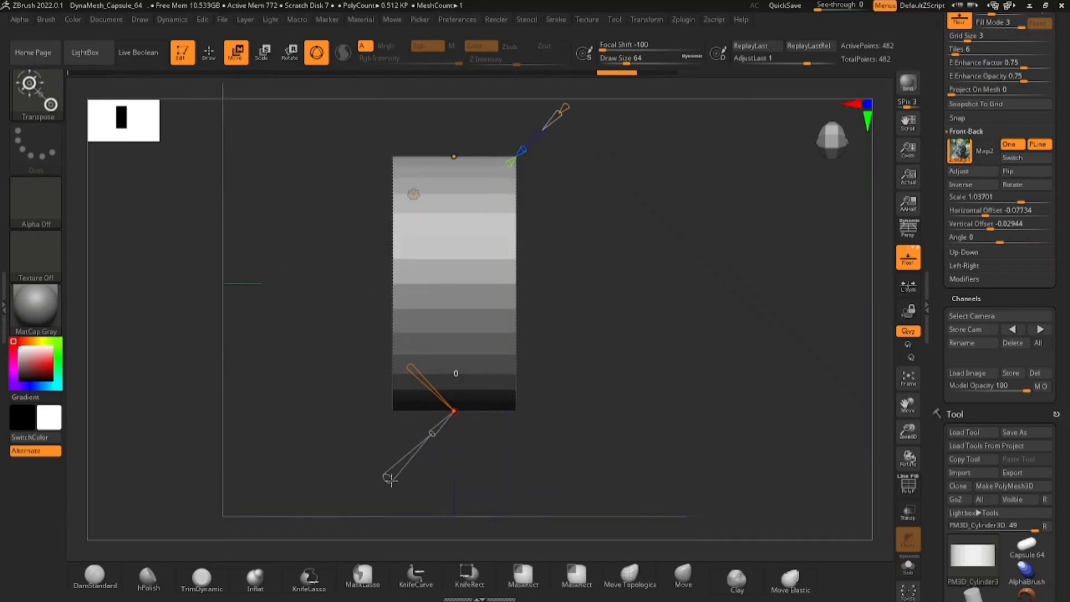
pyautogui.moveTo(390, 478); pyautogui.dragTo(479, 464)
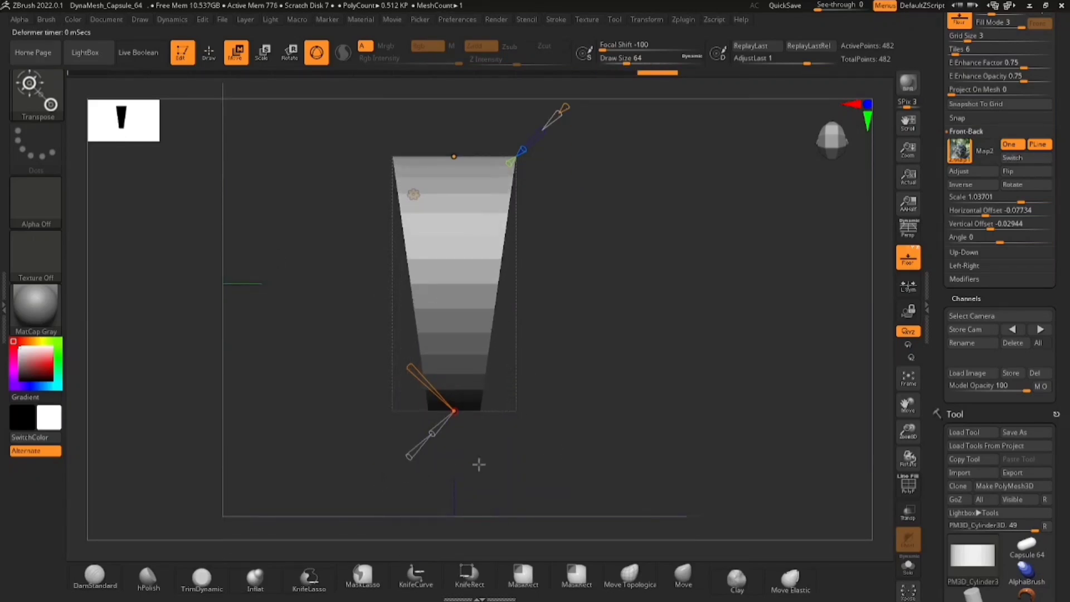
pyautogui.moveTo(567, 450); pyautogui.dragTo(592, 424, button='right')
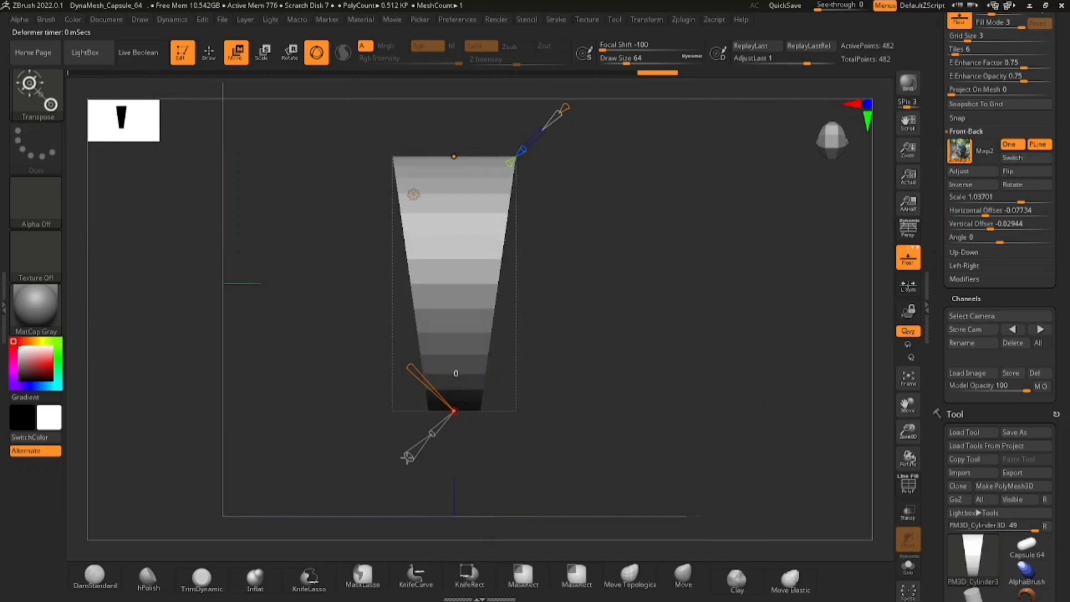
pyautogui.moveTo(407, 457); pyautogui.dragTo(413, 454)
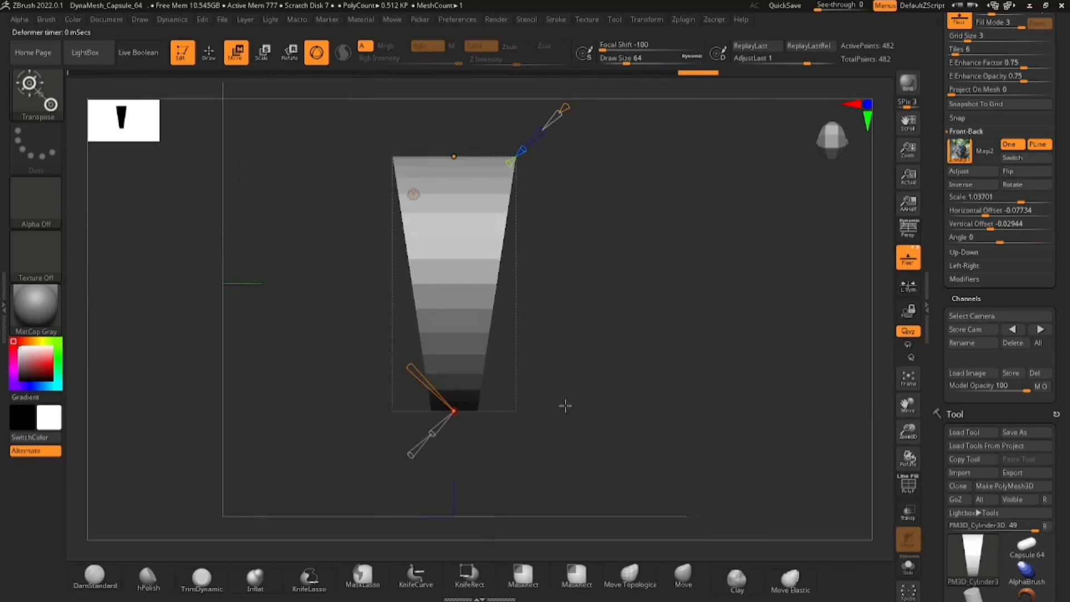
pyautogui.moveTo(565, 405); pyautogui.dragTo(646, 411, button='right')
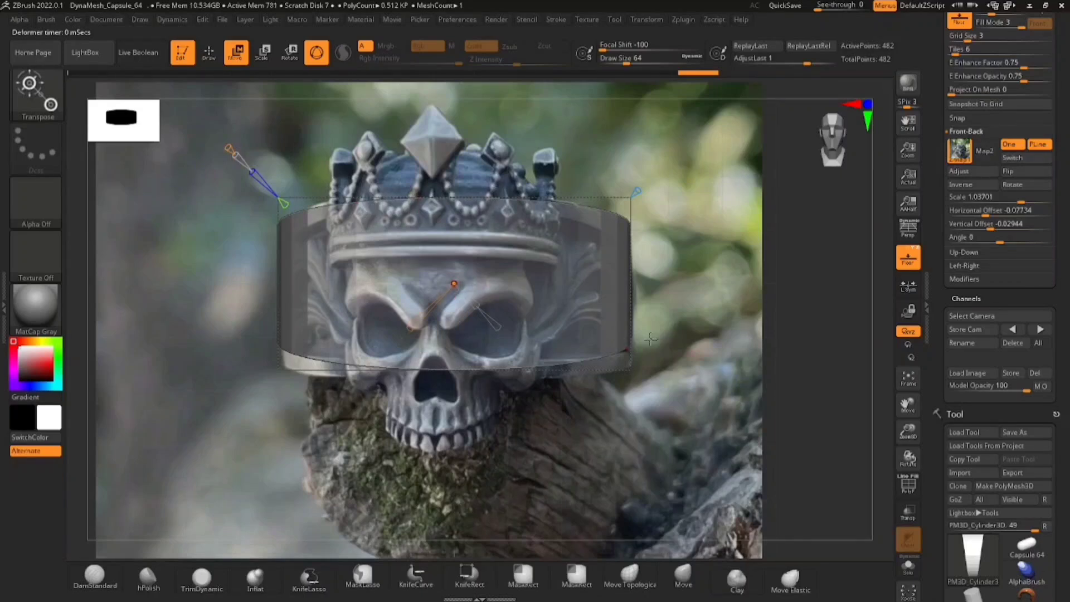
pyautogui.moveTo(651, 338); pyautogui.dragTo(341, 182, button='right')
pyautogui.click(414, 195)
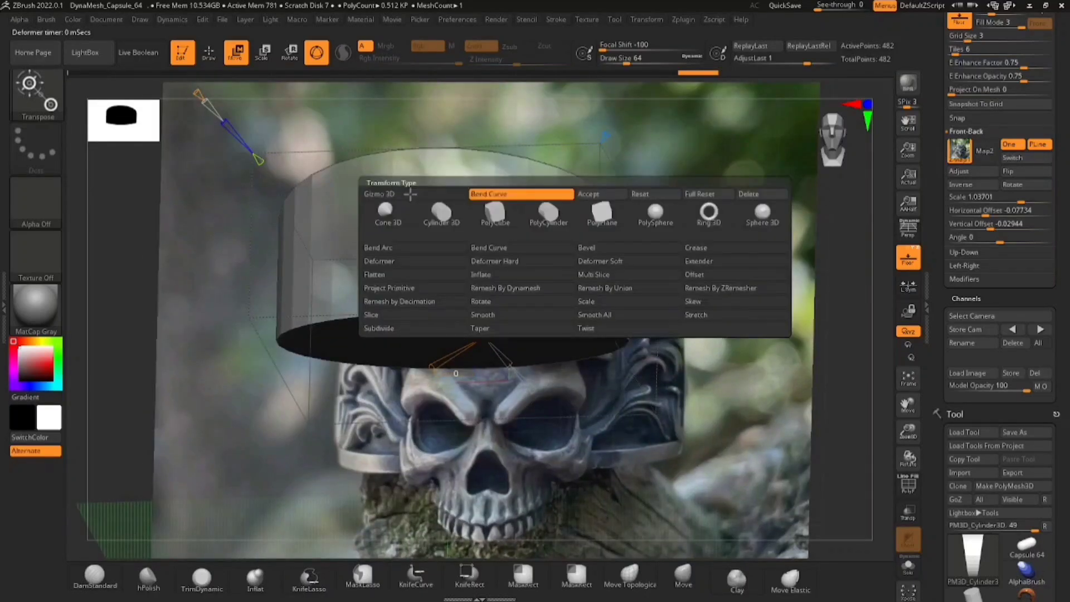
pyautogui.click(592, 196)
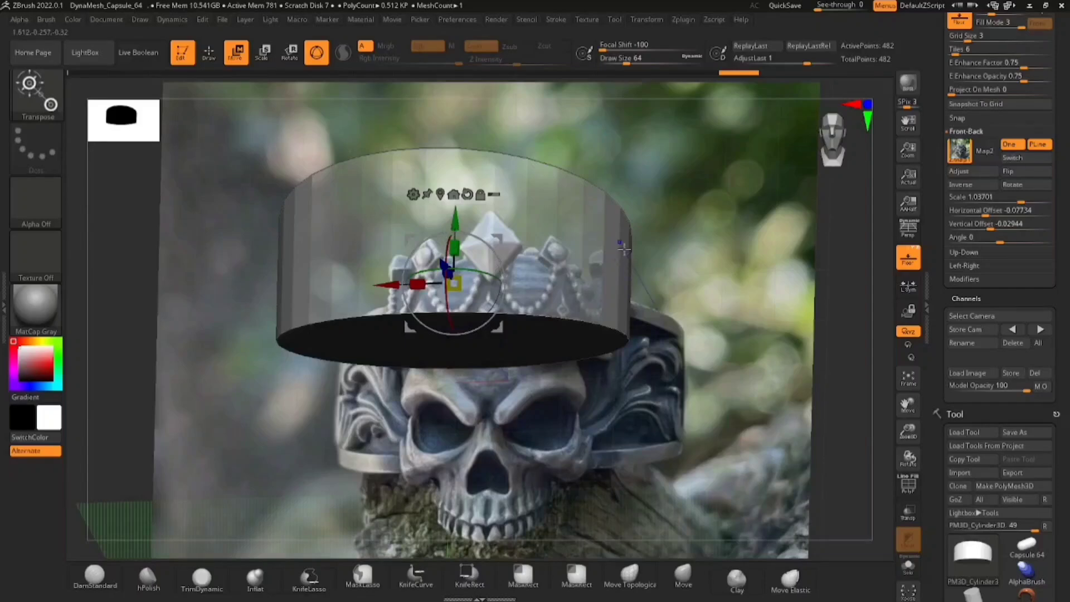
pyautogui.keyDown('shift'); pyautogui.moveTo(624, 249); pyautogui.dragTo(636, 276, button='right'); pyautogui.keyUp('shift')
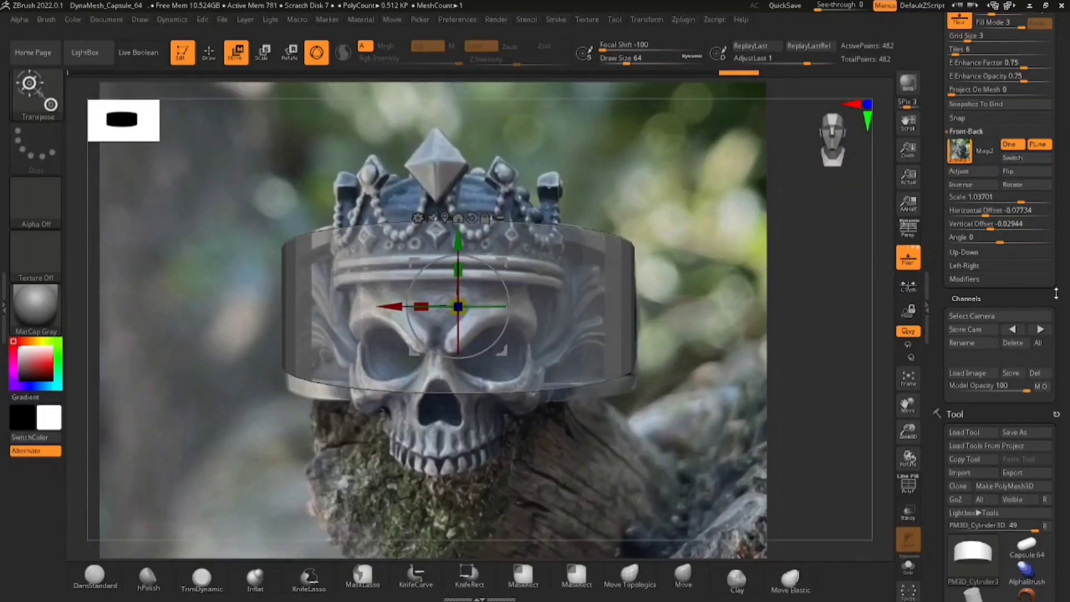
# Step: Add a Sphere3D as a new subtool alongside the ring band
pyautogui.moveTo(1069, 354); pyautogui.dragTo(1069, 240)
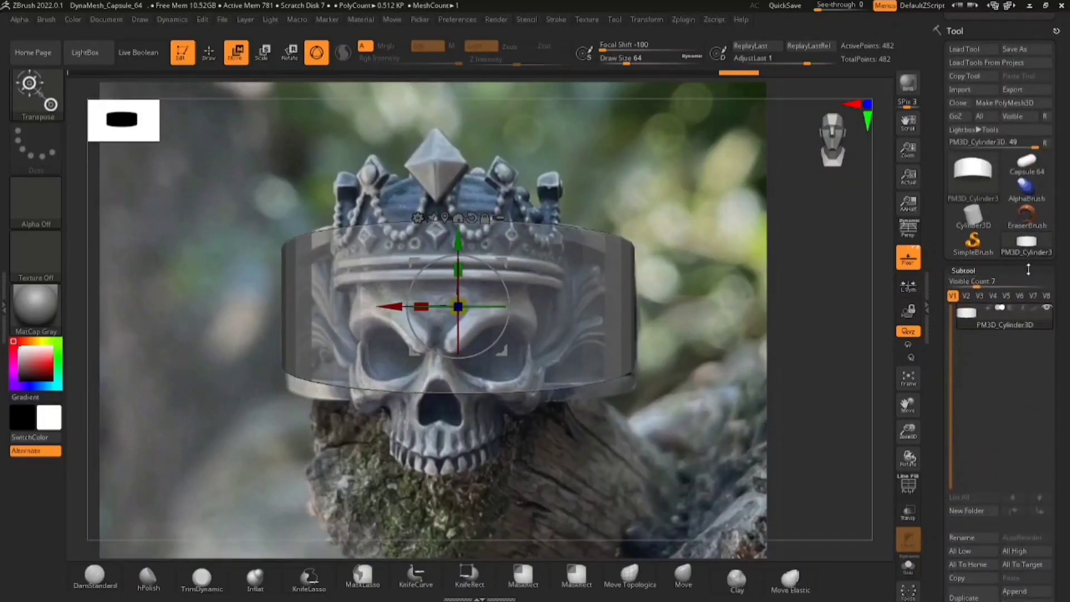
pyautogui.click(972, 248)
pyautogui.press('Escape')
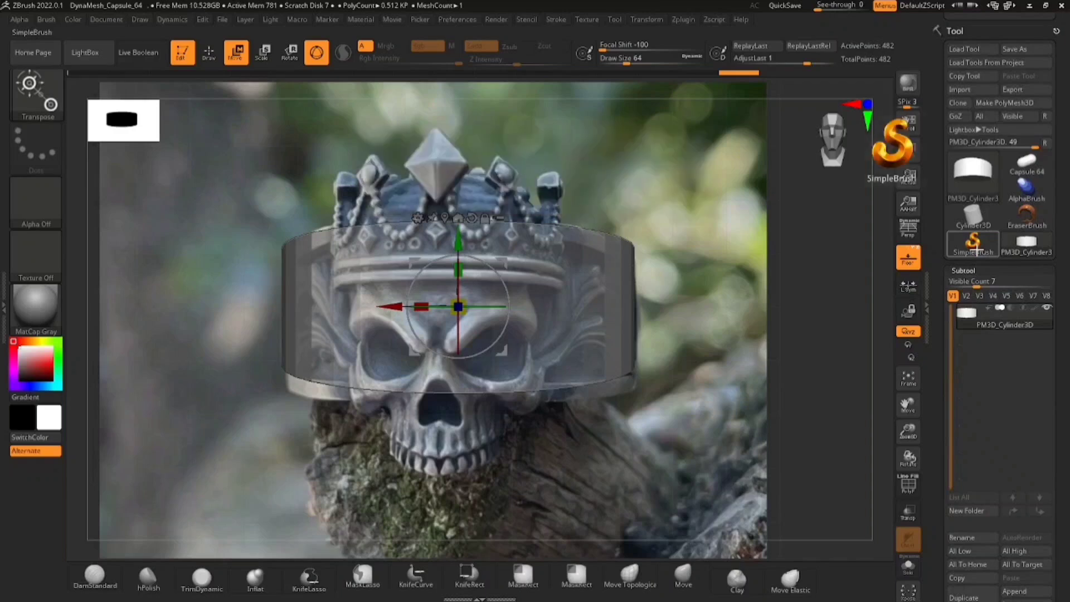
pyautogui.moveTo(1068, 342); pyautogui.dragTo(1068, 255)
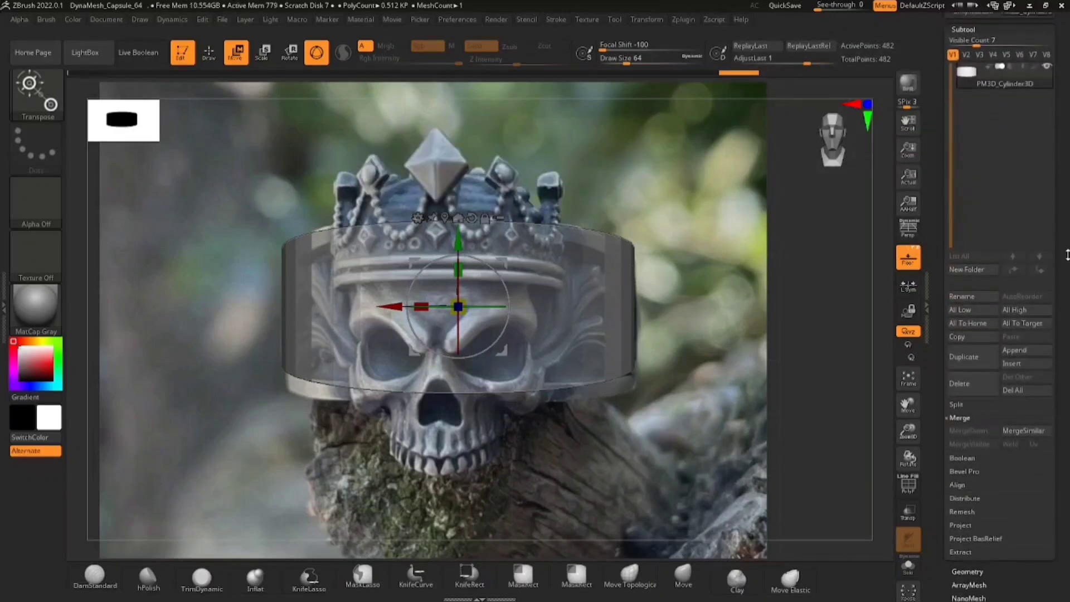
pyautogui.click(1045, 371)
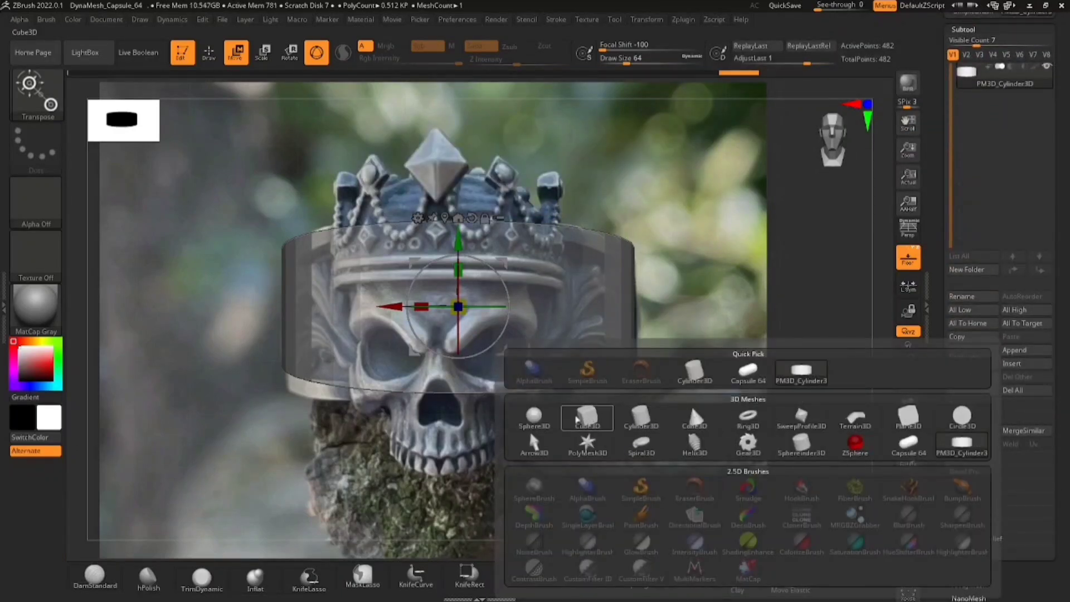
pyautogui.press('Escape')
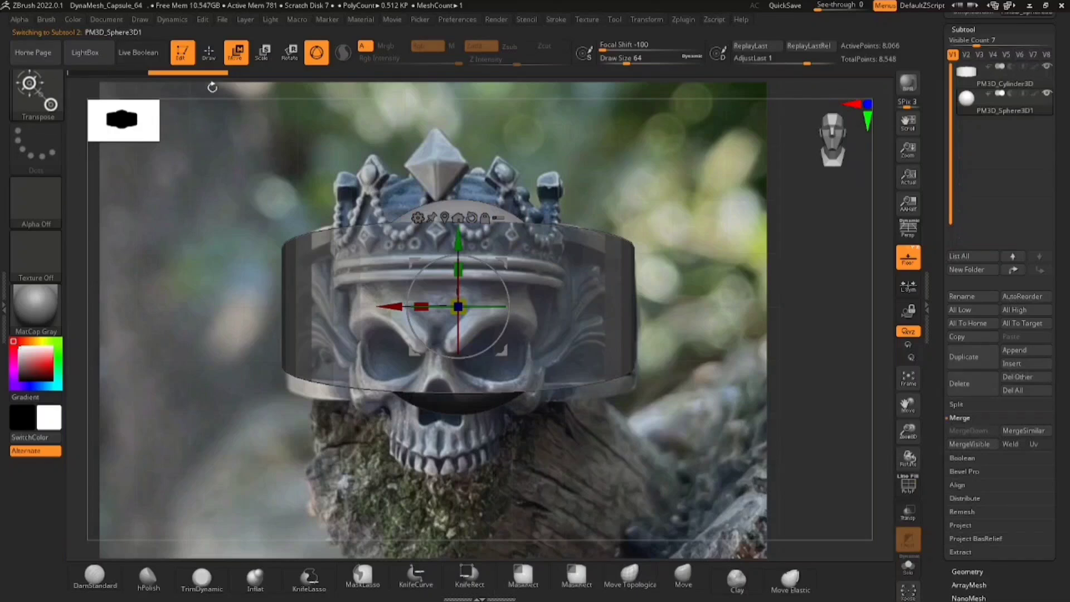
# Step: Move the sphere about 2.15 units along the depth axis to the front of the band, where the skull sits
pyautogui.click(209, 52)
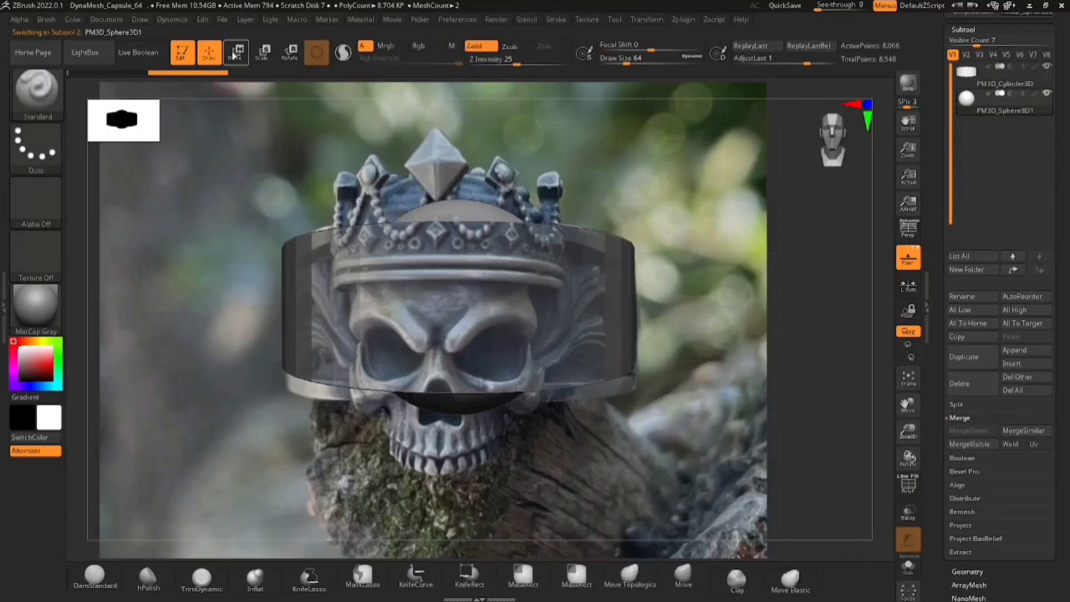
pyautogui.click(236, 52)
pyautogui.keyDown('shift'); pyautogui.moveTo(604, 293); pyautogui.dragTo(558, 294, button='right'); pyautogui.keyUp('shift')
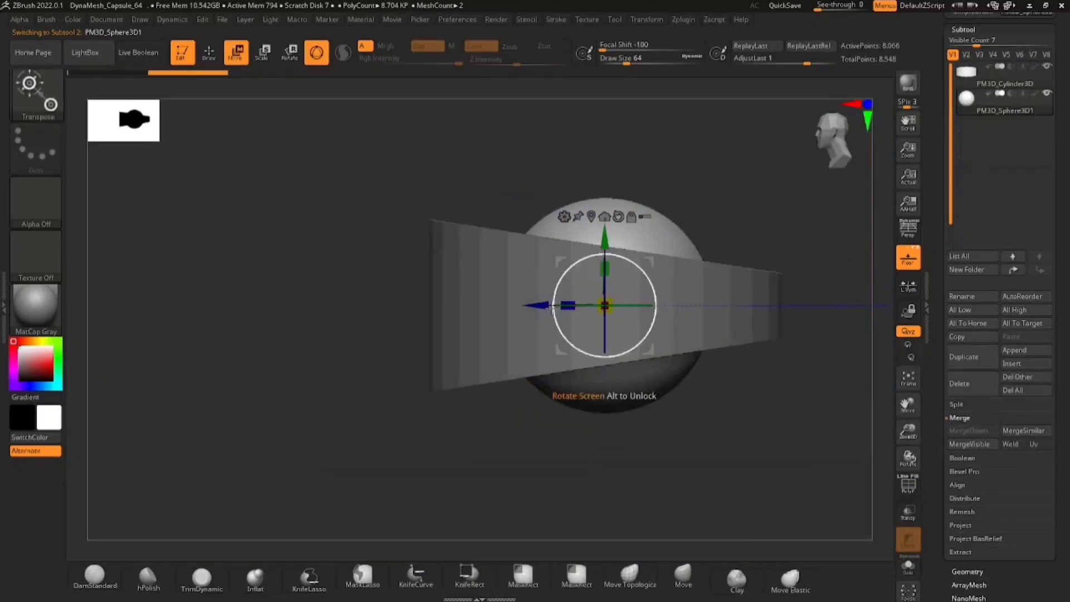
pyautogui.moveTo(531, 301); pyautogui.dragTo(300, 293)
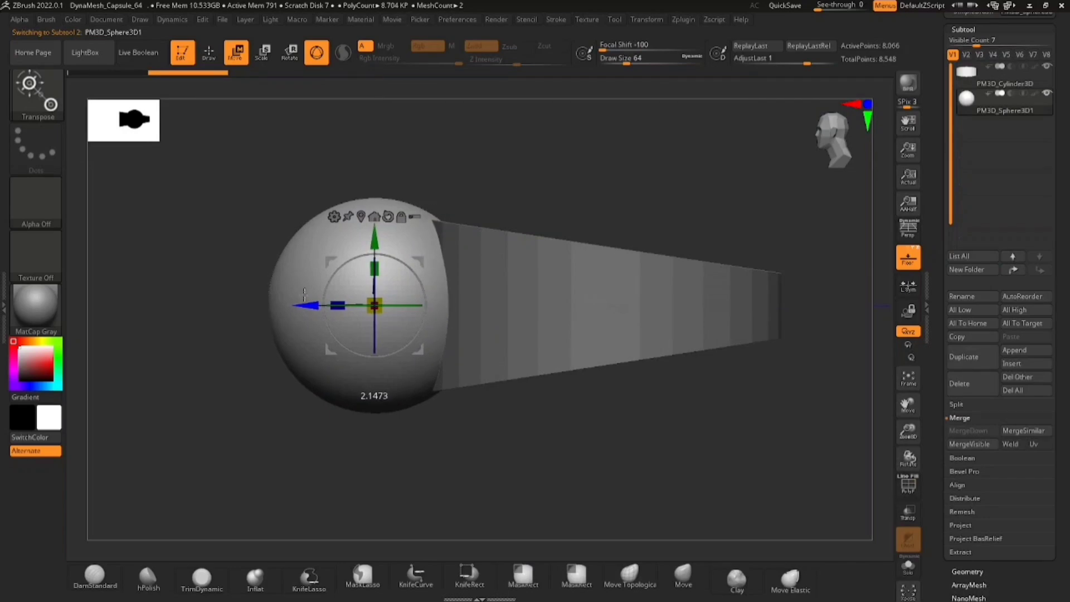
# Step: Realign the Front-Back reference with horizontal offset -0.01544 and vertical offset -0.03812, and raise the edge enhance factor to 0.95406
pyautogui.keyDown('shift'); pyautogui.moveTo(385, 290); pyautogui.dragTo(555, 297, button='right'); pyautogui.keyUp('shift')
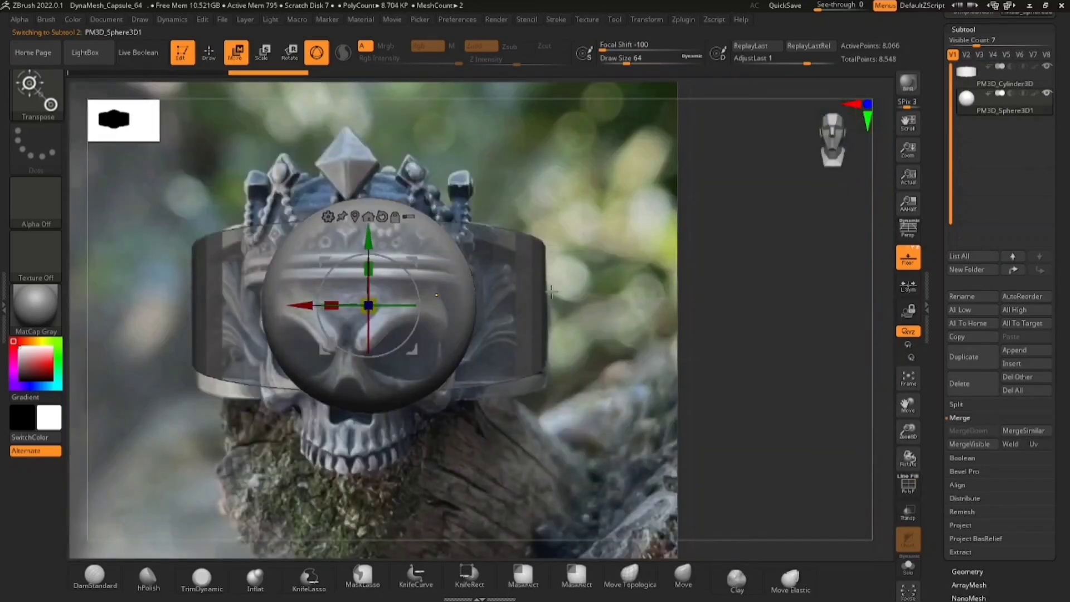
pyautogui.keyDown('ctrl'); pyautogui.moveTo(551, 292); pyautogui.dragTo(645, 316, button='right'); pyautogui.keyUp('ctrl')
pyautogui.moveTo(1062, 358); pyautogui.dragTo(1062, 250)
pyautogui.moveTo(1063, 112); pyautogui.dragTo(1067, 401)
pyautogui.moveTo(1068, 73); pyautogui.dragTo(1069, 355)
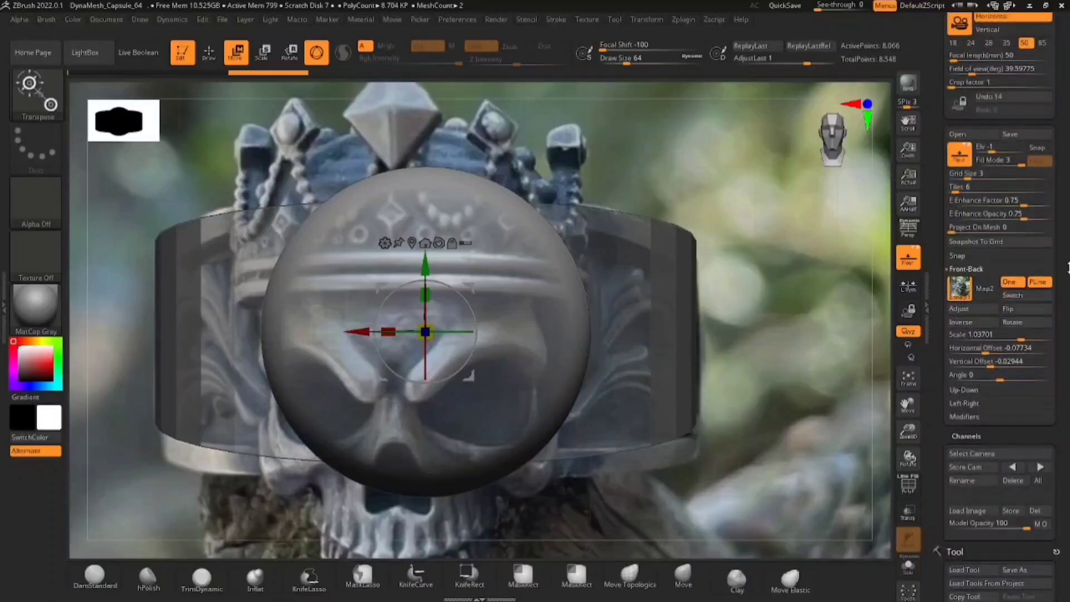
pyautogui.moveTo(1061, 272); pyautogui.dragTo(1060, 327)
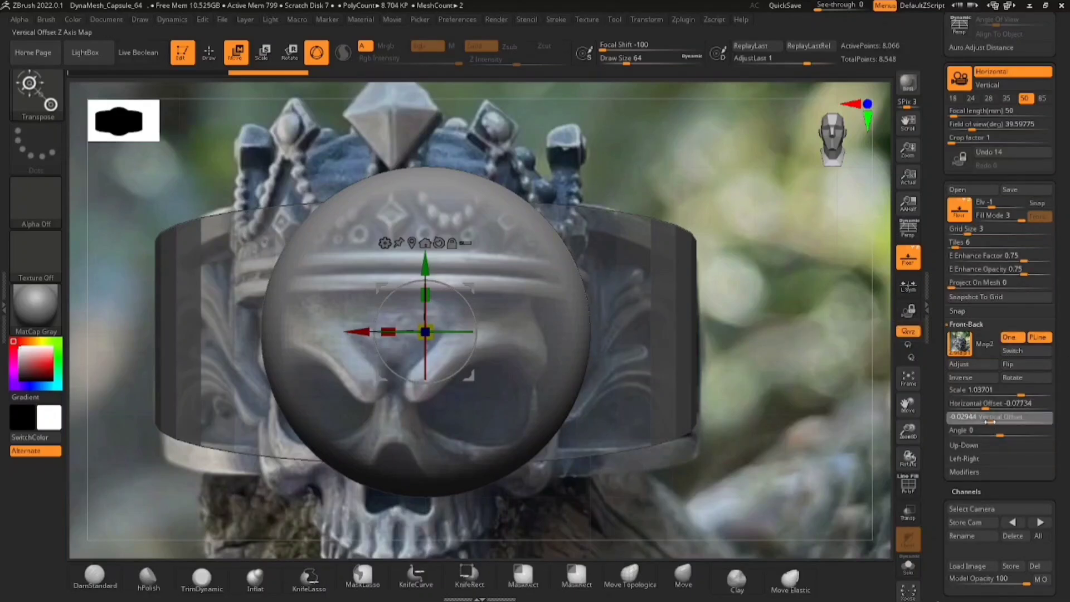
pyautogui.moveTo(991, 424); pyautogui.dragTo(993, 409)
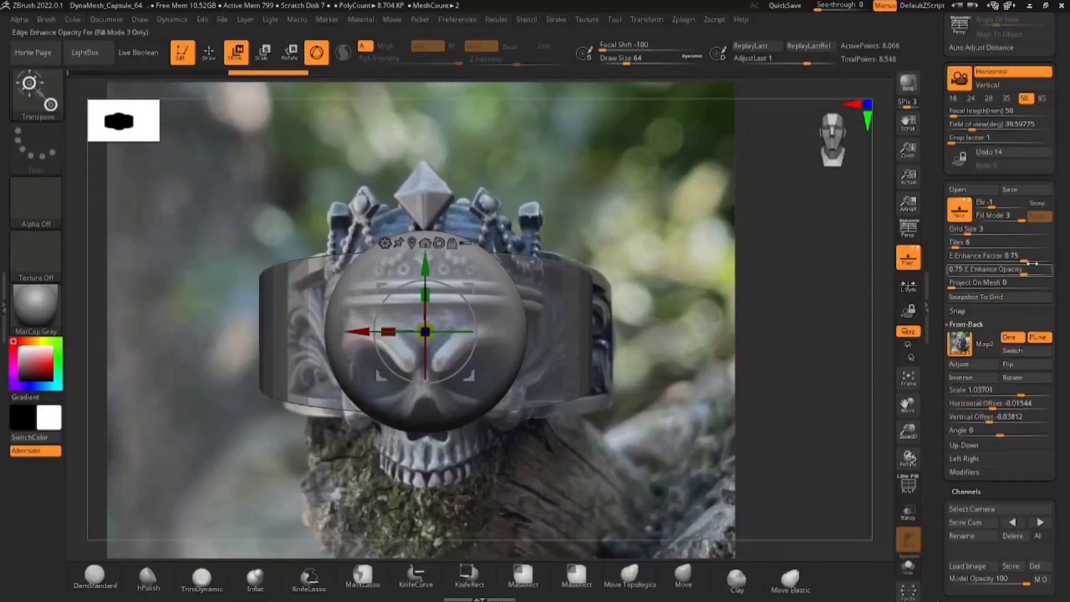
pyautogui.moveTo(1024, 260); pyautogui.dragTo(1044, 276)
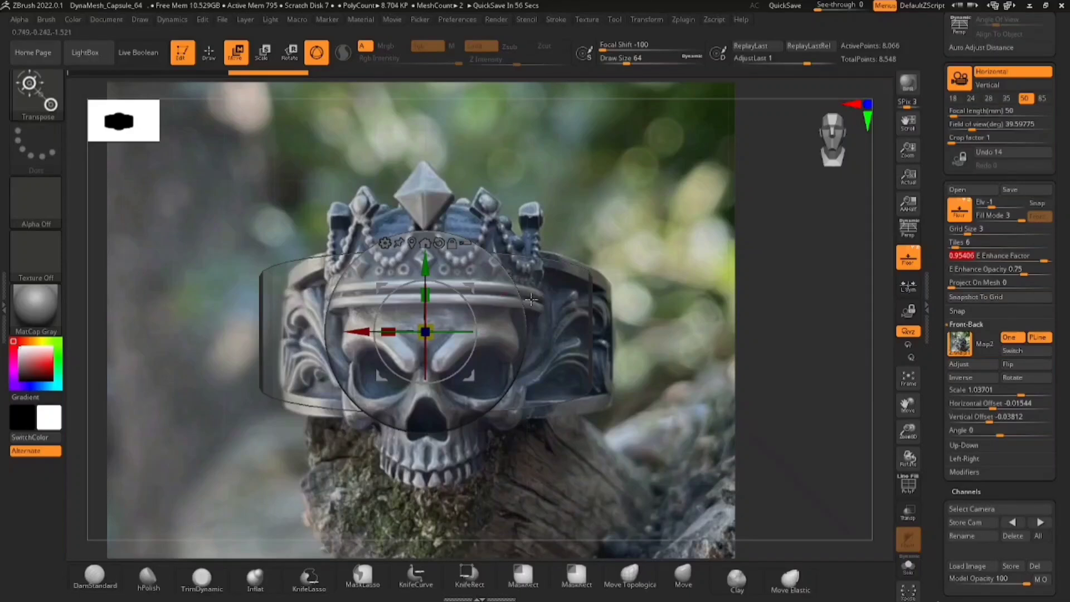
# Step: Choose the Move brush and enlarge its draw size to about 358
pyautogui.moveTo(1056, 433); pyautogui.dragTo(1057, 281)
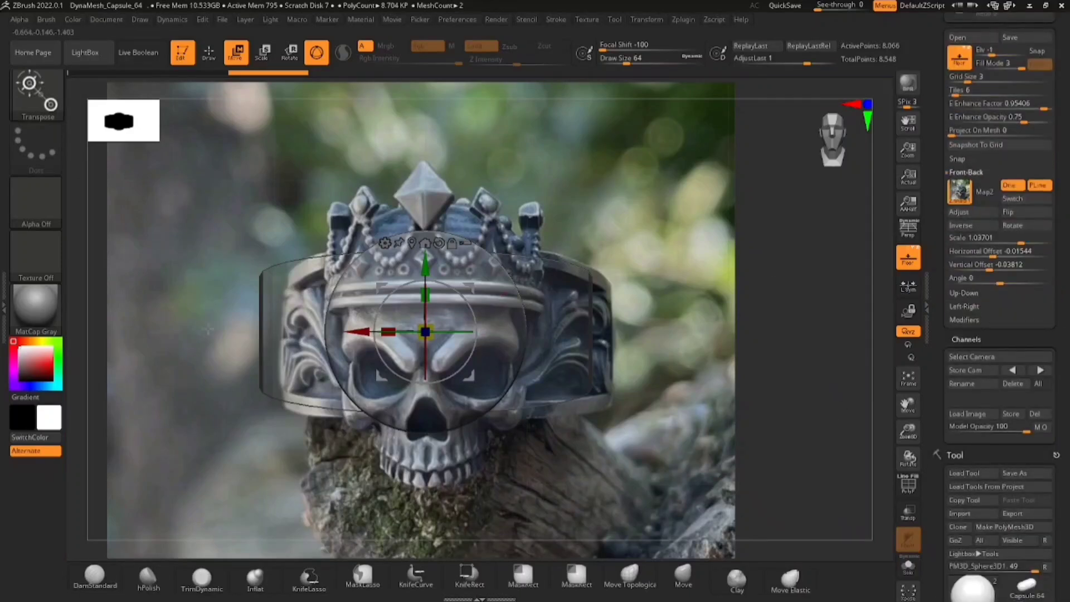
pyautogui.click(40, 106)
pyautogui.press('m')
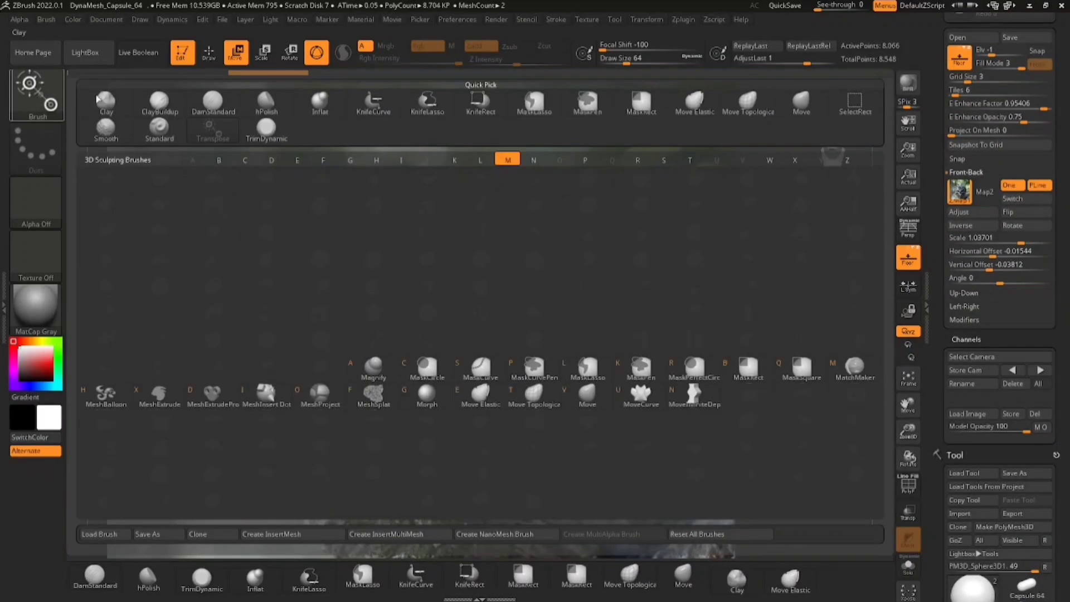
pyautogui.click(605, 375)
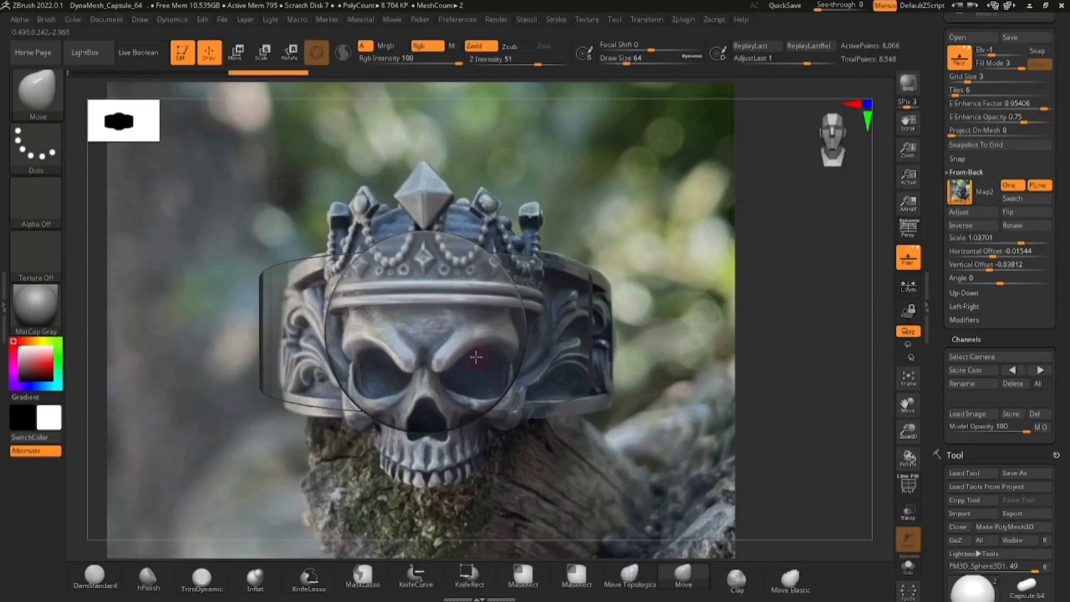
pyautogui.press('space')
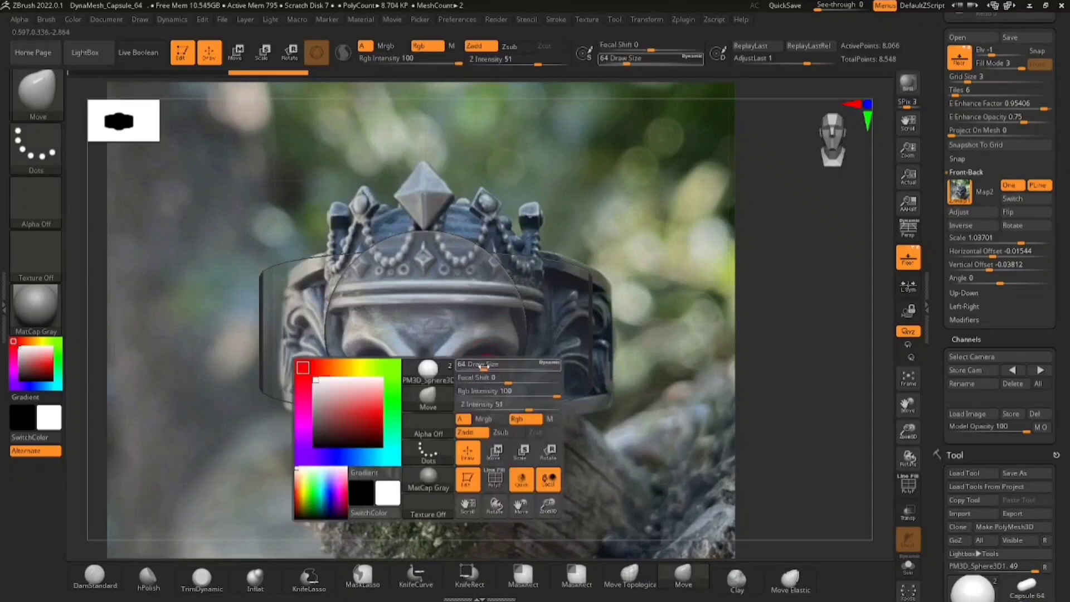
pyautogui.click(515, 369)
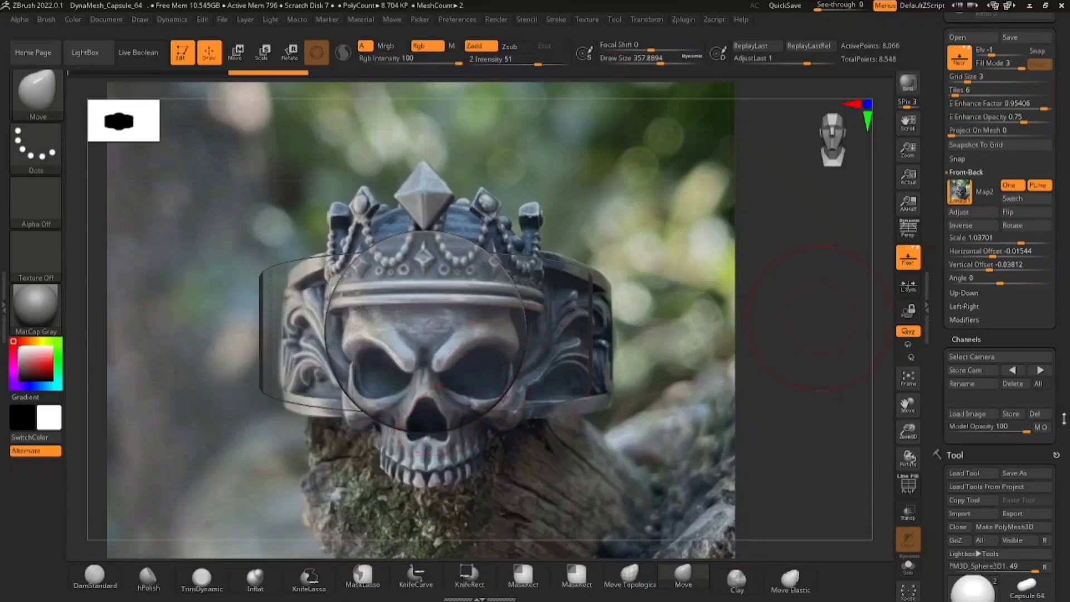
# Step: Check the sphere's wireframe briefly, and hide the floor together with the reference photo
pyautogui.moveTo(1068, 432); pyautogui.dragTo(1064, 214)
pyautogui.click(915, 490)
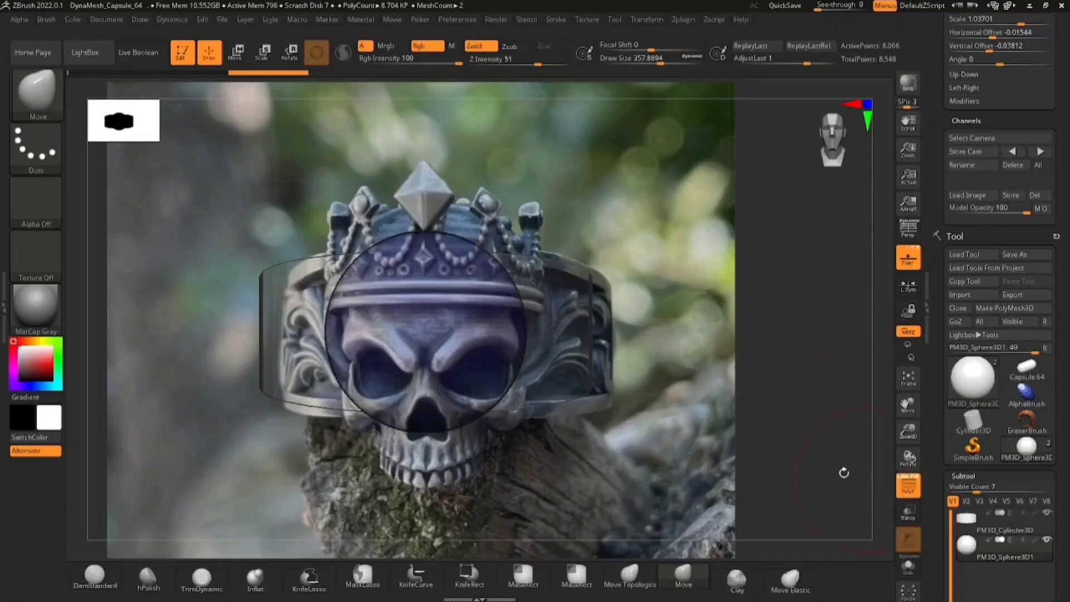
pyautogui.click(909, 486)
pyautogui.click(908, 258)
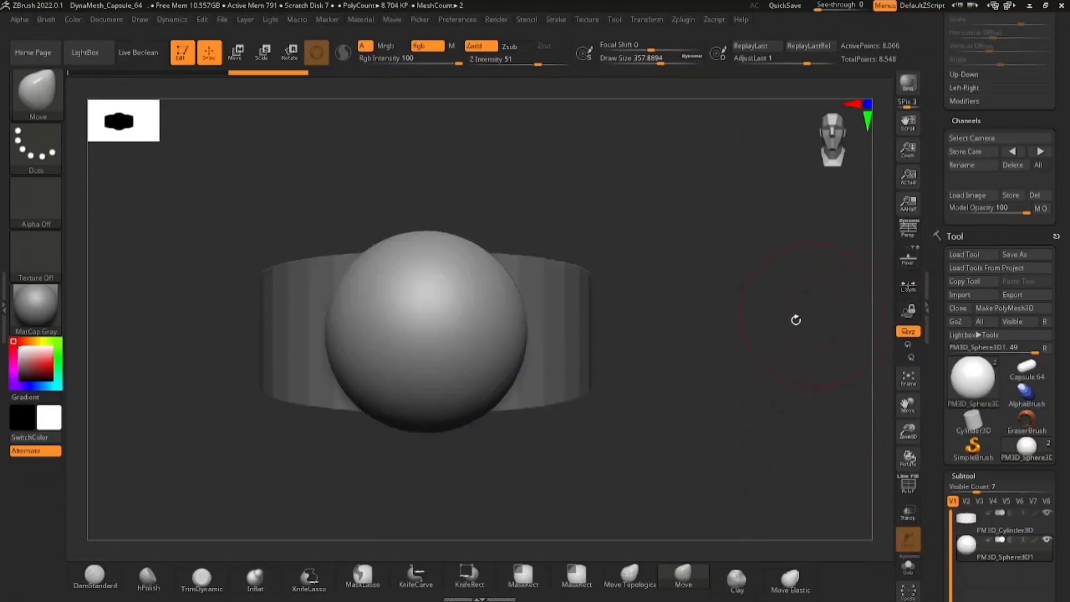
pyautogui.moveTo(795, 315); pyautogui.dragTo(798, 353)
pyautogui.keyDown('alt'); pyautogui.moveTo(765, 320); pyautogui.dragTo(773, 345); pyautogui.keyUp('alt')
# Step: Remesh the sphere with ZRemesher at a target polygon count of 5, inspecting its topology with the wireframe shown only meanwhile
pyautogui.moveTo(1067, 414); pyautogui.dragTo(1049, 318)
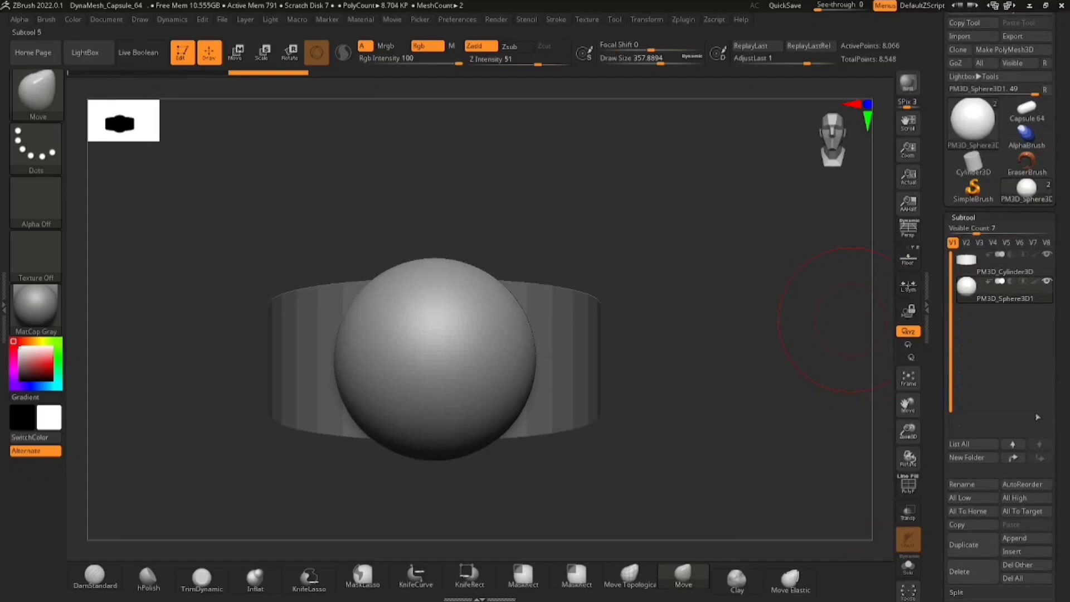
pyautogui.click(909, 488)
pyautogui.moveTo(1061, 451); pyautogui.dragTo(1062, 365)
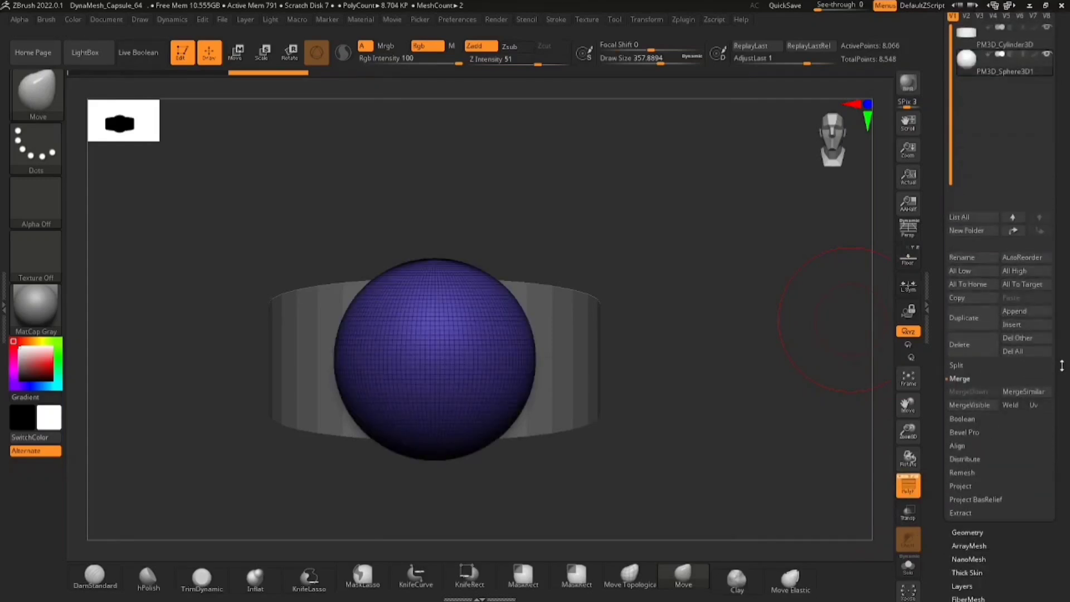
pyautogui.click(969, 533)
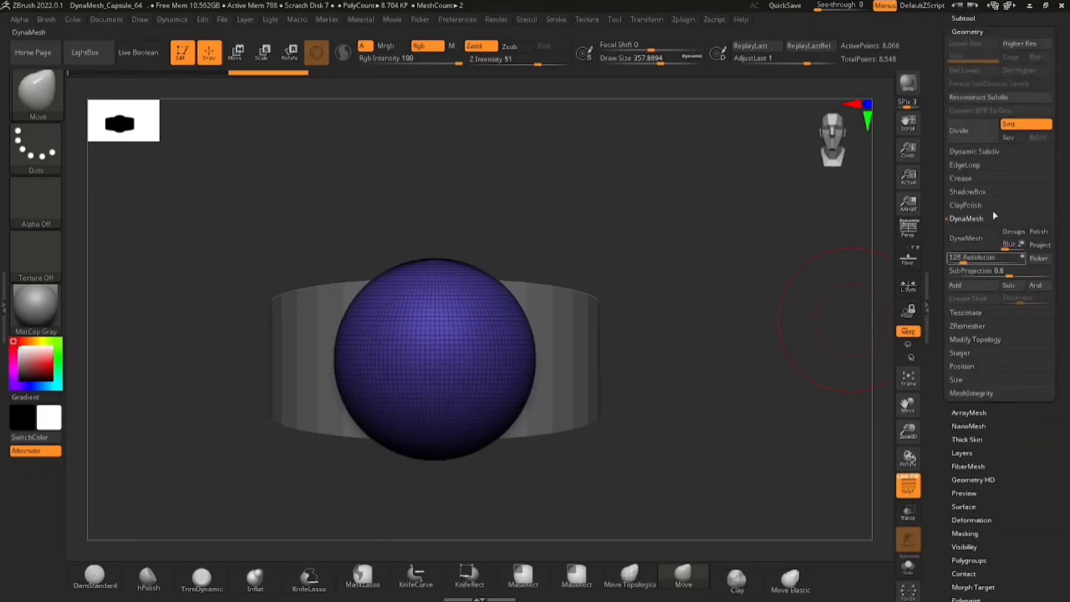
pyautogui.click(969, 326)
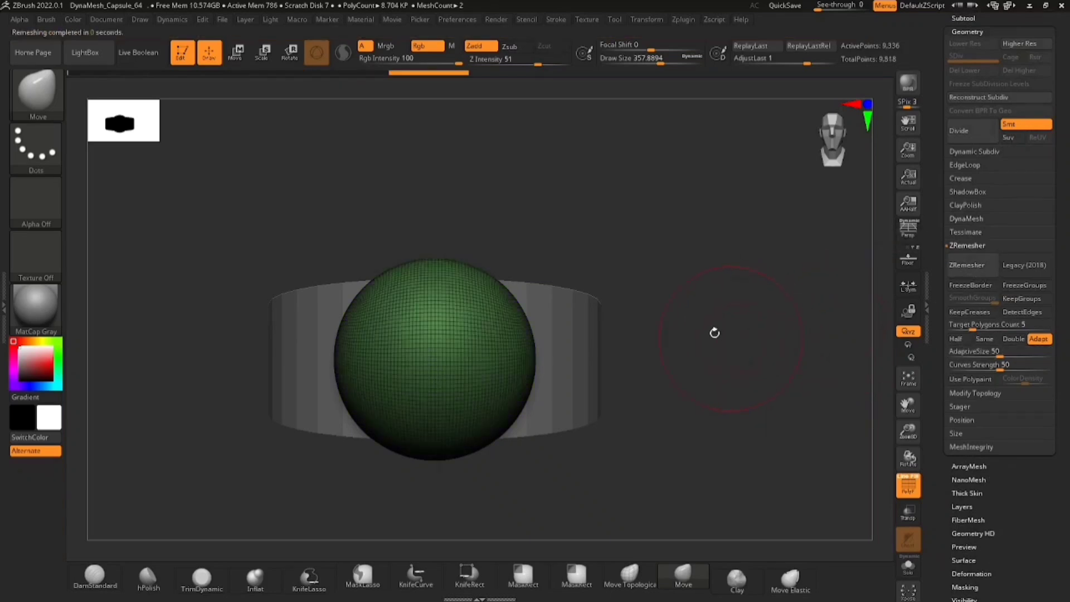
pyautogui.moveTo(714, 333)
pyautogui.mouseDown()
pyautogui.moveTo(687, 358)
pyautogui.moveTo(731, 346)
pyautogui.moveTo(747, 325)
pyautogui.moveTo(740, 274)
pyautogui.moveTo(716, 383)
pyautogui.moveTo(691, 387)
pyautogui.moveTo(692, 340)
pyautogui.moveTo(706, 336)
pyautogui.mouseUp()
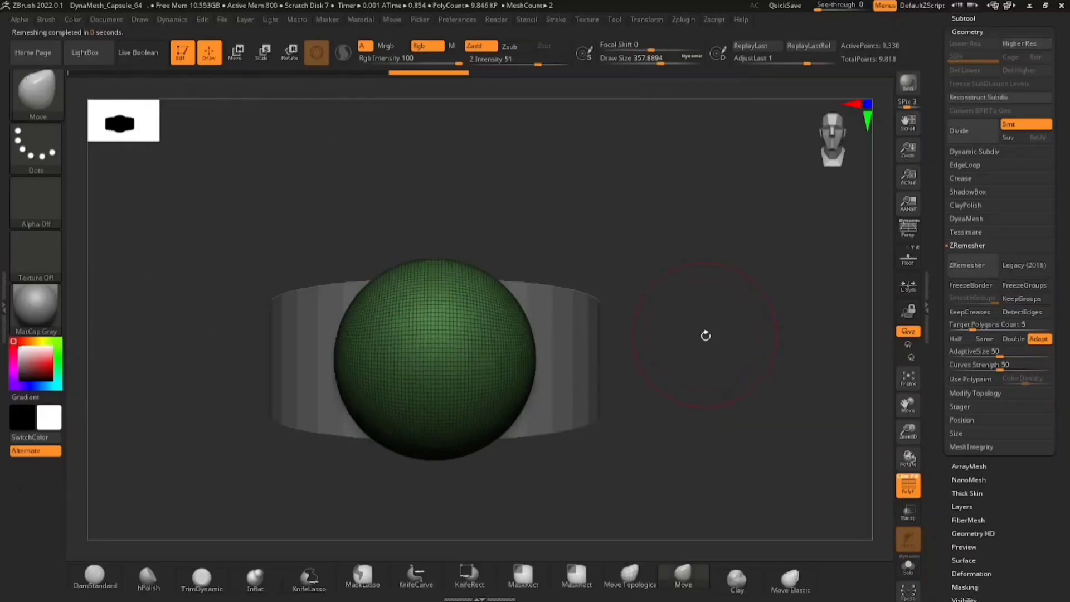
pyautogui.click(908, 485)
pyautogui.keyDown('alt'); pyautogui.moveTo(617, 377); pyautogui.dragTo(712, 373); pyautogui.keyUp('alt')
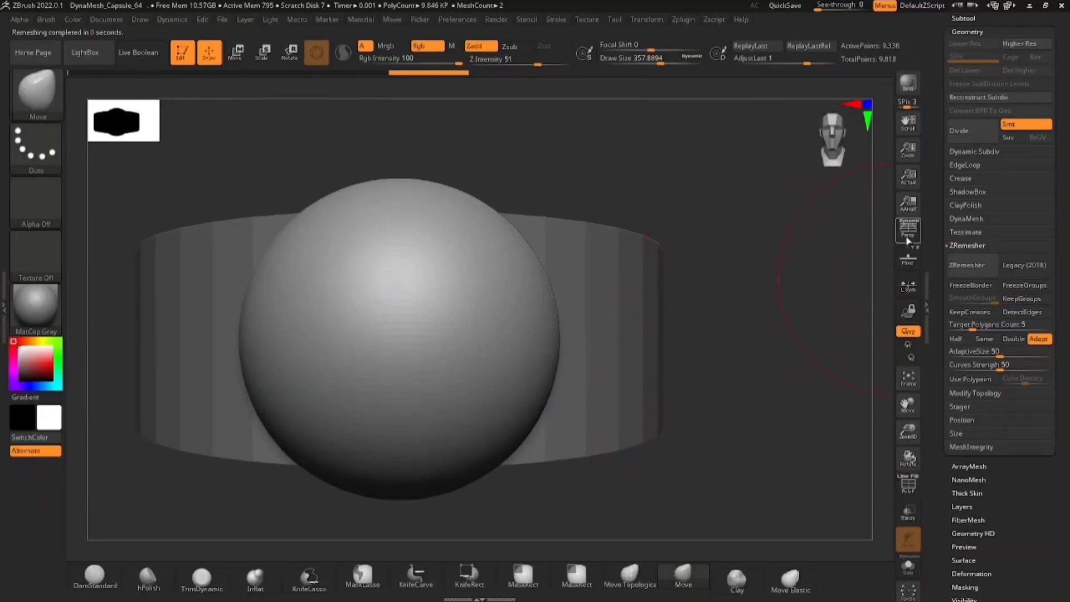
# Step: Show the floor with the reference photo again and stretch the sphere's underside down into a jaw matching the photo
pyautogui.click(910, 264)
pyautogui.keyDown('alt'); pyautogui.moveTo(641, 401); pyautogui.dragTo(704, 263); pyautogui.keyUp('alt')
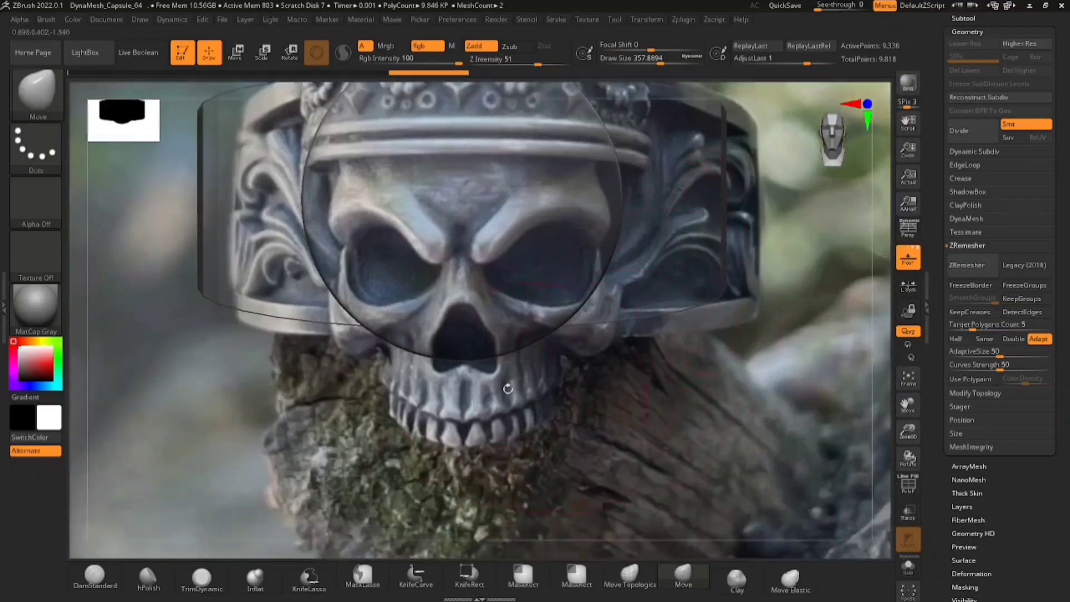
pyautogui.moveTo(512, 350)
pyautogui.mouseDown()
pyautogui.moveTo(534, 341)
pyautogui.moveTo(544, 385)
pyautogui.mouseUp()
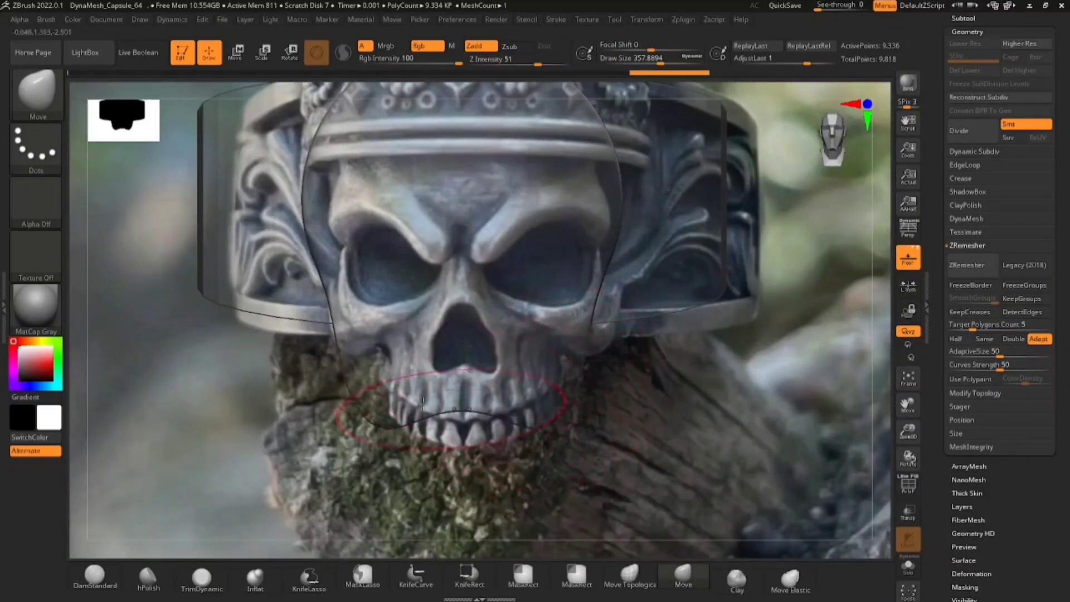
pyautogui.moveTo(346, 383); pyautogui.dragTo(381, 377)
pyautogui.moveTo(476, 414); pyautogui.dragTo(481, 444)
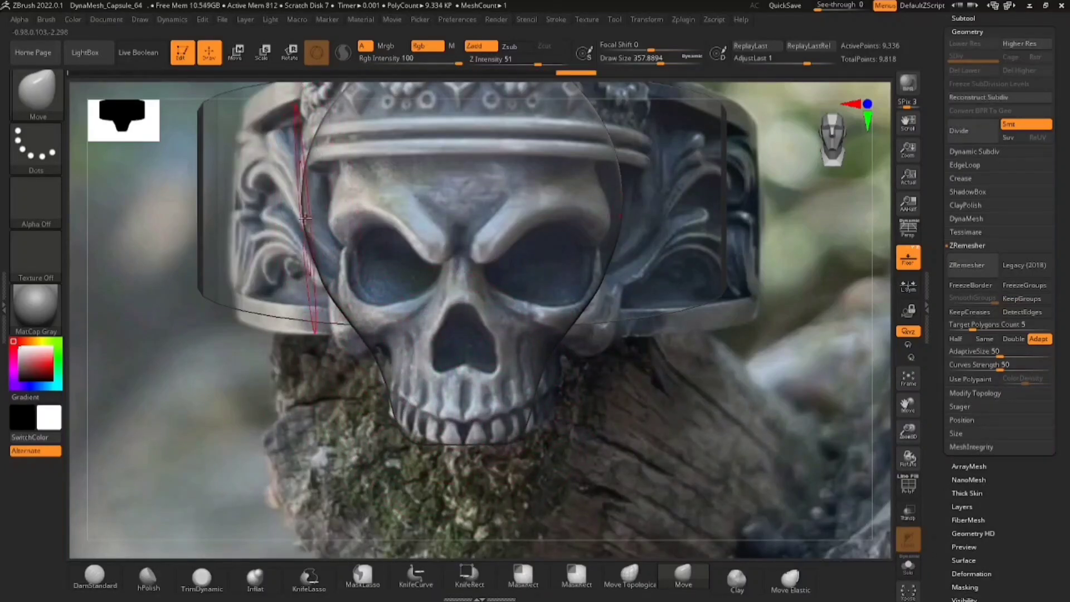
# Step: Narrow the head's sides to the reference skull and refine the chin outline with the Move brush
pyautogui.moveTo(313, 221); pyautogui.dragTo(332, 218)
pyautogui.moveTo(320, 155); pyautogui.dragTo(336, 148)
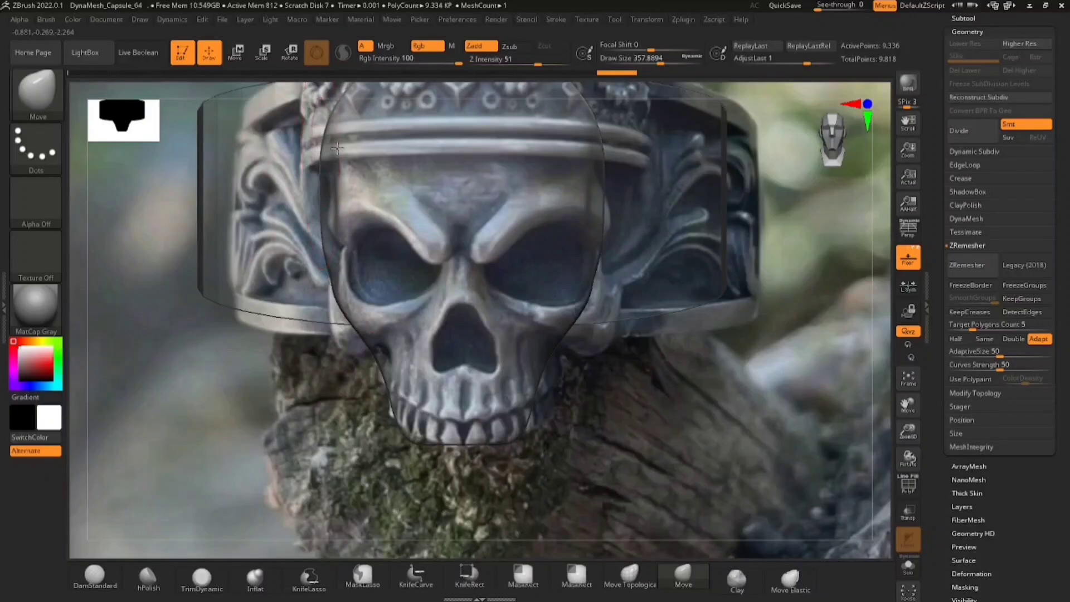
pyautogui.moveTo(327, 287); pyautogui.dragTo(348, 296)
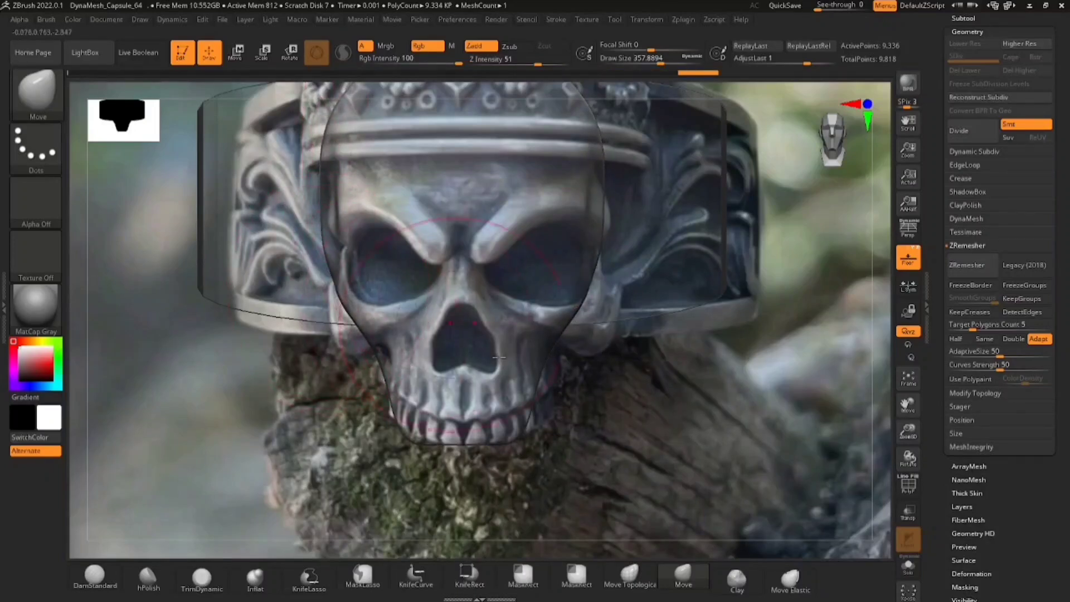
pyautogui.moveTo(463, 436)
pyautogui.mouseDown()
pyautogui.moveTo(463, 412)
pyautogui.moveTo(398, 406)
pyautogui.mouseUp()
pyautogui.moveTo(486, 397); pyautogui.dragTo(471, 446)
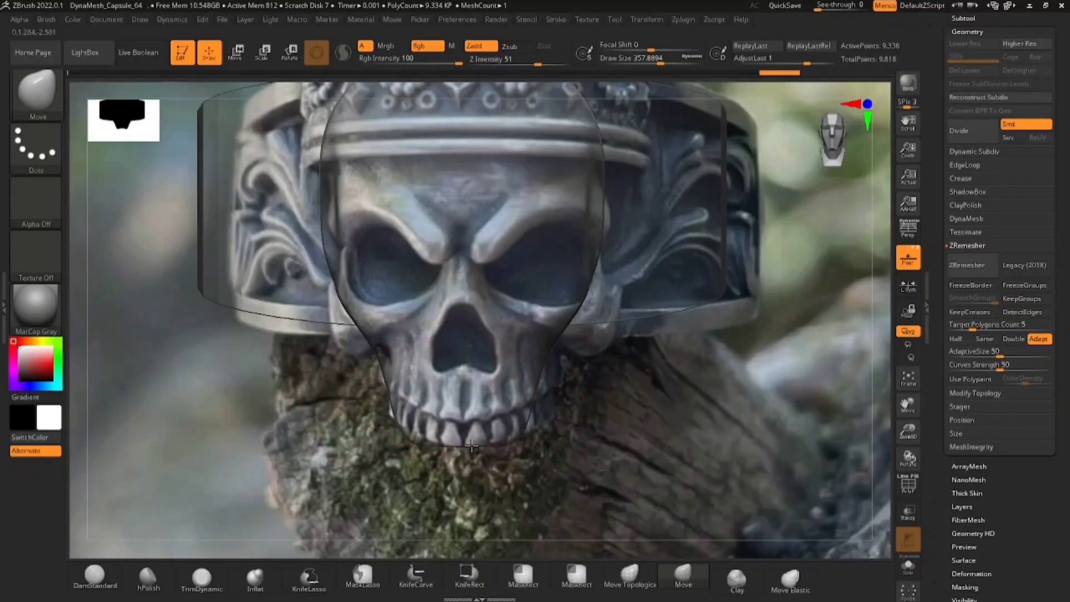
# Step: Reduce the draw size to about 217 and adjust the outline between cheek and jaw
pyautogui.press('space')
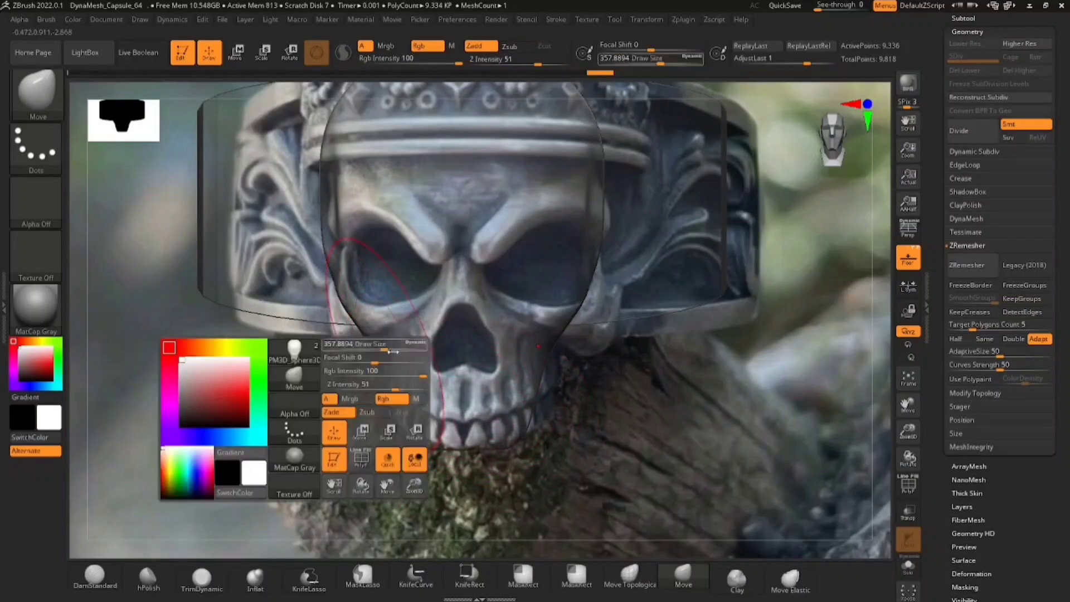
pyautogui.moveTo(386, 343); pyautogui.dragTo(384, 344)
pyautogui.moveTo(371, 340)
pyautogui.mouseDown()
pyautogui.moveTo(384, 348)
pyautogui.moveTo(422, 328)
pyautogui.moveTo(407, 363)
pyautogui.mouseUp()
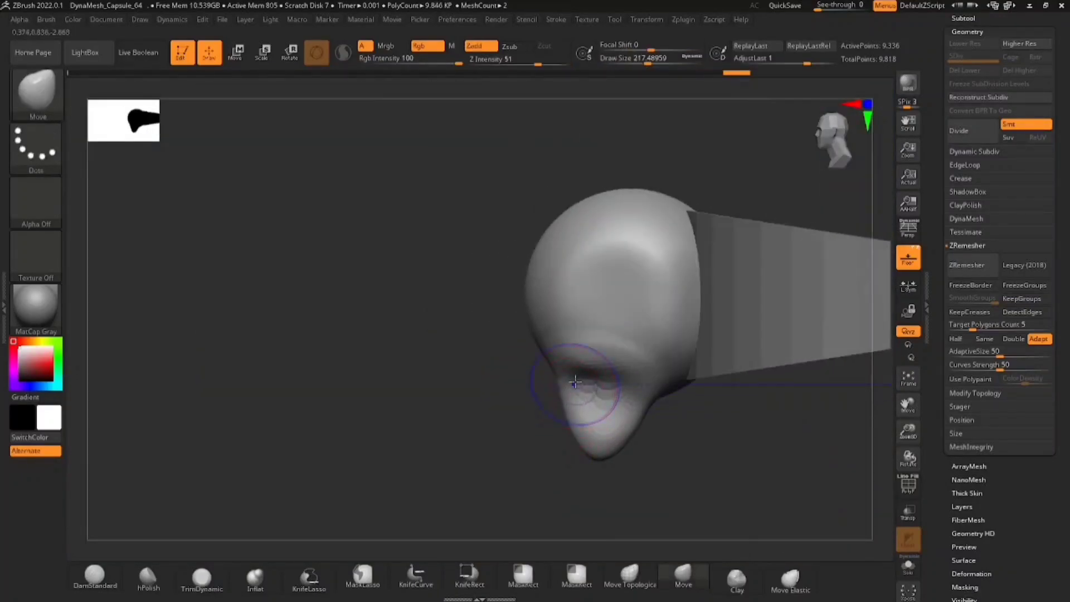
# Step: Convert the skull to DynaMesh and remesh it at resolution 48
pyautogui.scroll(-2, 1065, 292)
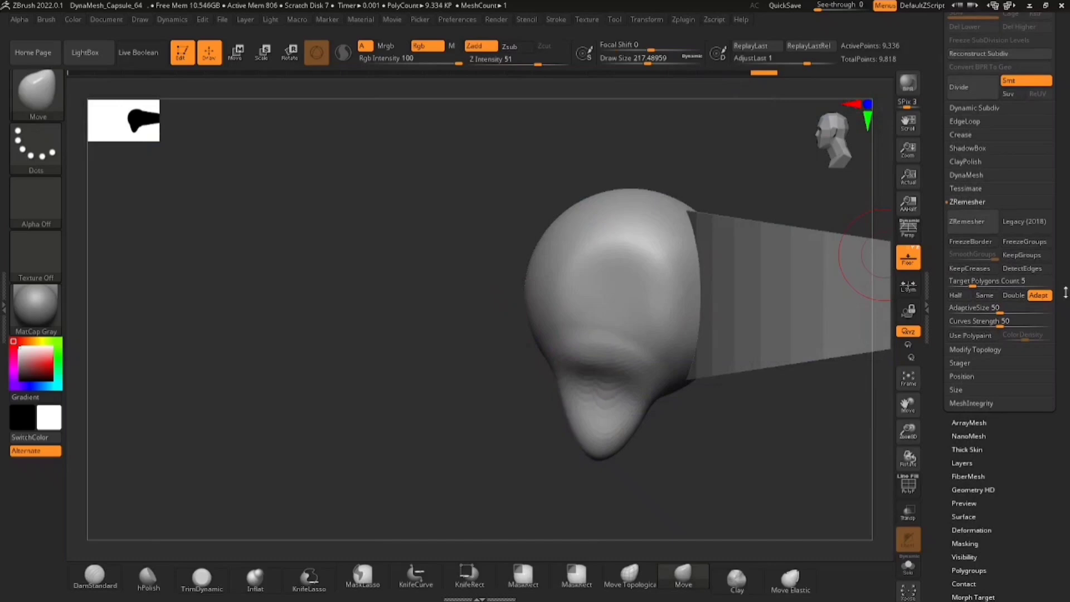
pyautogui.click(985, 177)
pyautogui.click(972, 198)
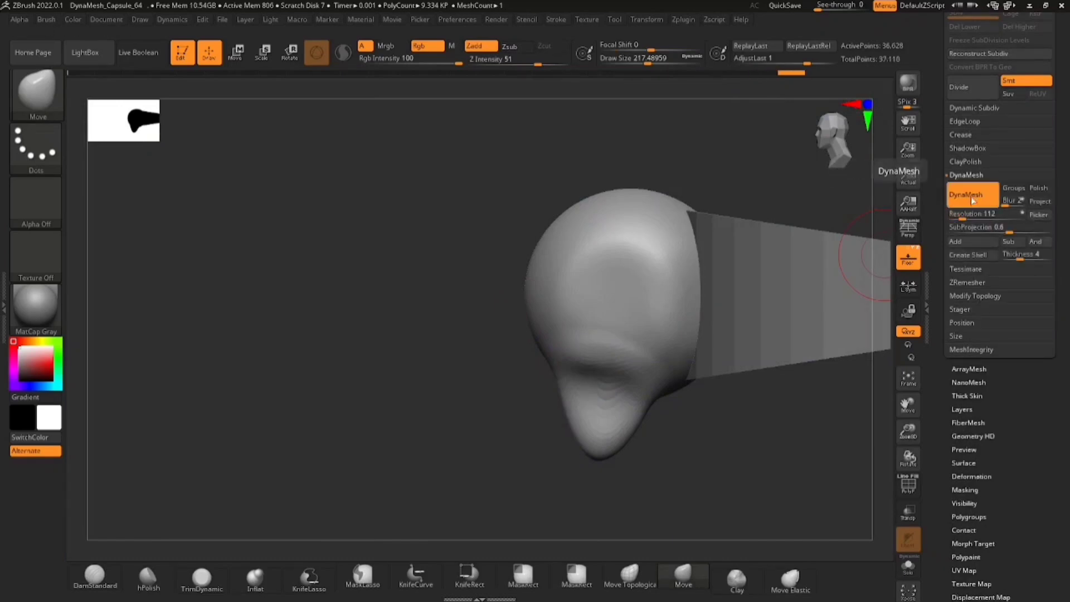
pyautogui.moveTo(963, 218); pyautogui.dragTo(958, 218)
pyautogui.click(976, 199)
pyautogui.click(976, 200)
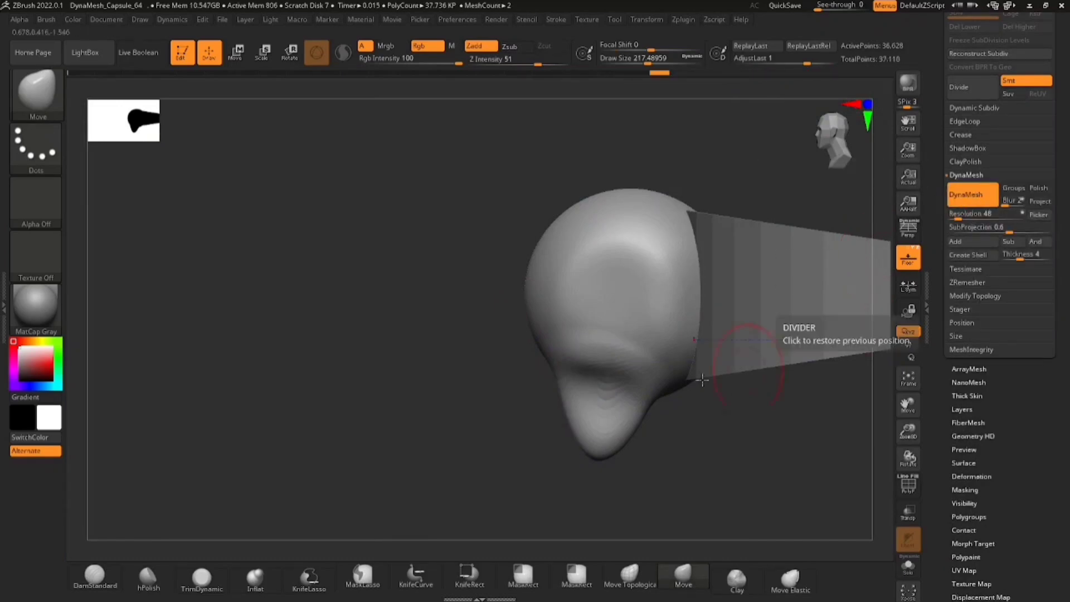
pyautogui.keyDown('ctrl'); pyautogui.moveTo(610, 333); pyautogui.dragTo(611, 341); pyautogui.keyUp('ctrl')
pyautogui.keyDown('ctrl'); pyautogui.moveTo(415, 353); pyautogui.dragTo(437, 372); pyautogui.keyUp('ctrl')
pyautogui.keyDown('ctrl'); pyautogui.moveTo(637, 321); pyautogui.dragTo(634, 328); pyautogui.keyUp('ctrl')
pyautogui.keyDown('ctrl'); pyautogui.moveTo(429, 368); pyautogui.dragTo(445, 386); pyautogui.keyUp('ctrl')
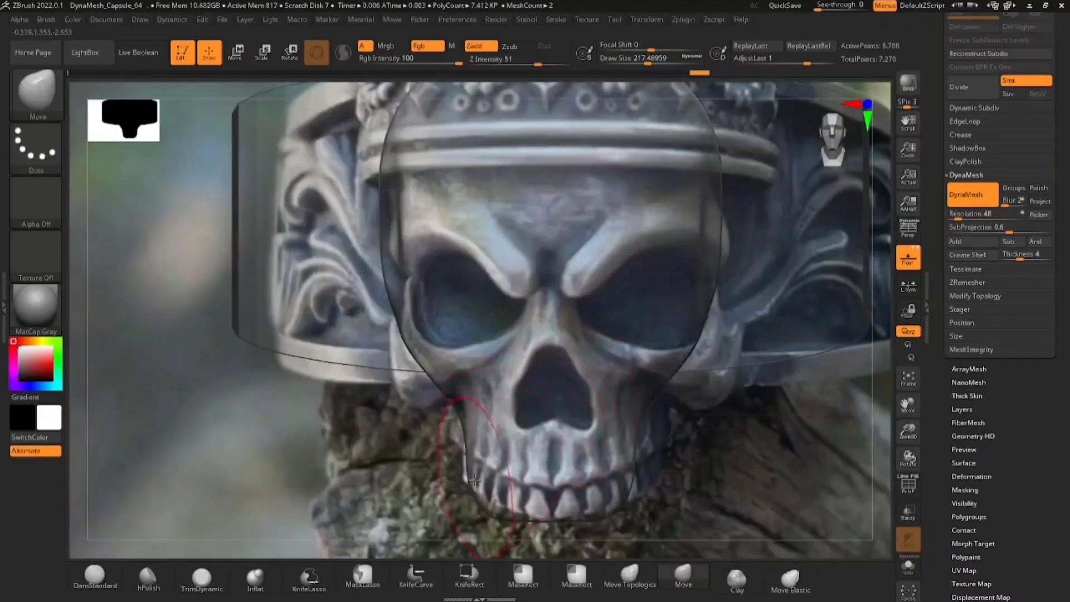
# Step: Widen the jaw and pull out the cheekbones with the Move brush to follow the reference skull's outline
pyautogui.moveTo(495, 514); pyautogui.dragTo(489, 489)
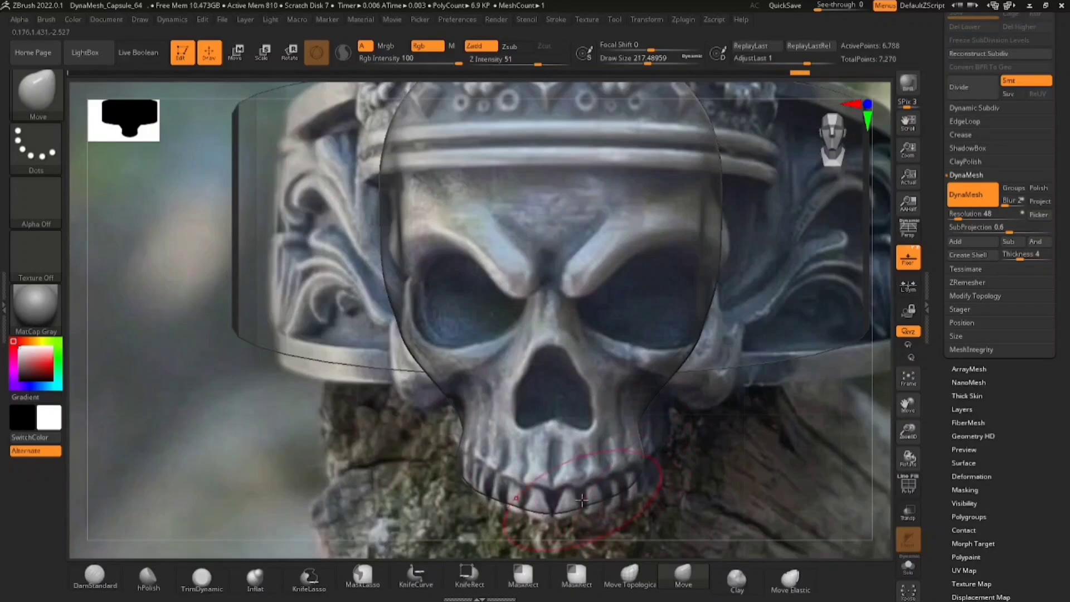
pyautogui.moveTo(581, 500)
pyautogui.mouseDown()
pyautogui.moveTo(591, 480)
pyautogui.moveTo(650, 472)
pyautogui.moveTo(609, 497)
pyautogui.moveTo(564, 497)
pyautogui.mouseUp()
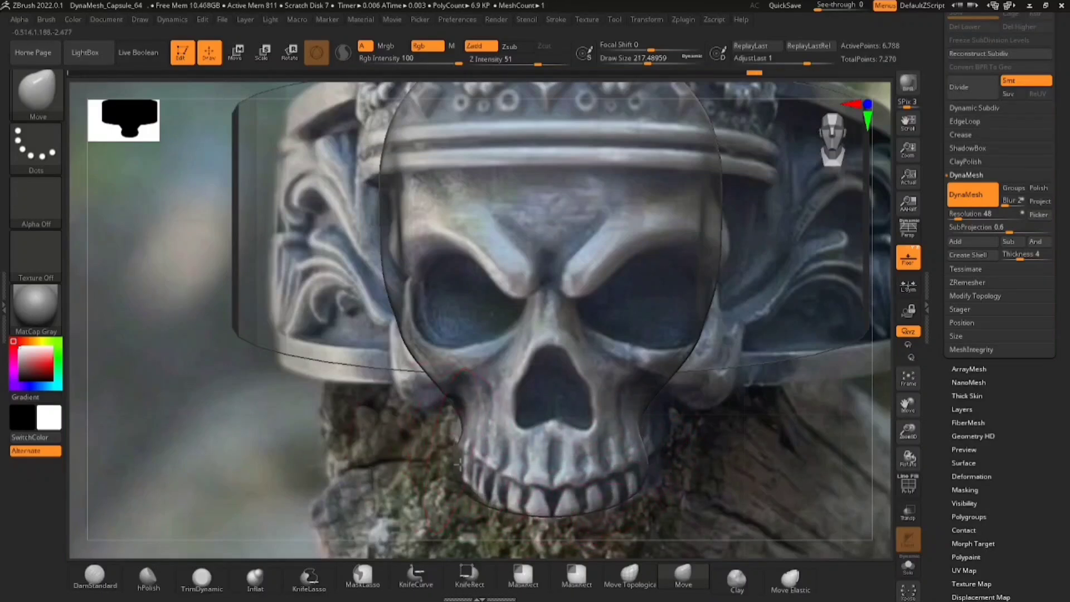
pyautogui.moveTo(450, 386); pyautogui.dragTo(398, 328)
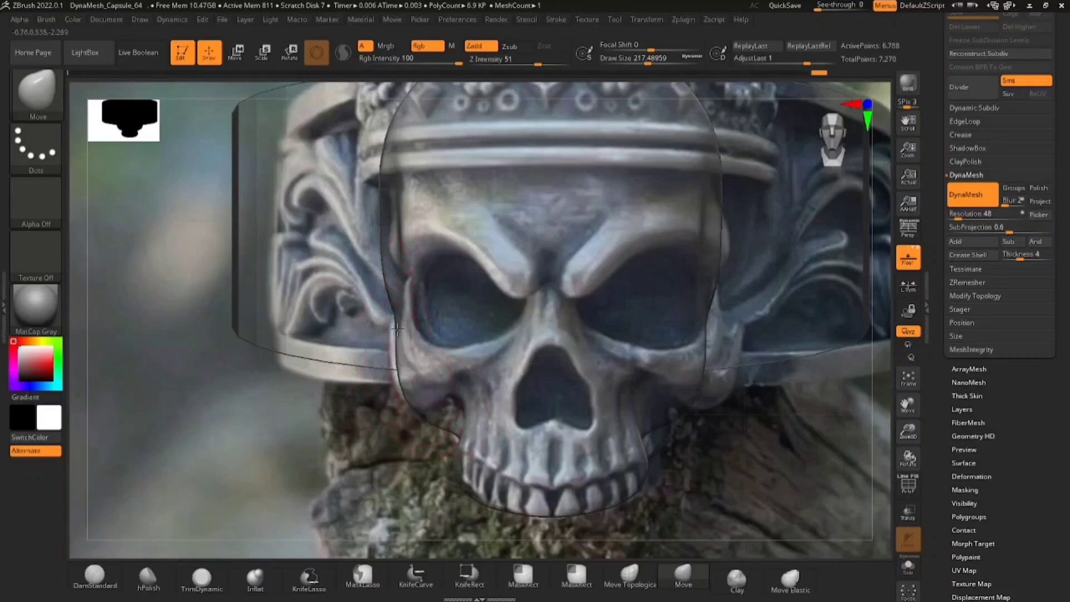
pyautogui.moveTo(390, 286); pyautogui.dragTo(395, 287)
pyautogui.moveTo(382, 245); pyautogui.dragTo(384, 246)
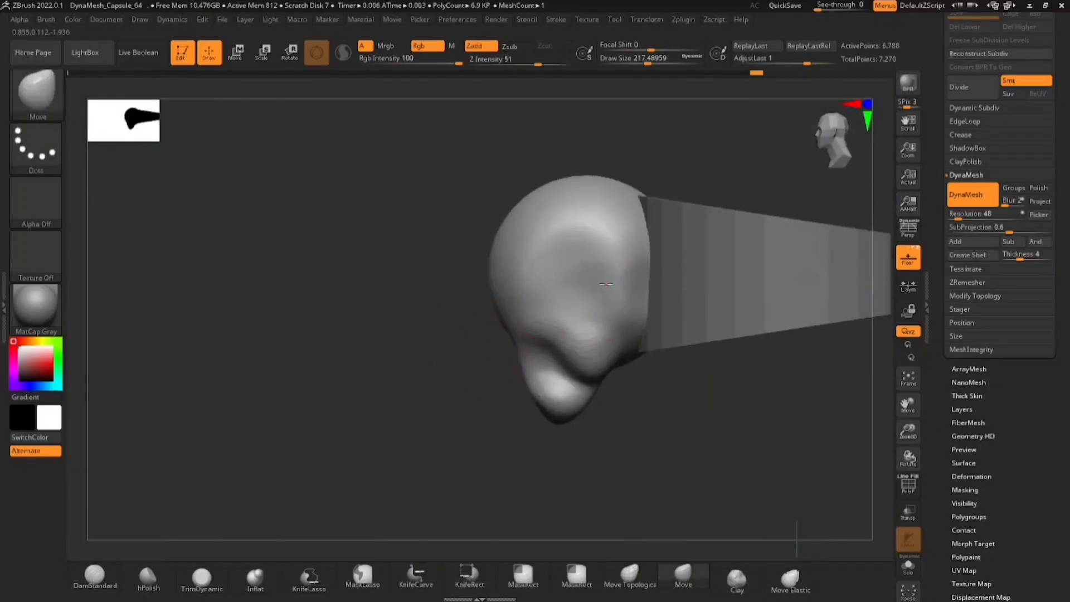
# Step: Enlarge the draw size to about 311, refresh the skull's DynaMesh, and undo the last edit
pyautogui.press('space')
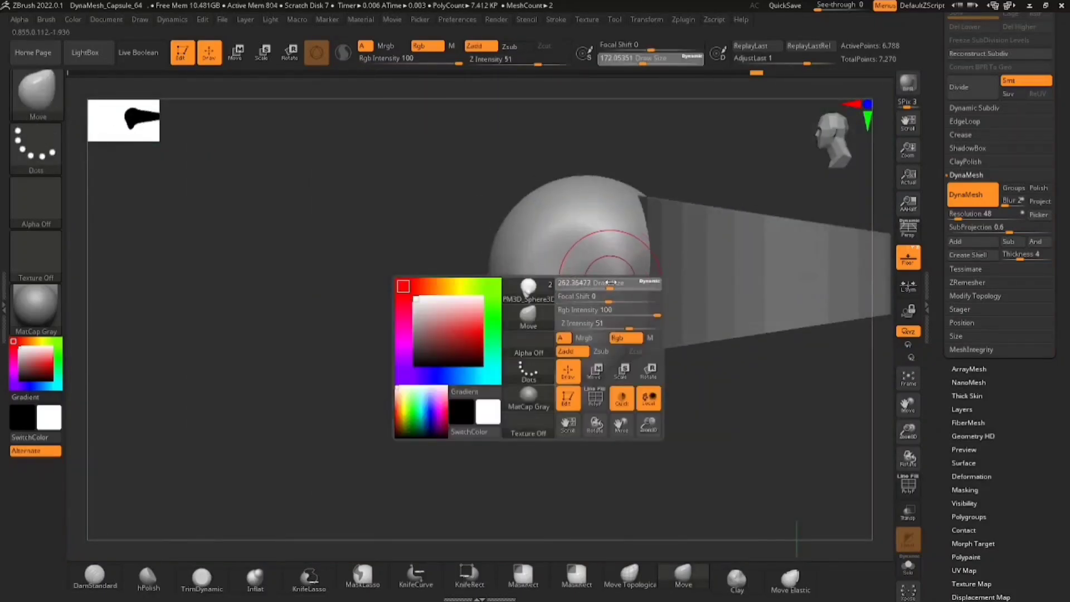
pyautogui.moveTo(611, 282)
pyautogui.mouseDown()
pyautogui.moveTo(647, 298)
pyautogui.moveTo(639, 310)
pyautogui.mouseUp()
pyautogui.keyDown('ctrl'); pyautogui.moveTo(413, 318); pyautogui.dragTo(389, 332); pyautogui.keyUp('ctrl')
pyautogui.moveTo(363, 403); pyautogui.dragTo(434, 379)
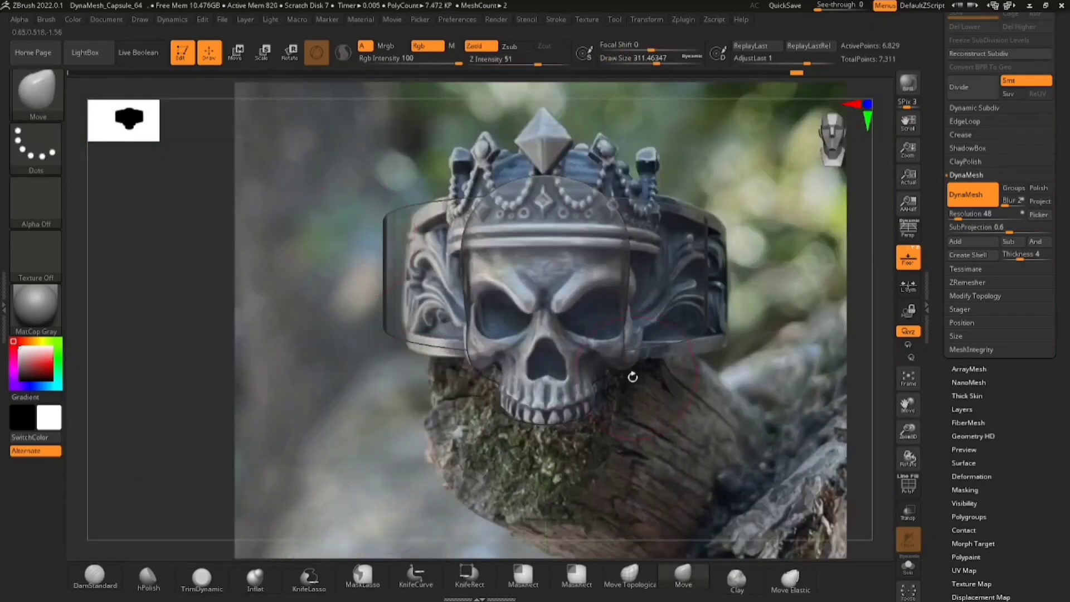
pyautogui.moveTo(632, 377)
pyautogui.keyDown('alt'); pyautogui.mouseDown()
pyautogui.moveTo(466, 430)
pyautogui.moveTo(545, 311)
pyautogui.moveTo(524, 295)
pyautogui.moveTo(516, 310)
pyautogui.mouseUp(); pyautogui.keyUp('alt')
pyautogui.hotkey('ctrl', 'z')
# Step: Switch the masking stroke to Lasso, set the draw size to about 120, hide the reference, and mask the jaw
pyautogui.keyDown('ctrl'); pyautogui.click(36, 148); pyautogui.keyUp('ctrl')
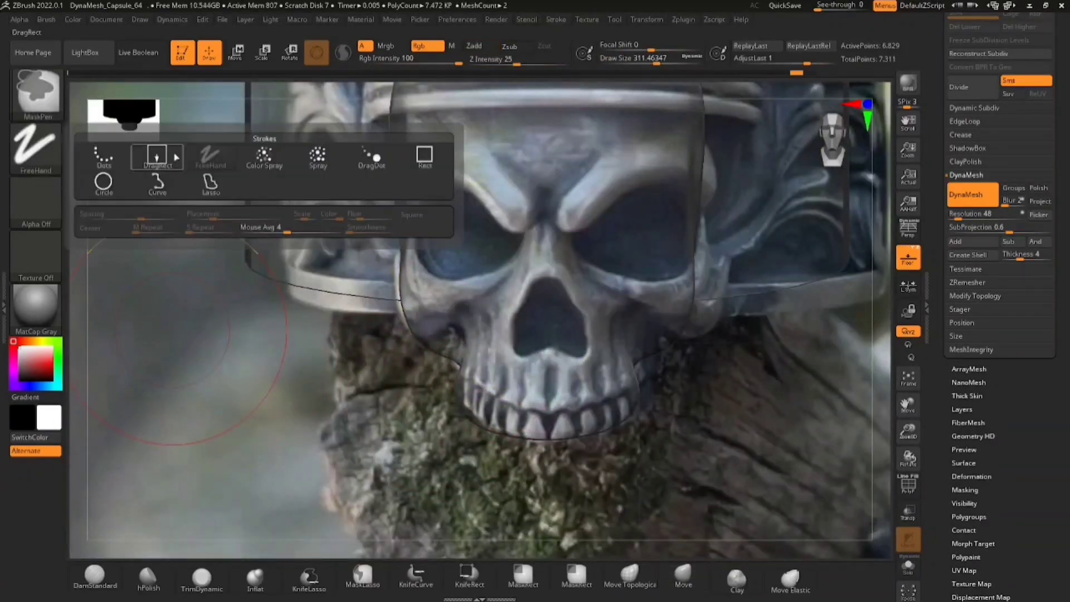
pyautogui.keyDown('ctrl'); pyautogui.click(212, 182); pyautogui.keyUp('ctrl')
pyautogui.press('space')
pyautogui.moveTo(471, 281); pyautogui.dragTo(450, 280)
pyautogui.click(908, 258)
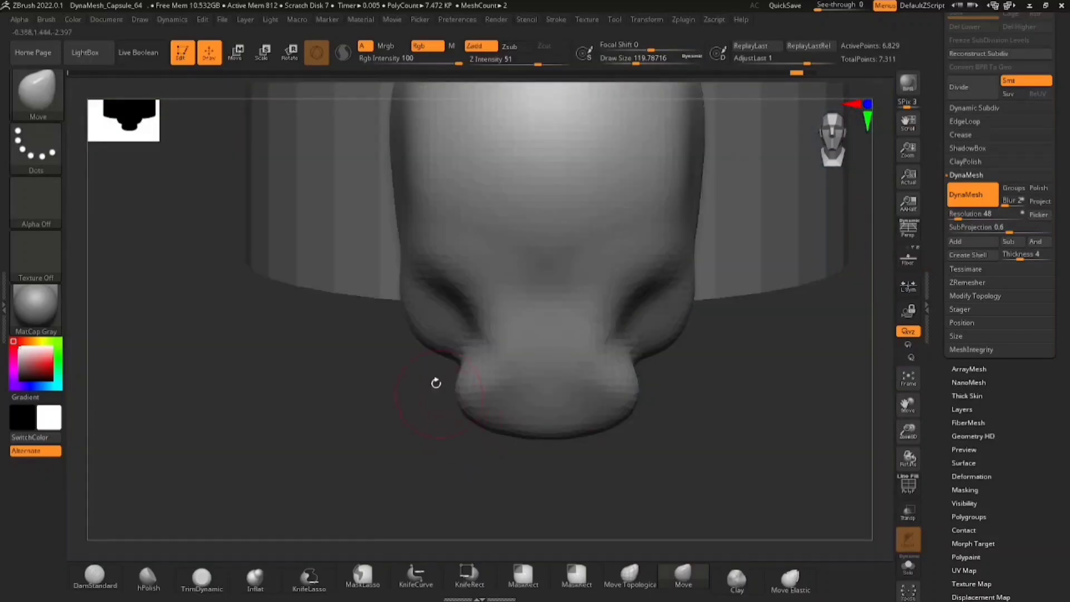
pyautogui.moveTo(478, 313)
pyautogui.keyDown('ctrl'); pyautogui.mouseDown()
pyautogui.moveTo(490, 478)
pyautogui.moveTo(540, 392)
pyautogui.moveTo(542, 312)
pyautogui.mouseUp(); pyautogui.keyUp('ctrl')
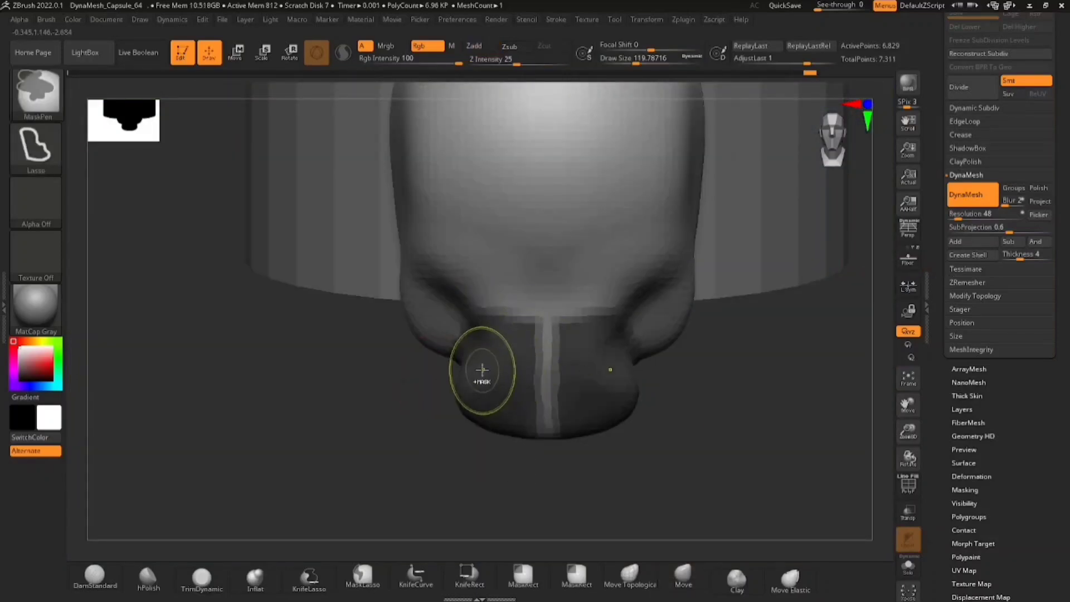
# Step: Reshape the cheekbones around the masked jaw with the Move brush, enlarging the draw size to about 344
pyautogui.keyDown('ctrl'); pyautogui.moveTo(483, 370); pyautogui.dragTo(491, 400, button='right'); pyautogui.keyUp('ctrl')
pyautogui.moveTo(408, 335); pyautogui.dragTo(463, 263)
pyautogui.moveTo(441, 298); pyautogui.dragTo(490, 229)
pyautogui.press('space')
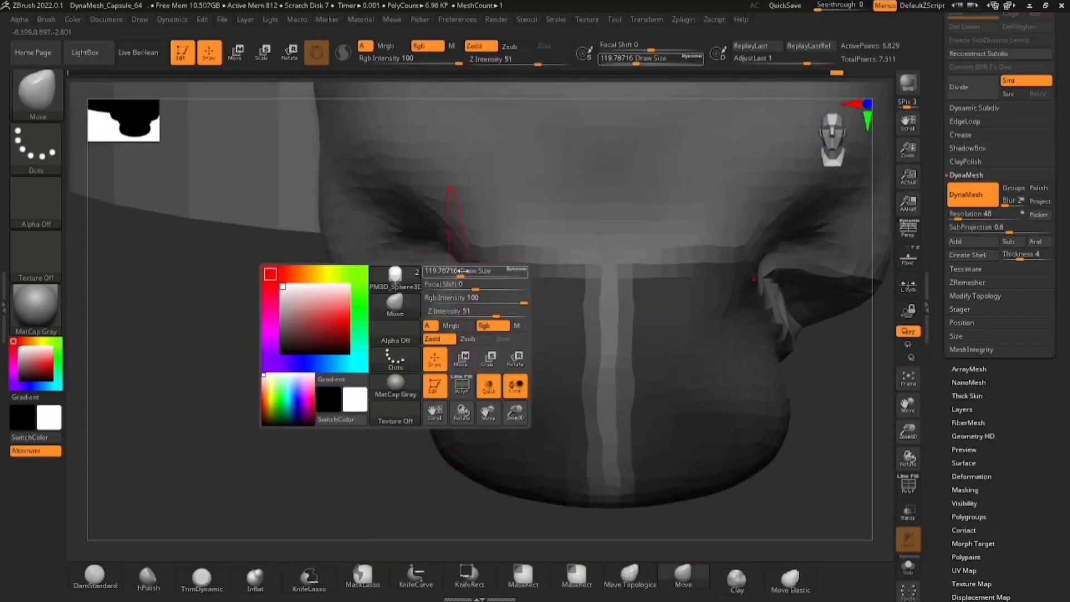
pyautogui.moveTo(461, 272); pyautogui.dragTo(484, 273)
pyautogui.moveTo(397, 316)
pyautogui.mouseDown()
pyautogui.moveTo(392, 269)
pyautogui.moveTo(359, 375)
pyautogui.moveTo(552, 387)
pyautogui.mouseUp()
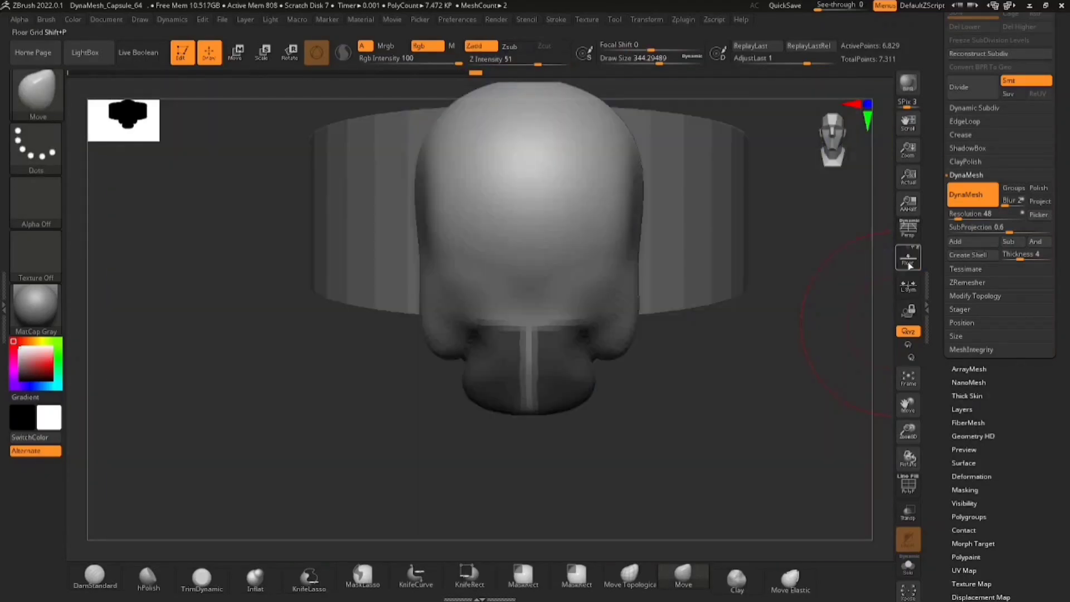
# Step: Show the reference photo, set the draw size to about 172, and fit the cheekbone outline to the photo
pyautogui.click(908, 261)
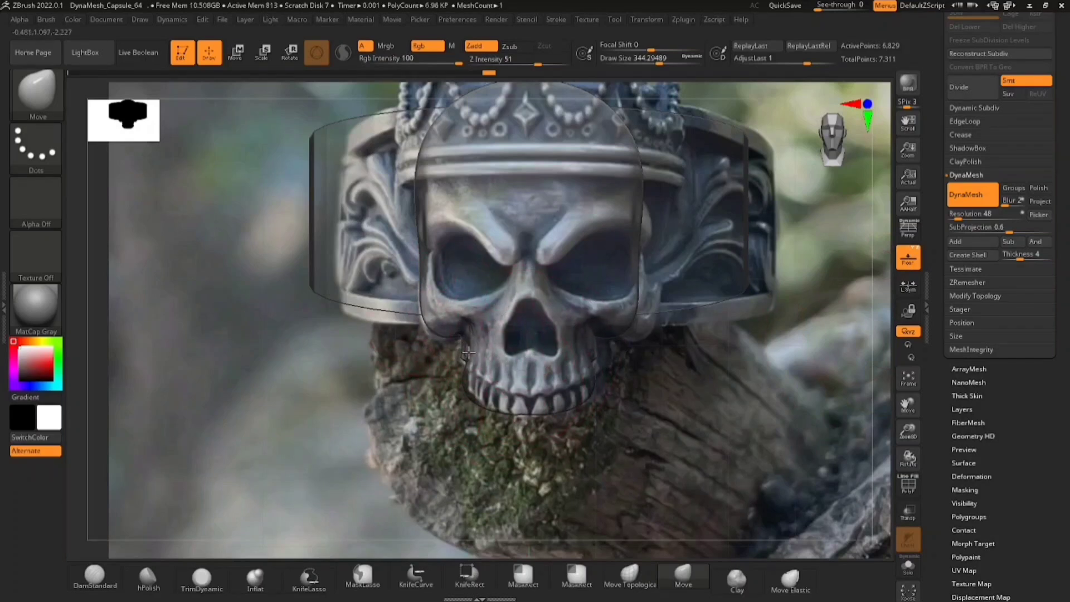
pyautogui.press('space')
pyautogui.moveTo(465, 305); pyautogui.dragTo(429, 326)
pyautogui.press('space')
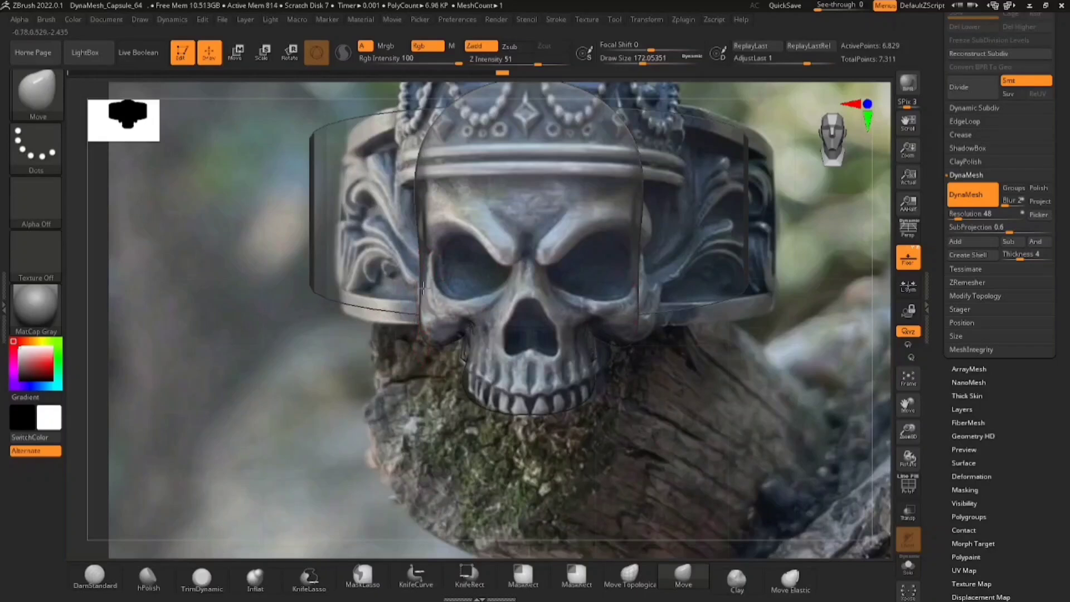
# Step: Hide the reference, clear the jaw mask, refresh the DynaMesh, and smooth the folds between cheekbones and jaw
pyautogui.click(907, 261)
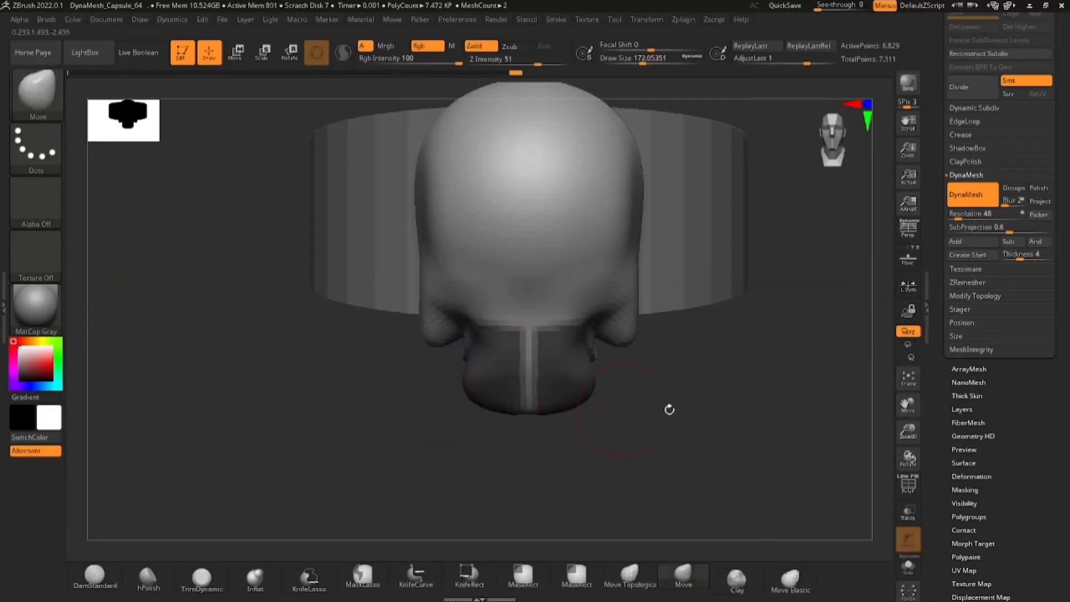
pyautogui.keyDown('ctrl'); pyautogui.moveTo(669, 410); pyautogui.dragTo(699, 437); pyautogui.keyUp('ctrl')
pyautogui.moveTo(691, 432)
pyautogui.keyDown('ctrl'); pyautogui.mouseDown()
pyautogui.moveTo(719, 461)
pyautogui.moveTo(664, 432)
pyautogui.moveTo(624, 393)
pyautogui.mouseUp(); pyautogui.keyUp('ctrl')
pyautogui.keyDown('shift'); pyautogui.moveTo(497, 353); pyautogui.dragTo(518, 343); pyautogui.keyUp('shift')
pyautogui.moveTo(585, 407); pyautogui.dragTo(629, 390)
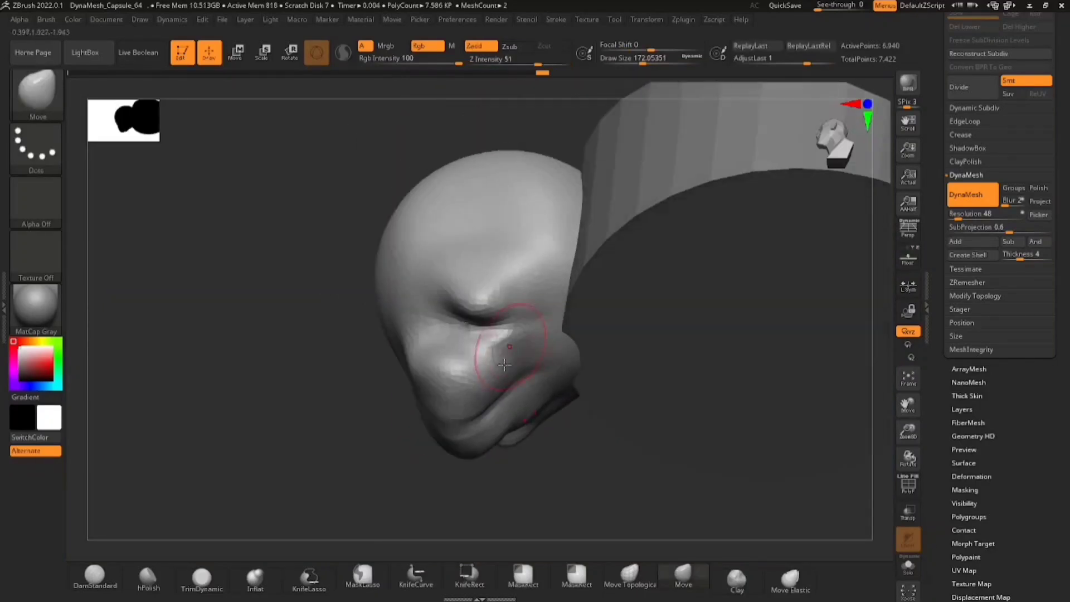
pyautogui.moveTo(504, 379)
pyautogui.keyDown('shift'); pyautogui.mouseDown()
pyautogui.moveTo(501, 406)
pyautogui.moveTo(446, 393)
pyautogui.mouseUp(); pyautogui.keyUp('shift')
pyautogui.moveTo(401, 440)
pyautogui.mouseDown()
pyautogui.moveTo(452, 454)
pyautogui.moveTo(592, 423)
pyautogui.mouseUp()
pyautogui.keyDown('alt'); pyautogui.moveTo(593, 422); pyautogui.dragTo(431, 450, button='right'); pyautogui.keyUp('alt')
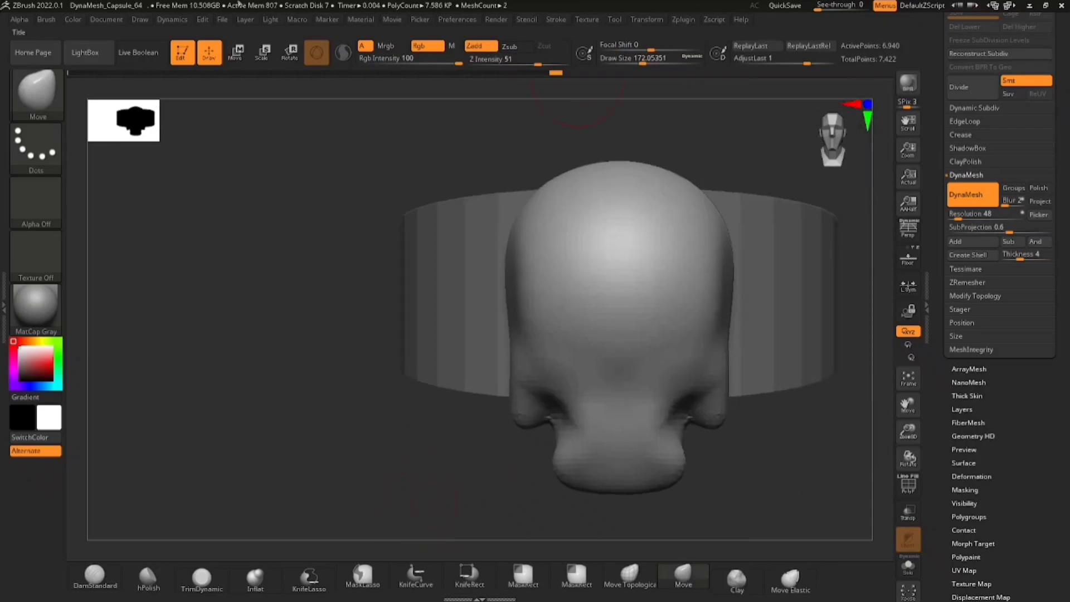
# Step: Show the reference, set the draw size to about 77, and lasso-mask the eye sockets along the photo's outlines
pyautogui.keyDown('alt'); pyautogui.moveTo(510, 324); pyautogui.dragTo(387, 339, button='right'); pyautogui.keyUp('alt')
pyautogui.keyDown('ctrl'); pyautogui.moveTo(387, 339); pyautogui.dragTo(398, 401, button='right'); pyautogui.keyUp('ctrl')
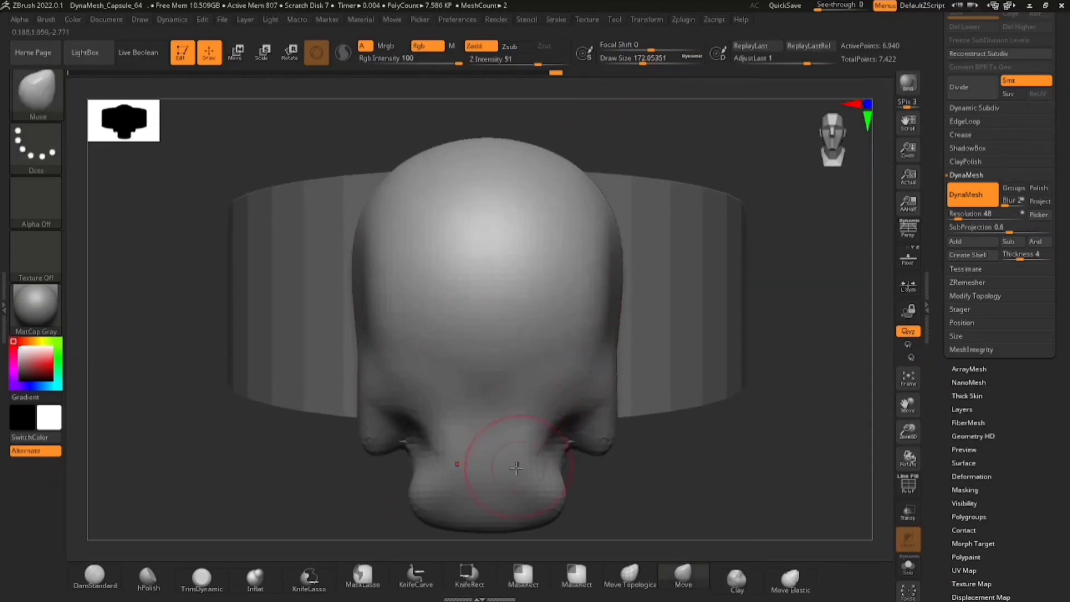
pyautogui.click(909, 264)
pyautogui.keyDown('ctrl'); pyautogui.moveTo(430, 329); pyautogui.dragTo(384, 404, button='right'); pyautogui.keyUp('ctrl')
pyautogui.press('space')
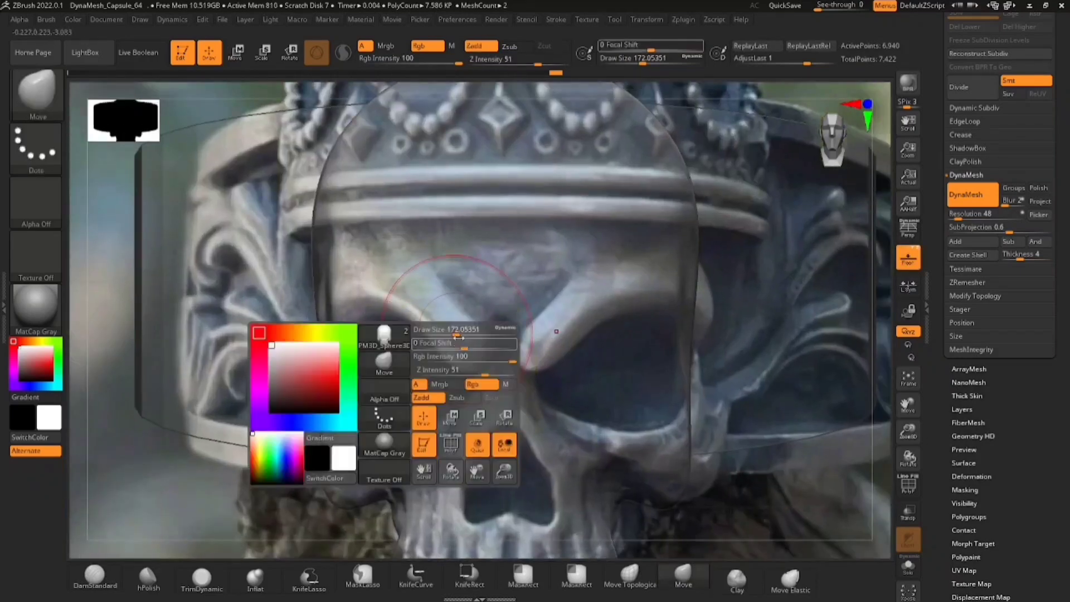
pyautogui.press('ctrl')
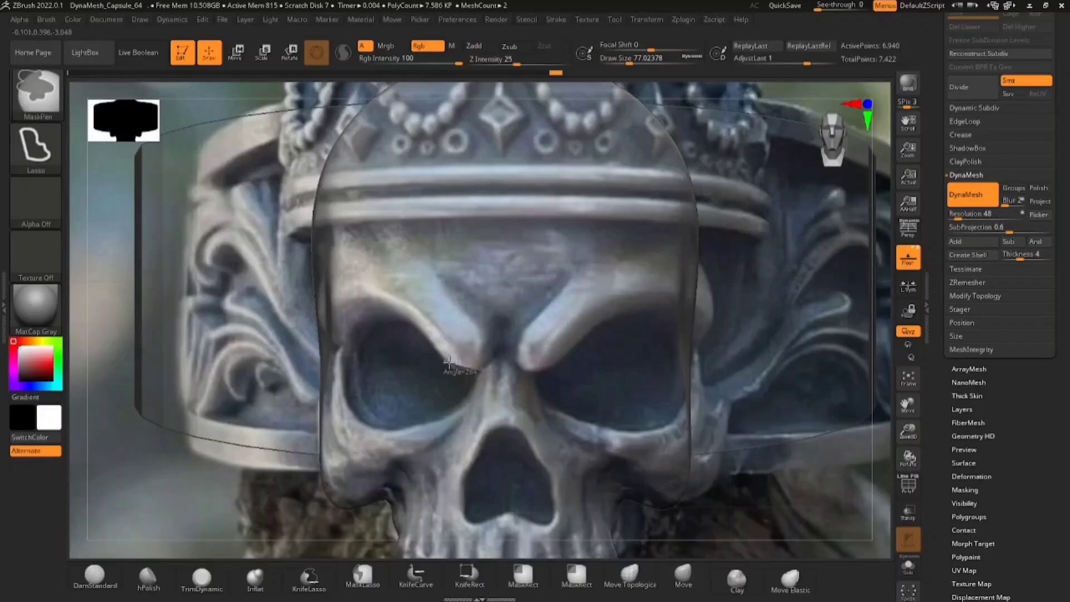
pyautogui.moveTo(366, 318)
pyautogui.keyDown('ctrl'); pyautogui.mouseDown()
pyautogui.moveTo(338, 343)
pyautogui.moveTo(345, 409)
pyautogui.moveTo(378, 439)
pyautogui.mouseUp(); pyautogui.keyUp('ctrl')
pyautogui.keyDown('ctrl'); pyautogui.moveTo(463, 402); pyautogui.dragTo(482, 373); pyautogui.keyUp('ctrl')
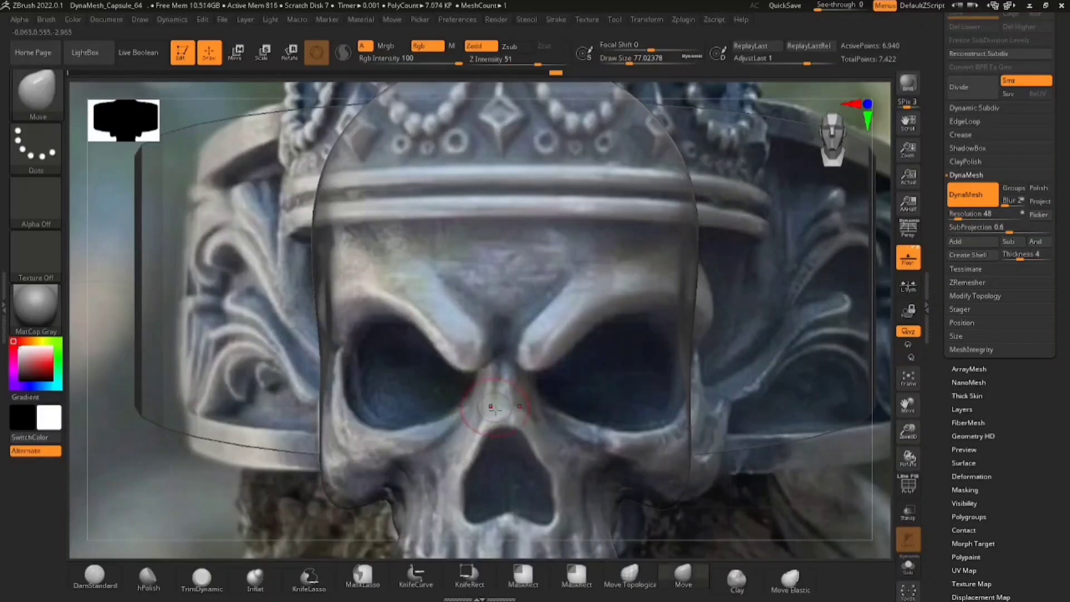
# Step: Trace the nose cavity from the photo with the DamStandard brush at draw size about 35 and Z Intensity 13, and hide the reference
pyautogui.keyDown('ctrl'); pyautogui.moveTo(490, 412); pyautogui.dragTo(527, 462, button='right'); pyautogui.keyUp('ctrl')
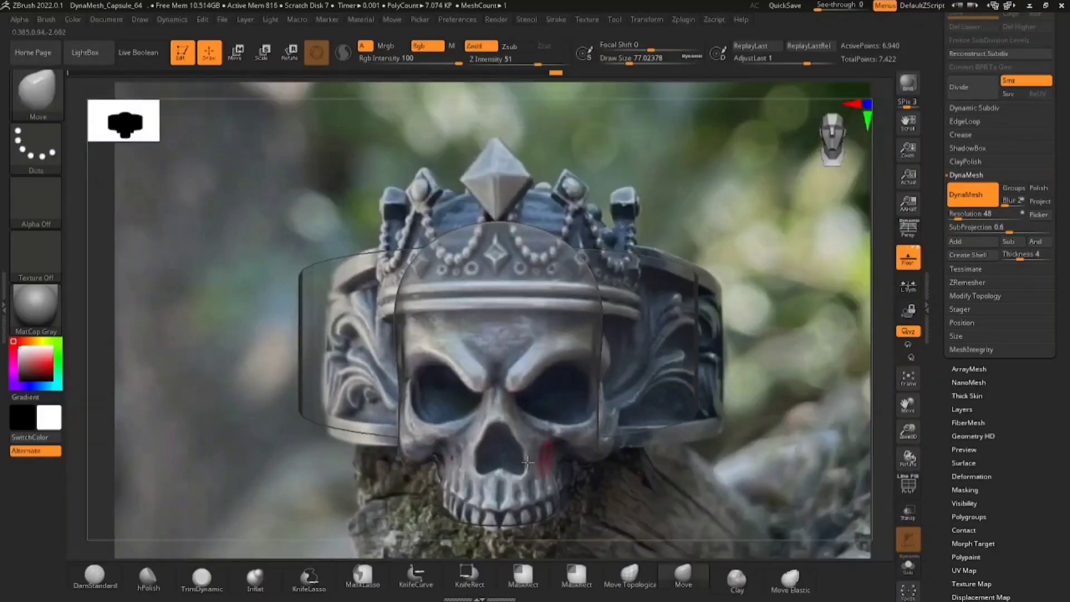
pyautogui.click(913, 266)
pyautogui.click(913, 266)
pyautogui.moveTo(512, 384)
pyautogui.keyDown('ctrl'); pyautogui.mouseDown(button='right')
pyautogui.moveTo(496, 435)
pyautogui.moveTo(509, 325)
pyautogui.mouseUp(button='right'); pyautogui.keyUp('ctrl')
pyautogui.keyDown('ctrl'); pyautogui.moveTo(510, 324); pyautogui.dragTo(504, 355, button='right'); pyautogui.keyUp('ctrl')
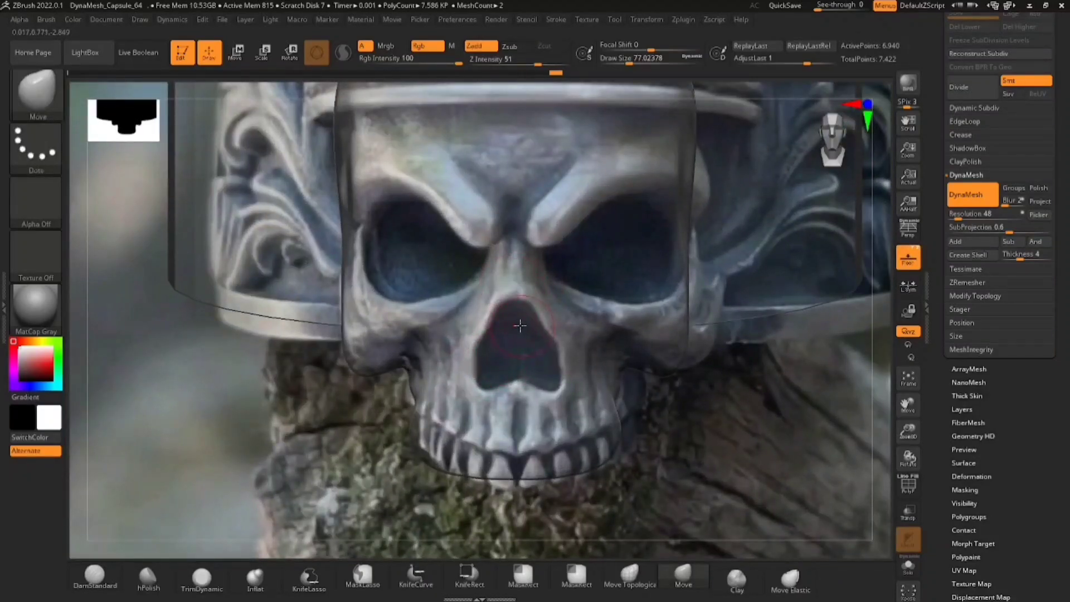
pyautogui.click(44, 103)
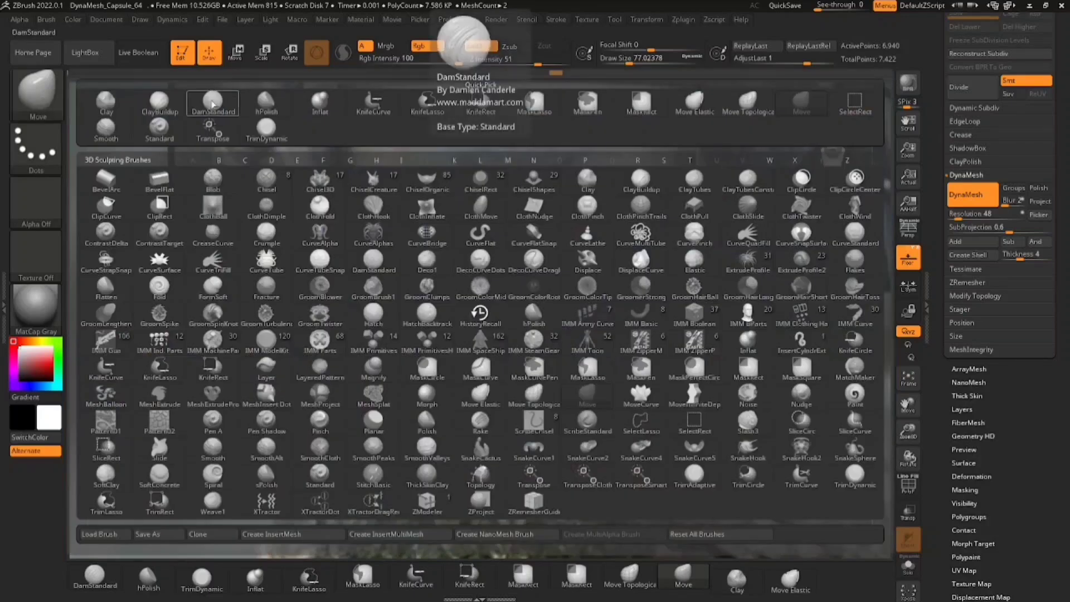
pyautogui.click(482, 114)
pyautogui.press('space')
pyautogui.moveTo(506, 264); pyautogui.dragTo(500, 260)
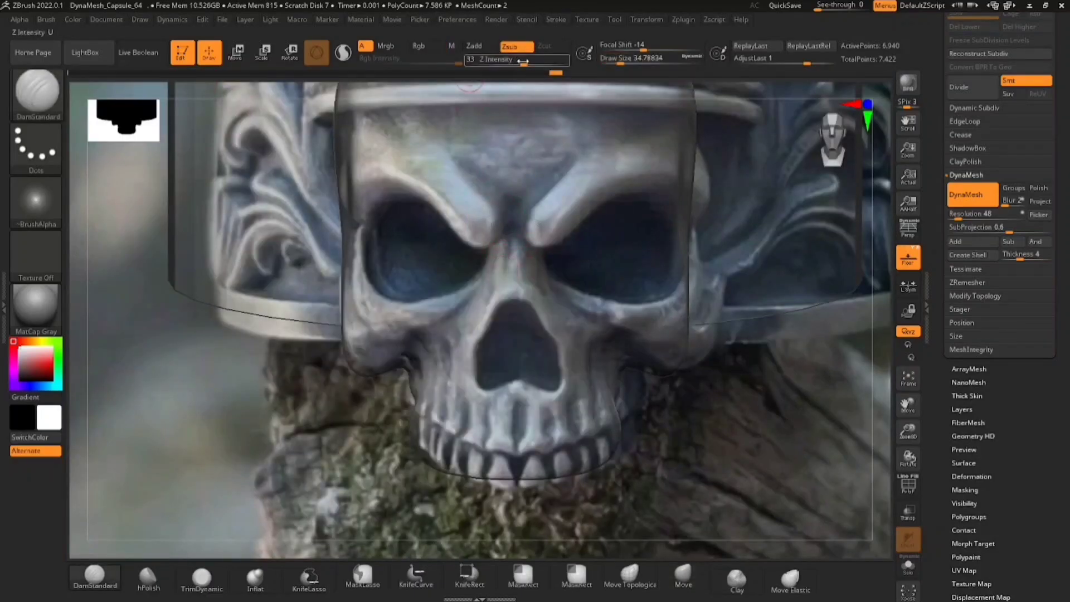
pyautogui.moveTo(525, 61); pyautogui.dragTo(503, 62)
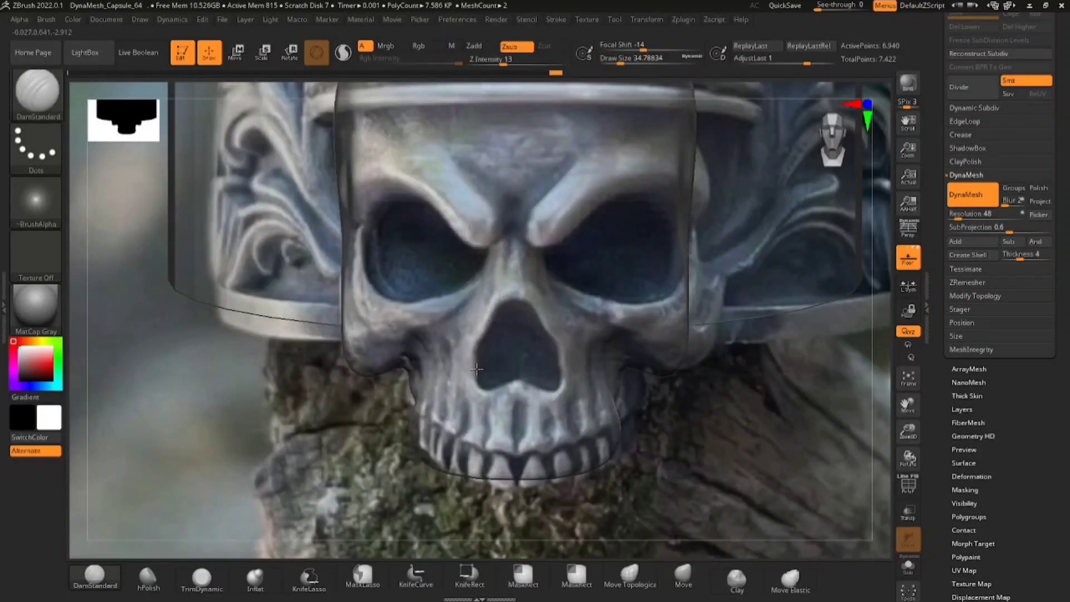
pyautogui.moveTo(519, 383); pyautogui.dragTo(518, 384)
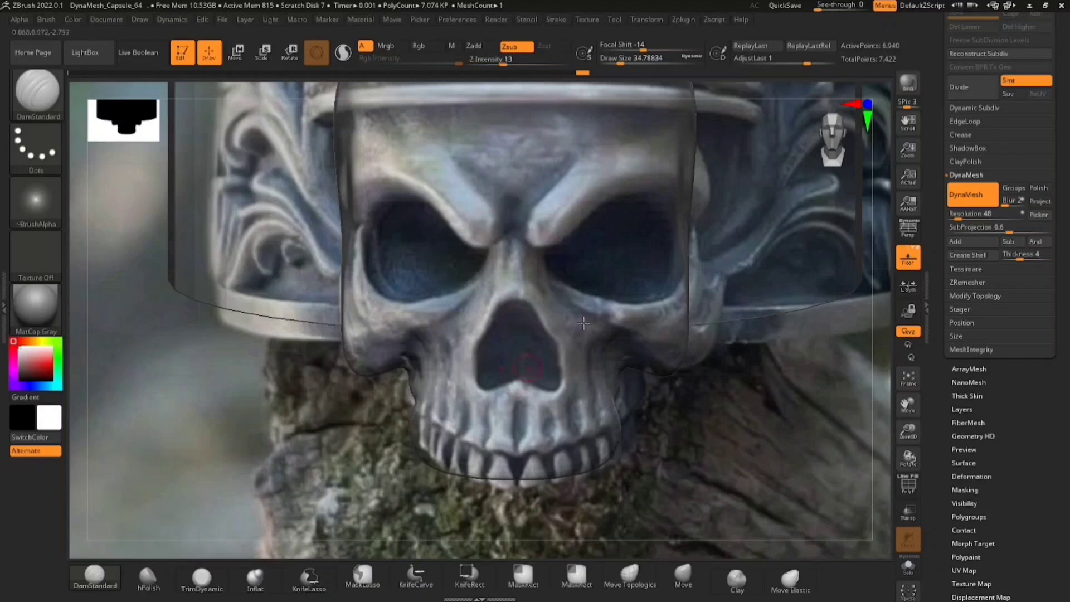
pyautogui.click(908, 254)
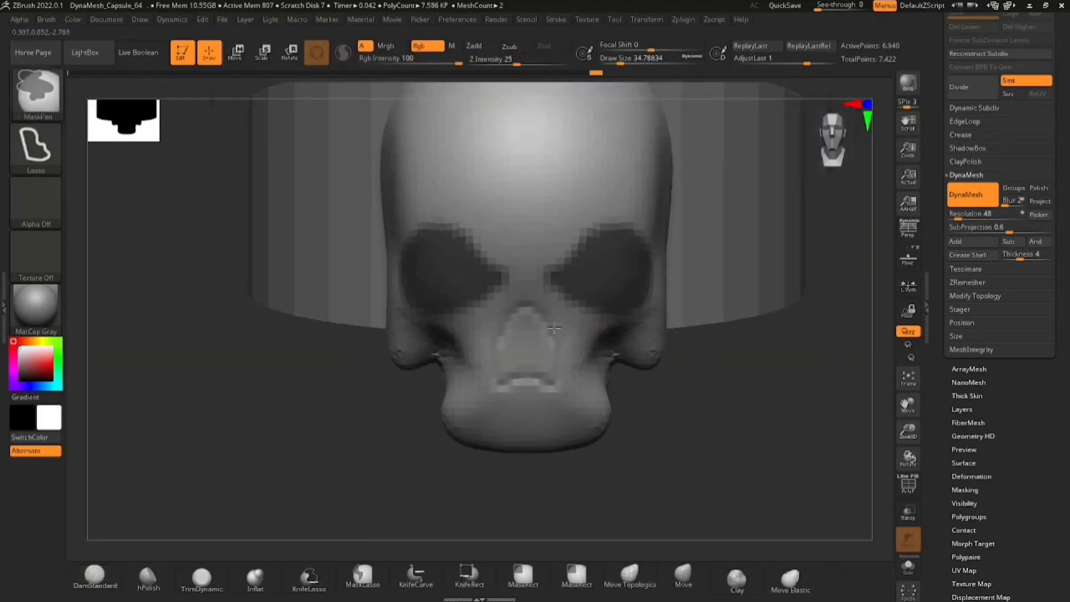
# Step: Smooth the area beneath the nose outline and invert the mask so only the eye sockets are editable
pyautogui.moveTo(554, 329); pyautogui.dragTo(637, 415)
pyautogui.keyDown('shift'); pyautogui.moveTo(502, 394); pyautogui.dragTo(564, 384); pyautogui.keyUp('shift')
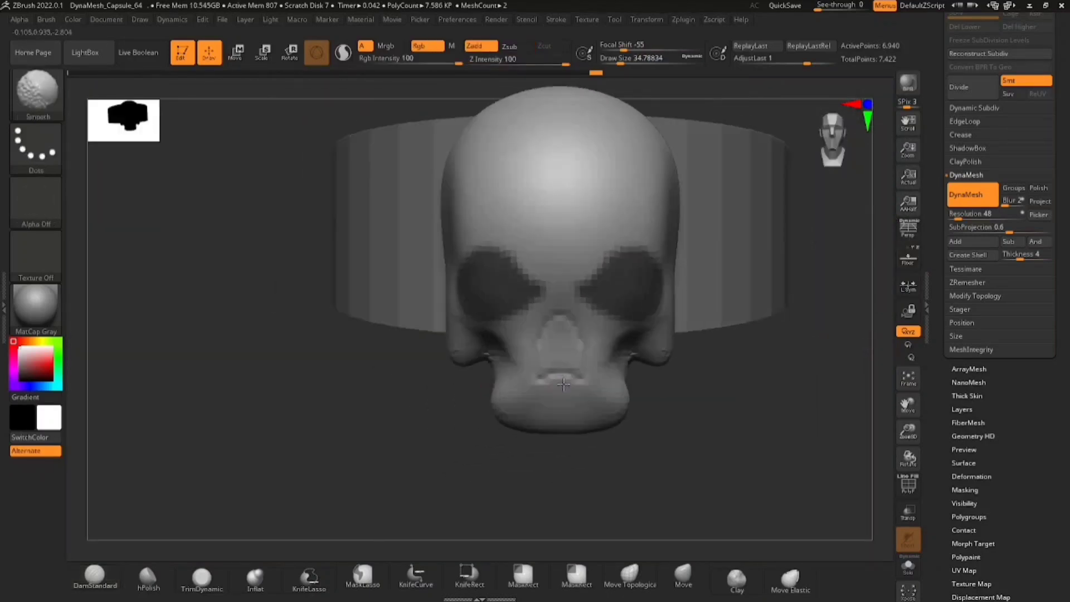
pyautogui.keyDown('ctrl'); pyautogui.moveTo(652, 378); pyautogui.dragTo(634, 409, button='right'); pyautogui.keyUp('ctrl')
pyautogui.keyDown('ctrl'); pyautogui.moveTo(377, 403); pyautogui.dragTo(362, 362, button='right'); pyautogui.keyUp('ctrl')
pyautogui.keyDown('ctrl'); pyautogui.click(357, 359); pyautogui.keyUp('ctrl')
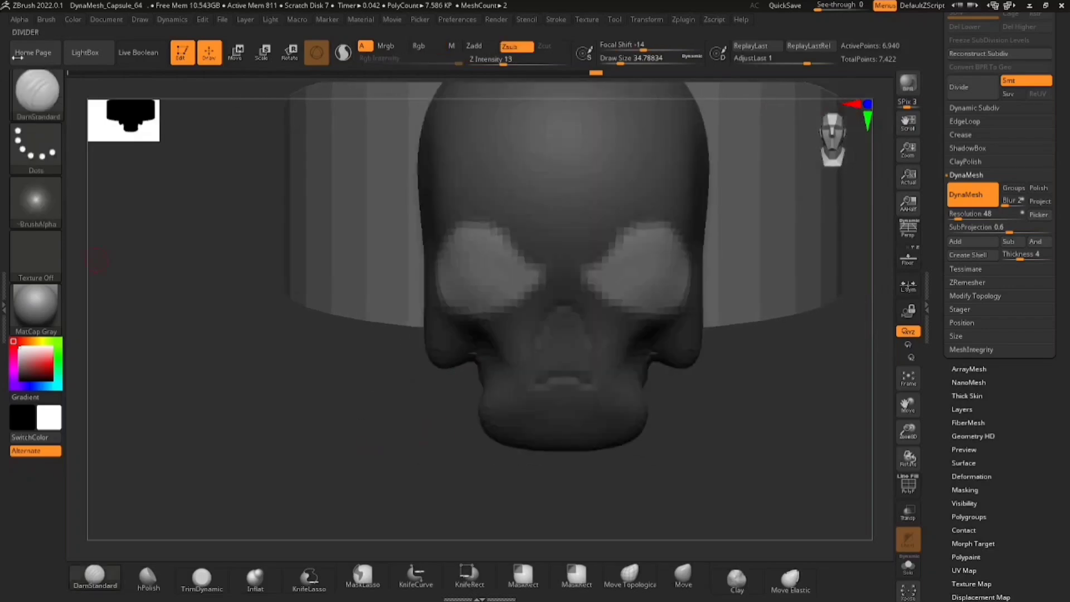
# Step: Push the eye sockets inward with the Standard brush at draw size about 120 and clear the mask
pyautogui.click(37, 92)
pyautogui.click(480, 110)
pyautogui.keyDown('ctrl'); pyautogui.moveTo(569, 325); pyautogui.dragTo(454, 349, button='right'); pyautogui.keyUp('ctrl')
pyautogui.press('space')
pyautogui.moveTo(505, 278)
pyautogui.mouseDown()
pyautogui.moveTo(519, 280)
pyautogui.moveTo(439, 247)
pyautogui.moveTo(503, 236)
pyautogui.moveTo(415, 274)
pyautogui.moveTo(496, 296)
pyautogui.moveTo(453, 249)
pyautogui.moveTo(487, 246)
pyautogui.moveTo(461, 279)
pyautogui.mouseUp()
pyautogui.keyDown('ctrl'); pyautogui.moveTo(481, 226); pyautogui.dragTo(285, 252, button='right'); pyautogui.keyUp('ctrl')
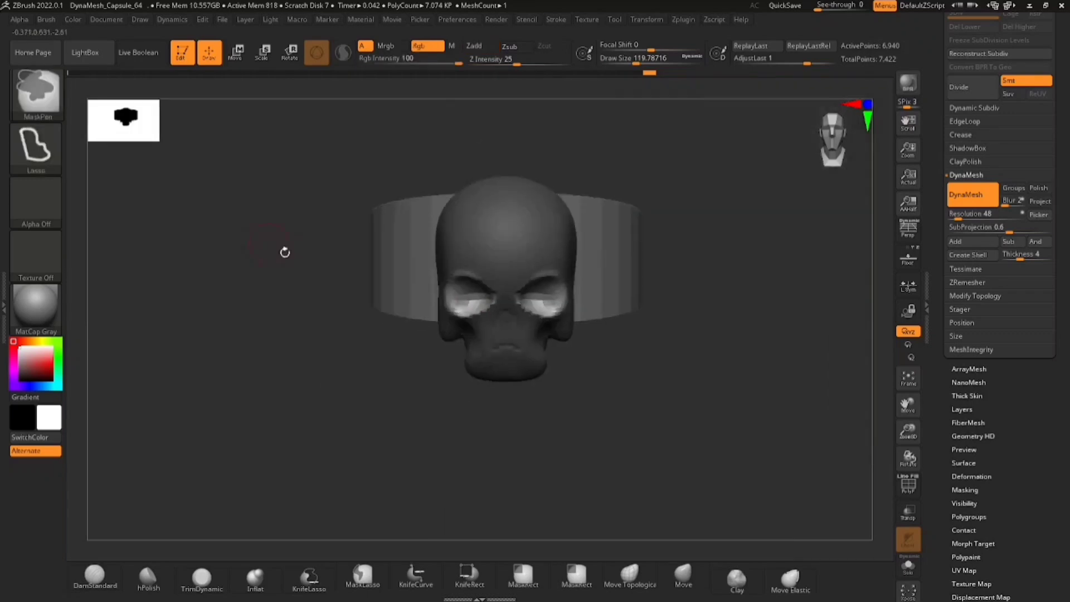
pyautogui.keyDown('ctrl'); pyautogui.moveTo(647, 362); pyautogui.dragTo(681, 402); pyautogui.keyUp('ctrl')
# Step: Reshape the face profile below the eye sockets with the Move brush, using draw sizes of about 318 and 202
pyautogui.moveTo(681, 401)
pyautogui.mouseDown(button='right')
pyautogui.moveTo(636, 351)
pyautogui.moveTo(596, 348)
pyautogui.mouseUp(button='right')
pyautogui.keyDown('ctrl'); pyautogui.moveTo(597, 348); pyautogui.dragTo(544, 416, button='right'); pyautogui.keyUp('ctrl')
pyautogui.keyDown('alt'); pyautogui.moveTo(446, 334); pyautogui.dragTo(488, 426, button='right'); pyautogui.keyUp('alt')
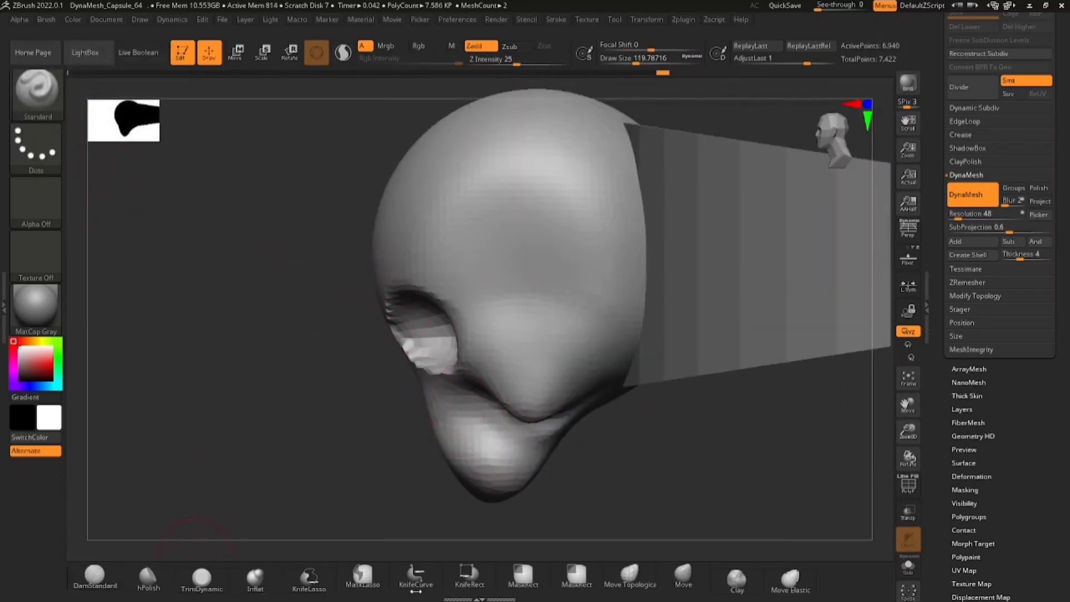
pyautogui.click(676, 585)
pyautogui.press('space')
pyautogui.moveTo(434, 394); pyautogui.dragTo(455, 394)
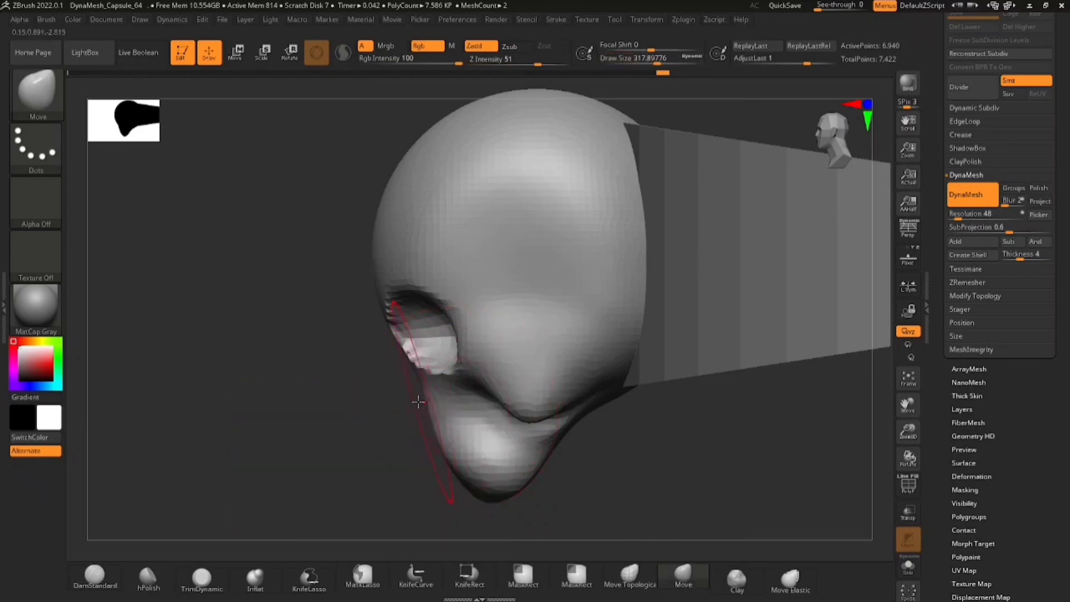
pyautogui.moveTo(318, 412); pyautogui.dragTo(386, 393, button='right')
pyautogui.press('space')
pyautogui.moveTo(386, 393); pyautogui.dragTo(374, 393)
pyautogui.moveTo(373, 392); pyautogui.dragTo(326, 399, button='right')
pyautogui.moveTo(359, 400); pyautogui.dragTo(383, 395)
pyautogui.moveTo(382, 395); pyautogui.dragTo(386, 356, button='right')
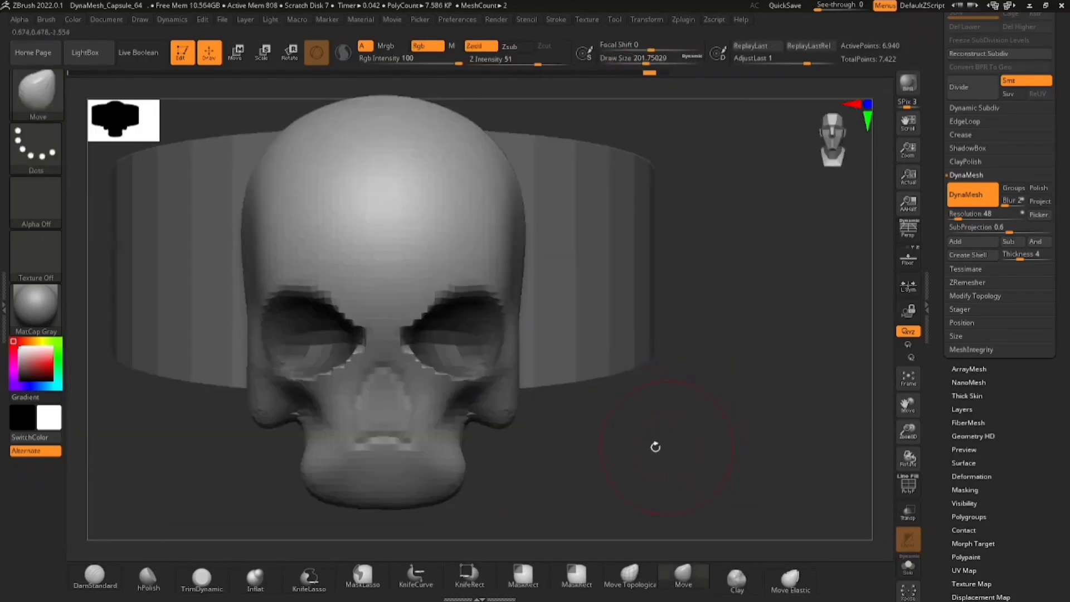
# Step: Smooth the nose outline and the surface around it at draw size about 101
pyautogui.moveTo(654, 444)
pyautogui.mouseDown()
pyautogui.moveTo(383, 394)
pyautogui.moveTo(375, 382)
pyautogui.moveTo(387, 418)
pyautogui.mouseUp()
pyautogui.press('space')
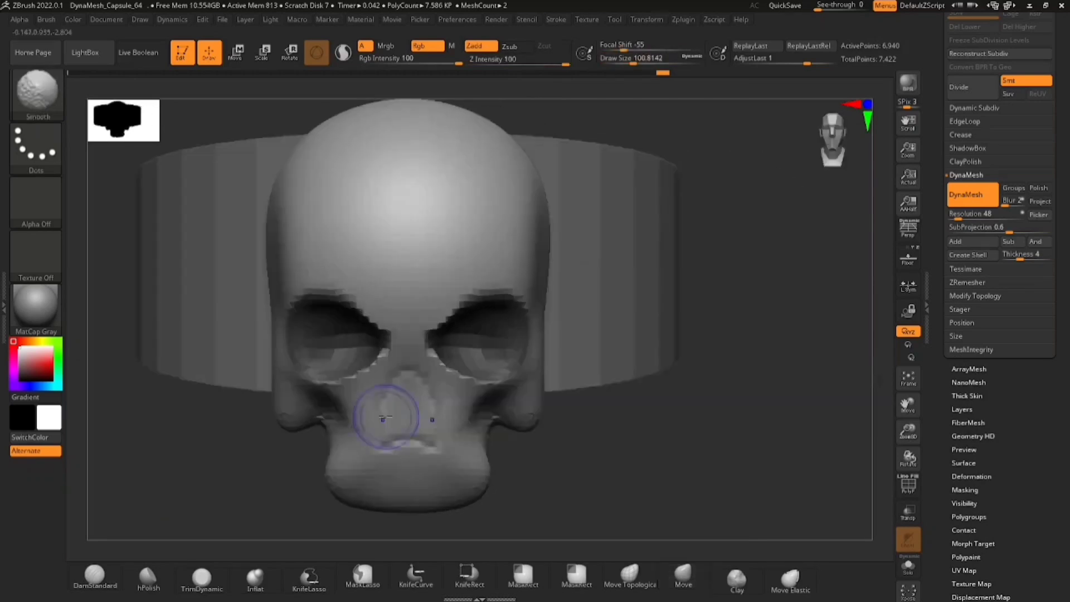
pyautogui.moveTo(602, 446); pyautogui.dragTo(366, 394)
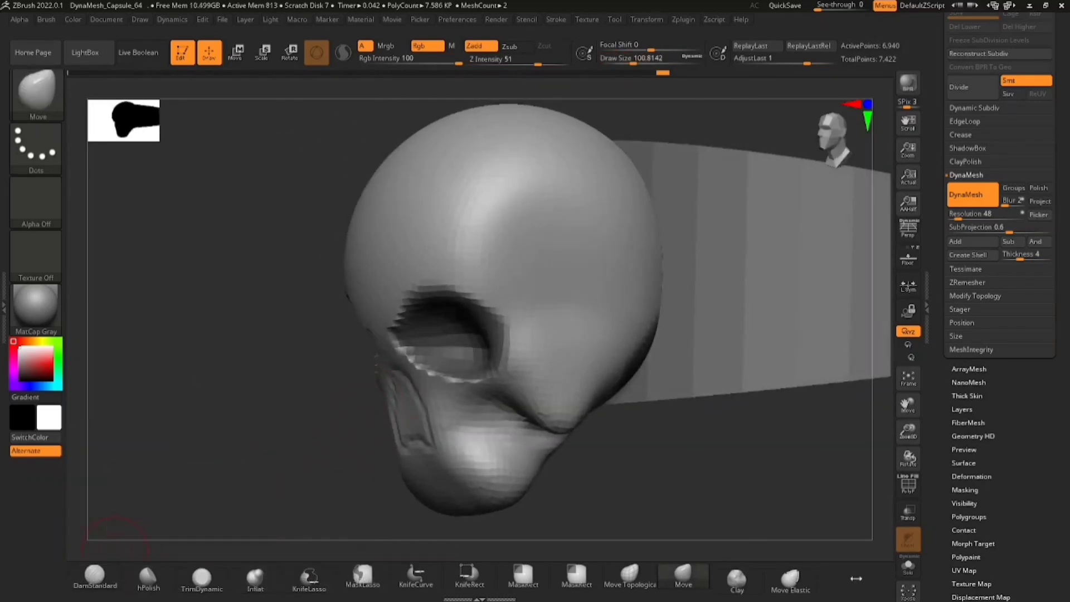
# Step: Build up the nose from bridge to base with the ClayBuildup brush, lower Z Intensity to 7, and refresh the DynaMesh
pyautogui.keyDown('ctrl'); pyautogui.moveTo(869, 590); pyautogui.dragTo(1010, 589); pyautogui.keyUp('ctrl')
pyautogui.click(128, 577)
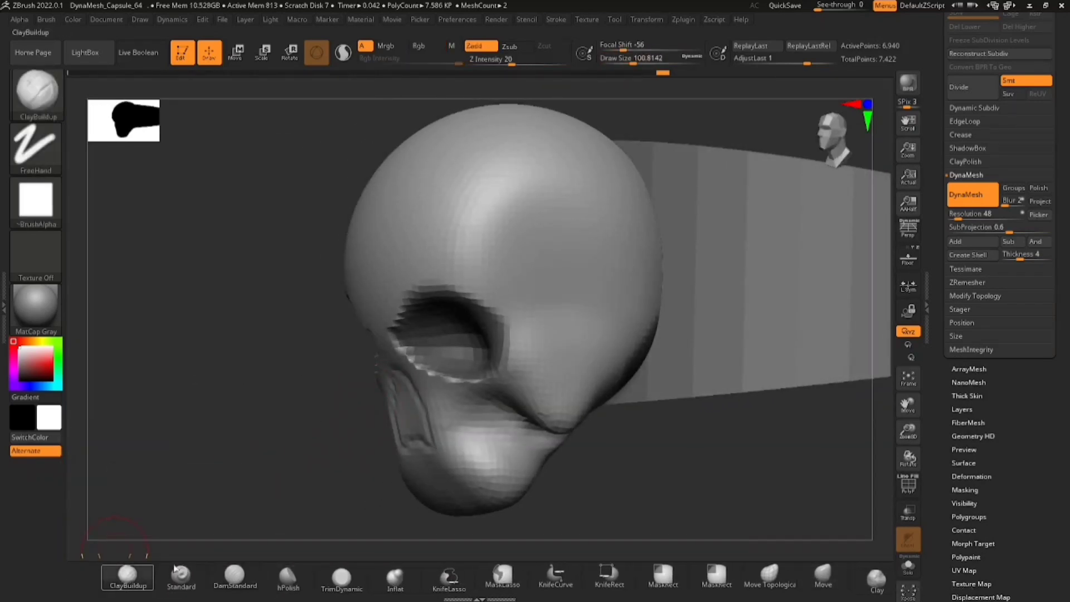
pyautogui.keyDown('shift'); pyautogui.moveTo(251, 429); pyautogui.dragTo(370, 394); pyautogui.keyUp('shift')
pyautogui.moveTo(401, 357); pyautogui.dragTo(398, 368)
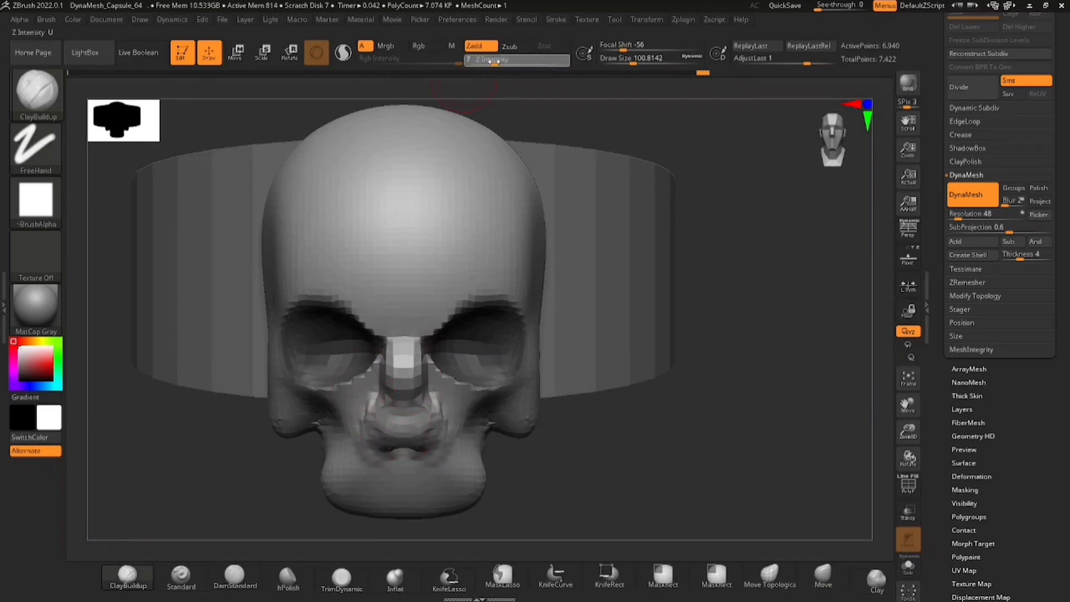
pyautogui.keyDown('ctrl'); pyautogui.moveTo(676, 449); pyautogui.dragTo(810, 351); pyautogui.keyUp('ctrl')
pyautogui.moveTo(504, 444)
pyautogui.mouseDown()
pyautogui.moveTo(387, 437)
pyautogui.moveTo(512, 434)
pyautogui.mouseUp()
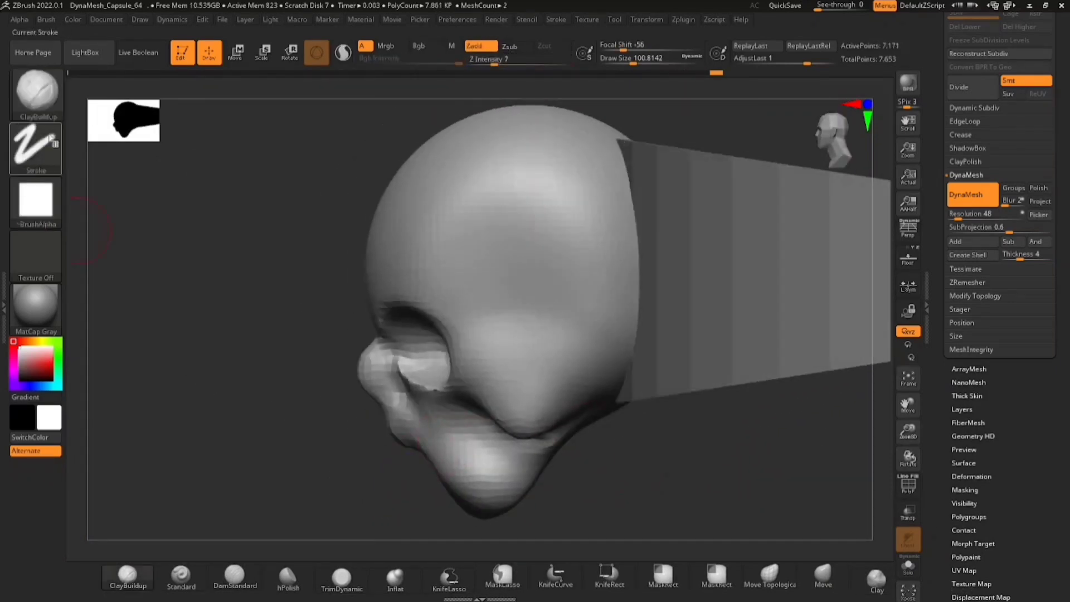
# Step: Shape the nose profile with the Move brush at draw size about 140, pushing the bridge in and pulling the tip out
pyautogui.click(37, 94)
pyautogui.press('m')
pyautogui.click(588, 397)
pyautogui.keyDown('ctrl'); pyautogui.moveTo(393, 437); pyautogui.dragTo(390, 419, button='right'); pyautogui.keyUp('ctrl')
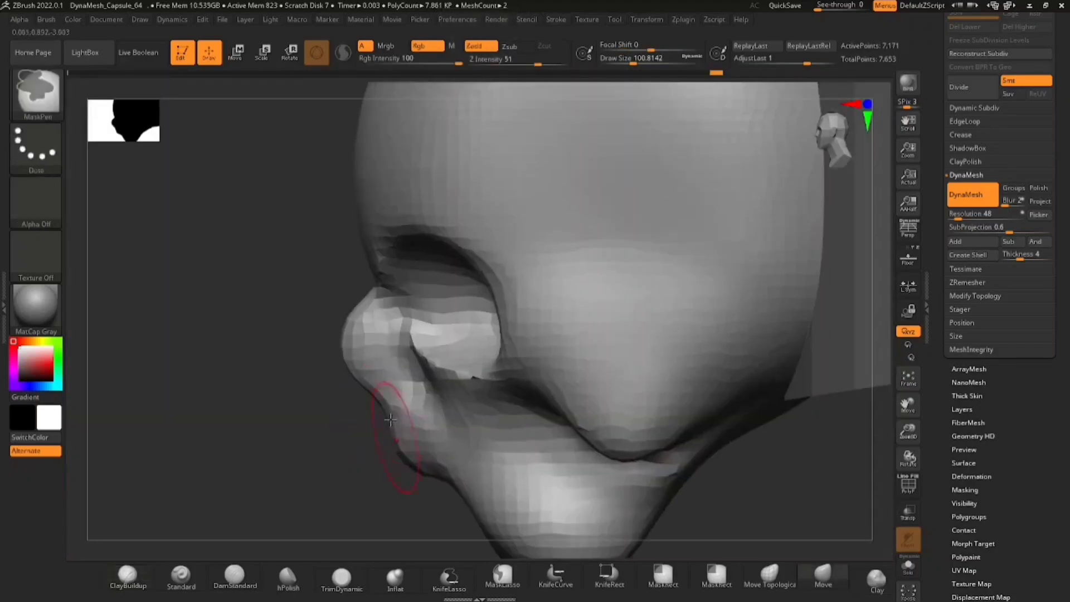
pyautogui.press('space')
pyautogui.moveTo(390, 420); pyautogui.dragTo(354, 446)
pyautogui.moveTo(349, 329); pyautogui.dragTo(381, 332)
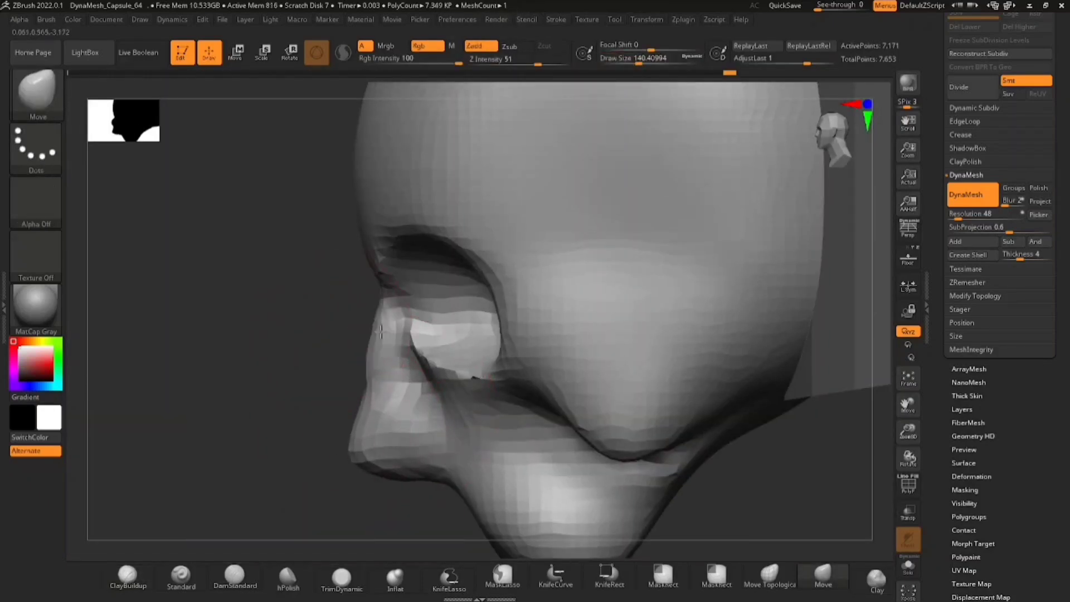
pyautogui.moveTo(371, 380); pyautogui.dragTo(364, 379)
# Step: Refine the nose tip and underside with the Move brush at draw size about 94 and smooth the nose
pyautogui.moveTo(357, 378); pyautogui.dragTo(416, 372, button='right')
pyautogui.press('space')
pyautogui.moveTo(361, 386); pyautogui.dragTo(353, 387)
pyautogui.moveTo(357, 441); pyautogui.dragTo(357, 392)
pyautogui.moveTo(330, 469)
pyautogui.mouseDown()
pyautogui.moveTo(317, 458)
pyautogui.moveTo(350, 467)
pyautogui.mouseUp()
pyautogui.moveTo(357, 457); pyautogui.dragTo(332, 460, button='right')
pyautogui.keyDown('shift'); pyautogui.moveTo(357, 467); pyautogui.dragTo(370, 406); pyautogui.keyUp('shift')
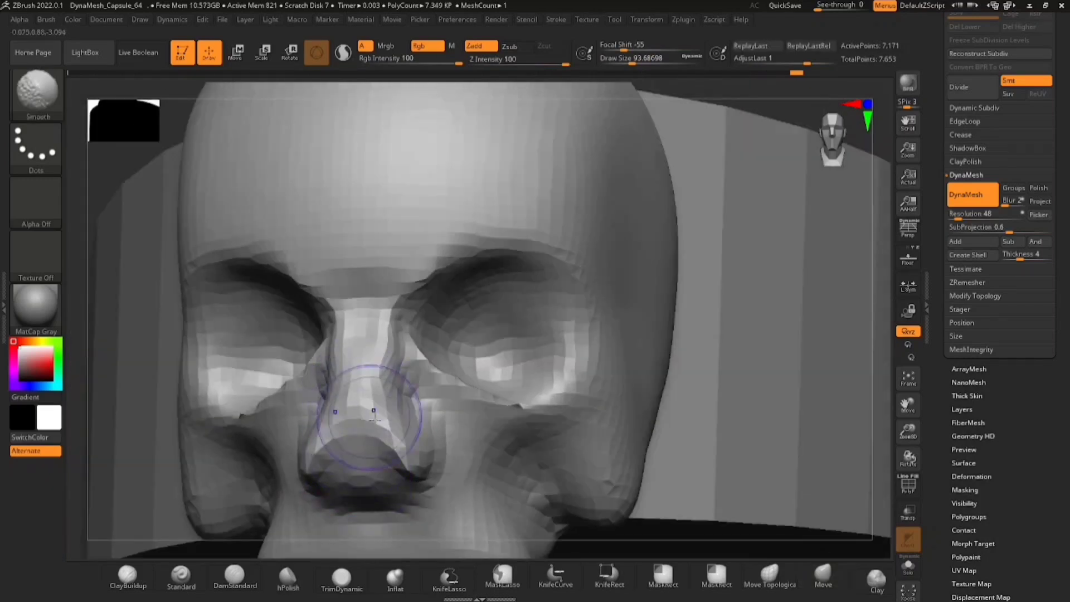
# Step: Push the nose bridge in beneath the brow with the Move brush at draw size about 145 and refresh the DynaMesh
pyautogui.moveTo(418, 392); pyautogui.dragTo(384, 381, button='right')
pyautogui.moveTo(432, 324); pyautogui.dragTo(428, 325)
pyautogui.moveTo(433, 326); pyautogui.dragTo(413, 326, button='right')
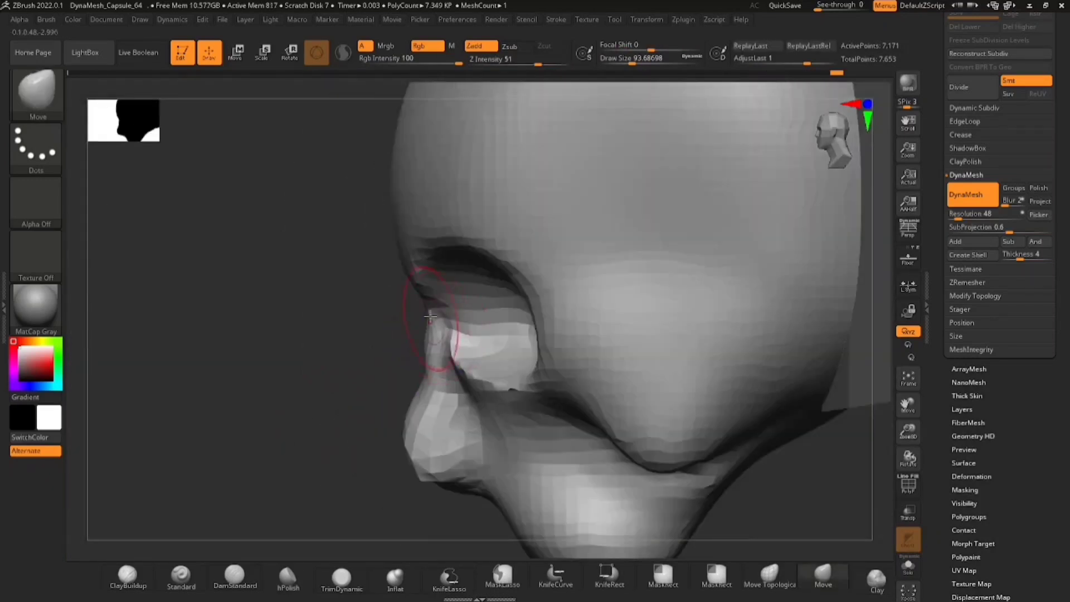
pyautogui.press('space')
pyautogui.moveTo(427, 327); pyautogui.dragTo(436, 327)
pyautogui.moveTo(440, 340)
pyautogui.mouseDown(button='right')
pyautogui.moveTo(489, 352)
pyautogui.moveTo(462, 364)
pyautogui.mouseUp(button='right')
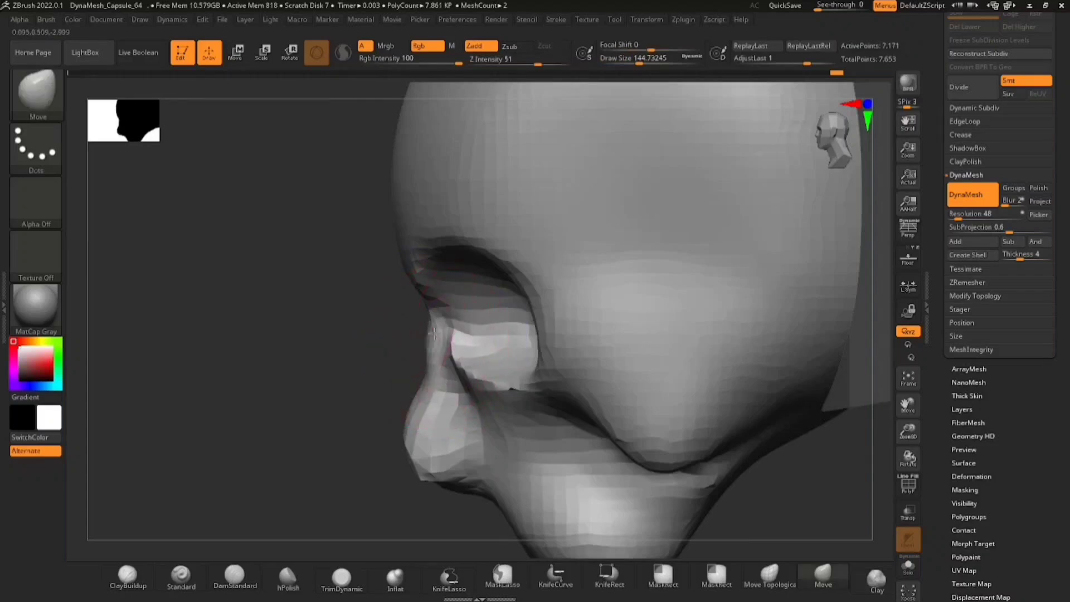
pyautogui.moveTo(422, 284)
pyautogui.mouseDown(button='right')
pyautogui.moveTo(406, 280)
pyautogui.moveTo(416, 286)
pyautogui.mouseUp(button='right')
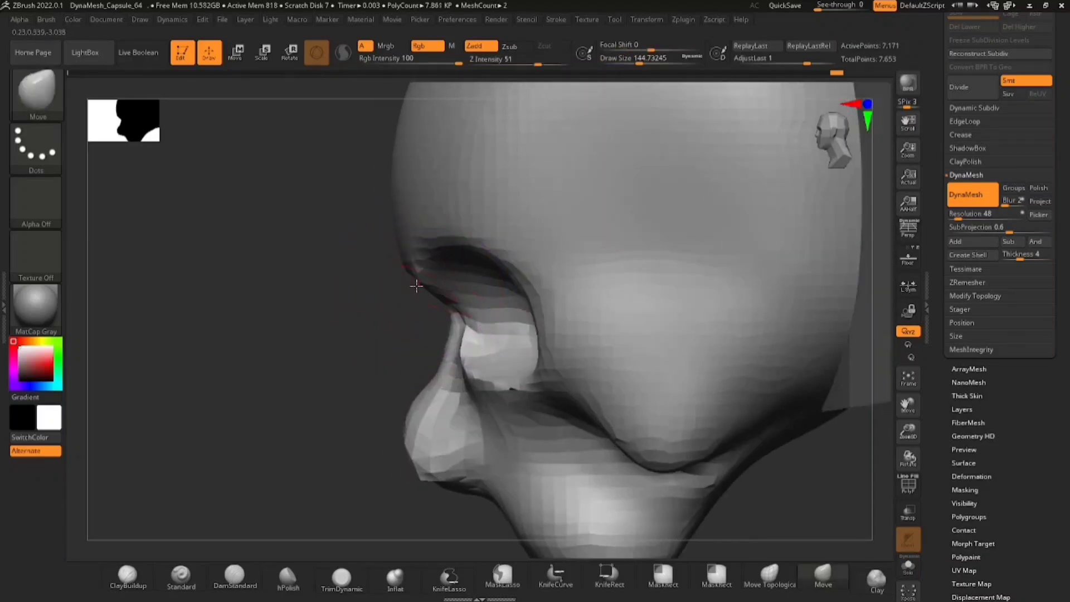
pyautogui.moveTo(360, 408); pyautogui.dragTo(179, 335, button='right')
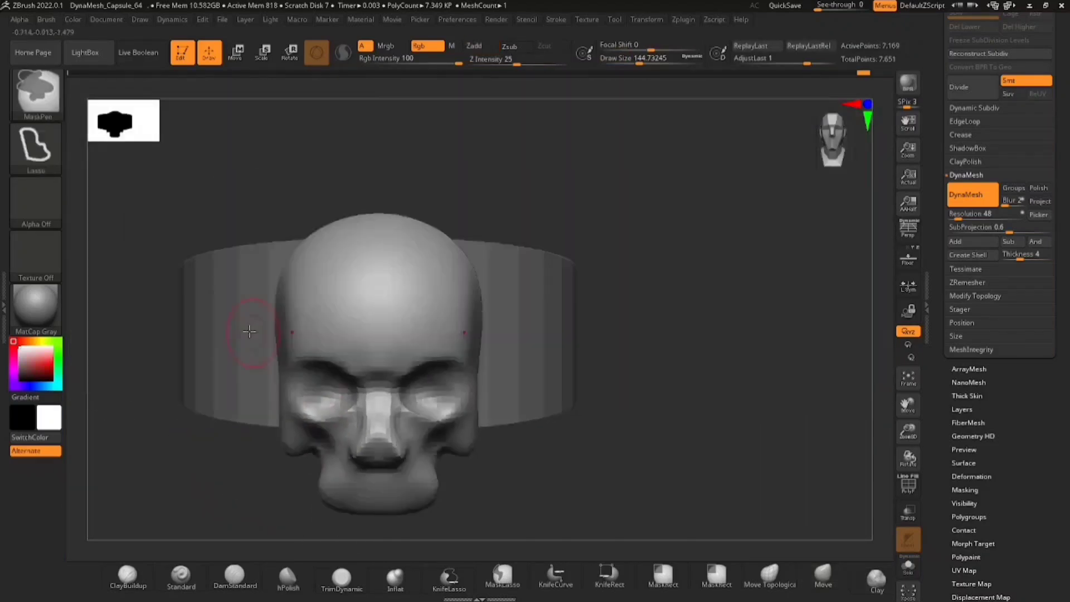
# Step: Extend the jaw's underside back toward the ring band with the Move brush at draw size about 223 and refresh the DynaMesh
pyautogui.moveTo(400, 396)
pyautogui.mouseDown(button='right')
pyautogui.moveTo(503, 336)
pyautogui.moveTo(444, 356)
pyautogui.moveTo(518, 368)
pyautogui.moveTo(440, 398)
pyautogui.moveTo(463, 354)
pyautogui.moveTo(393, 397)
pyautogui.mouseUp(button='right')
pyautogui.press('space')
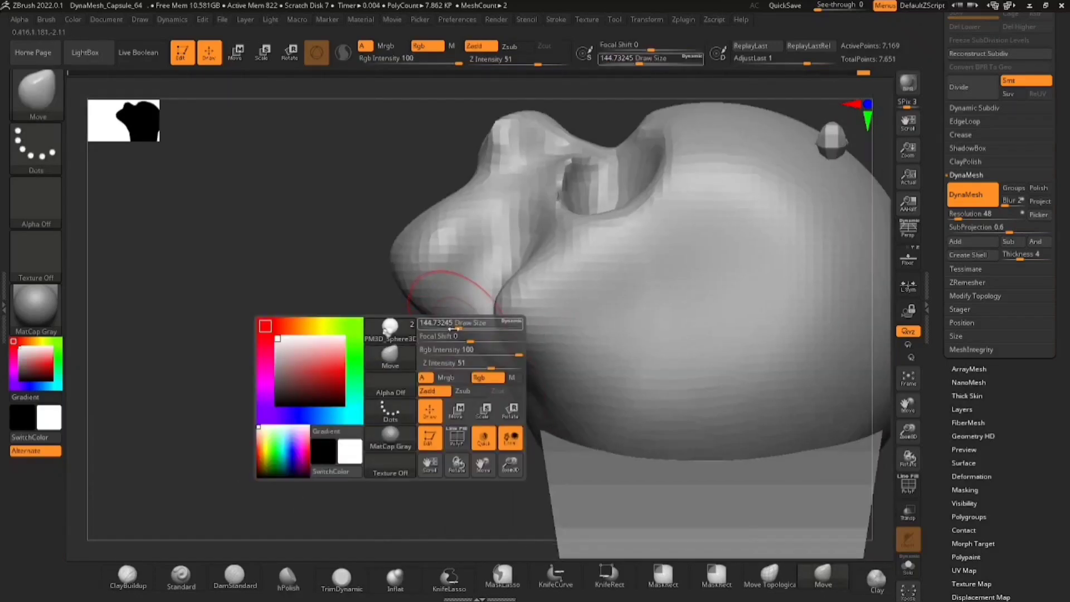
pyautogui.moveTo(448, 333); pyautogui.dragTo(457, 335)
pyautogui.moveTo(486, 369)
pyautogui.mouseDown(button='right')
pyautogui.moveTo(478, 375)
pyautogui.moveTo(502, 390)
pyautogui.moveTo(496, 381)
pyautogui.mouseUp(button='right')
pyautogui.moveTo(496, 380)
pyautogui.mouseDown()
pyautogui.moveTo(433, 450)
pyautogui.moveTo(489, 442)
pyautogui.mouseUp()
pyautogui.moveTo(474, 438)
pyautogui.keyDown('shift'); pyautogui.mouseDown(button='right')
pyautogui.moveTo(525, 428)
pyautogui.moveTo(390, 385)
pyautogui.mouseUp(button='right'); pyautogui.keyUp('shift')
pyautogui.moveTo(417, 370)
pyautogui.mouseDown()
pyautogui.moveTo(404, 380)
pyautogui.moveTo(423, 401)
pyautogui.moveTo(434, 389)
pyautogui.mouseUp()
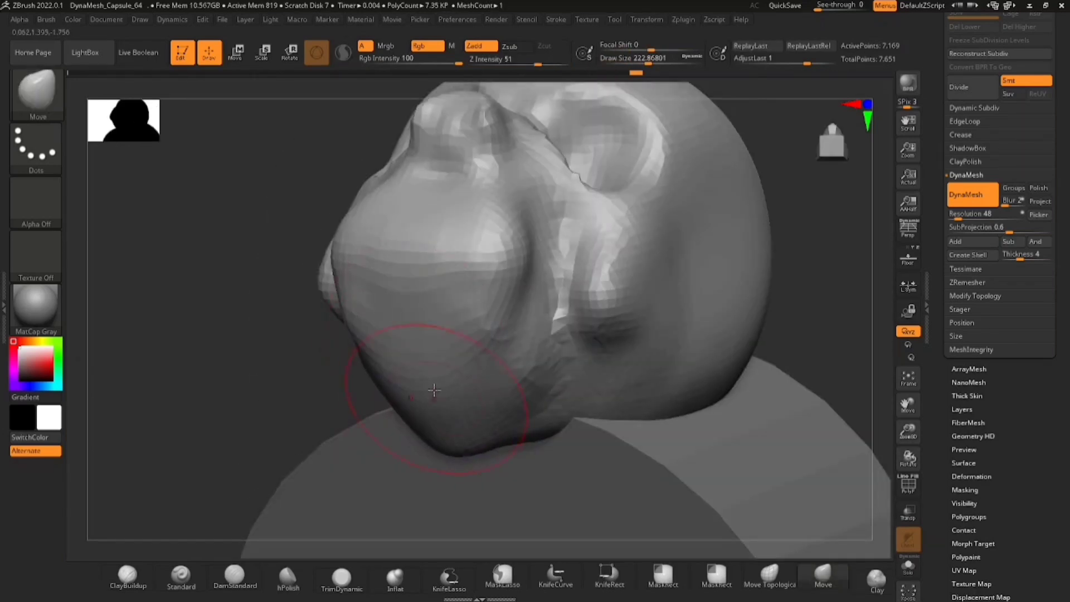
pyautogui.keyDown('shift'); pyautogui.moveTo(434, 390); pyautogui.dragTo(501, 387, button='right'); pyautogui.keyUp('shift')
pyautogui.keyDown('ctrl'); pyautogui.moveTo(692, 401); pyautogui.dragTo(660, 402); pyautogui.keyUp('ctrl')
pyautogui.moveTo(579, 371); pyautogui.dragTo(356, 304, button='right')
pyautogui.moveTo(424, 254); pyautogui.dragTo(394, 244)
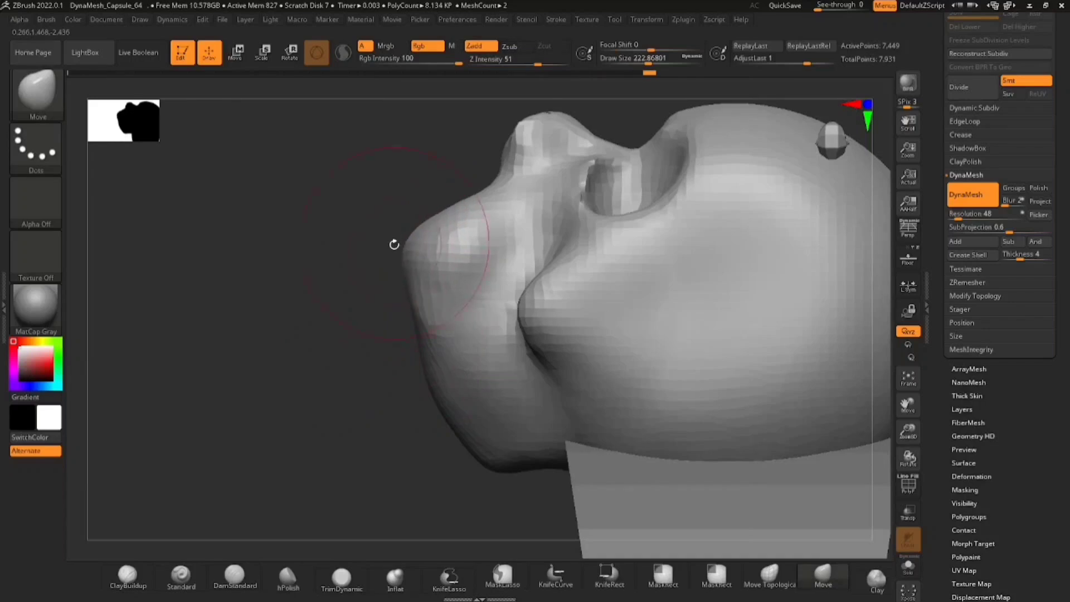
# Step: Move the whole skull about 0.28 back toward the ring band with the gizmo and return to Draw mode
pyautogui.moveTo(390, 248)
pyautogui.mouseDown(button='right')
pyautogui.moveTo(436, 326)
pyautogui.moveTo(520, 427)
pyautogui.moveTo(518, 384)
pyautogui.mouseUp(button='right')
pyautogui.keyDown('shift'); pyautogui.moveTo(518, 384); pyautogui.dragTo(557, 401, button='right'); pyautogui.keyUp('shift')
pyautogui.click(236, 53)
pyautogui.moveTo(486, 296); pyautogui.dragTo(512, 296)
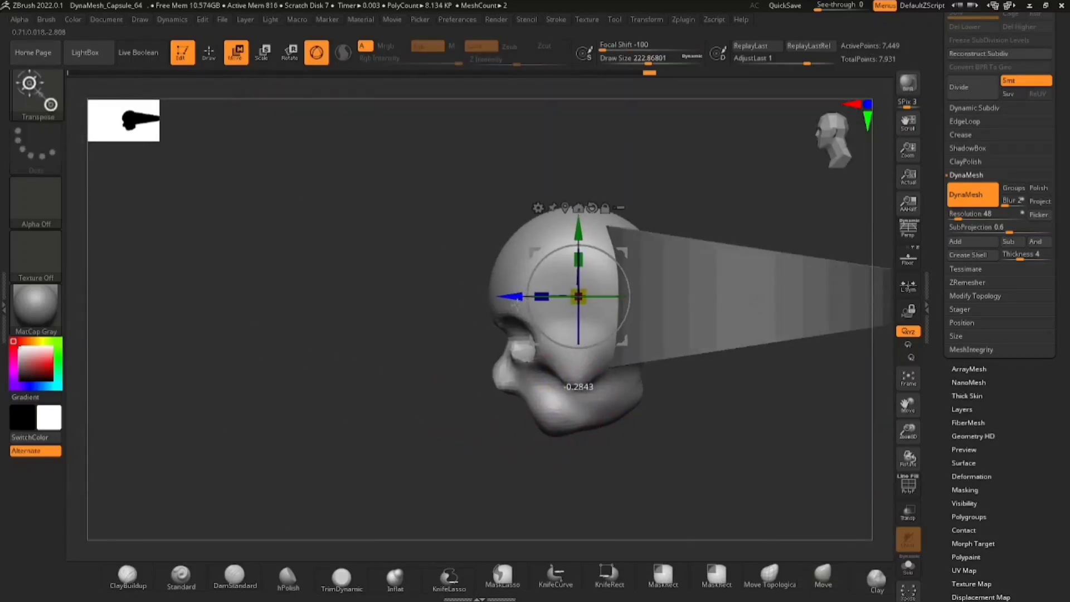
pyautogui.moveTo(404, 323); pyautogui.dragTo(468, 381, button='right')
pyautogui.moveTo(444, 298); pyautogui.dragTo(683, 444, button='right')
pyautogui.press('q')
# Step: Append a Cylinder3D as a new subtool
pyautogui.moveTo(1068, 426); pyautogui.dragTo(1069, 463)
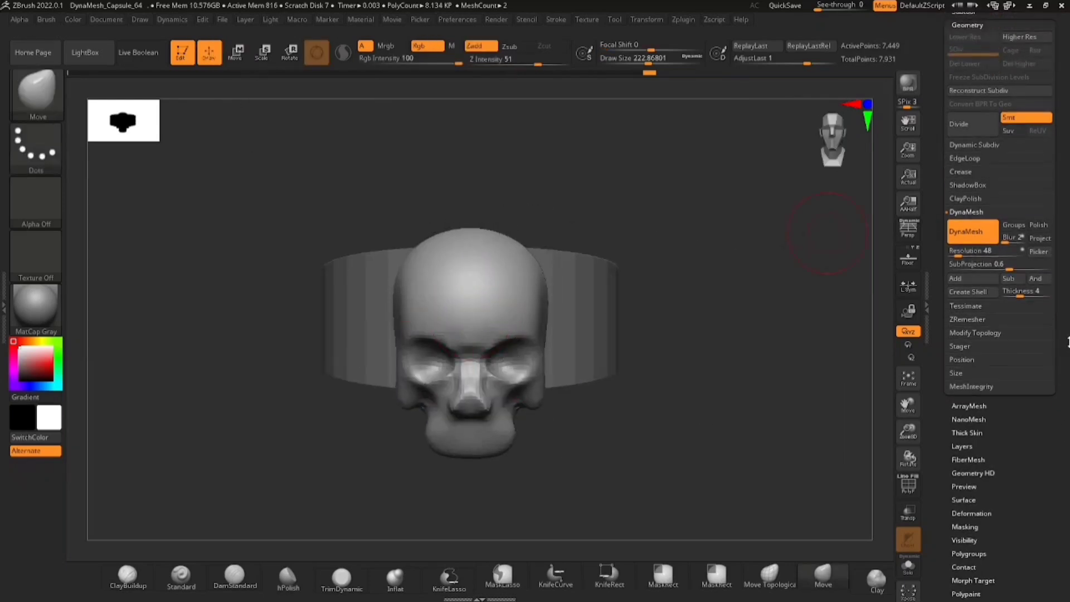
pyautogui.moveTo(1067, 339); pyautogui.dragTo(1067, 547)
pyautogui.click(971, 218)
pyautogui.click(1014, 401)
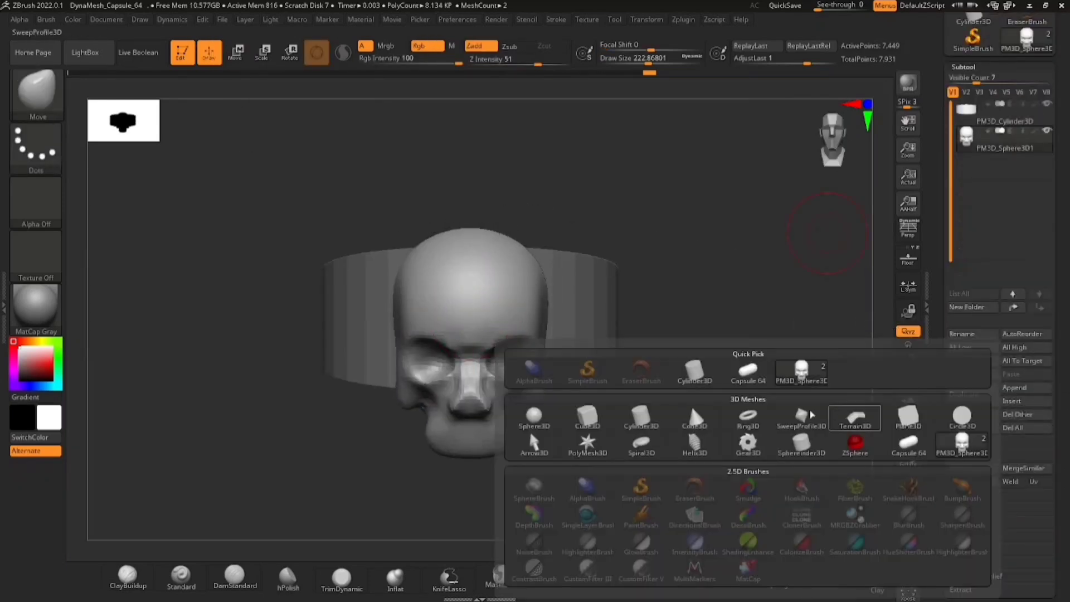
pyautogui.click(583, 419)
# Step: Scale and position the new cylinder to fill the ring band's opening and lengthen it through both sides of the band
pyautogui.click(236, 53)
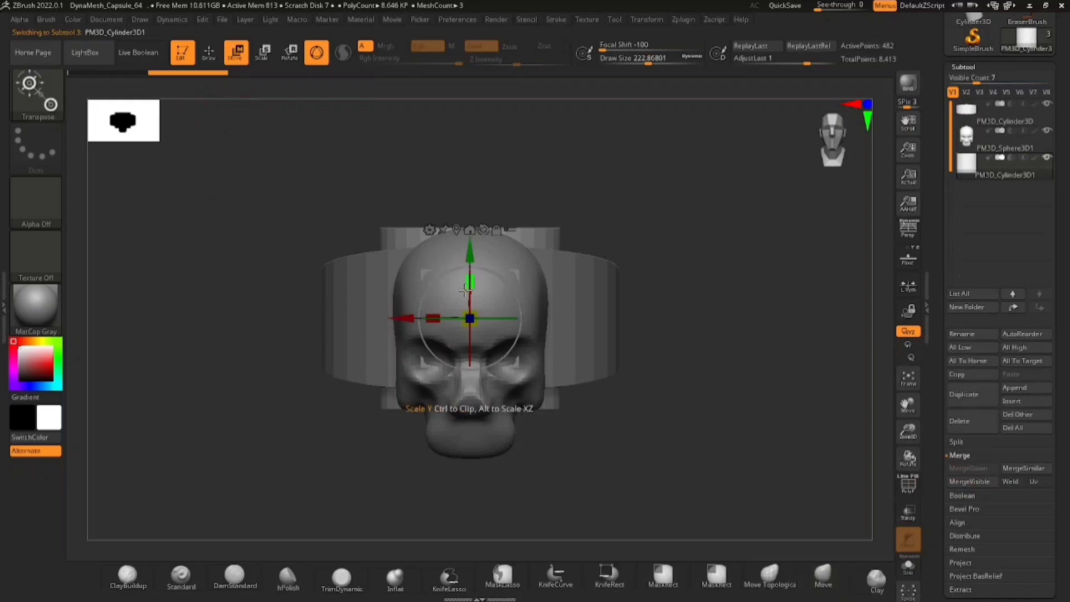
pyautogui.moveTo(646, 268); pyautogui.dragTo(650, 378, button='right')
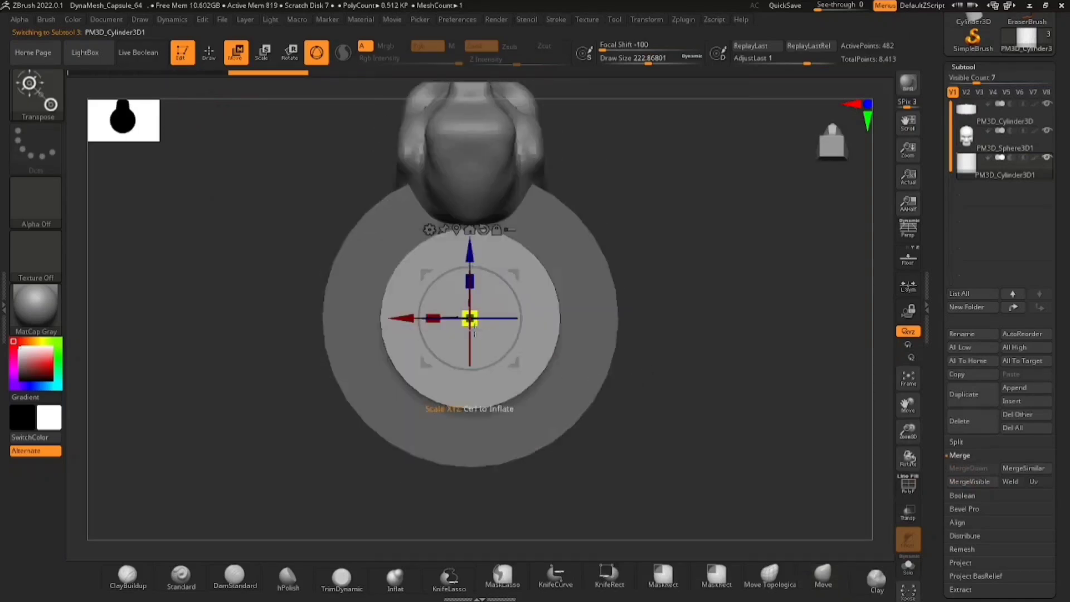
pyautogui.moveTo(474, 333); pyautogui.dragTo(525, 373)
pyautogui.moveTo(480, 251); pyautogui.dragTo(481, 260)
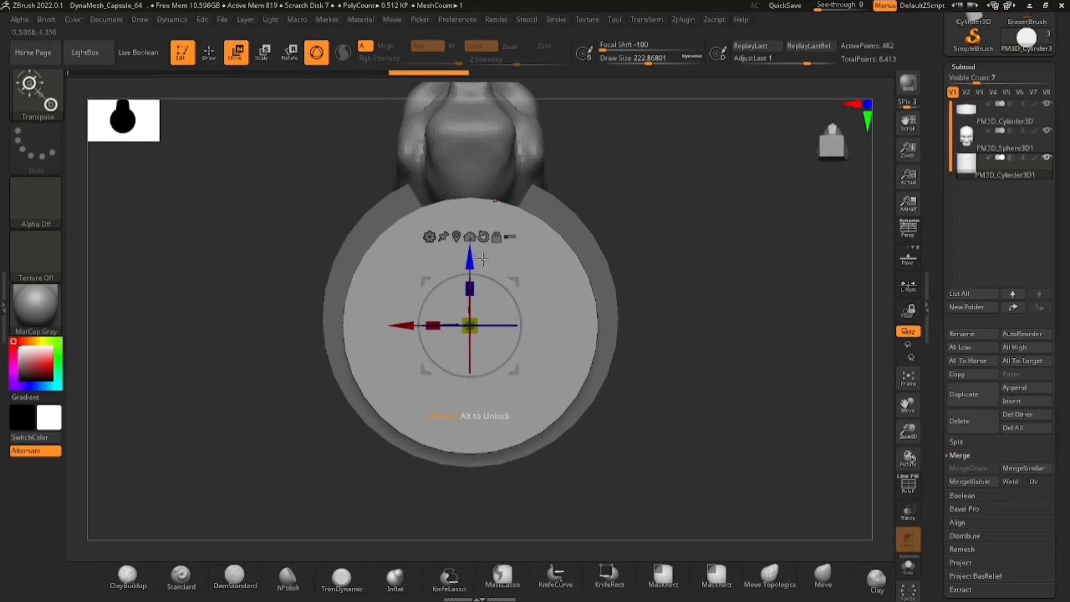
pyautogui.keyDown('ctrl'); pyautogui.moveTo(579, 397); pyautogui.dragTo(626, 439, button='right'); pyautogui.keyUp('ctrl')
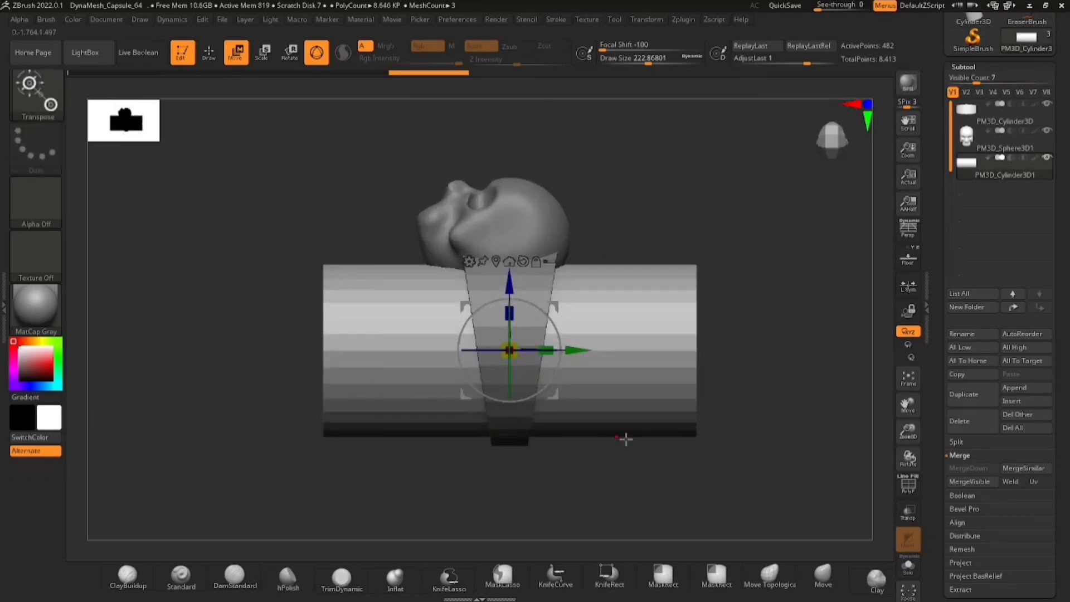
# Step: Select the skull subtool, move it slightly closer to the ring band with the gizmo, and return to Draw mode
pyautogui.keyDown('ctrl'); pyautogui.moveTo(606, 326); pyautogui.dragTo(613, 225, button='right'); pyautogui.keyUp('ctrl')
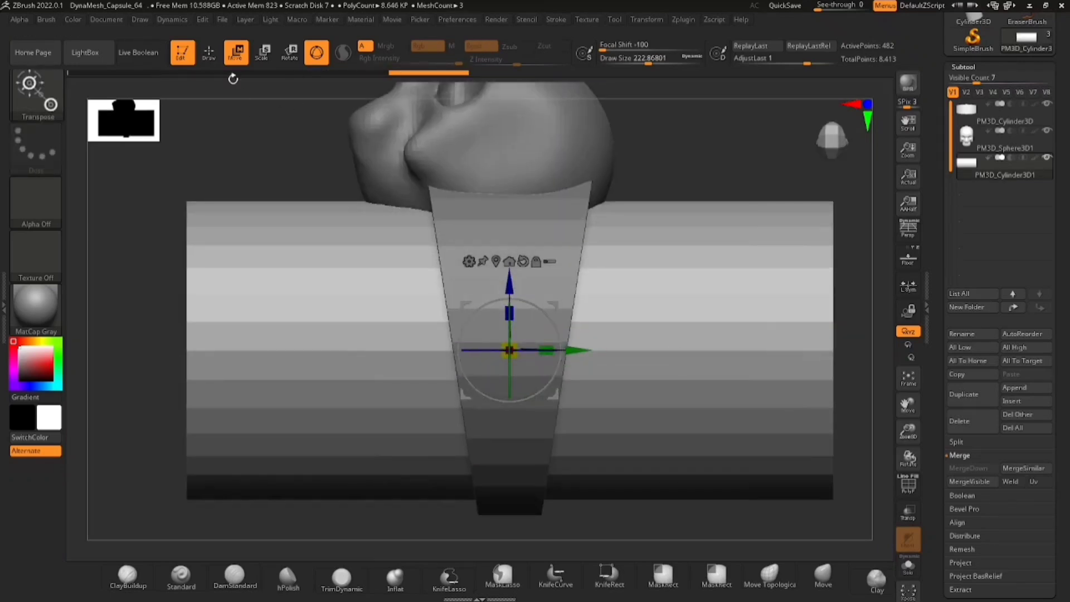
pyautogui.click(210, 53)
pyautogui.keyDown('alt'); pyautogui.moveTo(508, 224); pyautogui.dragTo(499, 343, button='right'); pyautogui.keyUp('alt')
pyautogui.keyDown('alt'); pyautogui.click(545, 288); pyautogui.keyUp('alt')
pyautogui.press('w')
pyautogui.moveTo(498, 214)
pyautogui.mouseDown()
pyautogui.moveTo(495, 234)
pyautogui.moveTo(493, 223)
pyautogui.mouseUp()
pyautogui.keyDown('shift'); pyautogui.moveTo(560, 279); pyautogui.dragTo(647, 417, button='right'); pyautogui.keyUp('shift')
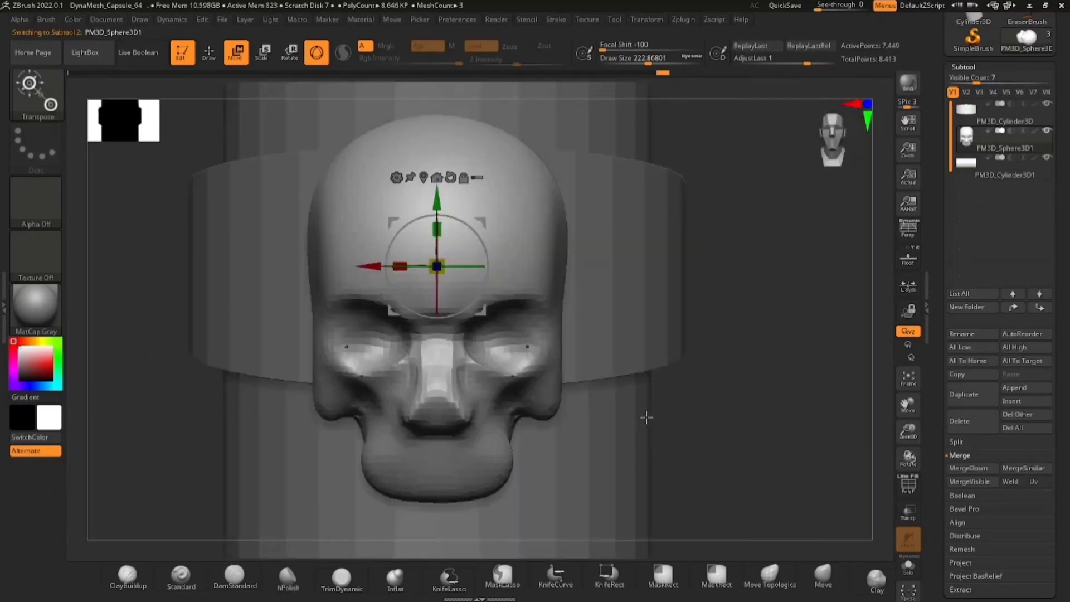
pyautogui.click(206, 55)
# Step: Reshape the underside of the jaw with the Move brush at draw size about 154 and refresh the DynaMesh
pyautogui.moveTo(506, 362)
pyautogui.keyDown('ctrl'); pyautogui.mouseDown(button='right')
pyautogui.moveTo(473, 382)
pyautogui.moveTo(478, 434)
pyautogui.mouseUp(button='right'); pyautogui.keyUp('ctrl')
pyautogui.moveTo(478, 435)
pyautogui.keyDown('alt'); pyautogui.mouseDown(button='right')
pyautogui.moveTo(484, 383)
pyautogui.moveTo(483, 409)
pyautogui.moveTo(474, 323)
pyautogui.mouseUp(button='right'); pyautogui.keyUp('alt')
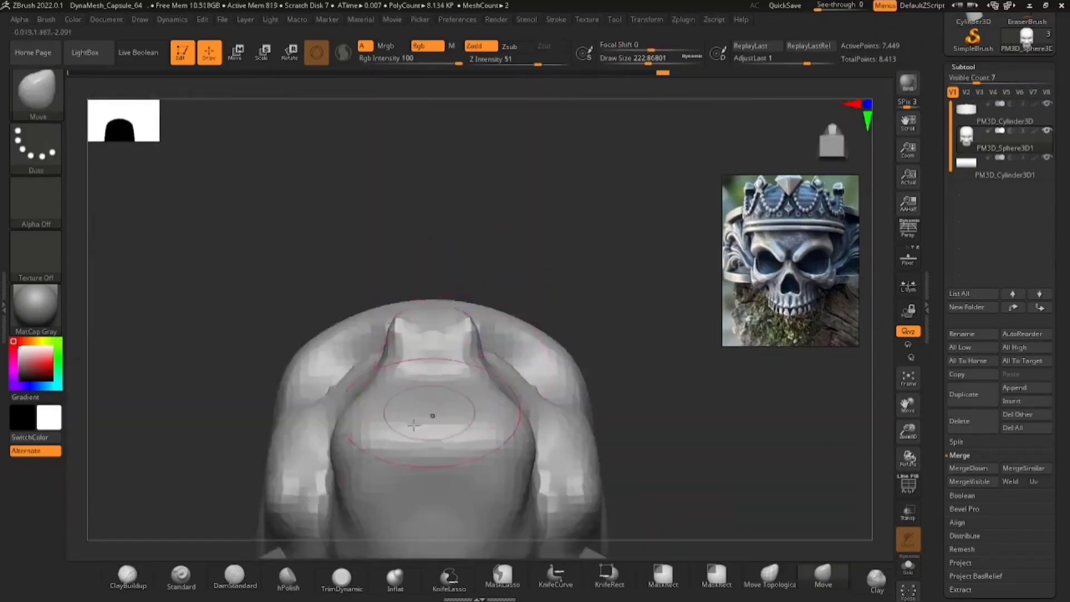
pyautogui.moveTo(295, 445); pyautogui.dragTo(337, 466, button='right')
pyautogui.moveTo(337, 465); pyautogui.dragTo(315, 513)
pyautogui.press('space')
pyautogui.click(382, 401)
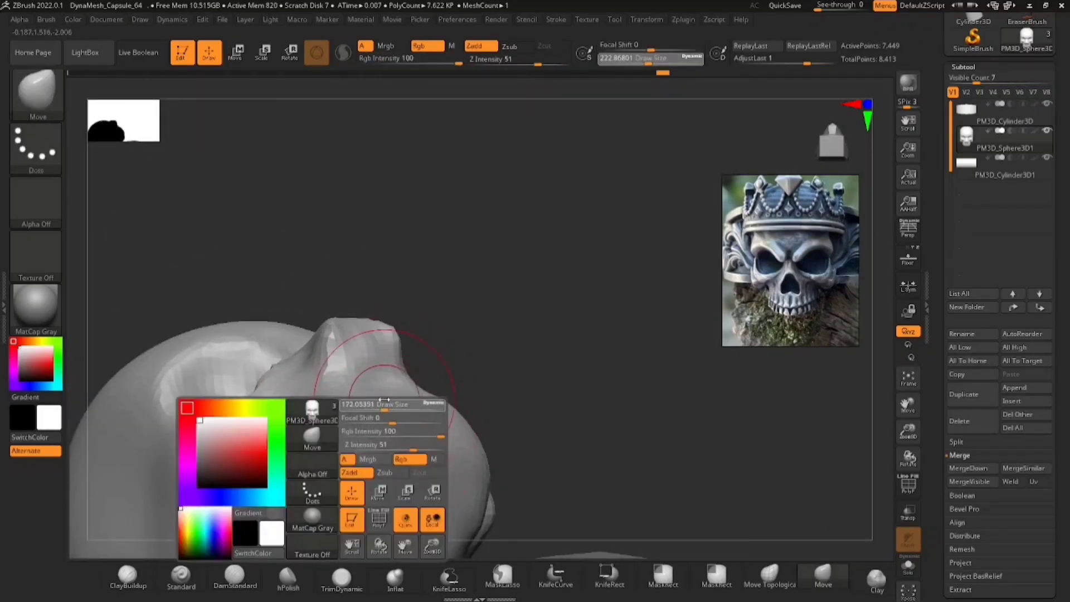
pyautogui.keyDown('shift'); pyautogui.moveTo(383, 399); pyautogui.dragTo(402, 395, button='right'); pyautogui.keyUp('shift')
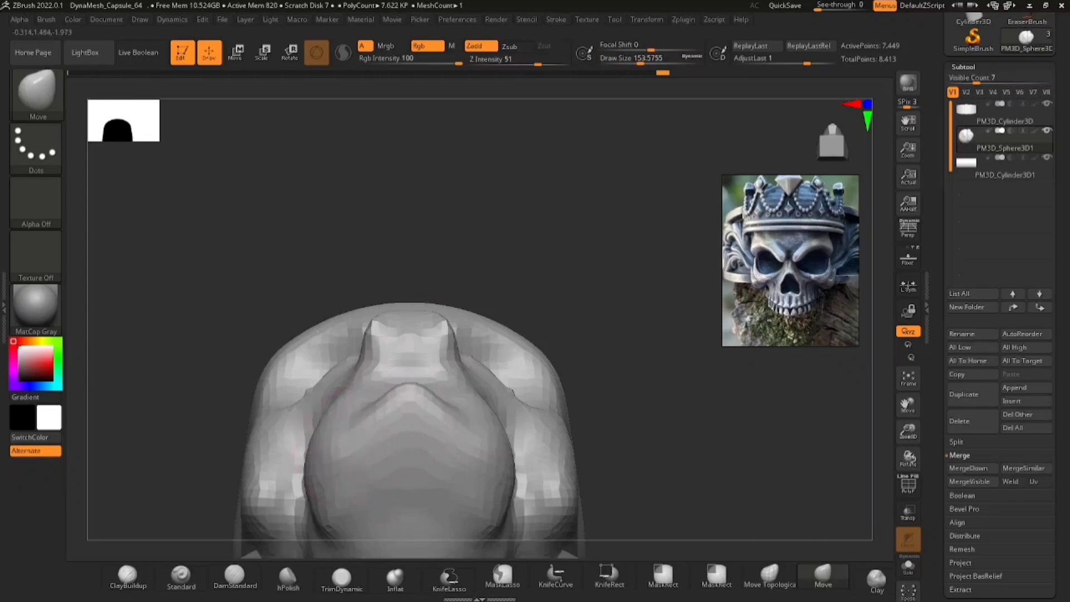
pyautogui.moveTo(441, 425)
pyautogui.mouseDown(button='right')
pyautogui.moveTo(433, 454)
pyautogui.moveTo(382, 427)
pyautogui.moveTo(418, 426)
pyautogui.moveTo(348, 468)
pyautogui.moveTo(401, 482)
pyautogui.moveTo(429, 440)
pyautogui.mouseUp(button='right')
pyautogui.keyDown('ctrl'); pyautogui.moveTo(675, 389); pyautogui.dragTo(667, 478); pyautogui.keyUp('ctrl')
# Step: Widen the sides of the jaw with the Move brush at draw size about 239, using the full-size reference overlay as a guide
pyautogui.keyDown('alt'); pyautogui.moveTo(368, 502); pyautogui.dragTo(484, 439, button='right'); pyautogui.keyUp('alt')
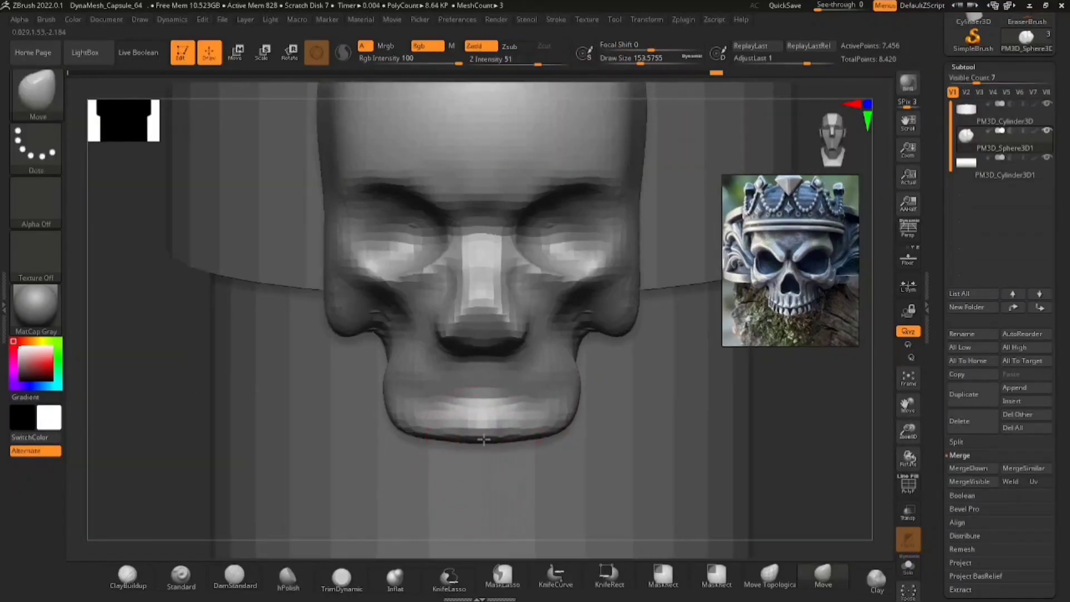
pyautogui.moveTo(484, 440)
pyautogui.keyDown('shift'); pyautogui.mouseDown()
pyautogui.moveTo(478, 420)
pyautogui.moveTo(493, 418)
pyautogui.mouseUp(); pyautogui.keyUp('shift')
pyautogui.click(908, 261)
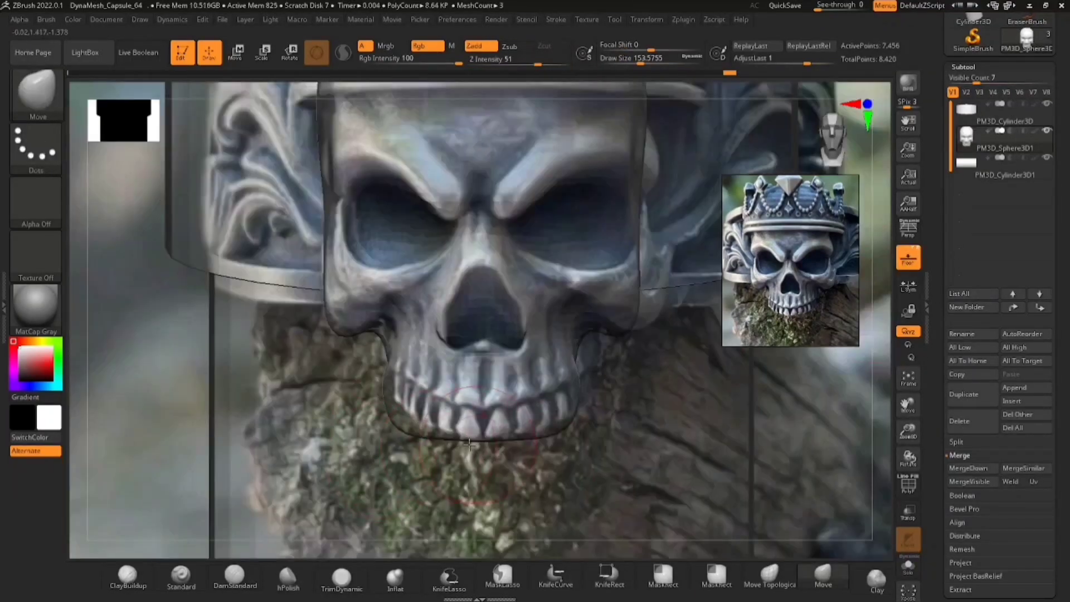
pyautogui.press('ctrl')
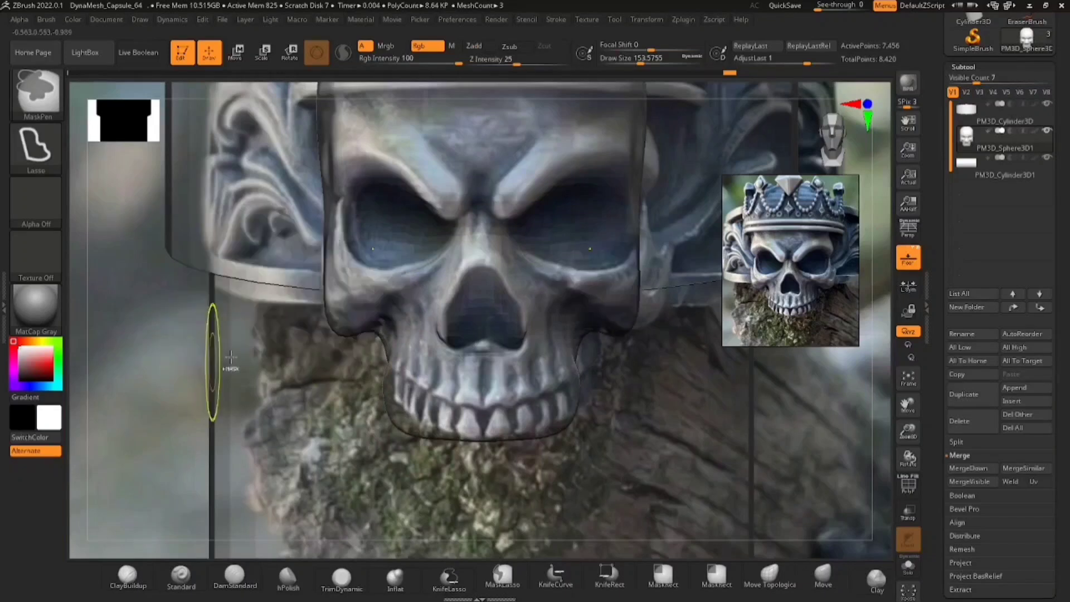
pyautogui.press('space')
pyautogui.moveTo(397, 401); pyautogui.dragTo(405, 401)
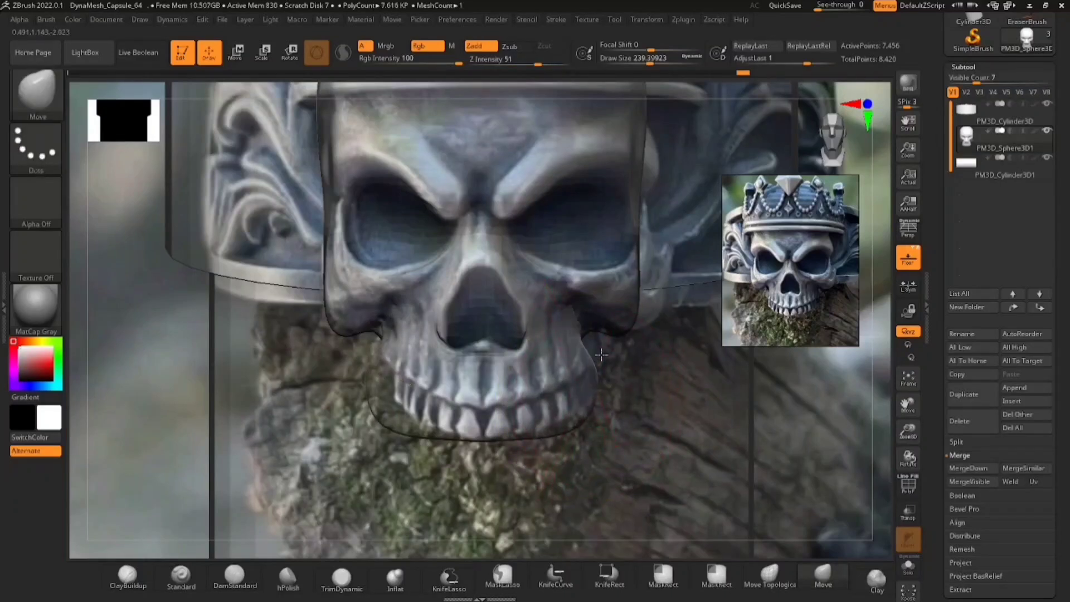
pyautogui.moveTo(386, 393); pyautogui.dragTo(391, 395)
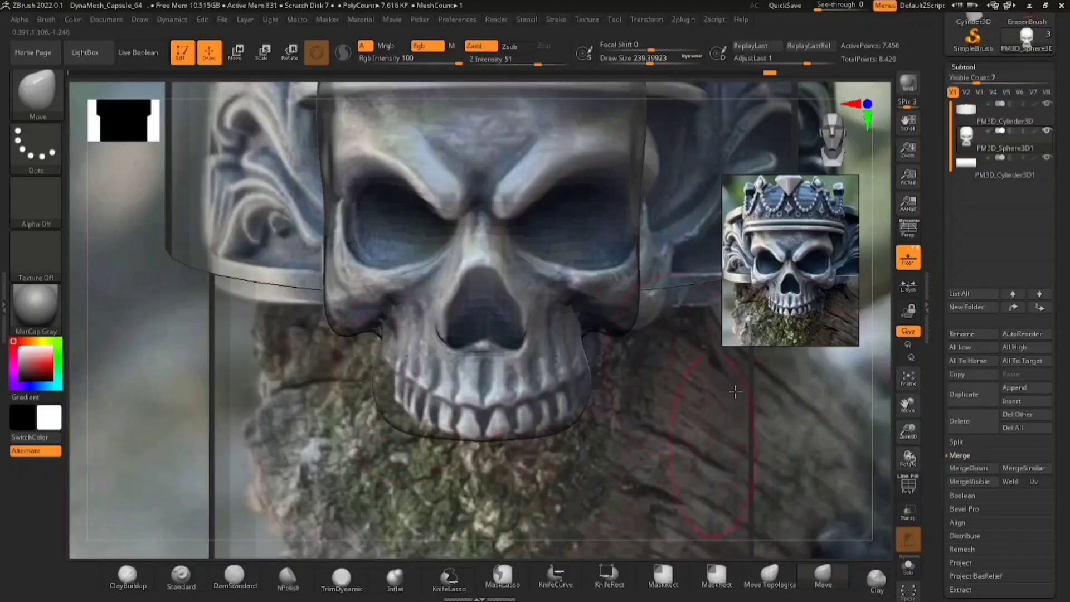
pyautogui.click(904, 267)
# Step: Pull the centre of the chin downward with the Move brush into a rounder jaw outline and refresh the DynaMesh
pyautogui.moveTo(495, 429)
pyautogui.keyDown('ctrl'); pyautogui.mouseDown(button='right')
pyautogui.moveTo(496, 393)
pyautogui.moveTo(493, 424)
pyautogui.mouseUp(button='right'); pyautogui.keyUp('ctrl')
pyautogui.moveTo(492, 420)
pyautogui.mouseDown()
pyautogui.moveTo(493, 443)
pyautogui.moveTo(445, 461)
pyautogui.moveTo(478, 460)
pyautogui.mouseUp()
pyautogui.keyDown('ctrl'); pyautogui.moveTo(516, 433); pyautogui.dragTo(504, 351, button='right'); pyautogui.keyUp('ctrl')
pyautogui.keyDown('ctrl'); pyautogui.moveTo(273, 410); pyautogui.dragTo(212, 427); pyautogui.keyUp('ctrl')
pyautogui.moveTo(663, 456); pyautogui.dragTo(616, 530, button='right')
pyautogui.moveTo(1048, 321); pyautogui.dragTo(1046, 265)
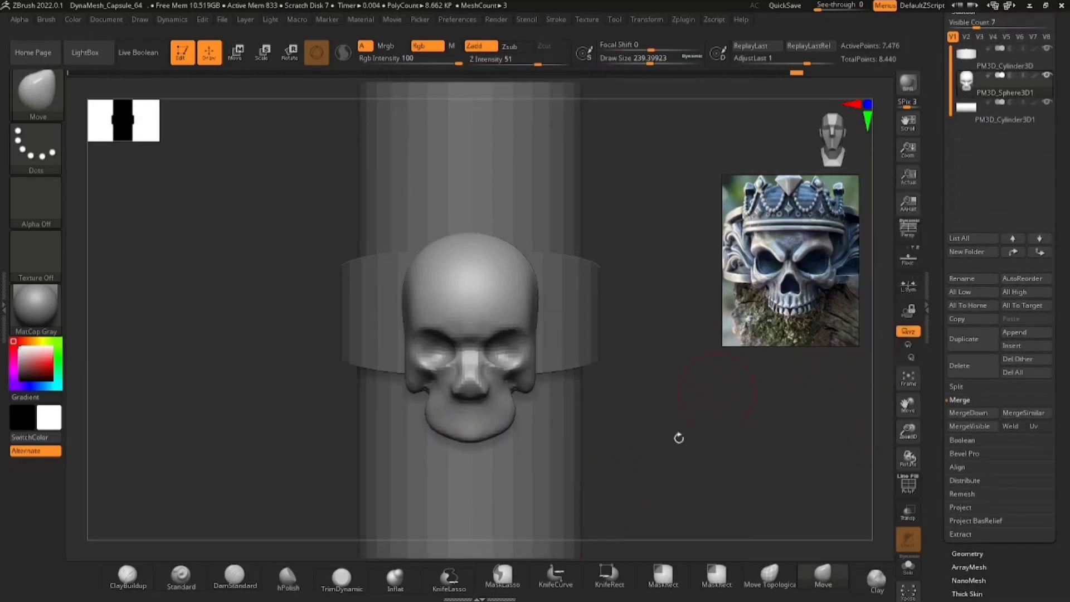
# Step: Choose the KnifeLasso brush and display the reference overlay behind the skull's lower jaw
pyautogui.keyDown('ctrl'); pyautogui.moveTo(513, 459); pyautogui.dragTo(803, 470, button='right'); pyautogui.keyUp('ctrl')
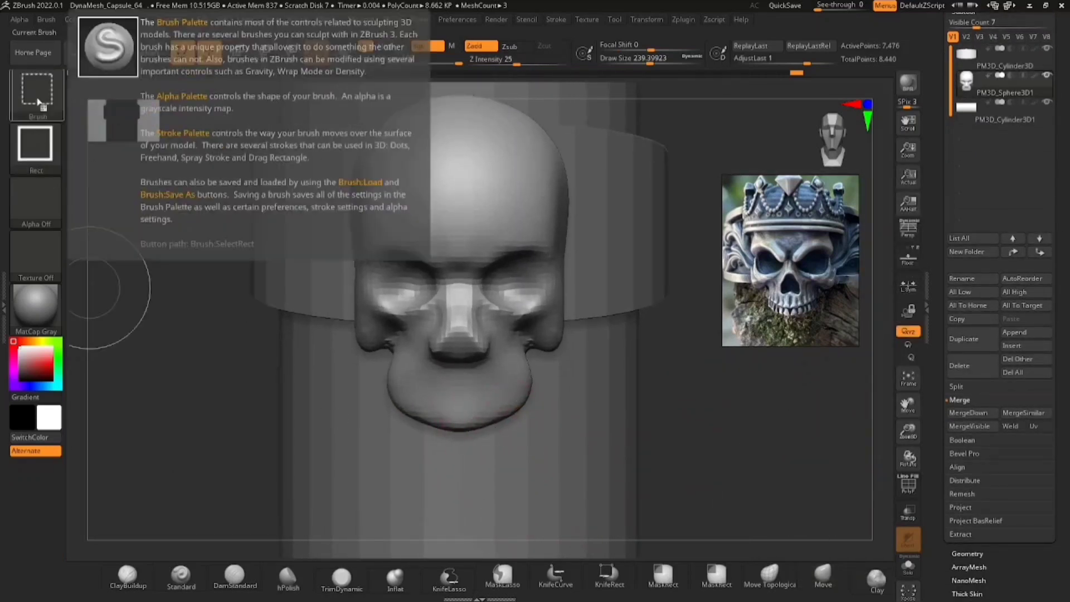
pyautogui.keyDown('ctrl'); pyautogui.keyDown('shift'); pyautogui.click(36, 89); pyautogui.keyUp('shift'); pyautogui.keyUp('ctrl')
pyautogui.moveTo(534, 159)
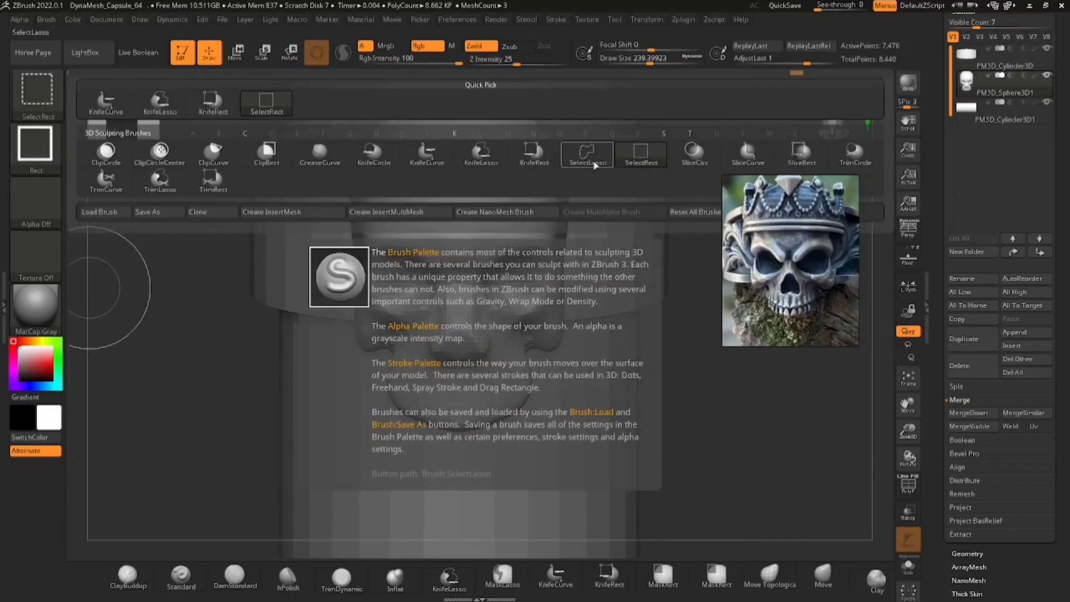
pyautogui.keyDown('ctrl'); pyautogui.keyDown('shift'); pyautogui.click(475, 164); pyautogui.keyUp('shift'); pyautogui.keyUp('ctrl')
pyautogui.keyDown('alt'); pyautogui.moveTo(426, 416); pyautogui.dragTo(449, 446, button='right'); pyautogui.keyUp('alt')
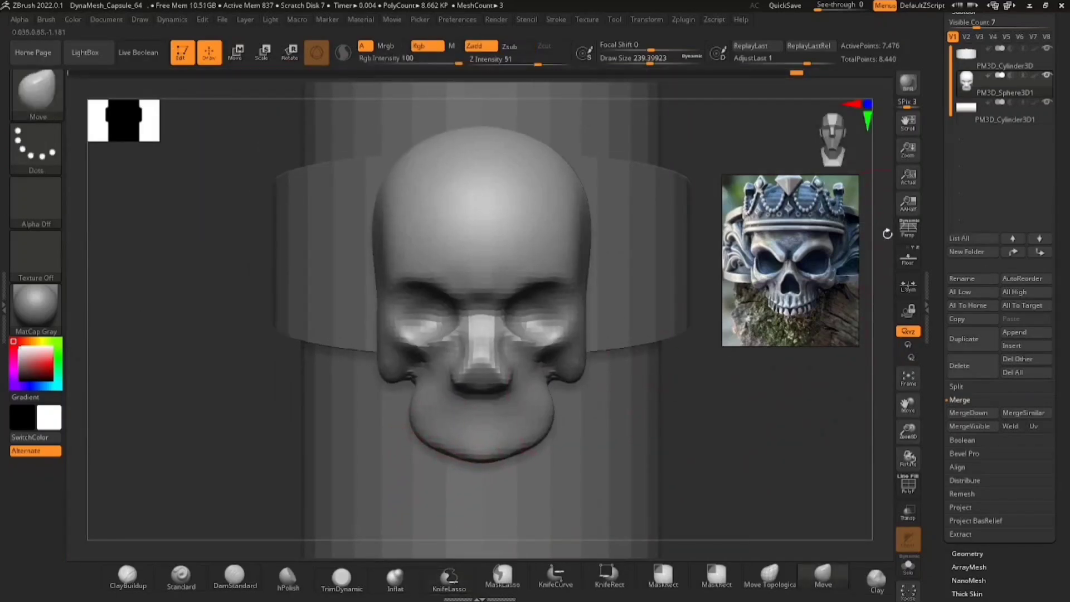
pyautogui.click(907, 258)
pyautogui.keyDown('alt'); pyautogui.moveTo(412, 384); pyautogui.dragTo(421, 321, button='right'); pyautogui.keyUp('alt')
pyautogui.keyDown('ctrl'); pyautogui.moveTo(421, 320); pyautogui.dragTo(417, 379, button='right'); pyautogui.keyUp('ctrl')
pyautogui.keyDown('ctrl'); pyautogui.keyDown('shift'); pyautogui.moveTo(376, 331); pyautogui.dragTo(405, 348); pyautogui.keyUp('shift'); pyautogui.keyUp('ctrl')
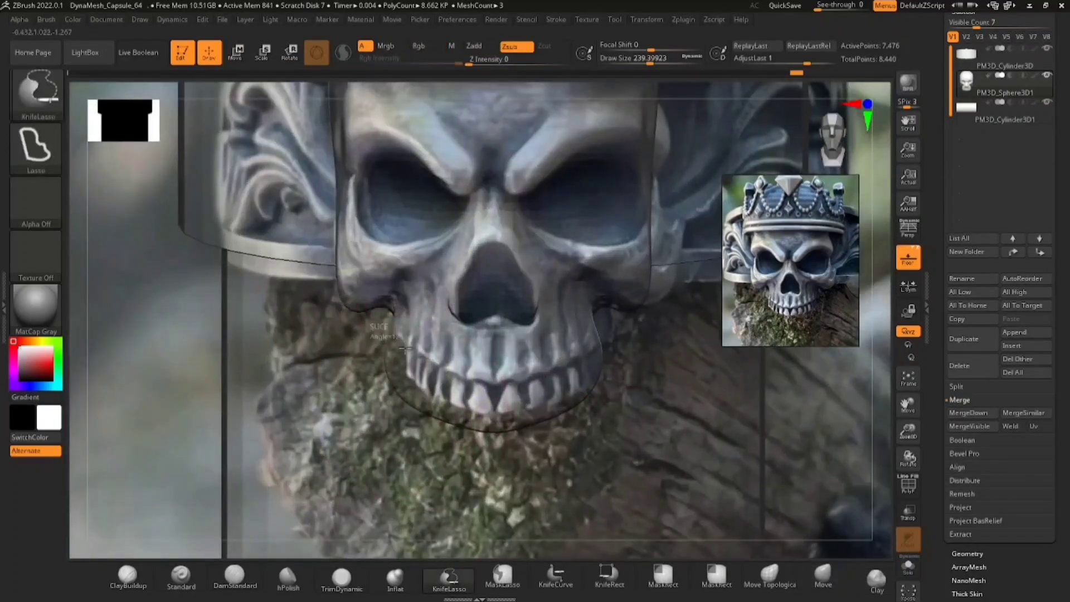
pyautogui.moveTo(460, 382)
pyautogui.keyDown('ctrl'); pyautogui.keyDown('shift'); pyautogui.mouseDown()
pyautogui.moveTo(484, 445)
pyautogui.moveTo(401, 468)
pyautogui.mouseUp(); pyautogui.keyUp('shift'); pyautogui.keyUp('ctrl')
pyautogui.hotkey('ctrl', 'z')
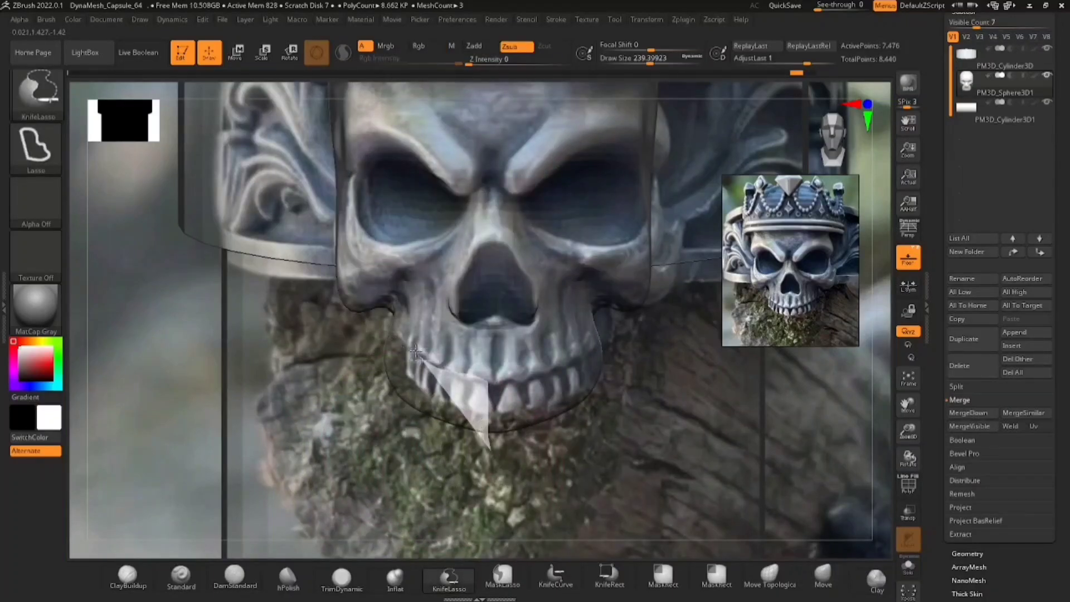
# Step: Cut away the lower jaw symmetrically along the upper teeth line with KnifeLasso, trim the leftover centre strip, and hide the reference overlay
pyautogui.moveTo(416, 351)
pyautogui.keyDown('ctrl'); pyautogui.keyDown('shift'); pyautogui.mouseDown()
pyautogui.moveTo(363, 330)
pyautogui.moveTo(333, 482)
pyautogui.mouseUp(); pyautogui.keyUp('shift'); pyautogui.keyUp('ctrl')
pyautogui.keyDown('ctrl'); pyautogui.moveTo(480, 369); pyautogui.dragTo(516, 465, button='right'); pyautogui.keyUp('ctrl')
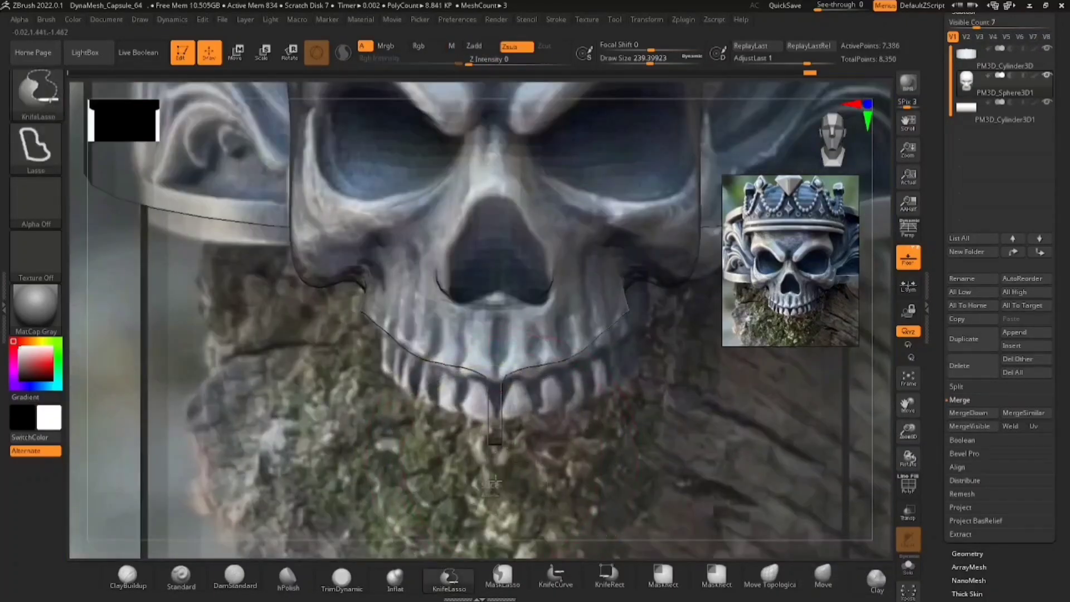
pyautogui.keyDown('ctrl'); pyautogui.keyDown('shift'); pyautogui.moveTo(505, 380); pyautogui.dragTo(482, 375); pyautogui.keyUp('shift'); pyautogui.keyUp('ctrl')
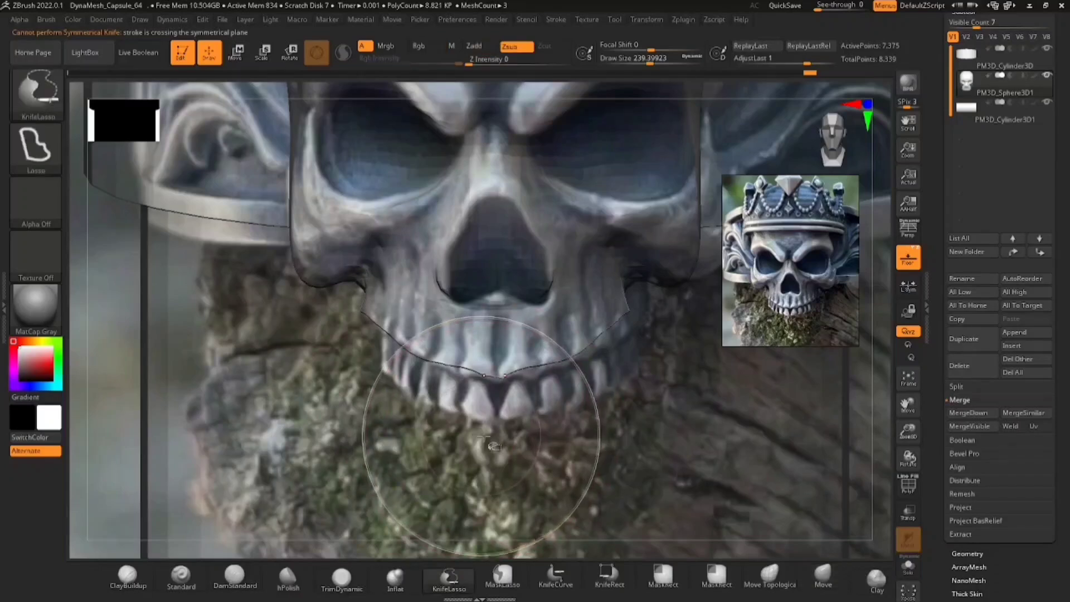
pyautogui.moveTo(483, 436)
pyautogui.keyDown('ctrl'); pyautogui.keyDown('shift'); pyautogui.mouseDown()
pyautogui.moveTo(506, 375)
pyautogui.moveTo(467, 389)
pyautogui.mouseUp(); pyautogui.keyUp('shift'); pyautogui.keyUp('ctrl')
pyautogui.moveTo(546, 443)
pyautogui.keyDown('ctrl'); pyautogui.mouseDown(button='right')
pyautogui.moveTo(549, 390)
pyautogui.moveTo(578, 458)
pyautogui.moveTo(579, 362)
pyautogui.mouseUp(button='right'); pyautogui.keyUp('ctrl')
pyautogui.click(902, 267)
pyautogui.moveTo(577, 440)
pyautogui.mouseDown(button='right')
pyautogui.moveTo(580, 423)
pyautogui.moveTo(580, 445)
pyautogui.mouseUp(button='right')
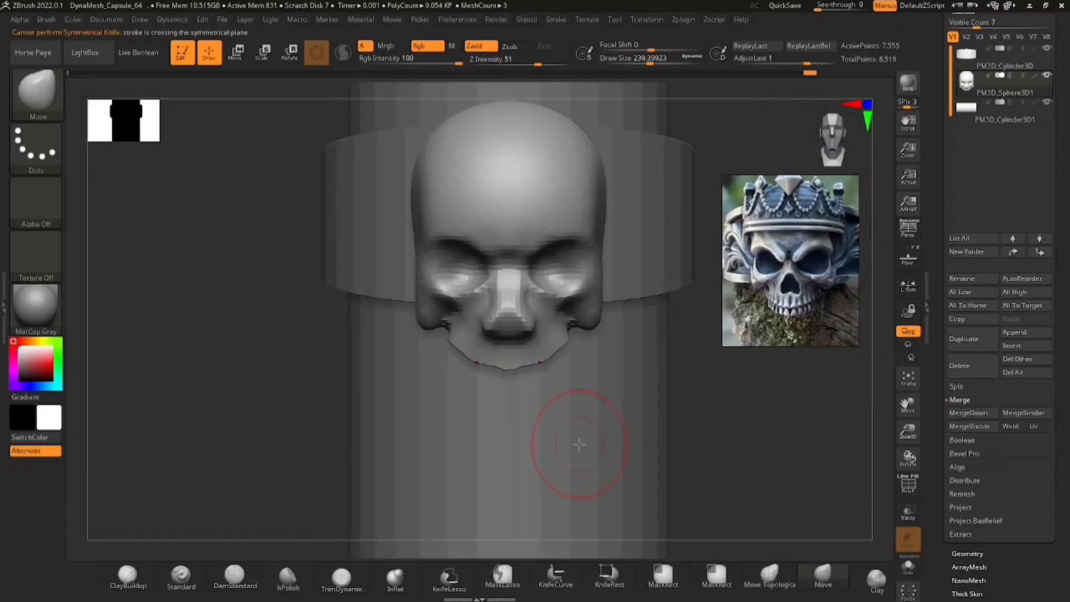
# Step: Remesh the skull with DynaMesh at resolution 112
pyautogui.moveTo(1066, 264); pyautogui.dragTo(1065, 61)
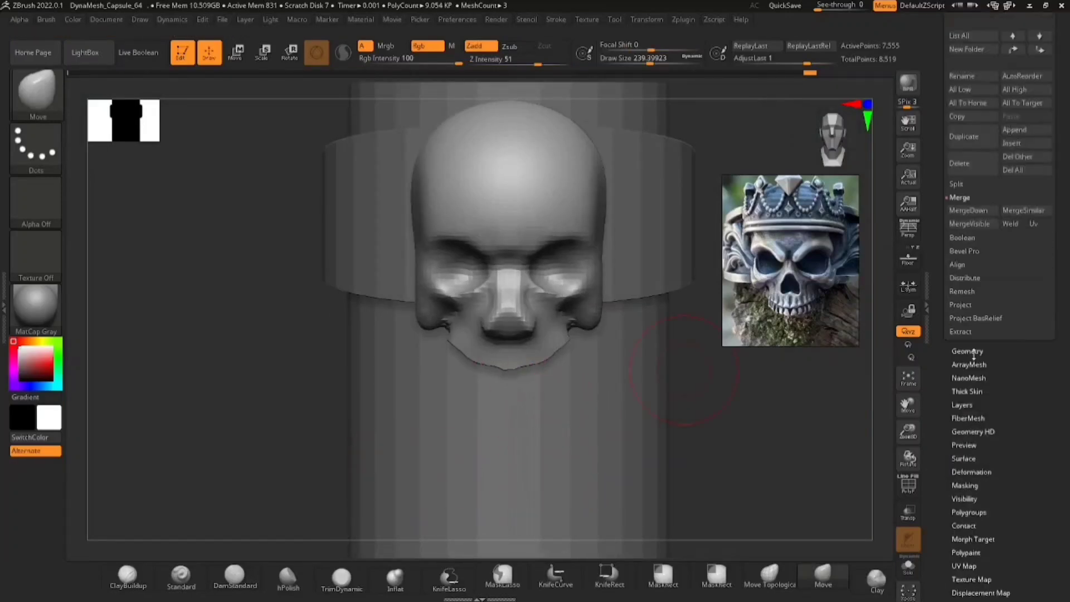
pyautogui.click(970, 353)
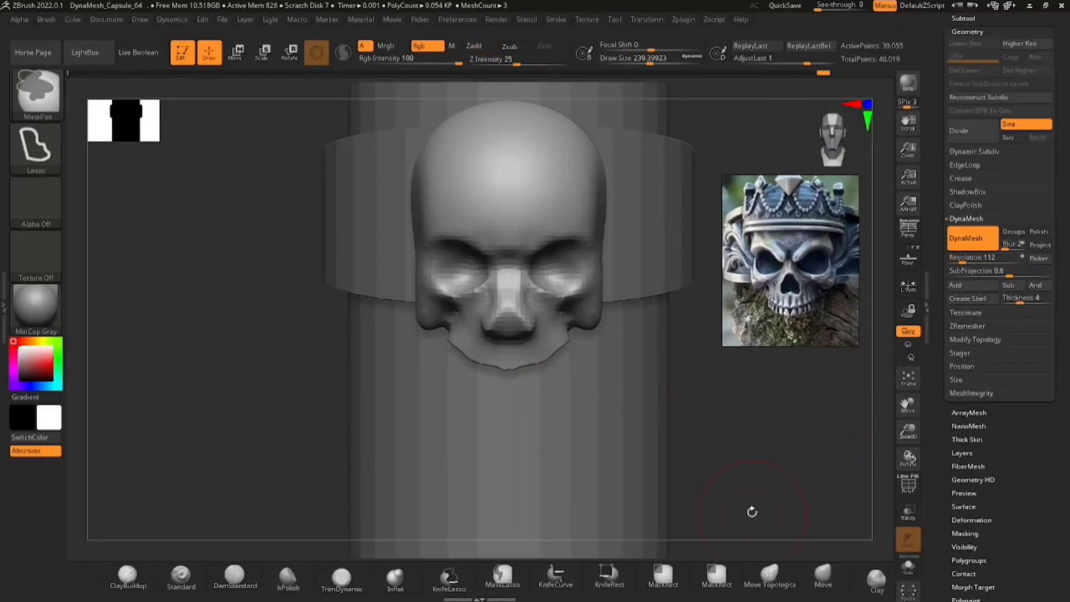
pyautogui.keyDown('ctrl'); pyautogui.moveTo(752, 511); pyautogui.dragTo(780, 530); pyautogui.keyUp('ctrl')
# Step: Round the cut lower edge of the jaw into a smooth curve with the Move brush at draw size about 145
pyautogui.keyDown('ctrl'); pyautogui.moveTo(529, 365); pyautogui.dragTo(533, 431, button='right'); pyautogui.keyUp('ctrl')
pyautogui.press('space')
pyautogui.moveTo(492, 368)
pyautogui.mouseDown()
pyautogui.moveTo(442, 373)
pyautogui.moveTo(385, 328)
pyautogui.mouseUp()
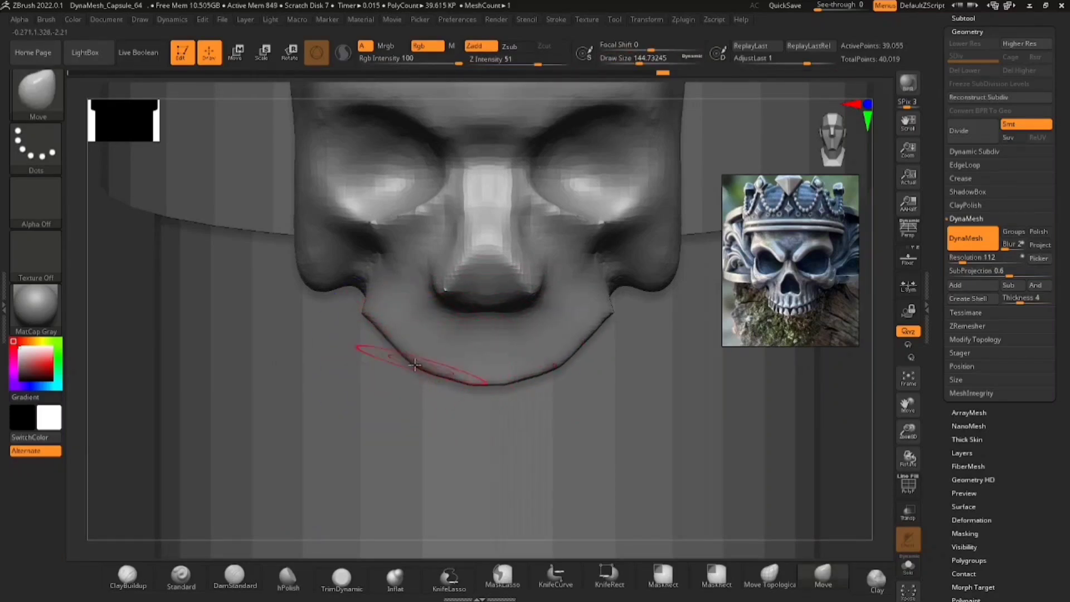
pyautogui.keyDown('shift'); pyautogui.moveTo(383, 335); pyautogui.dragTo(424, 367); pyautogui.keyUp('shift')
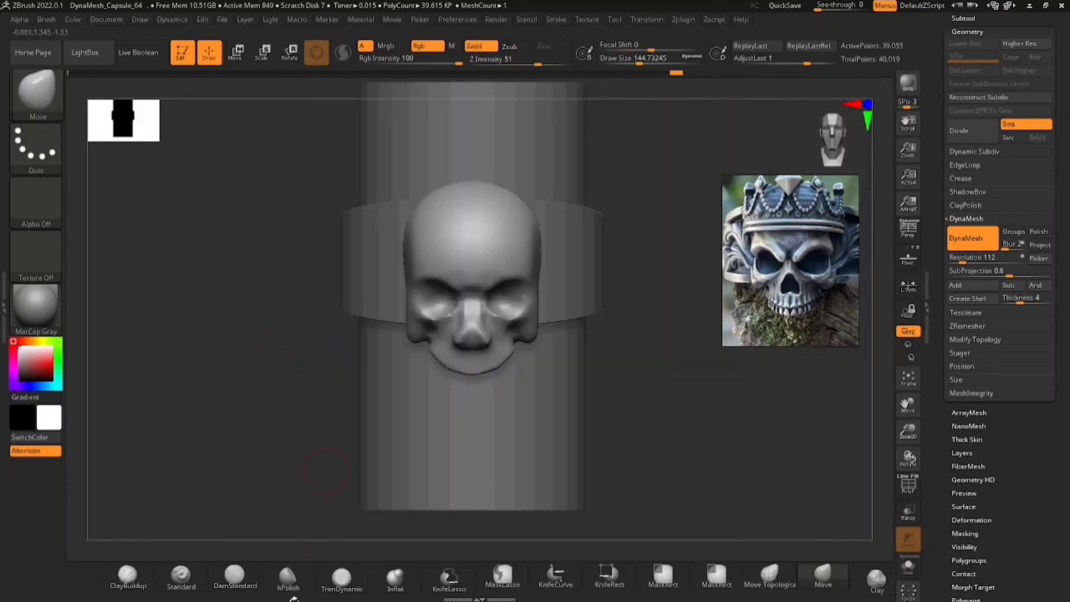
# Step: Rework the bridge of the nose with the ClayBuildup brush at draw size about 54
pyautogui.keyDown('ctrl'); pyautogui.moveTo(379, 299); pyautogui.dragTo(517, 298, button='right'); pyautogui.keyUp('ctrl')
pyautogui.press('space')
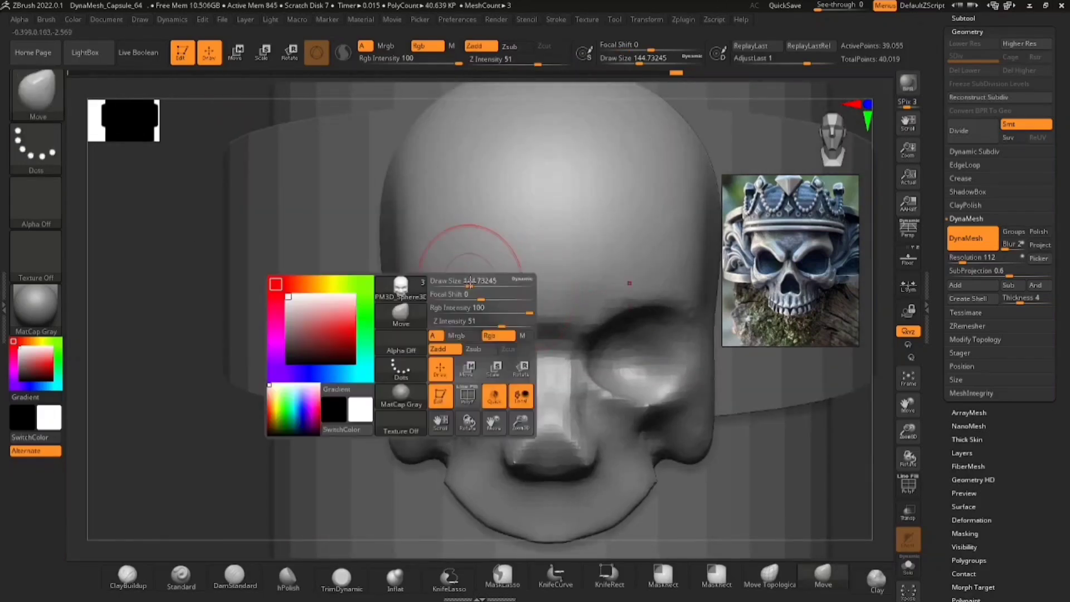
pyautogui.moveTo(469, 282); pyautogui.dragTo(454, 281)
pyautogui.moveTo(513, 422)
pyautogui.keyDown('alt'); pyautogui.mouseDown(button='right')
pyautogui.moveTo(482, 378)
pyautogui.moveTo(523, 434)
pyautogui.mouseUp(button='right'); pyautogui.keyUp('alt')
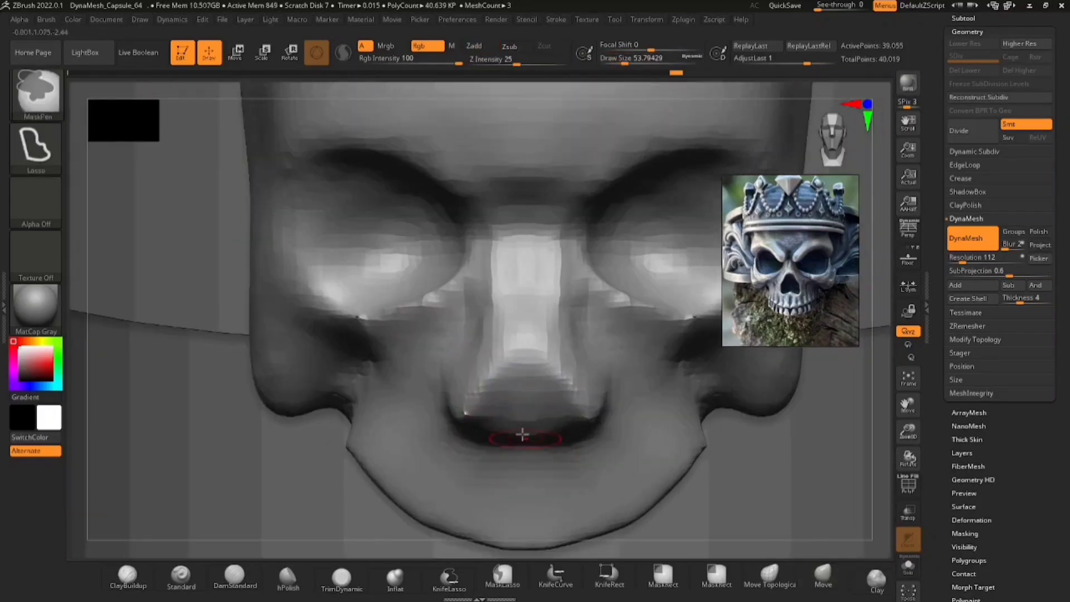
pyautogui.press('b')
pyautogui.press('c')
pyautogui.press('b')
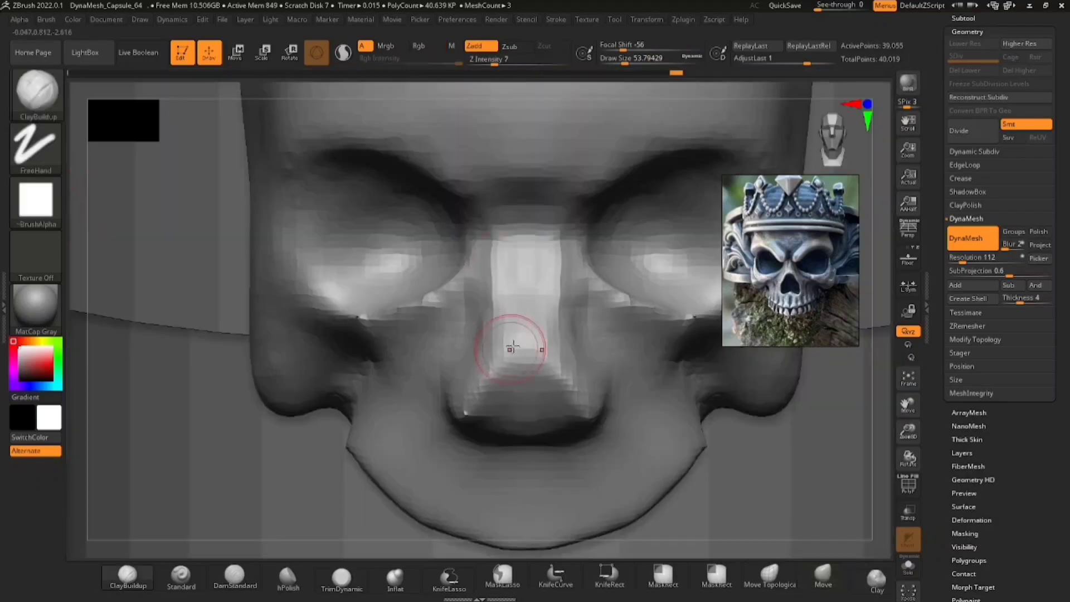
pyautogui.moveTo(513, 346)
pyautogui.mouseDown()
pyautogui.moveTo(525, 317)
pyautogui.moveTo(509, 246)
pyautogui.moveTo(509, 314)
pyautogui.mouseUp()
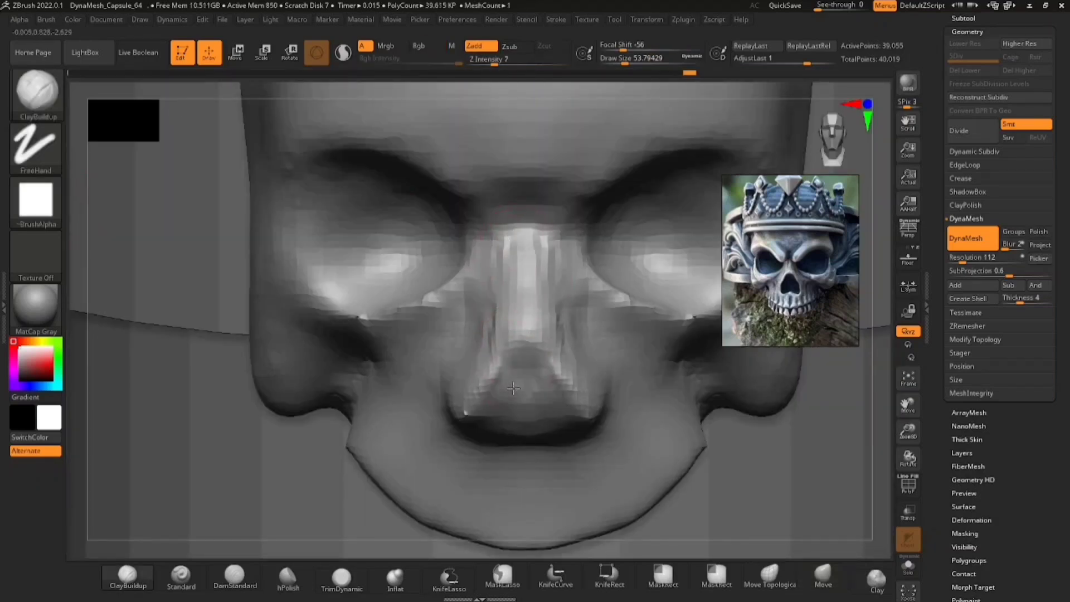
# Step: Hollow out the nose below the bridge with ClayBuildup, smooth the area, and refresh the DynaMesh
pyautogui.moveTo(513, 388)
pyautogui.mouseDown()
pyautogui.moveTo(558, 391)
pyautogui.moveTo(480, 390)
pyautogui.moveTo(520, 361)
pyautogui.moveTo(524, 407)
pyautogui.moveTo(518, 393)
pyautogui.moveTo(488, 390)
pyautogui.moveTo(487, 400)
pyautogui.moveTo(578, 389)
pyautogui.mouseUp()
pyautogui.moveTo(486, 417)
pyautogui.keyDown('shift'); pyautogui.mouseDown()
pyautogui.moveTo(516, 363)
pyautogui.moveTo(543, 362)
pyautogui.mouseUp(); pyautogui.keyUp('shift')
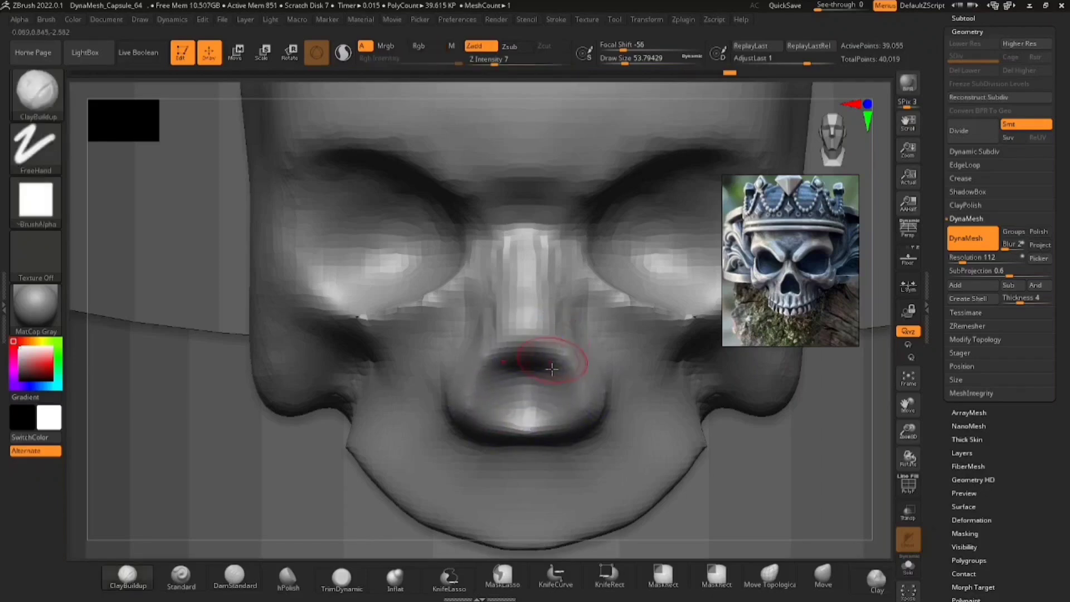
pyautogui.keyDown('ctrl'); pyautogui.moveTo(564, 366); pyautogui.dragTo(554, 429, button='right'); pyautogui.keyUp('ctrl')
pyautogui.keyDown('alt'); pyautogui.moveTo(814, 471); pyautogui.dragTo(805, 501); pyautogui.keyUp('alt')
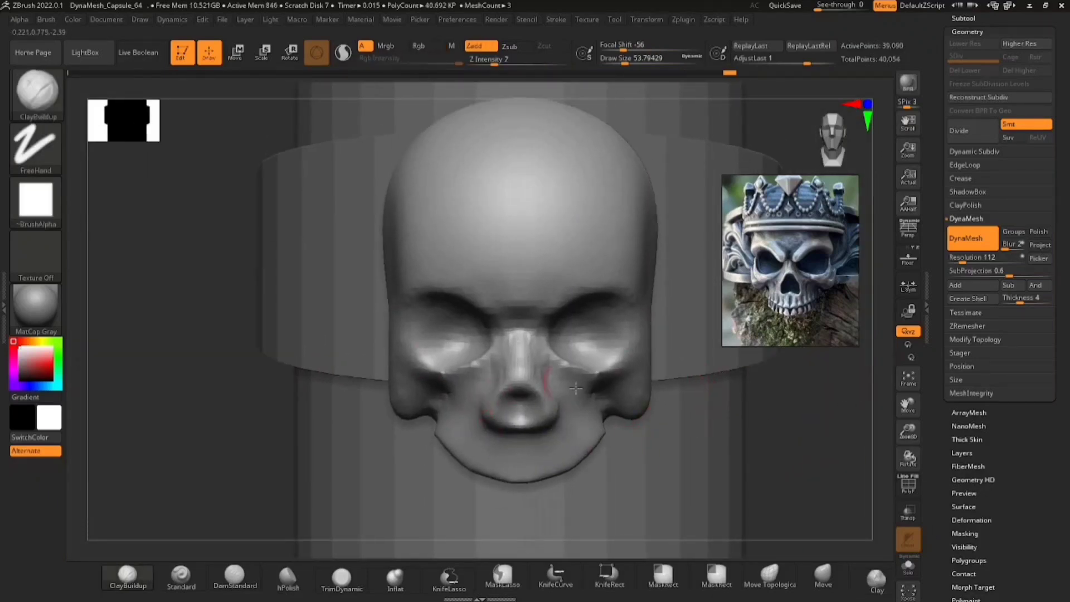
# Step: Trace the triangular nose cavity outline from the reference overlay with the DamStandard brush, and hide the overlay
pyautogui.click(901, 267)
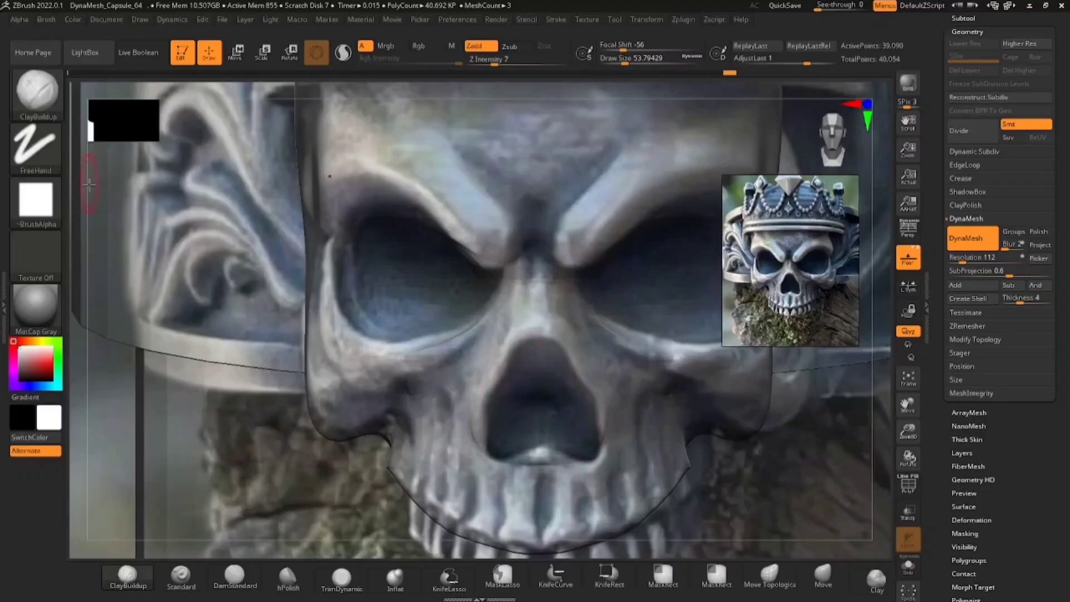
pyautogui.click(50, 102)
pyautogui.click(226, 113)
pyautogui.keyDown('ctrl'); pyautogui.moveTo(565, 384); pyautogui.dragTo(566, 345, button='right'); pyautogui.keyUp('ctrl')
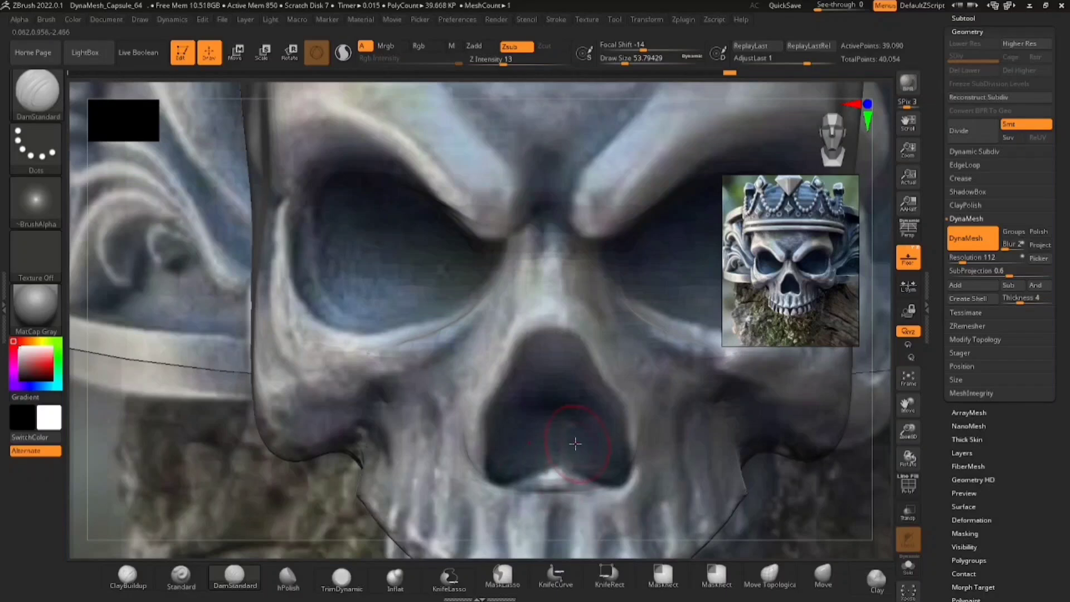
pyautogui.click(909, 259)
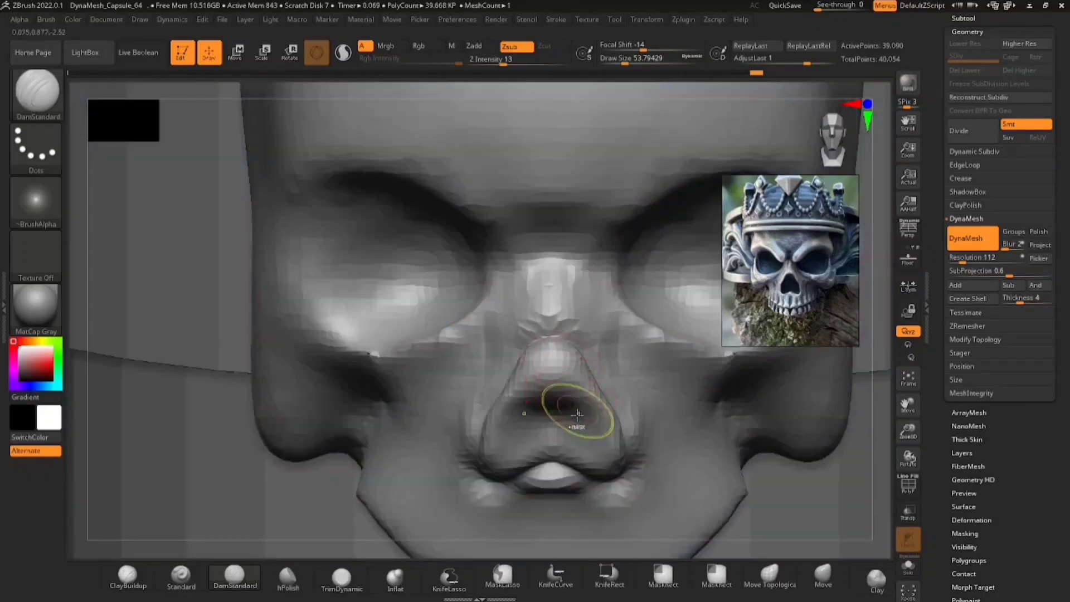
# Step: Mask the triangular nose cavity area with a lasso selection and invert the mask so that only the cavity stays editable
pyautogui.keyDown('ctrl'); pyautogui.moveTo(577, 412); pyautogui.dragTo(578, 446, button='right'); pyautogui.keyUp('ctrl')
pyautogui.moveTo(578, 446)
pyautogui.mouseDown(button='right')
pyautogui.moveTo(502, 437)
pyautogui.moveTo(596, 417)
pyautogui.moveTo(559, 410)
pyautogui.mouseUp(button='right')
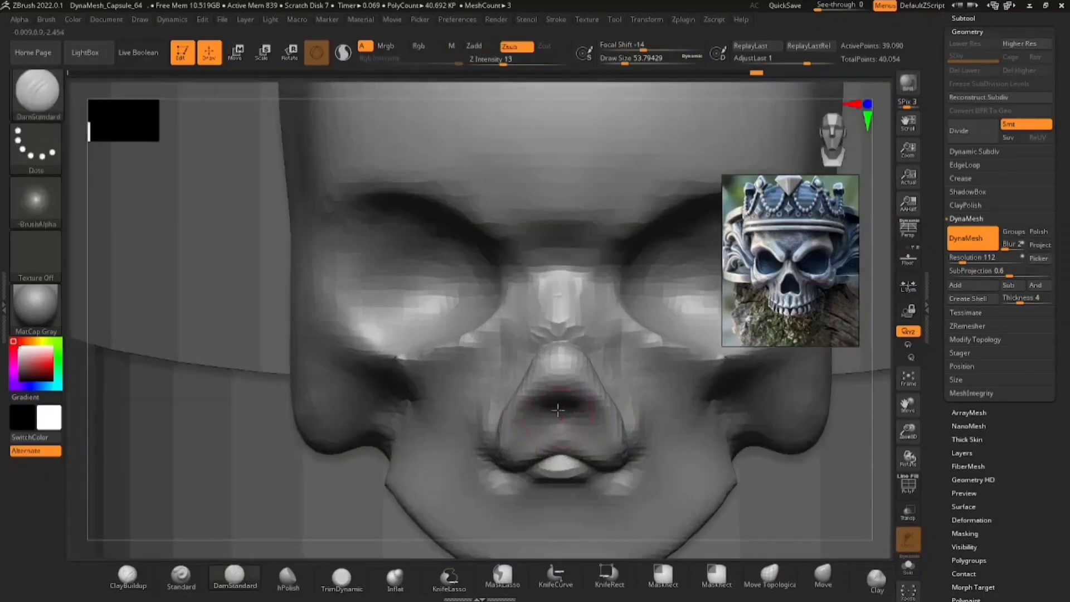
pyautogui.press('space')
pyautogui.moveTo(563, 393); pyautogui.dragTo(558, 394)
pyautogui.press('ctrl')
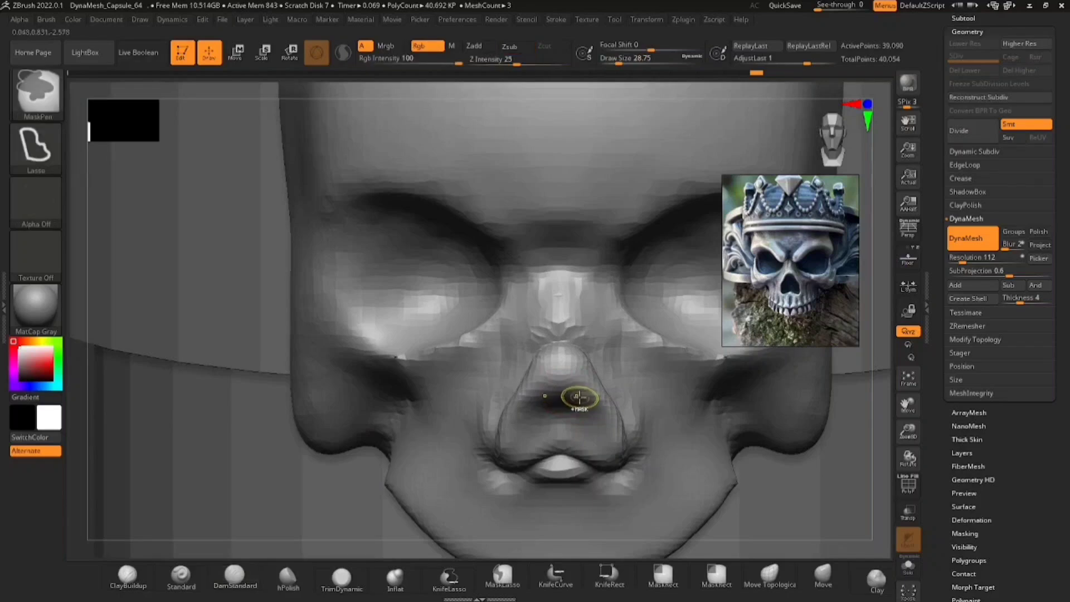
pyautogui.keyDown('ctrl'); pyautogui.moveTo(568, 382); pyautogui.dragTo(569, 330, button='right'); pyautogui.keyUp('ctrl')
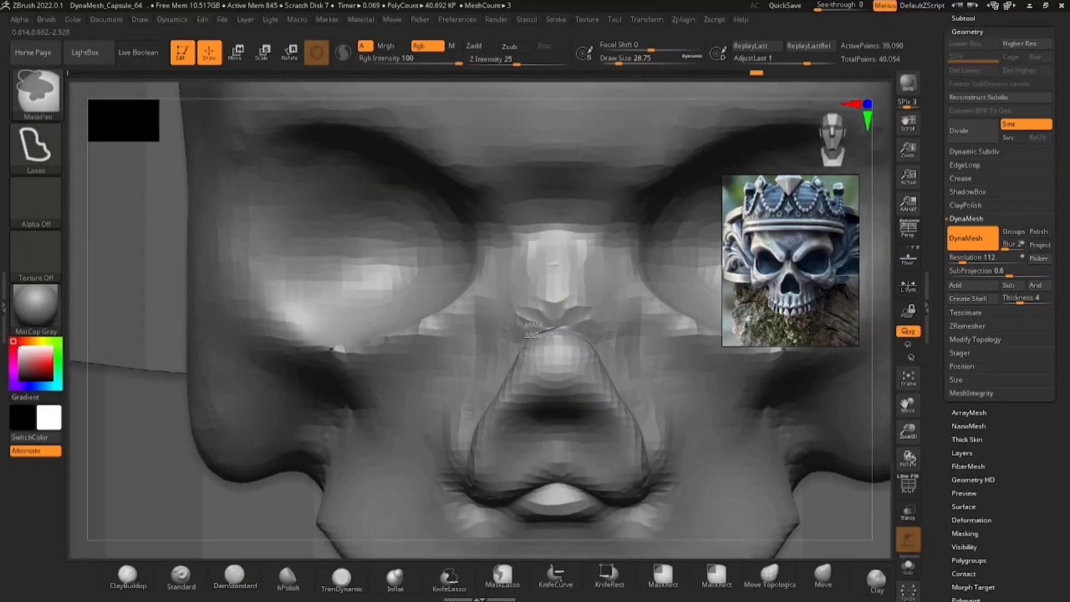
pyautogui.moveTo(464, 490)
pyautogui.keyDown('ctrl'); pyautogui.mouseDown()
pyautogui.moveTo(504, 505)
pyautogui.moveTo(575, 480)
pyautogui.mouseUp(); pyautogui.keyUp('ctrl')
pyautogui.keyDown('ctrl'); pyautogui.moveTo(574, 480); pyautogui.dragTo(478, 382, button='right'); pyautogui.keyUp('ctrl')
pyautogui.keyDown('ctrl'); pyautogui.click(231, 443); pyautogui.keyUp('ctrl')
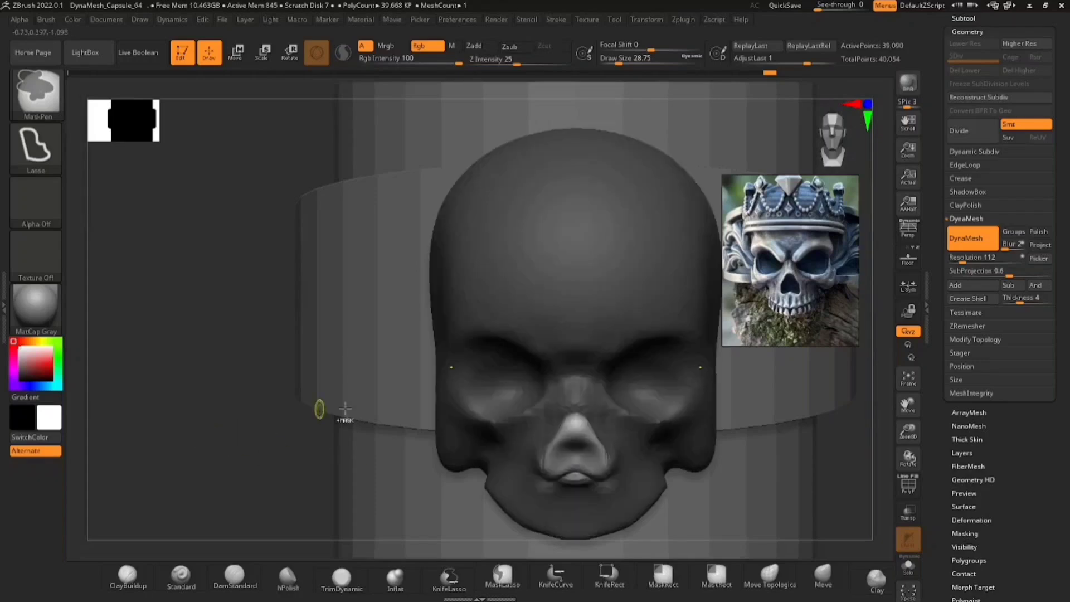
# Step: Smooth the unmasked surface inside the nose cavity with a brush draw size of about 68
pyautogui.moveTo(344, 415); pyautogui.dragTo(502, 426, button='right')
pyautogui.moveTo(501, 427)
pyautogui.keyDown('ctrl'); pyautogui.mouseDown(button='right')
pyautogui.moveTo(554, 449)
pyautogui.moveTo(551, 428)
pyautogui.moveTo(509, 385)
pyautogui.mouseUp(button='right'); pyautogui.keyUp('ctrl')
pyautogui.press('space')
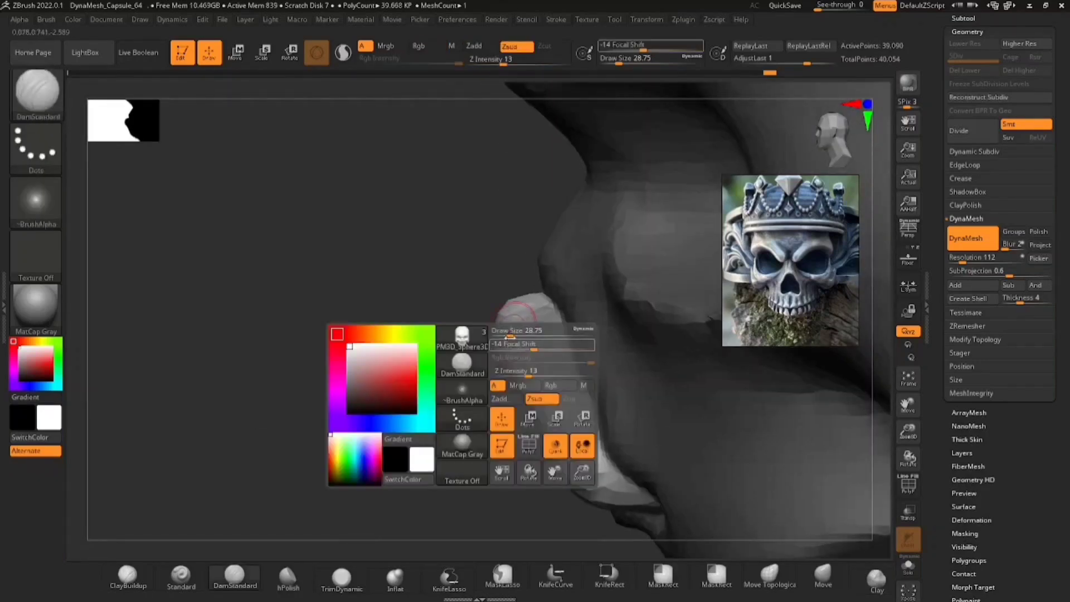
pyautogui.moveTo(508, 335); pyautogui.dragTo(563, 474)
pyautogui.keyDown('shift'); pyautogui.moveTo(526, 425); pyautogui.dragTo(591, 428, button='right'); pyautogui.keyUp('shift')
pyautogui.moveTo(445, 474)
pyautogui.keyDown('shift'); pyautogui.mouseDown()
pyautogui.moveTo(480, 401)
pyautogui.moveTo(474, 496)
pyautogui.moveTo(458, 513)
pyautogui.mouseUp(); pyautogui.keyUp('shift')
pyautogui.keyDown('shift'); pyautogui.moveTo(437, 426); pyautogui.dragTo(480, 345); pyautogui.keyUp('shift')
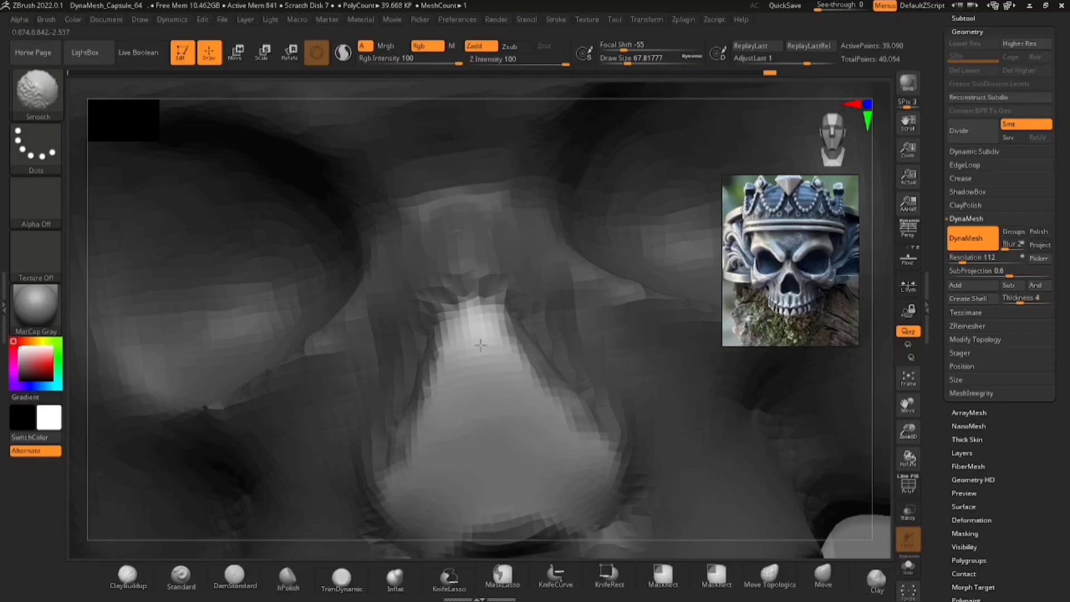
# Step: Carve the unmasked nose cavity deeper with the Standard brush at draw size about 68 and Z intensity 25
pyautogui.keyDown('ctrl'); pyautogui.moveTo(523, 457); pyautogui.dragTo(255, 368, button='right'); pyautogui.keyUp('ctrl')
pyautogui.moveTo(554, 415)
pyautogui.keyDown('ctrl'); pyautogui.mouseDown(button='right')
pyautogui.moveTo(507, 454)
pyautogui.moveTo(507, 284)
pyautogui.mouseUp(button='right'); pyautogui.keyUp('ctrl')
pyautogui.click(38, 106)
pyautogui.click(160, 129)
pyautogui.keyDown('ctrl'); pyautogui.moveTo(460, 387); pyautogui.dragTo(463, 426, button='right'); pyautogui.keyUp('ctrl')
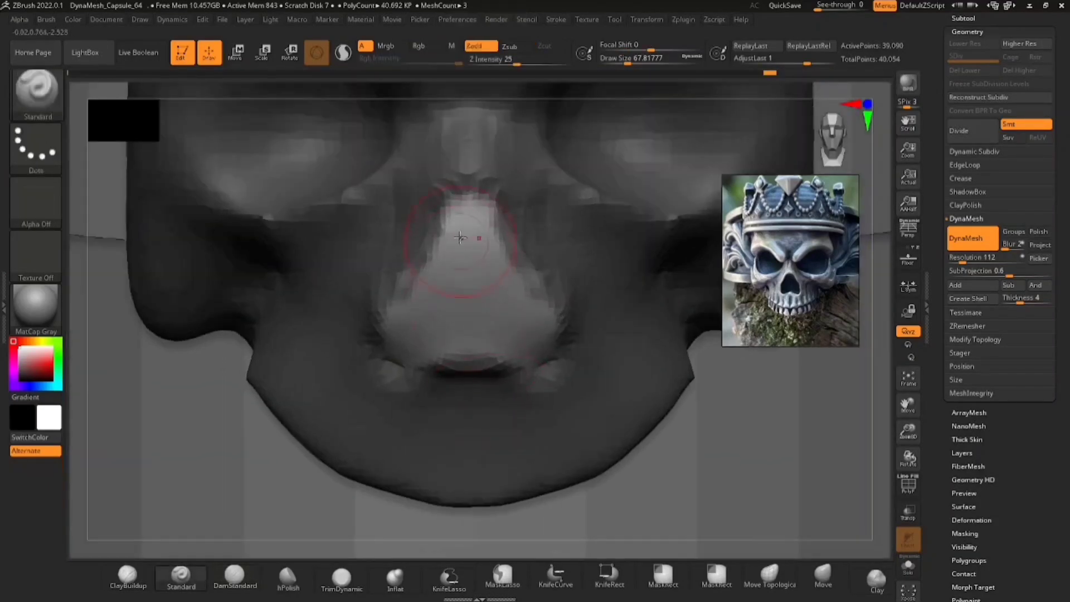
pyautogui.moveTo(468, 221)
pyautogui.keyDown('alt'); pyautogui.mouseDown()
pyautogui.moveTo(473, 248)
pyautogui.moveTo(415, 332)
pyautogui.moveTo(463, 302)
pyautogui.moveTo(471, 217)
pyautogui.mouseUp(); pyautogui.keyUp('alt')
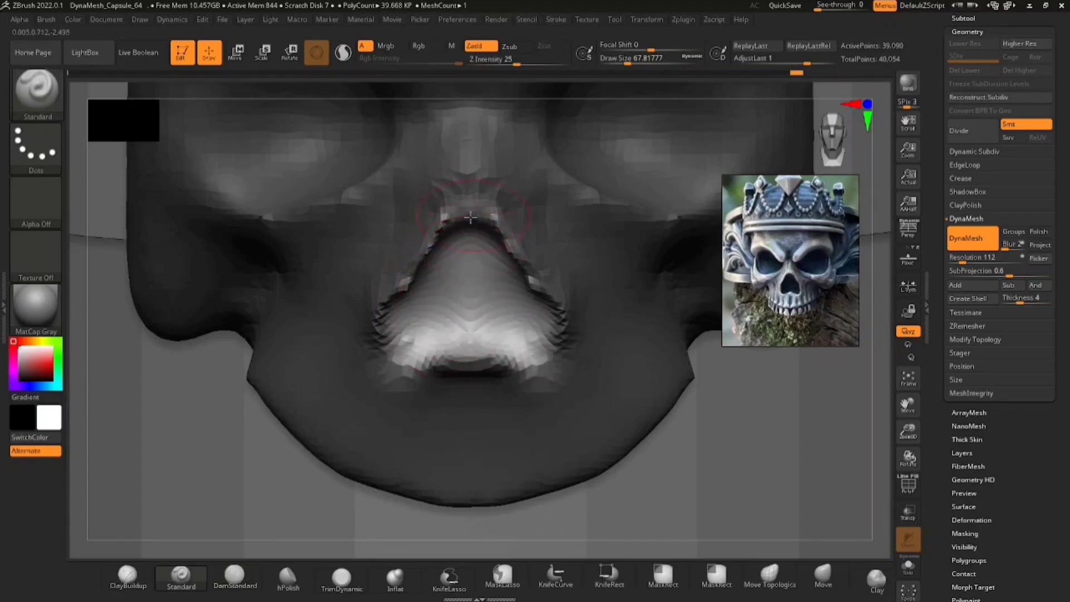
pyautogui.keyDown('alt'); pyautogui.moveTo(445, 268); pyautogui.dragTo(474, 244); pyautogui.keyUp('alt')
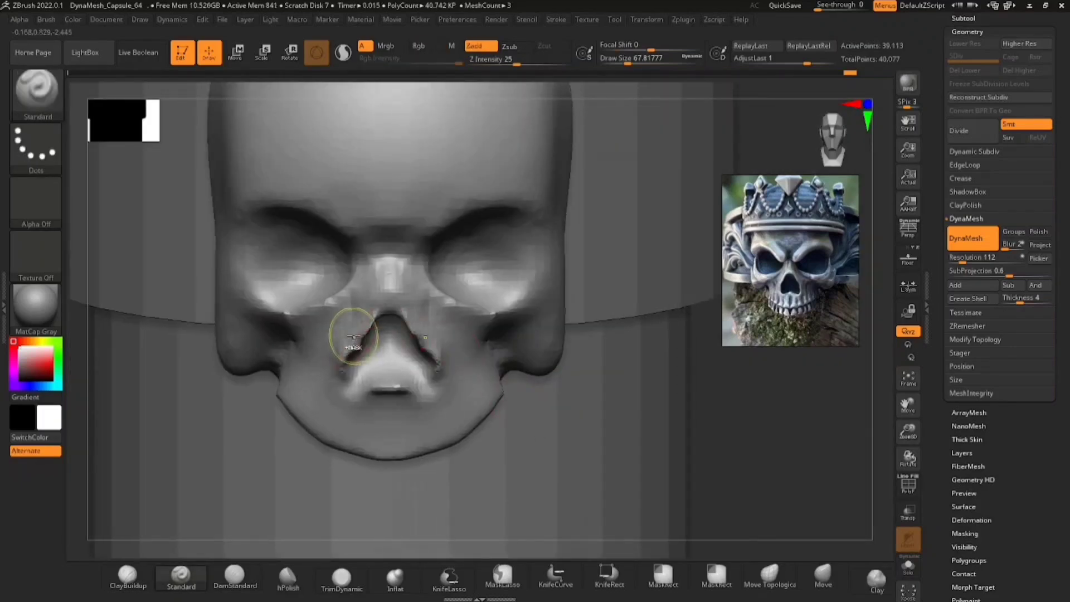
# Step: Smooth the jagged sloping edge of the nose cavity with a draw size of about 13
pyautogui.moveTo(353, 334)
pyautogui.mouseDown(button='right')
pyautogui.moveTo(359, 401)
pyautogui.moveTo(401, 358)
pyautogui.moveTo(412, 365)
pyautogui.mouseUp(button='right')
pyautogui.keyDown('alt'); pyautogui.moveTo(365, 402); pyautogui.dragTo(484, 390, button='right'); pyautogui.keyUp('alt')
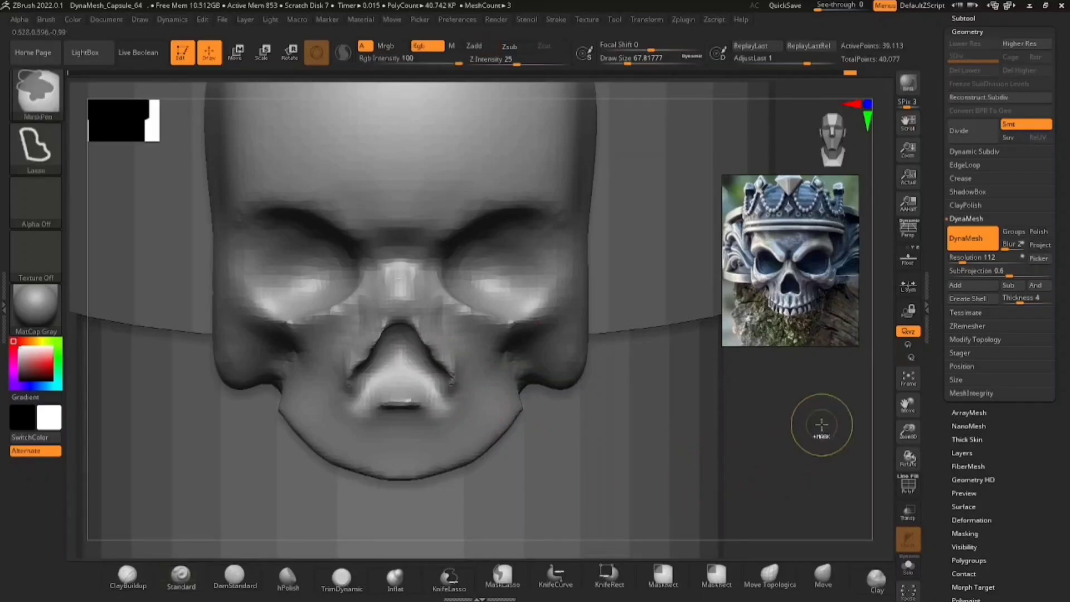
pyautogui.keyDown('ctrl'); pyautogui.moveTo(821, 432); pyautogui.dragTo(375, 466, button='right'); pyautogui.keyUp('ctrl')
pyautogui.press('space')
pyautogui.moveTo(347, 351); pyautogui.dragTo(335, 352)
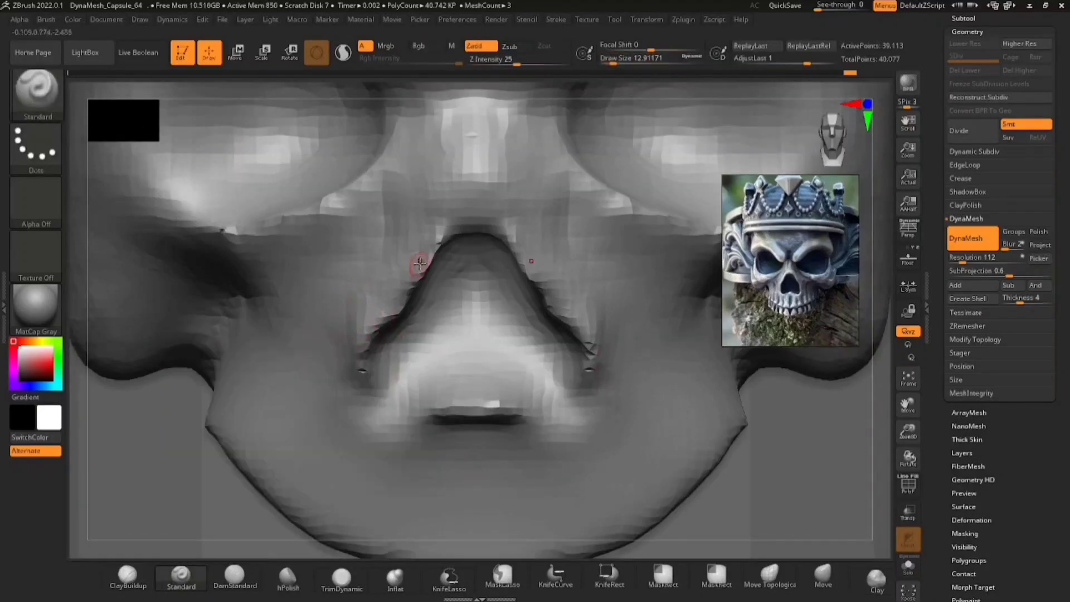
pyautogui.press('shift')
pyautogui.keyDown('shift'); pyautogui.moveTo(533, 269); pyautogui.dragTo(589, 357); pyautogui.keyUp('shift')
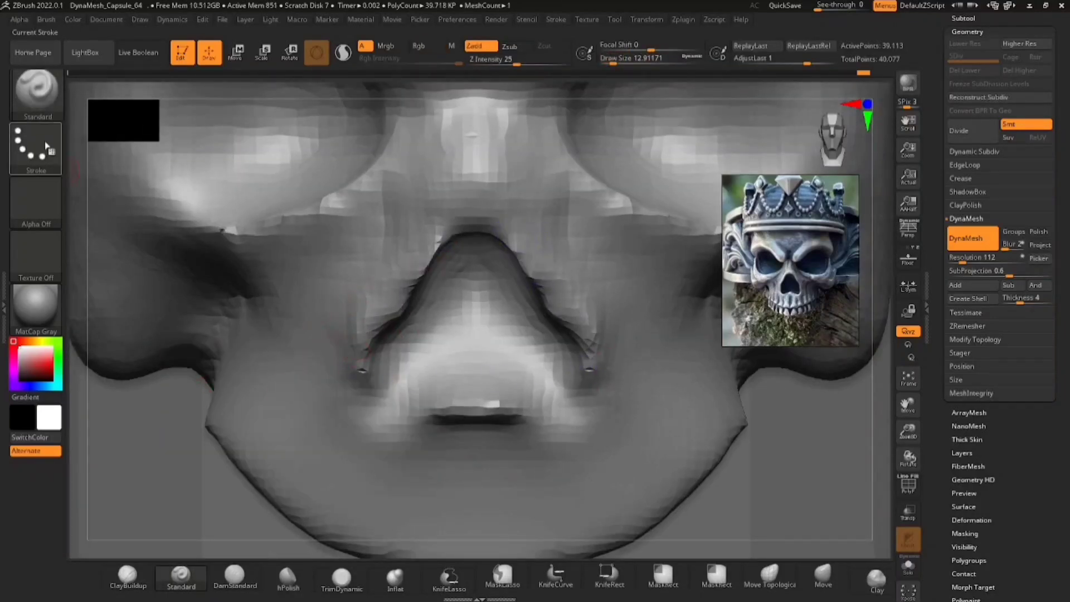
# Step: Shape the lower rim and corners of the nose cavity with the Standard brush at draw size about 23, and smooth its edge
pyautogui.click(43, 93)
pyautogui.click(213, 124)
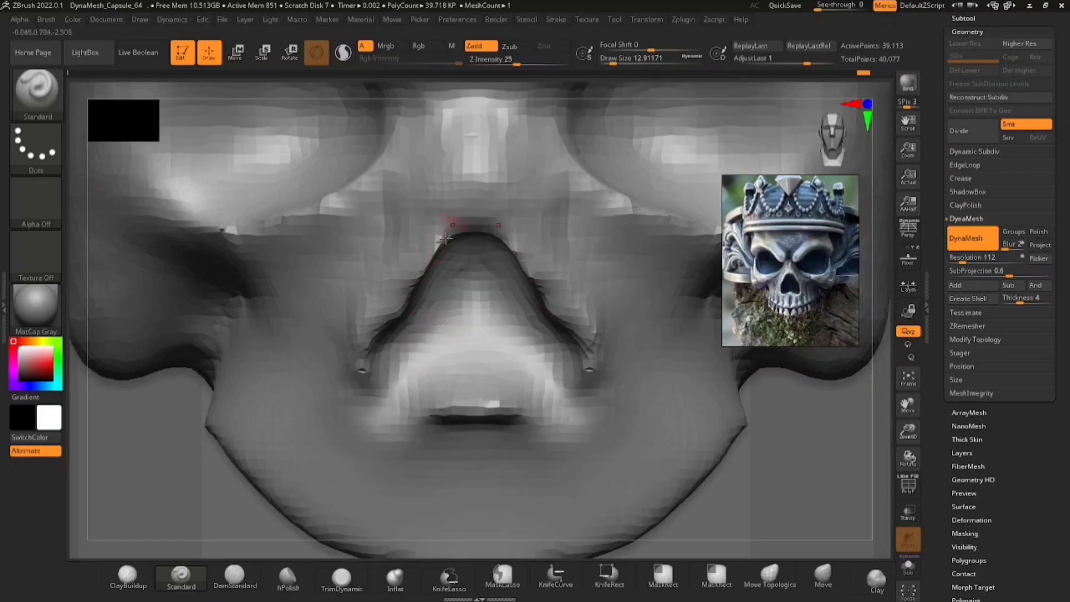
pyautogui.moveTo(446, 238); pyautogui.dragTo(439, 240, button='right')
pyautogui.press('space')
pyautogui.moveTo(439, 235); pyautogui.dragTo(444, 235)
pyautogui.moveTo(371, 401)
pyautogui.mouseDown()
pyautogui.moveTo(478, 396)
pyautogui.moveTo(465, 390)
pyautogui.mouseUp()
pyautogui.moveTo(549, 401)
pyautogui.keyDown('ctrl'); pyautogui.mouseDown(button='right')
pyautogui.moveTo(578, 468)
pyautogui.moveTo(658, 440)
pyautogui.mouseUp(button='right'); pyautogui.keyUp('ctrl')
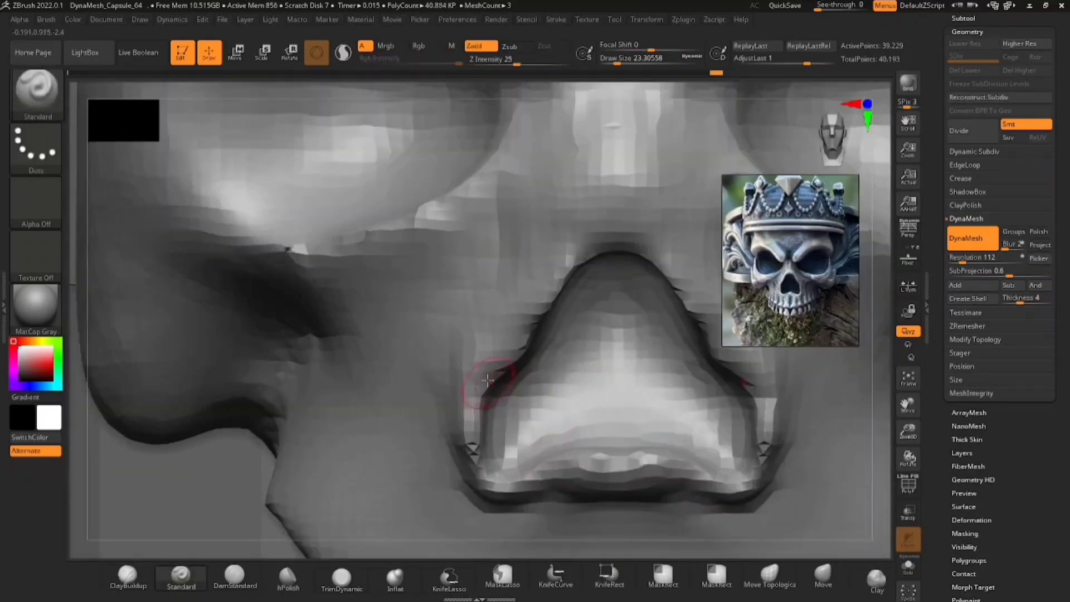
pyautogui.moveTo(535, 284)
pyautogui.keyDown('shift'); pyautogui.mouseDown()
pyautogui.moveTo(454, 441)
pyautogui.moveTo(556, 469)
pyautogui.moveTo(592, 444)
pyautogui.mouseUp(); pyautogui.keyUp('shift')
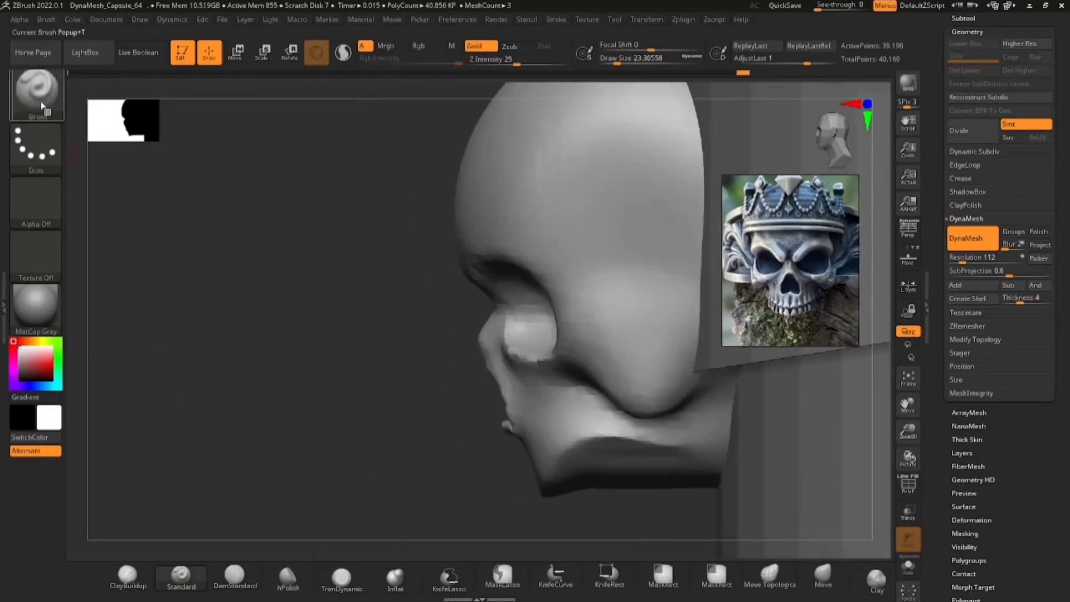
# Step: Reshape the nose bridge profile in side view with the Move brush at draw size about 87
pyautogui.click(36, 89)
pyautogui.press('m')
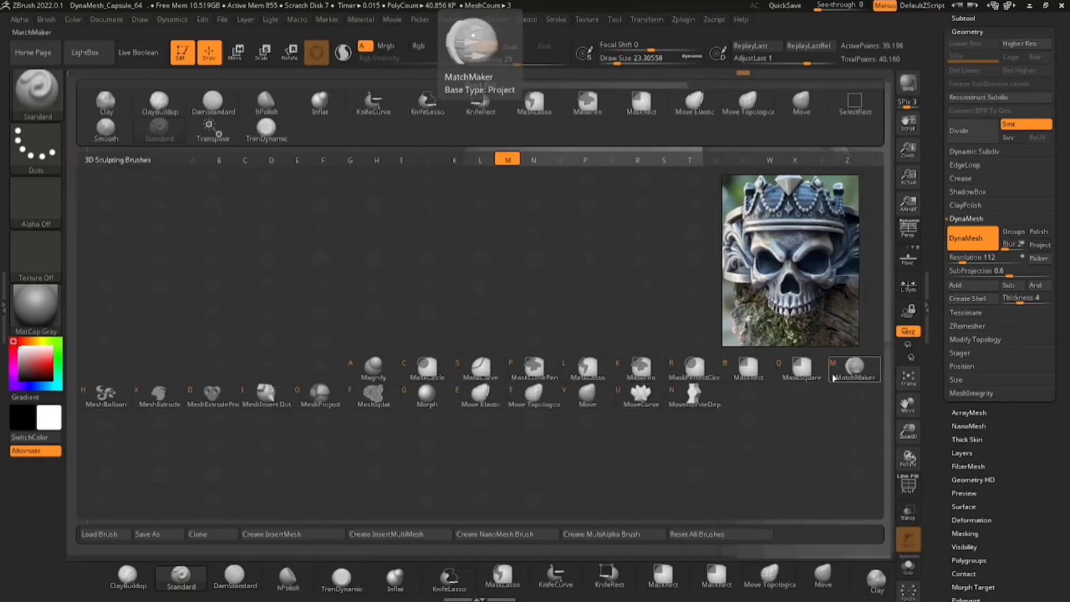
pyautogui.press('v')
pyautogui.keyDown('ctrl'); pyautogui.moveTo(561, 396); pyautogui.dragTo(404, 379, button='right'); pyautogui.keyUp('ctrl')
pyautogui.press('space')
pyautogui.moveTo(450, 309)
pyautogui.mouseDown()
pyautogui.moveTo(464, 317)
pyautogui.moveTo(392, 318)
pyautogui.mouseUp()
pyautogui.moveTo(412, 262); pyautogui.dragTo(425, 255)
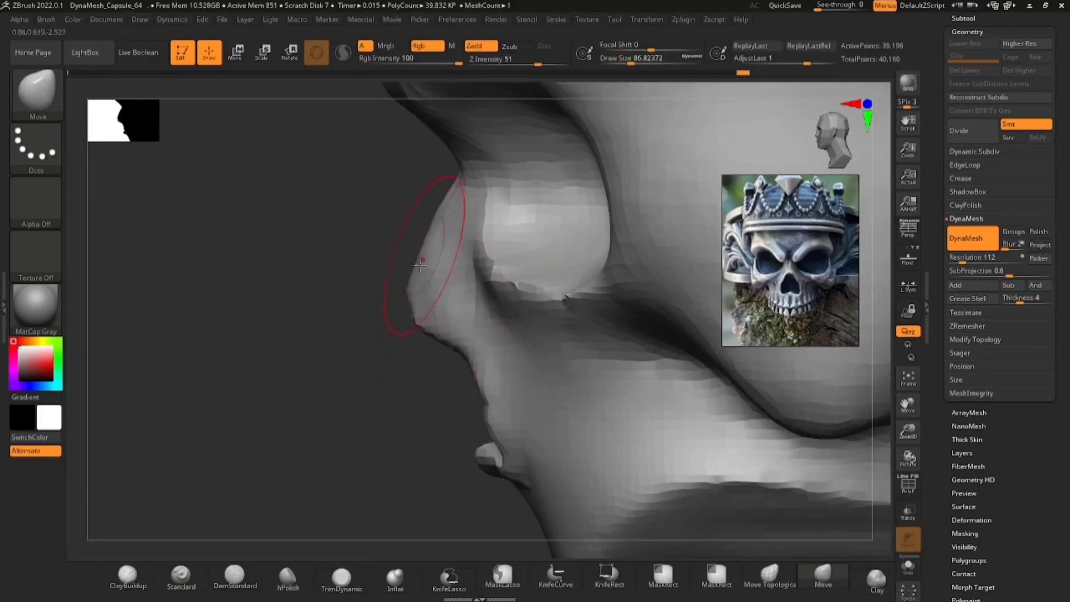
# Step: Adjust the lower nose rim from below with the Move brush and refresh the DynaMesh
pyautogui.moveTo(345, 289)
pyautogui.mouseDown(button='right')
pyautogui.moveTo(439, 354)
pyautogui.moveTo(384, 251)
pyautogui.moveTo(320, 317)
pyautogui.moveTo(308, 299)
pyautogui.moveTo(363, 306)
pyautogui.moveTo(354, 310)
pyautogui.moveTo(387, 328)
pyautogui.mouseUp(button='right')
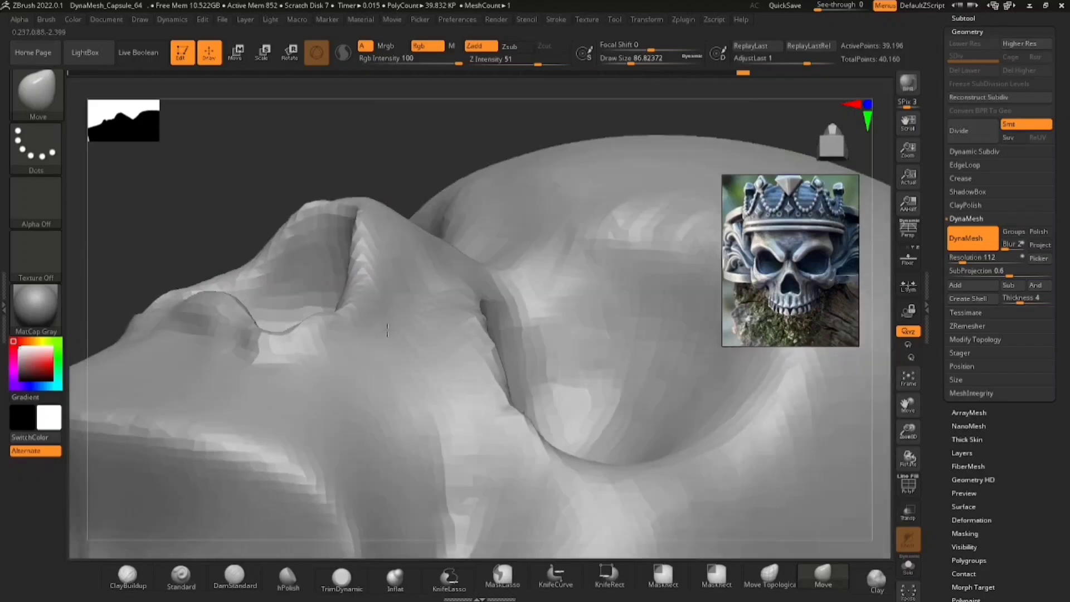
pyautogui.moveTo(228, 273); pyautogui.dragTo(215, 260)
pyautogui.moveTo(215, 260)
pyautogui.mouseDown(button='right')
pyautogui.moveTo(279, 337)
pyautogui.moveTo(540, 341)
pyautogui.mouseUp(button='right')
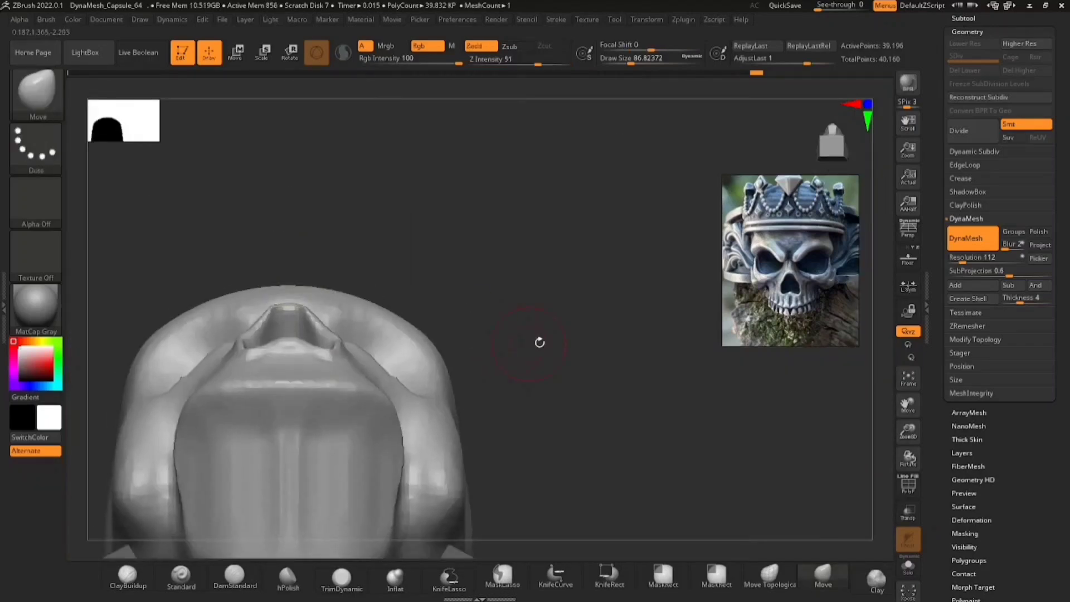
pyautogui.keyDown('ctrl'); pyautogui.moveTo(580, 312); pyautogui.dragTo(610, 418); pyautogui.keyUp('ctrl')
pyautogui.moveTo(607, 362); pyautogui.dragTo(591, 501, button='right')
pyautogui.keyDown('alt'); pyautogui.moveTo(345, 473); pyautogui.dragTo(429, 413, button='right'); pyautogui.keyUp('alt')
pyautogui.moveTo(429, 412)
pyautogui.keyDown('ctrl'); pyautogui.mouseDown(button='right')
pyautogui.moveTo(425, 442)
pyautogui.moveTo(445, 403)
pyautogui.mouseUp(button='right'); pyautogui.keyUp('ctrl')
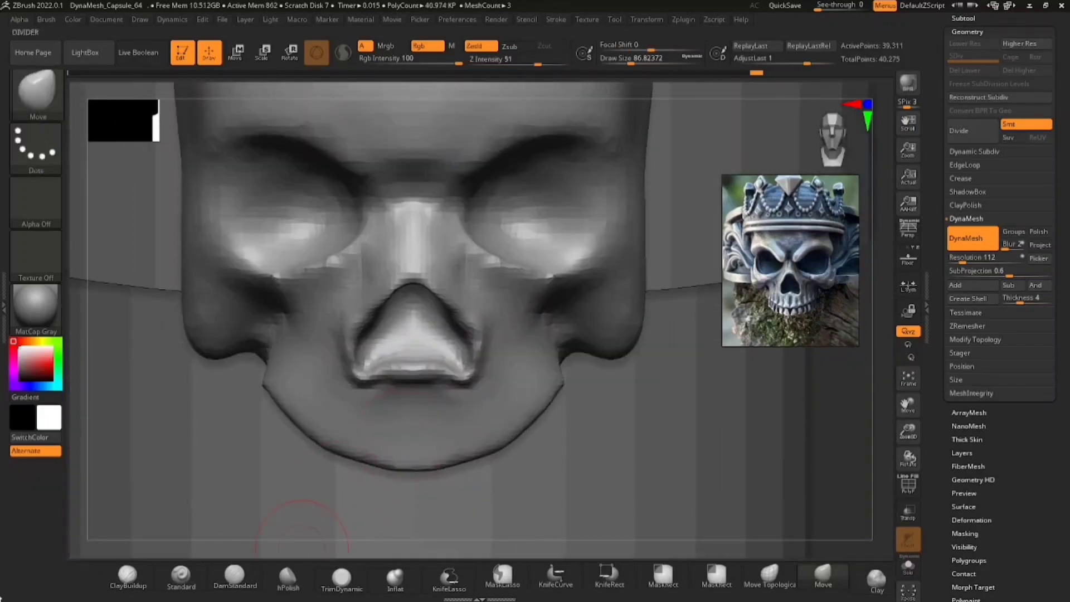
# Step: Show the reference overlay and fit the lower corners of the nose cavity to it with the Move brush at draw size about 49
pyautogui.click(909, 265)
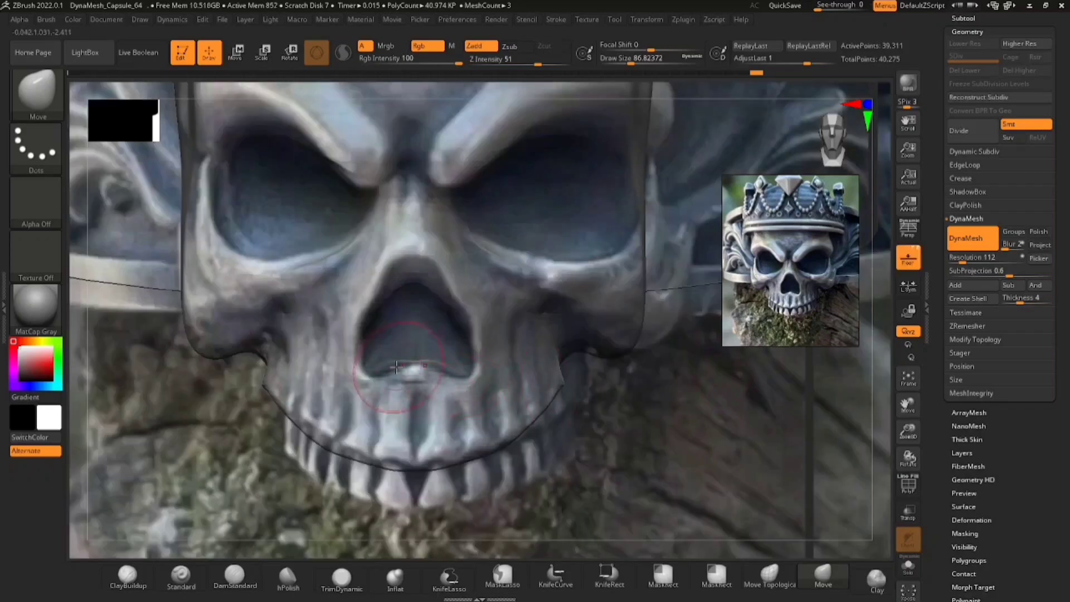
pyautogui.keyDown('ctrl'); pyautogui.moveTo(384, 362); pyautogui.dragTo(301, 408, button='right'); pyautogui.keyUp('ctrl')
pyautogui.press('space')
pyautogui.moveTo(365, 360)
pyautogui.mouseDown()
pyautogui.moveTo(354, 360)
pyautogui.moveTo(384, 379)
pyautogui.mouseUp()
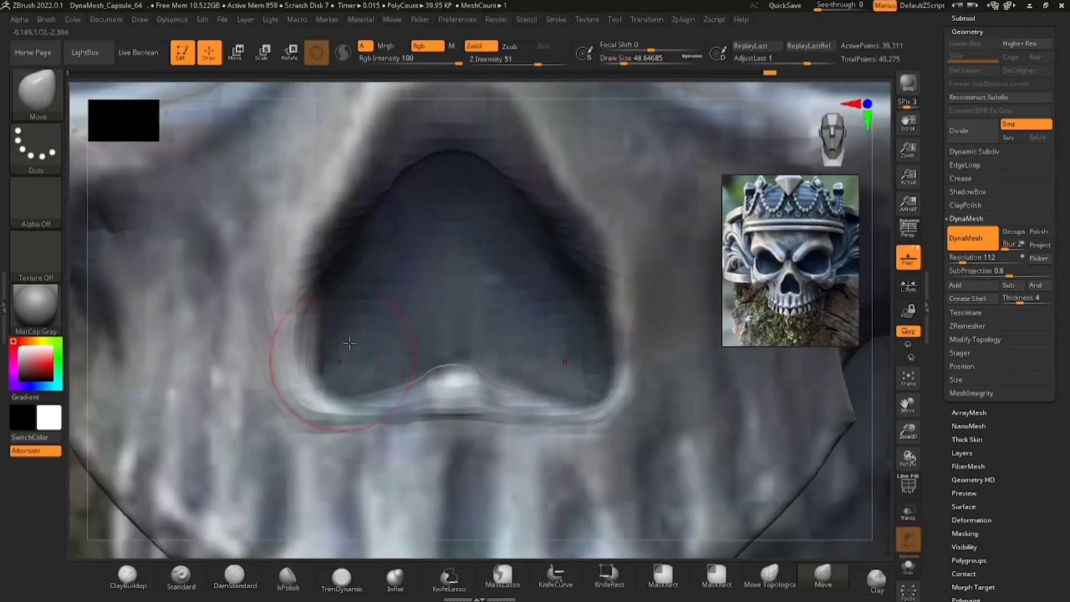
pyautogui.keyDown('alt'); pyautogui.moveTo(412, 203); pyautogui.dragTo(409, 390, button='right'); pyautogui.keyUp('alt')
# Step: Pull the upper edge of the nose cavity up to the reference outline with the Move brush at draw size about 59, and hide the overlay
pyautogui.press('space')
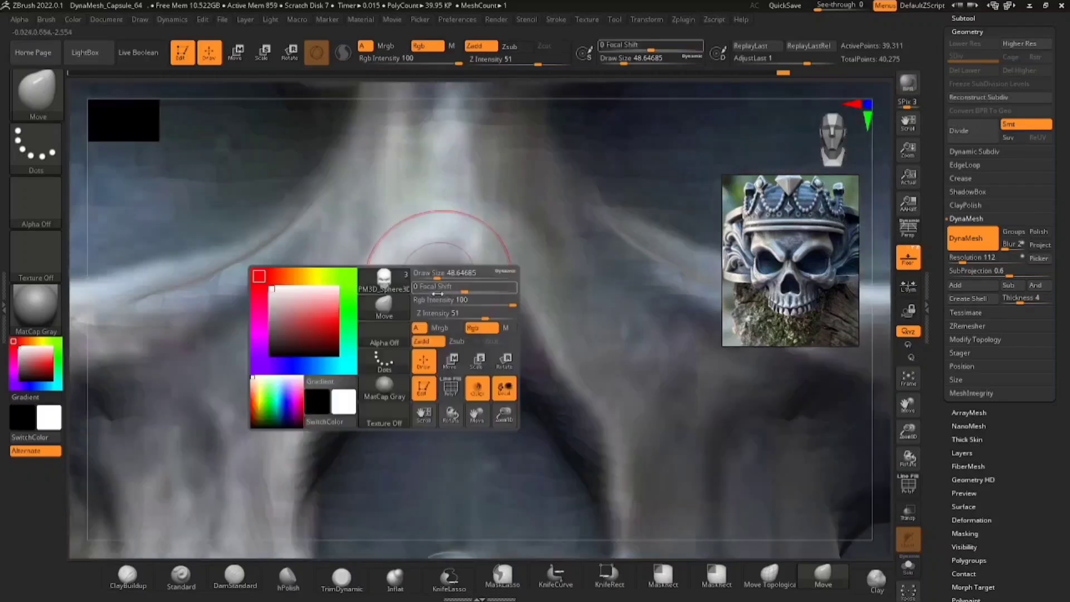
pyautogui.moveTo(440, 272); pyautogui.dragTo(446, 271)
pyautogui.moveTo(440, 332); pyautogui.dragTo(441, 282)
pyautogui.moveTo(407, 339)
pyautogui.mouseDown()
pyautogui.moveTo(392, 346)
pyautogui.moveTo(385, 329)
pyautogui.moveTo(387, 291)
pyautogui.mouseUp()
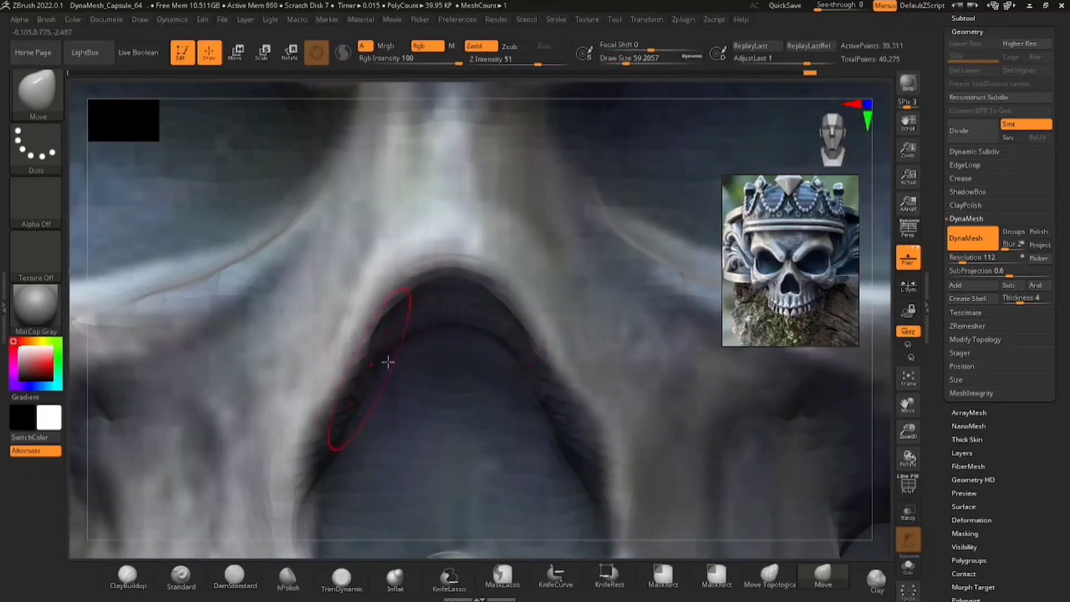
pyautogui.moveTo(443, 332); pyautogui.dragTo(452, 286)
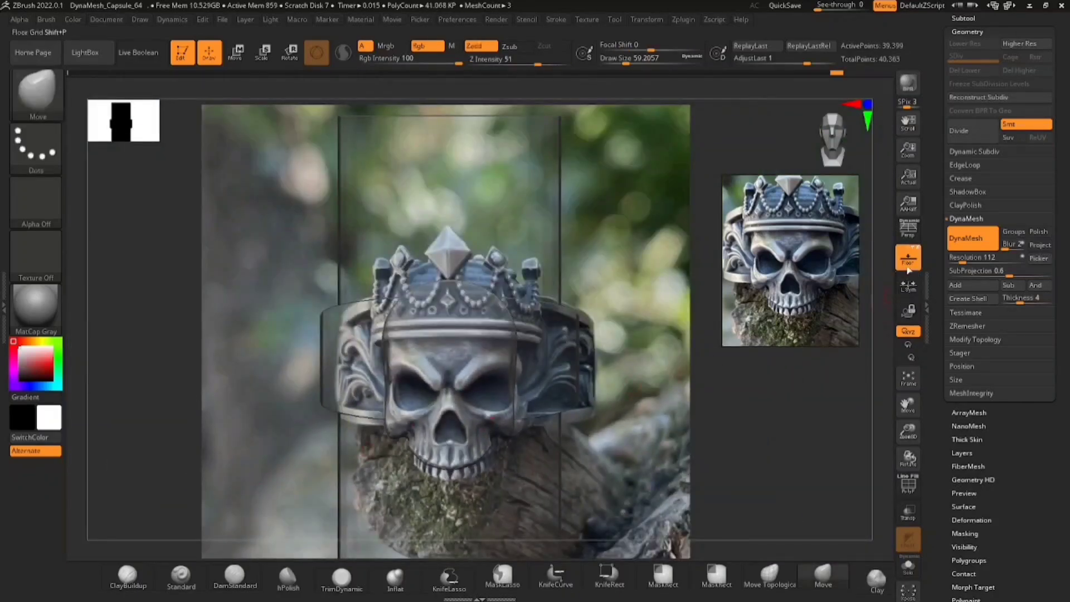
pyautogui.click(908, 269)
pyautogui.keyDown('ctrl'); pyautogui.moveTo(591, 362); pyautogui.dragTo(591, 463, button='right'); pyautogui.keyUp('ctrl')
pyautogui.moveTo(591, 463); pyautogui.dragTo(540, 496, button='right')
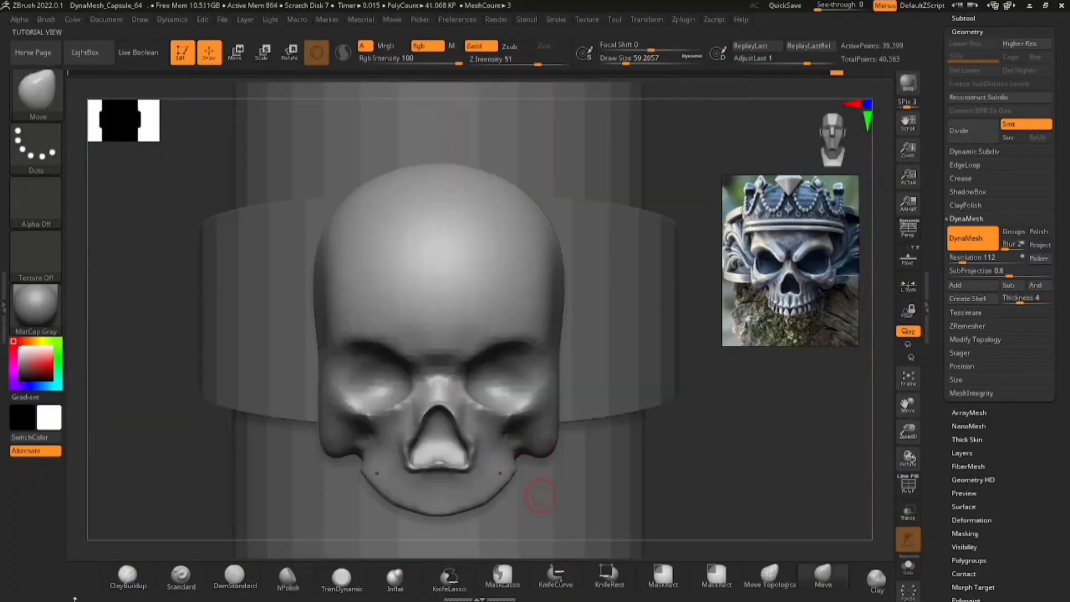
# Step: Compare the skull with the reference by toggling the overlay, and refine its contours to match with the Move brush
pyautogui.click(909, 261)
pyautogui.click(909, 261)
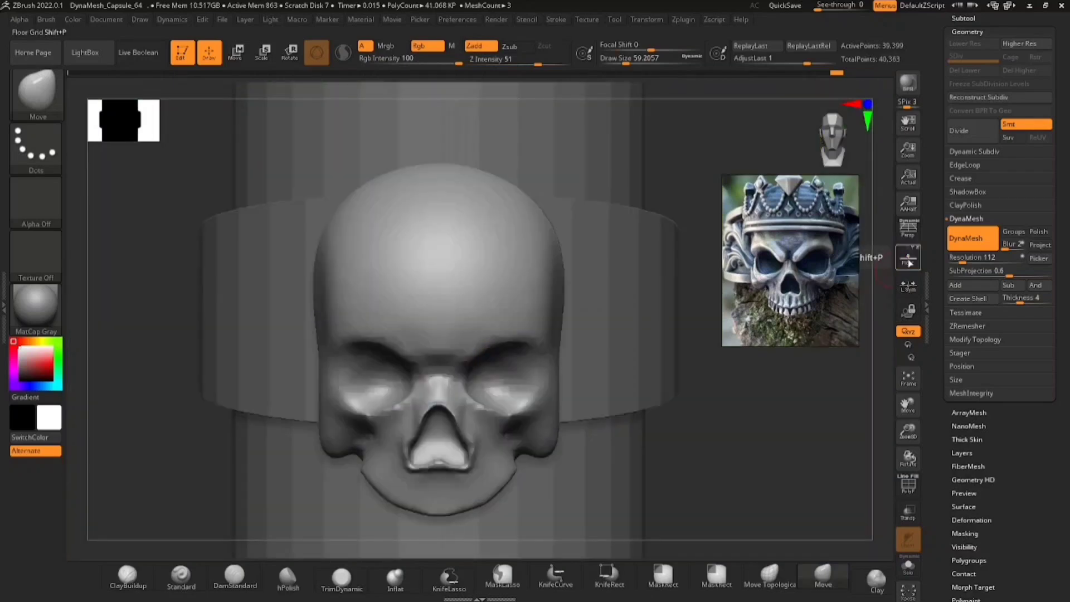
pyautogui.click(909, 261)
pyautogui.click(909, 260)
pyautogui.keyDown('ctrl'); pyautogui.moveTo(346, 442); pyautogui.dragTo(373, 368, button='right'); pyautogui.keyUp('ctrl')
pyautogui.click(907, 261)
pyautogui.press('space')
pyautogui.moveTo(373, 370); pyautogui.dragTo(378, 343)
pyautogui.press('space')
pyautogui.moveTo(478, 332); pyautogui.dragTo(446, 346)
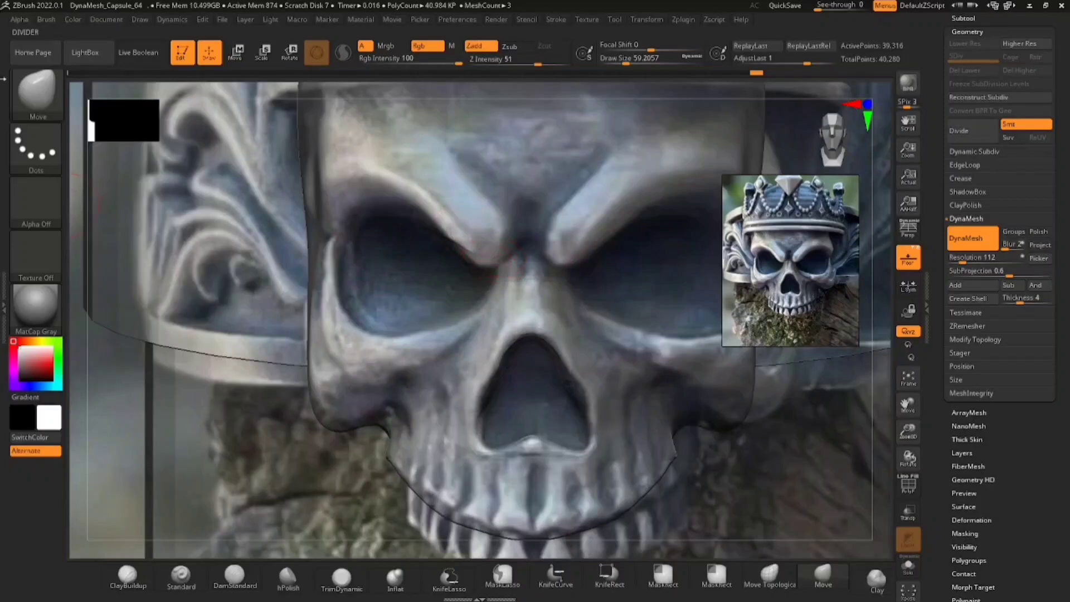
# Step: Build up raised, angled brow ridges along the reference overlay with the Standard brush at draw size about 59, and hide the overlay
pyautogui.press('b')
pyautogui.press('s')
pyautogui.press('t')
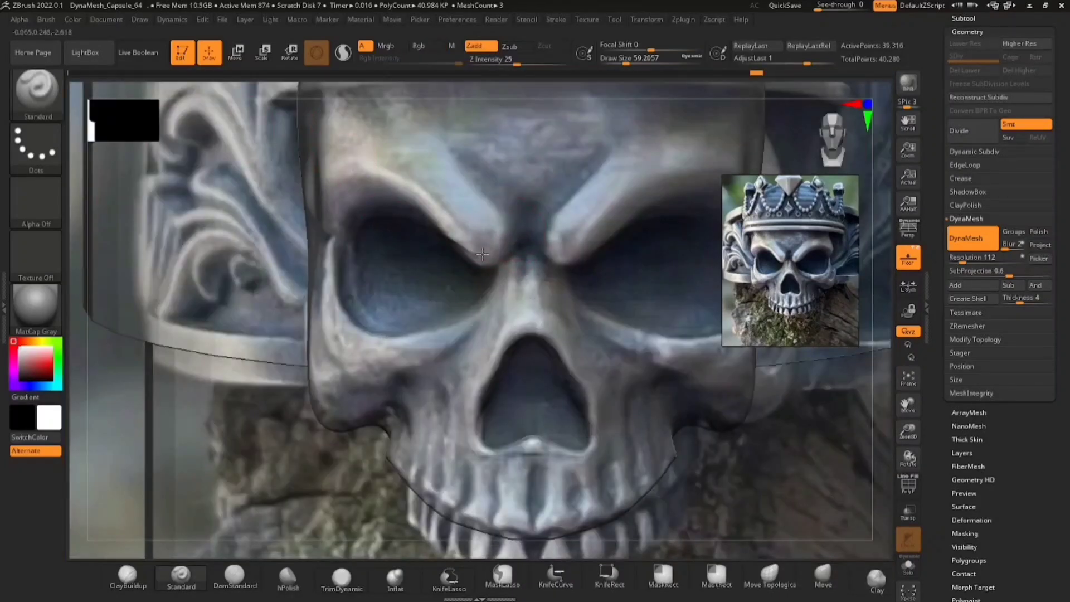
pyautogui.moveTo(331, 207); pyautogui.dragTo(559, 226)
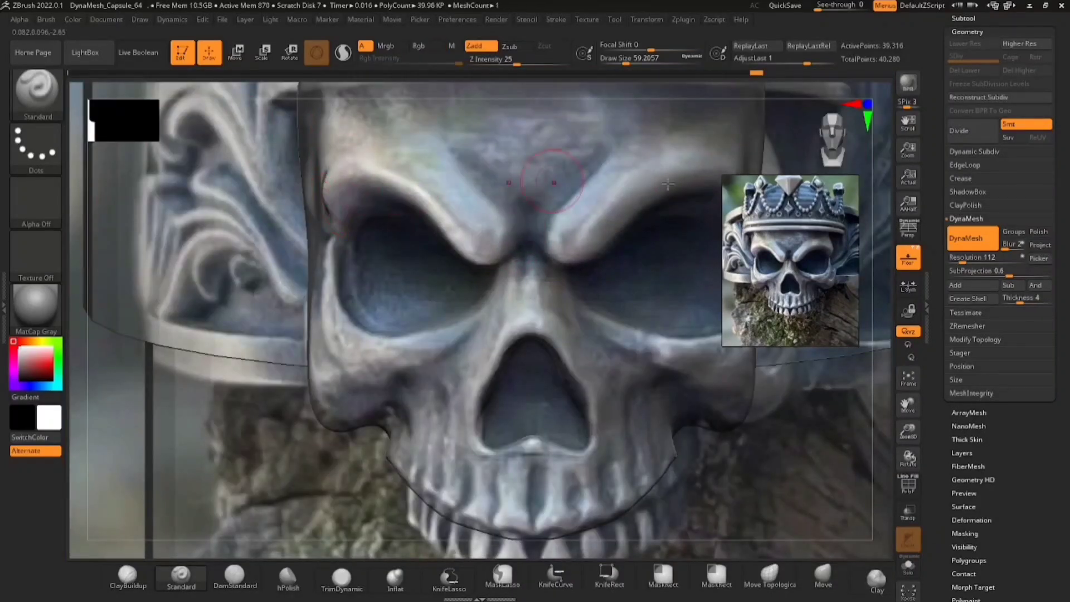
pyautogui.hotkey('shift', 'p')
# Step: Carve a dip between the brow ridges with the Standard brush, smooth the area above it, and refresh the DynaMesh
pyautogui.keyDown('ctrl'); pyautogui.moveTo(551, 256); pyautogui.dragTo(513, 222, button='right'); pyautogui.keyUp('ctrl')
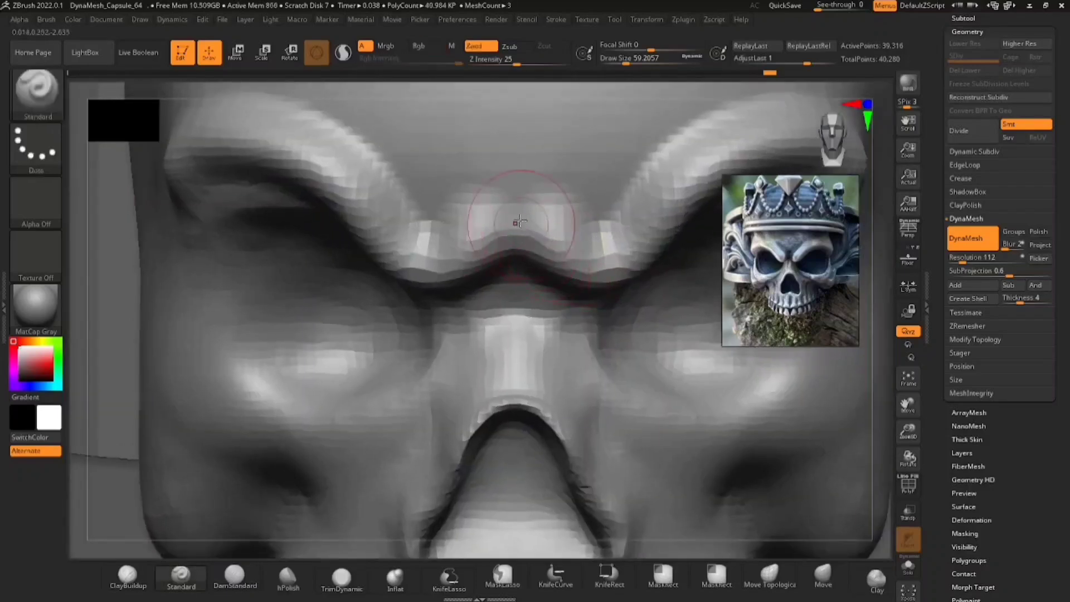
pyautogui.moveTo(513, 218)
pyautogui.keyDown('alt'); pyautogui.mouseDown()
pyautogui.moveTo(516, 184)
pyautogui.moveTo(516, 232)
pyautogui.mouseUp(); pyautogui.keyUp('alt')
pyautogui.keyDown('shift'); pyautogui.moveTo(468, 195); pyautogui.dragTo(494, 177); pyautogui.keyUp('shift')
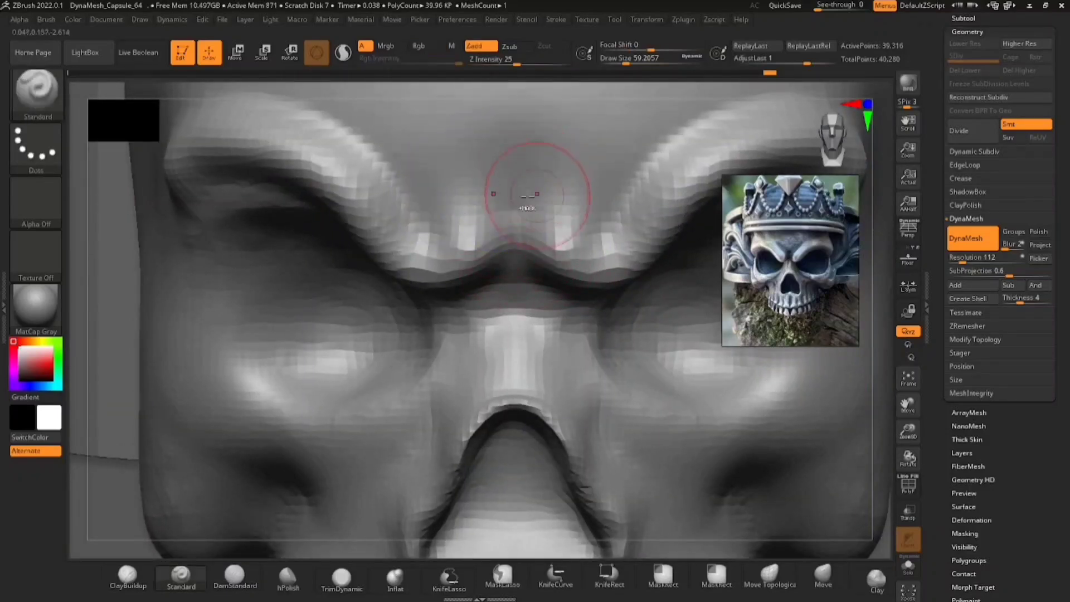
pyautogui.keyDown('ctrl'); pyautogui.moveTo(532, 184); pyautogui.dragTo(468, 267, button='right'); pyautogui.keyUp('ctrl')
pyautogui.keyDown('ctrl'); pyautogui.moveTo(251, 295); pyautogui.dragTo(207, 413); pyautogui.keyUp('ctrl')
pyautogui.moveTo(585, 232); pyautogui.dragTo(450, 441, button='right')
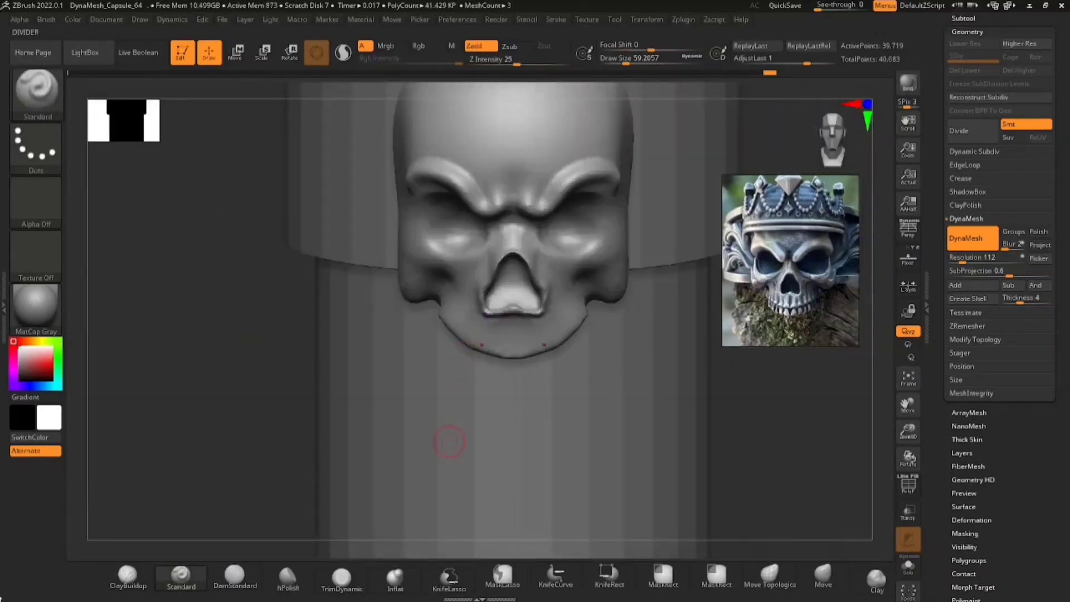
# Step: Extend the outer end of the brow ridge down around the side of the eye socket with the Standard brush
pyautogui.keyDown('alt'); pyautogui.moveTo(469, 308); pyautogui.dragTo(504, 365, button='right'); pyautogui.keyUp('alt')
pyautogui.moveTo(395, 401)
pyautogui.mouseDown(button='right')
pyautogui.moveTo(524, 404)
pyautogui.moveTo(519, 357)
pyautogui.mouseUp(button='right')
pyautogui.moveTo(478, 196)
pyautogui.mouseDown()
pyautogui.moveTo(440, 234)
pyautogui.moveTo(607, 220)
pyautogui.mouseUp()
pyautogui.hotkey('ctrl', 'z')
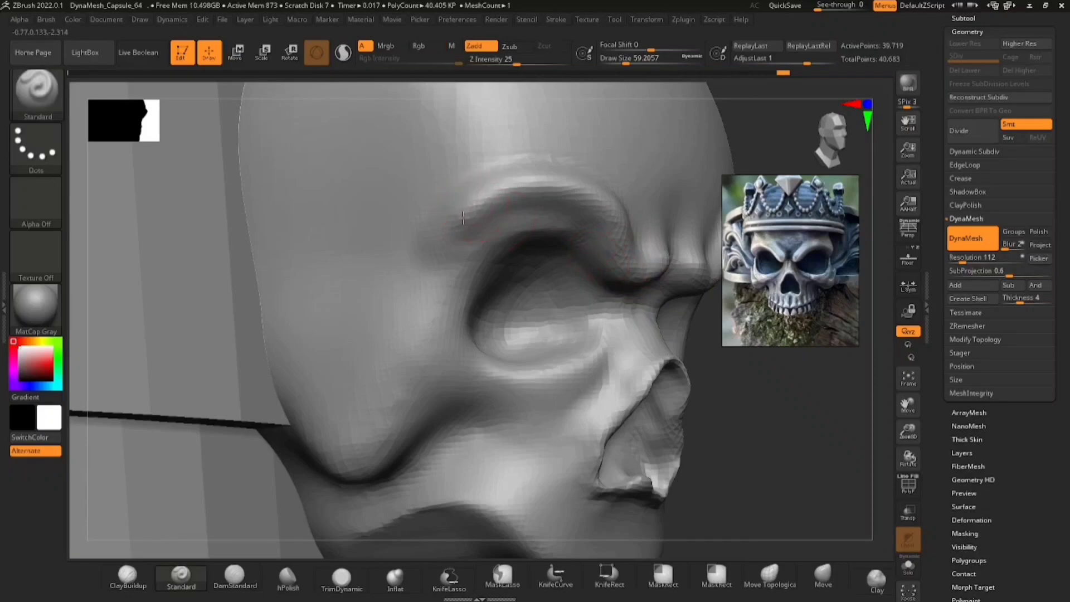
pyautogui.moveTo(466, 207); pyautogui.dragTo(436, 249)
pyautogui.moveTo(431, 327); pyautogui.dragTo(454, 334, button='right')
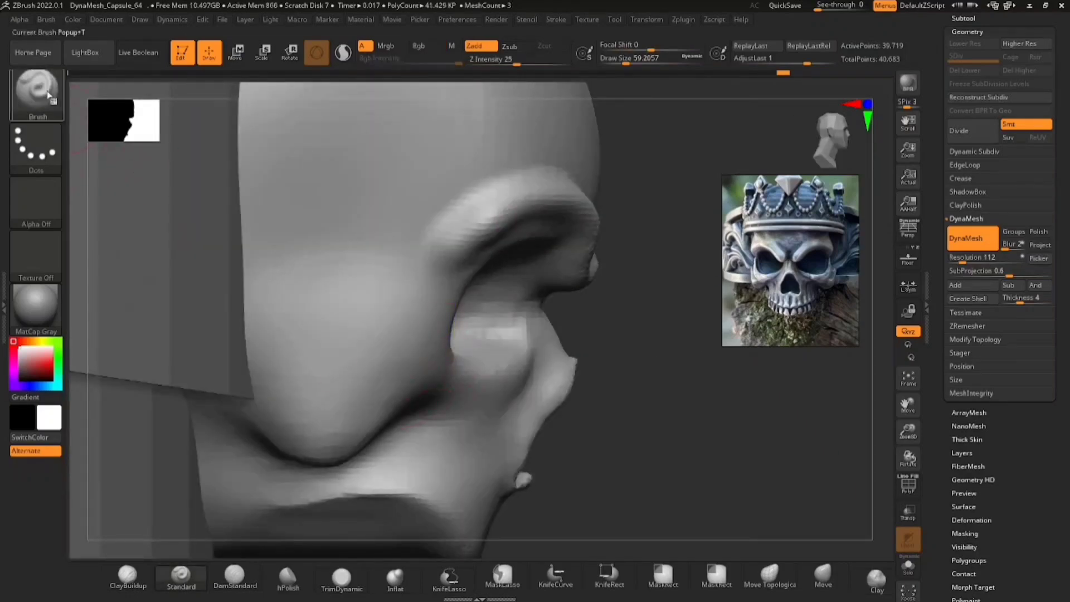
# Step: Reshape the outer edge of the eye socket with the Move brush, reducing the draw size to about 83
pyautogui.press('b')
pyautogui.press('m')
pyautogui.click(586, 396)
pyautogui.press('space')
pyautogui.moveTo(444, 313)
pyautogui.mouseDown()
pyautogui.moveTo(459, 312)
pyautogui.moveTo(439, 266)
pyautogui.moveTo(513, 186)
pyautogui.mouseUp()
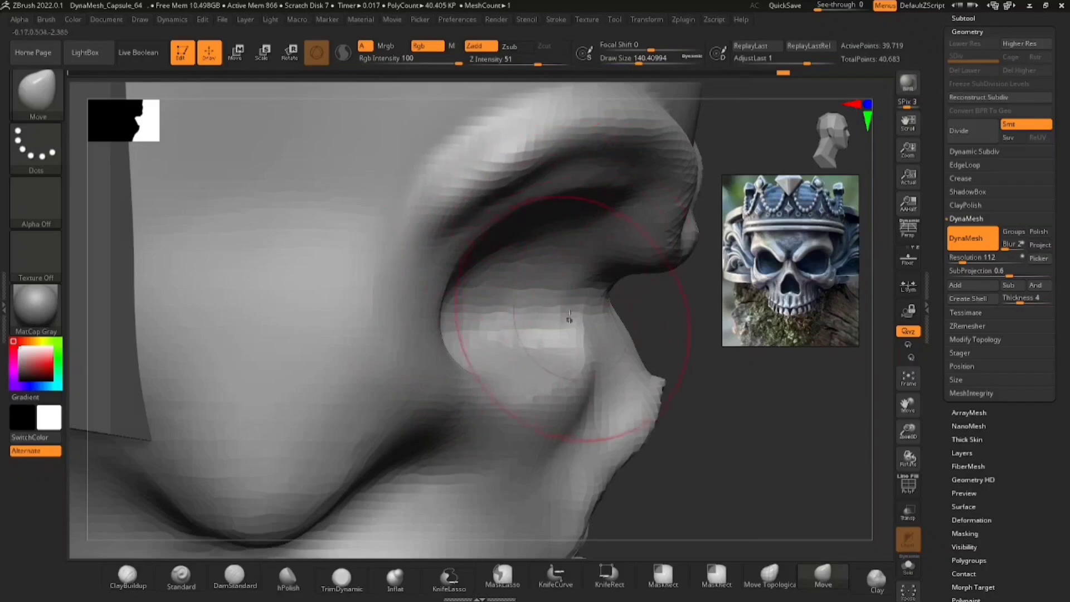
pyautogui.moveTo(422, 305); pyautogui.dragTo(408, 310)
pyautogui.moveTo(412, 326)
pyautogui.mouseDown(button='right')
pyautogui.moveTo(323, 345)
pyautogui.moveTo(433, 358)
pyautogui.mouseUp(button='right')
pyautogui.press('space')
pyautogui.moveTo(447, 312); pyautogui.dragTo(426, 322)
pyautogui.moveTo(412, 328); pyautogui.dragTo(463, 306, button='right')
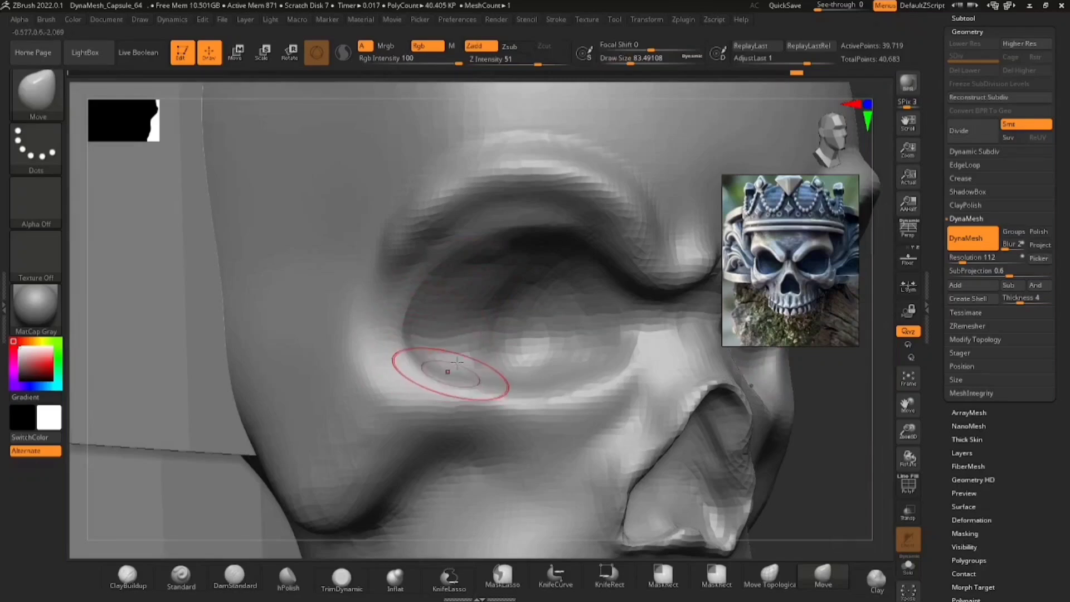
pyautogui.moveTo(501, 270); pyautogui.dragTo(573, 404, button='right')
pyautogui.keyDown('alt'); pyautogui.moveTo(643, 413); pyautogui.dragTo(795, 425, button='right'); pyautogui.keyUp('alt')
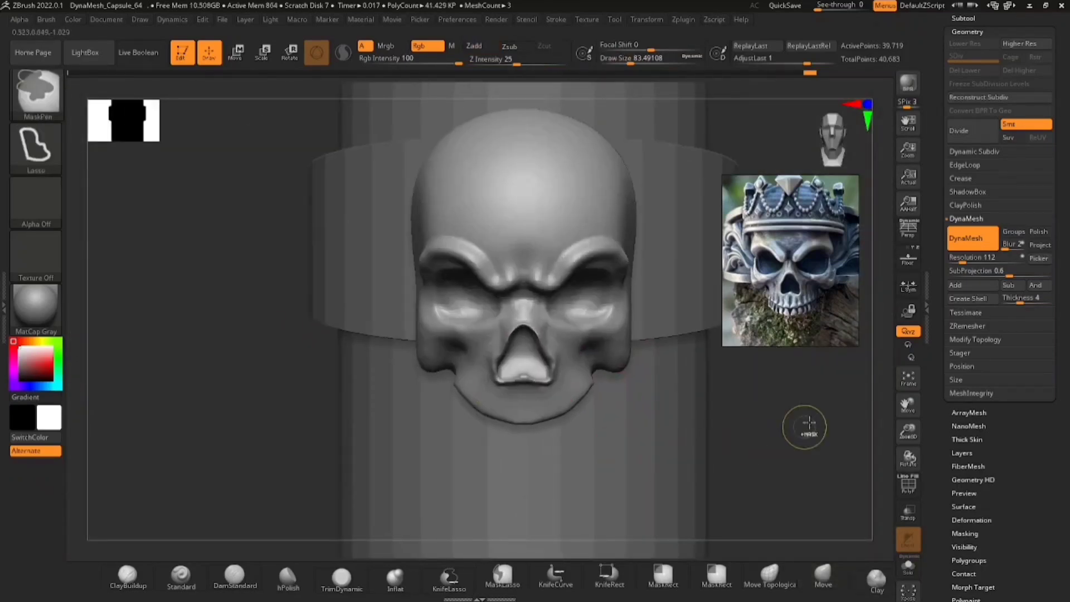
# Step: Flatten the skull's depth slightly with the gizmo and shift it closer to the ring band
pyautogui.moveTo(780, 477); pyautogui.dragTo(484, 432, button='right')
pyautogui.click(239, 56)
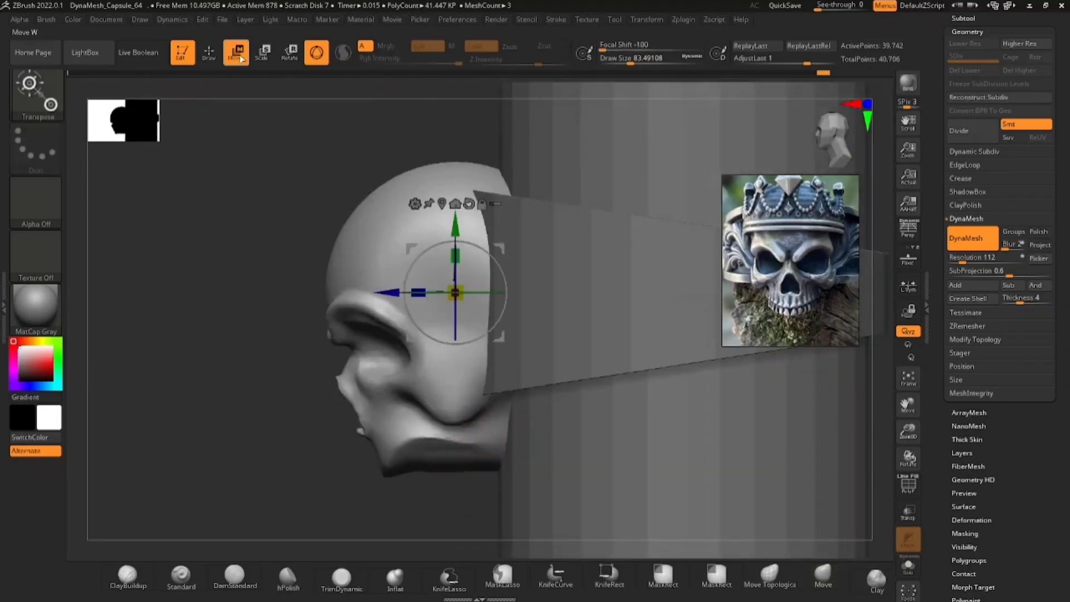
pyautogui.moveTo(424, 299); pyautogui.dragTo(444, 301)
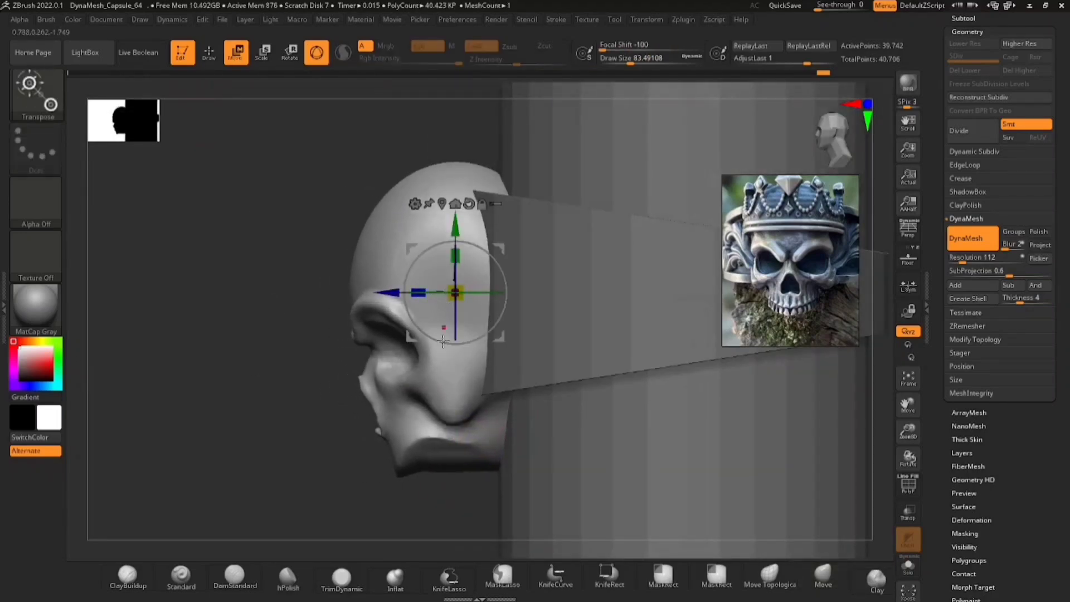
pyautogui.moveTo(443, 340); pyautogui.dragTo(616, 384, button='right')
pyautogui.moveTo(615, 385); pyautogui.dragTo(668, 335, button='right')
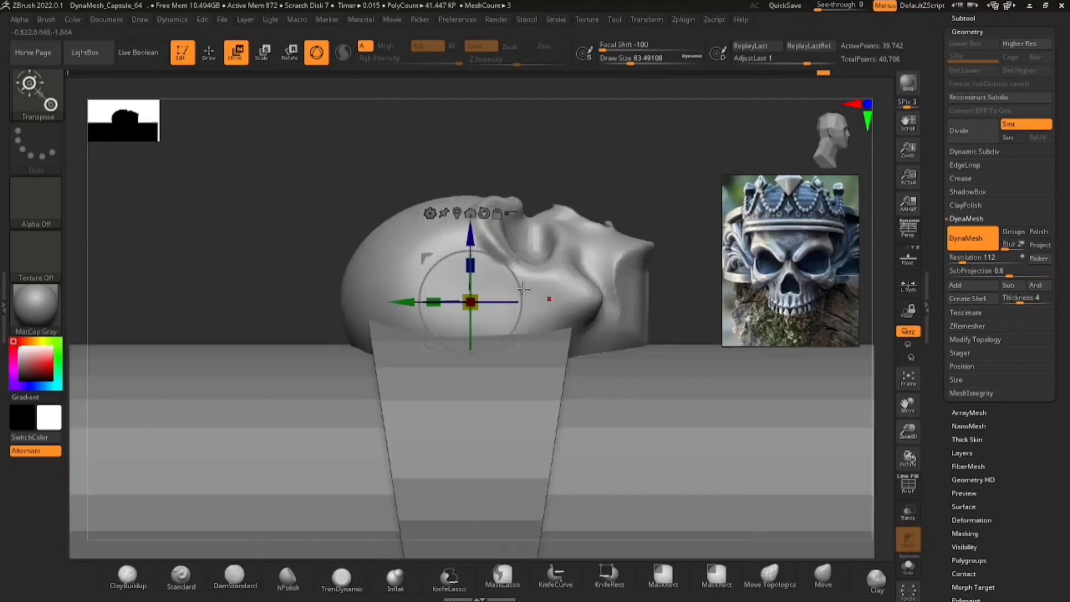
pyautogui.moveTo(471, 236); pyautogui.dragTo(470, 254)
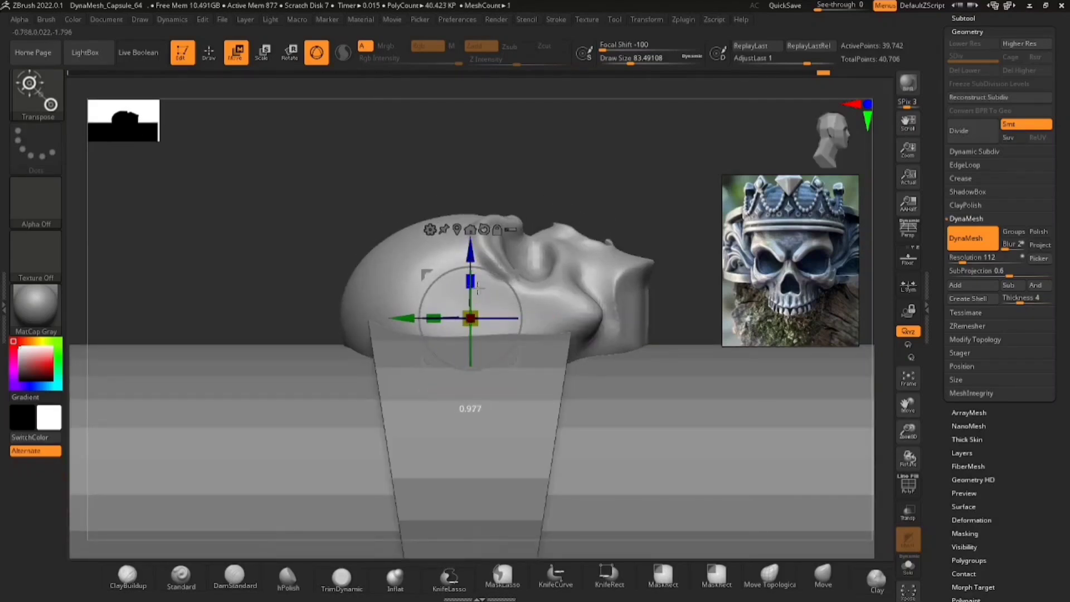
pyautogui.moveTo(478, 288); pyautogui.dragTo(393, 295, button='right')
pyautogui.moveTo(686, 251); pyautogui.dragTo(685, 244)
pyautogui.moveTo(688, 332); pyautogui.dragTo(413, 382, button='right')
# Step: Smooth the skull's surface and refresh its DynaMesh
pyautogui.click(210, 55)
pyautogui.keyDown('ctrl'); pyautogui.moveTo(446, 312); pyautogui.dragTo(473, 375, button='right'); pyautogui.keyUp('ctrl')
pyautogui.moveTo(453, 267)
pyautogui.keyDown('shift'); pyautogui.mouseDown()
pyautogui.moveTo(448, 348)
pyautogui.moveTo(426, 397)
pyautogui.mouseUp(); pyautogui.keyUp('shift')
pyautogui.moveTo(381, 407)
pyautogui.keyDown('ctrl'); pyautogui.mouseDown(button='right')
pyautogui.moveTo(365, 390)
pyautogui.moveTo(425, 433)
pyautogui.moveTo(479, 434)
pyautogui.moveTo(483, 448)
pyautogui.moveTo(507, 377)
pyautogui.moveTo(499, 314)
pyautogui.moveTo(473, 382)
pyautogui.mouseUp(button='right'); pyautogui.keyUp('ctrl')
pyautogui.keyDown('ctrl'); pyautogui.moveTo(240, 435); pyautogui.dragTo(279, 461); pyautogui.keyUp('ctrl')
pyautogui.keyDown('alt'); pyautogui.moveTo(557, 390); pyautogui.dragTo(511, 413, button='right'); pyautogui.keyUp('alt')
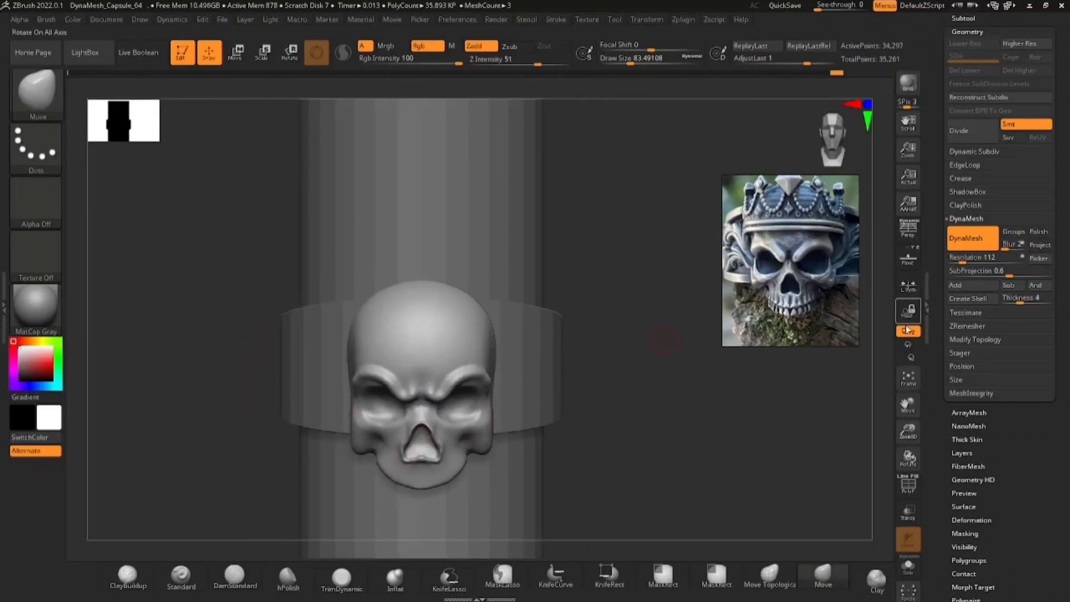
# Step: Append a Cylinder3D as a new subtool for the crown
pyautogui.scroll(-3, 979, 329)
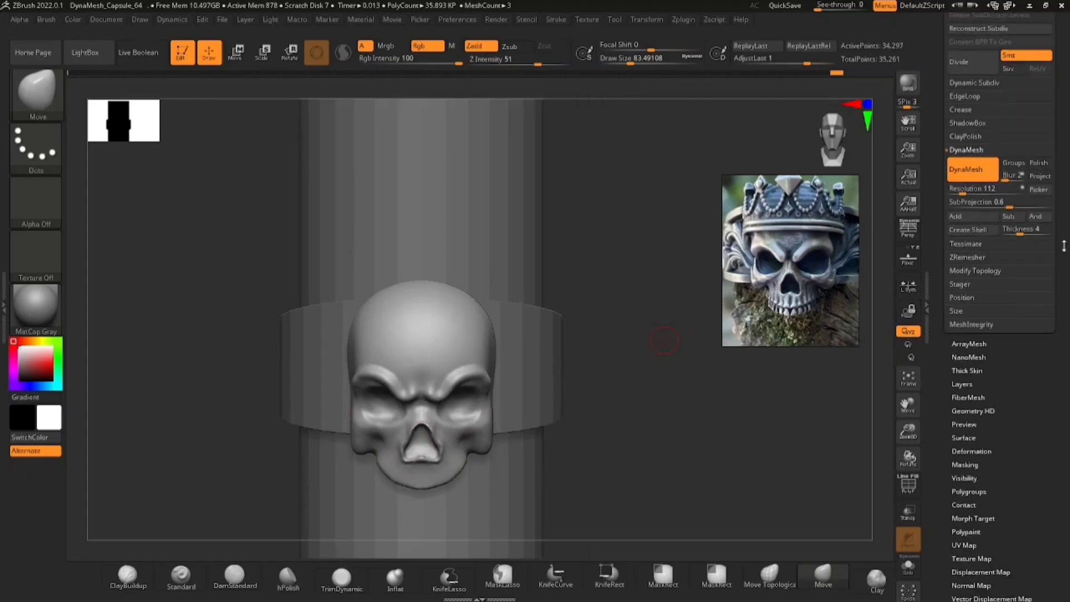
pyautogui.moveTo(1059, 251); pyautogui.dragTo(1065, 363)
pyautogui.click(968, 246)
pyautogui.click(1035, 402)
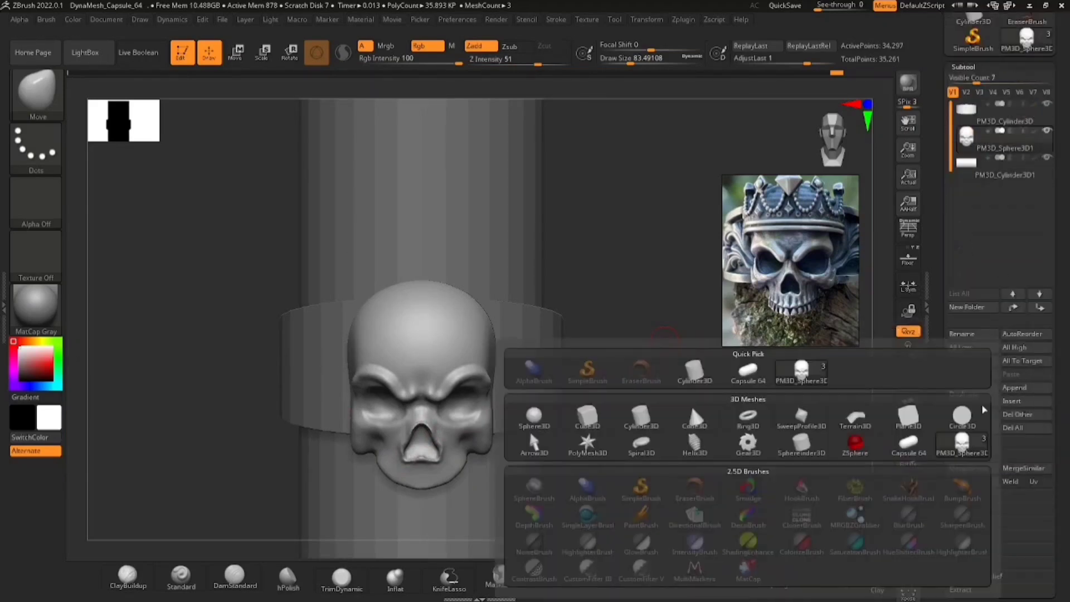
pyautogui.moveTo(634, 420)
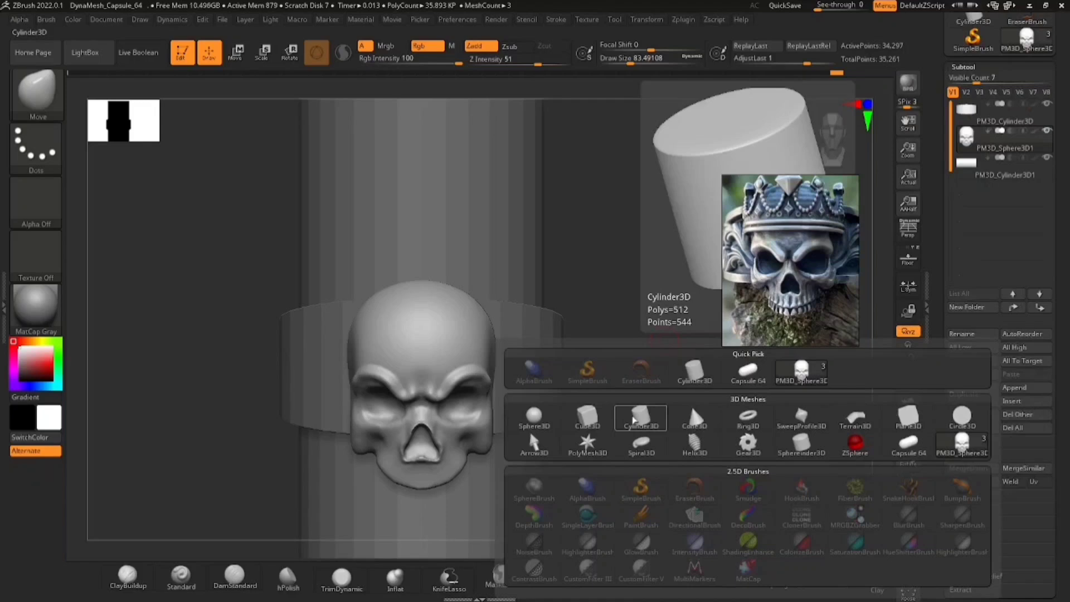
pyautogui.click(634, 420)
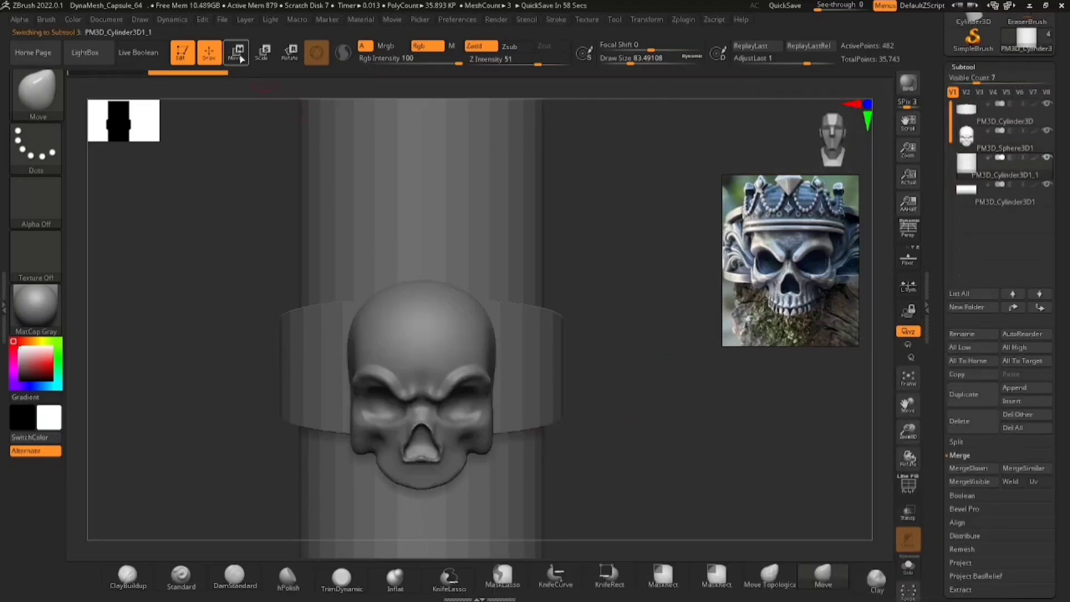
# Step: Scale the cylinder to roughly the skull's width, place it over the forehead and set it back in depth over the skull
pyautogui.click(240, 57)
pyautogui.moveTo(657, 390); pyautogui.dragTo(295, 367)
pyautogui.moveTo(239, 409); pyautogui.dragTo(644, 428)
pyautogui.moveTo(478, 325); pyautogui.dragTo(478, 230)
pyautogui.moveTo(484, 298); pyautogui.dragTo(464, 305)
pyautogui.moveTo(479, 241); pyautogui.dragTo(477, 253)
pyautogui.moveTo(440, 317); pyautogui.dragTo(432, 317)
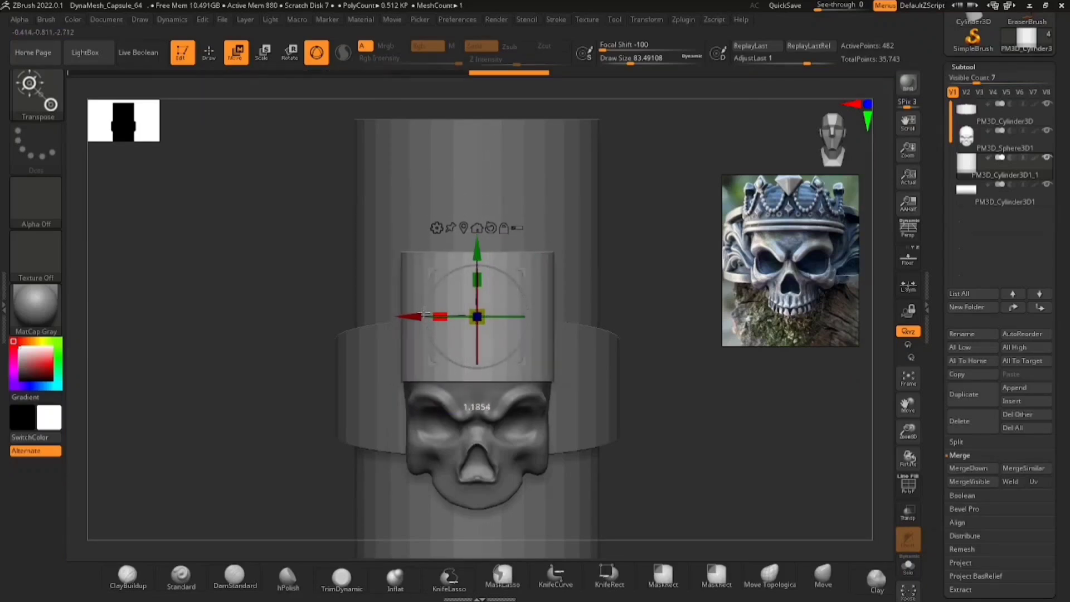
pyautogui.moveTo(652, 384); pyautogui.dragTo(467, 376)
pyautogui.moveTo(499, 328); pyautogui.dragTo(539, 329)
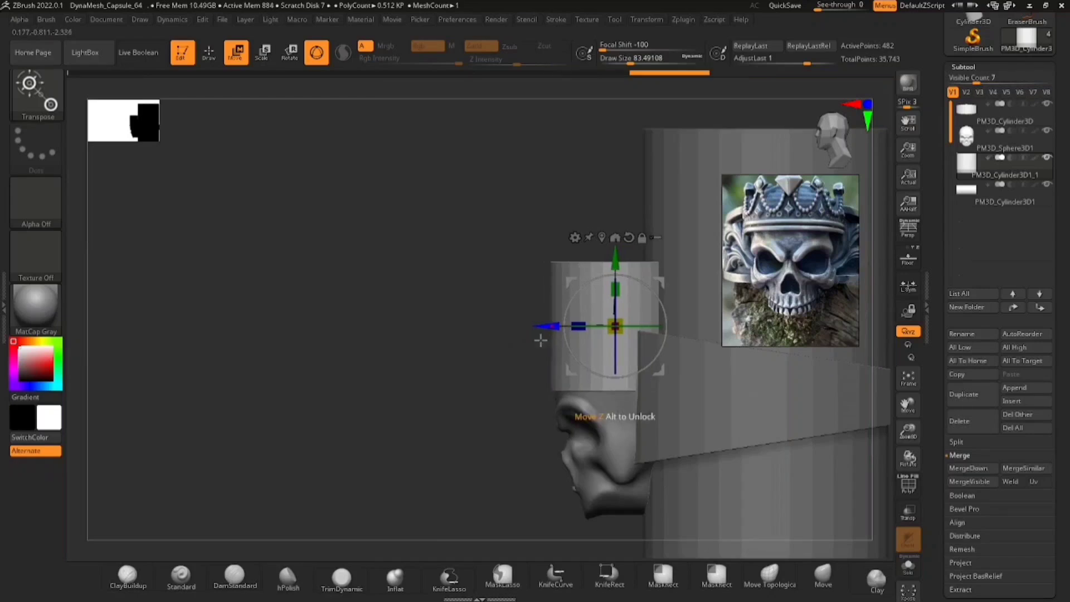
pyautogui.keyDown('shift'); pyautogui.moveTo(516, 384); pyautogui.dragTo(589, 398); pyautogui.keyUp('shift')
# Step: Move the cylinder's pivot to its base and flatten it into a thin band across the forehead
pyautogui.click(630, 237)
pyautogui.moveTo(604, 257); pyautogui.dragTo(603, 321)
pyautogui.click(630, 300)
pyautogui.keyDown('ctrl'); pyautogui.moveTo(674, 352); pyautogui.dragTo(663, 380, button='right'); pyautogui.keyUp('ctrl')
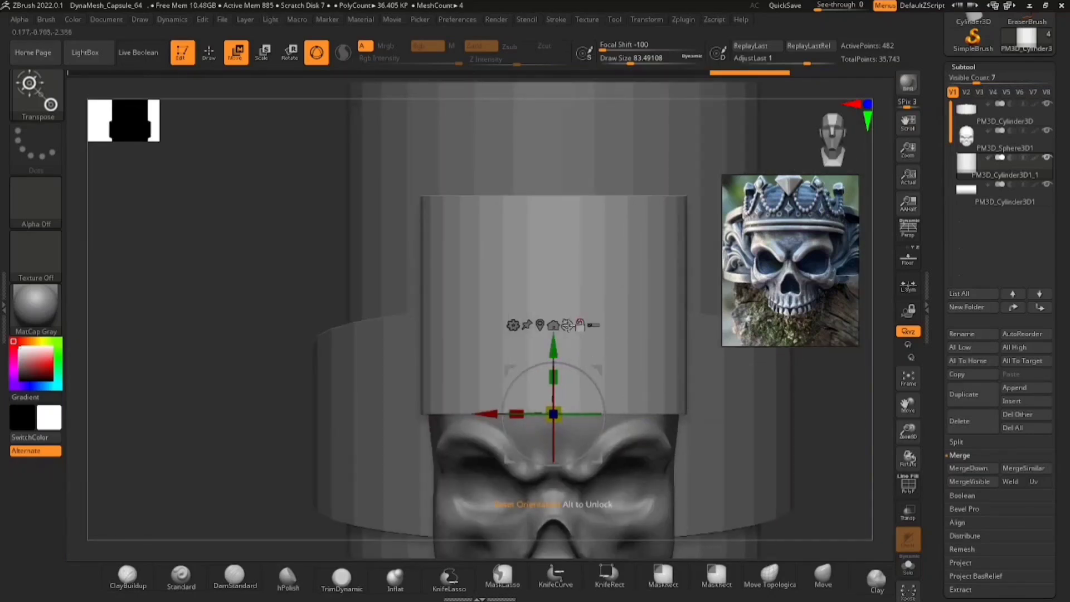
pyautogui.click(580, 325)
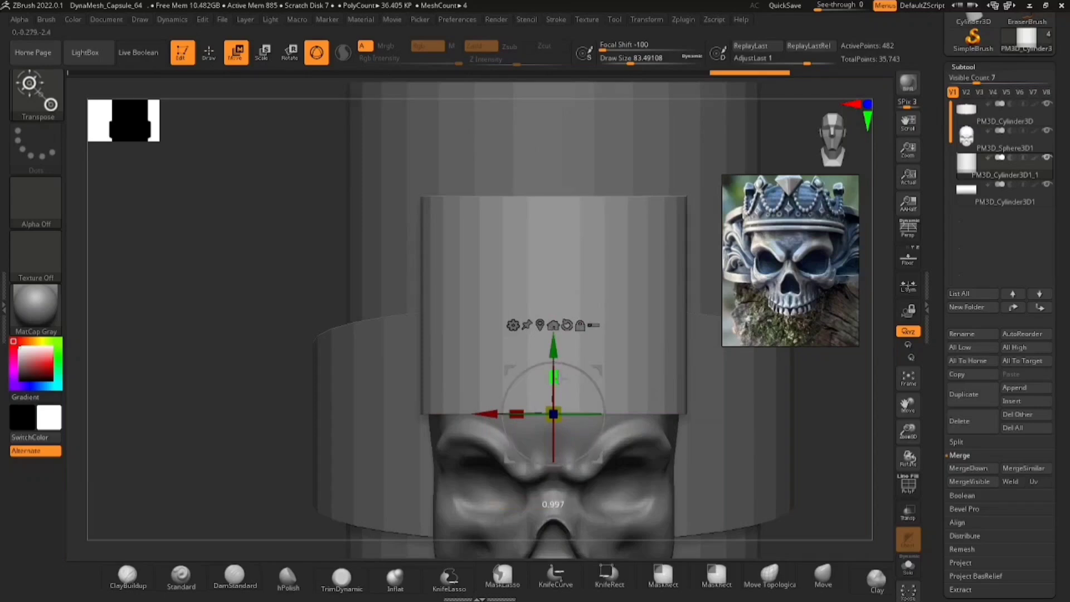
pyautogui.moveTo(558, 379); pyautogui.dragTo(564, 424)
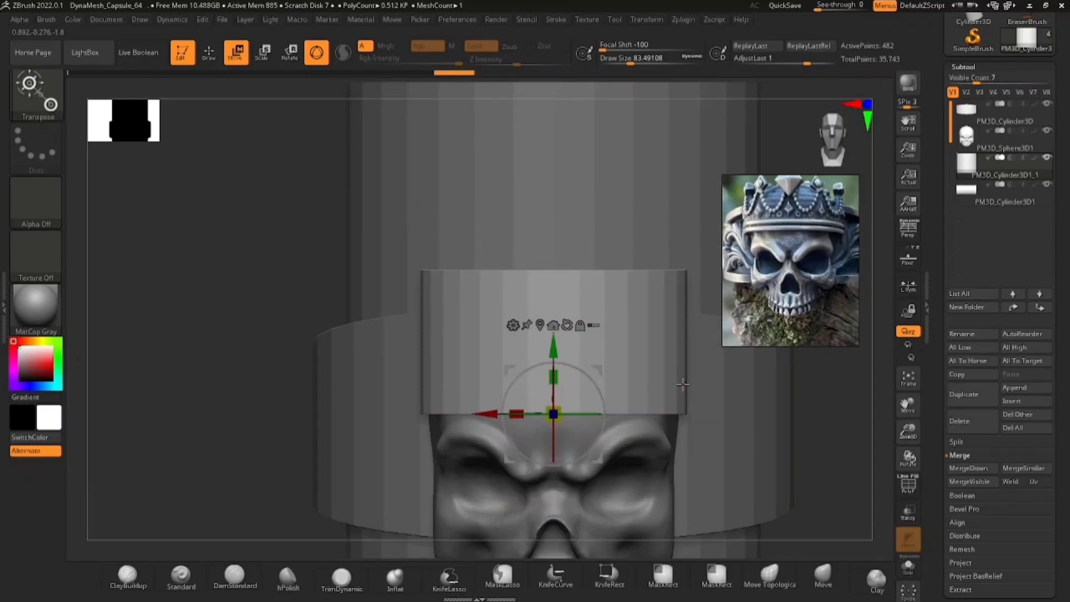
pyautogui.moveTo(554, 379); pyautogui.dragTo(575, 498)
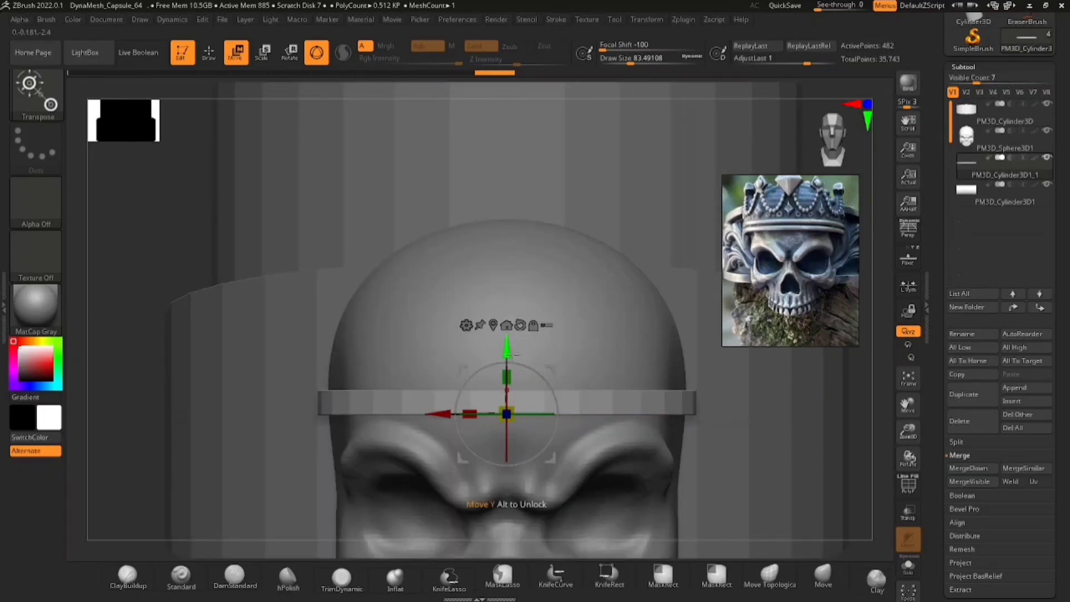
# Step: Copy the thin band directly above itself within the same subtool and clear the mask
pyautogui.moveTo(513, 354); pyautogui.dragTo(519, 315)
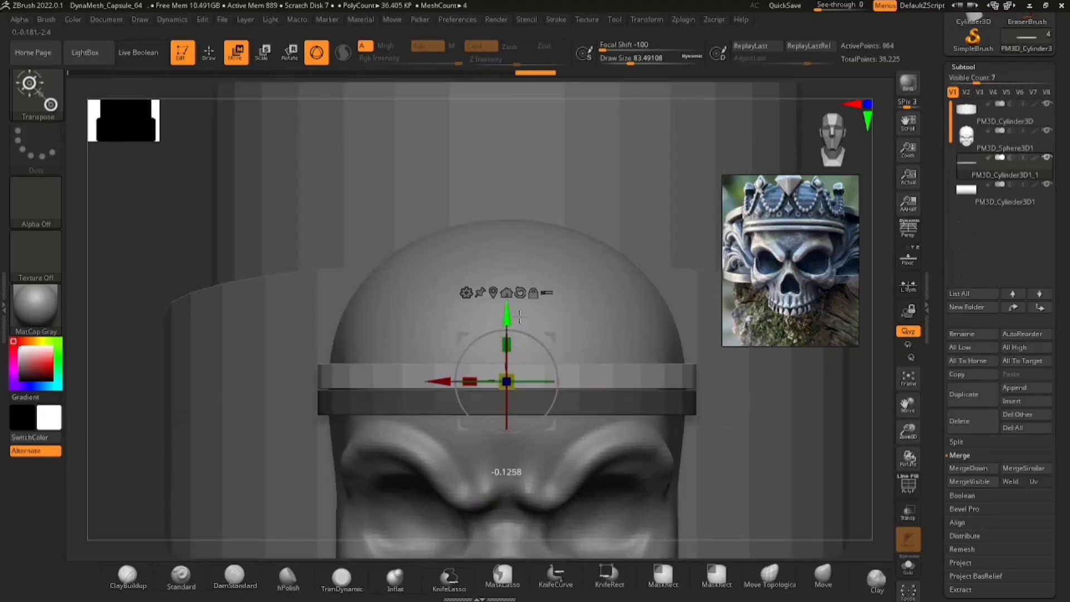
pyautogui.keyDown('ctrl'); pyautogui.moveTo(675, 392); pyautogui.dragTo(671, 351, button='right'); pyautogui.keyUp('ctrl')
pyautogui.keyDown('ctrl'); pyautogui.moveTo(268, 410); pyautogui.dragTo(281, 430); pyautogui.keyUp('ctrl')
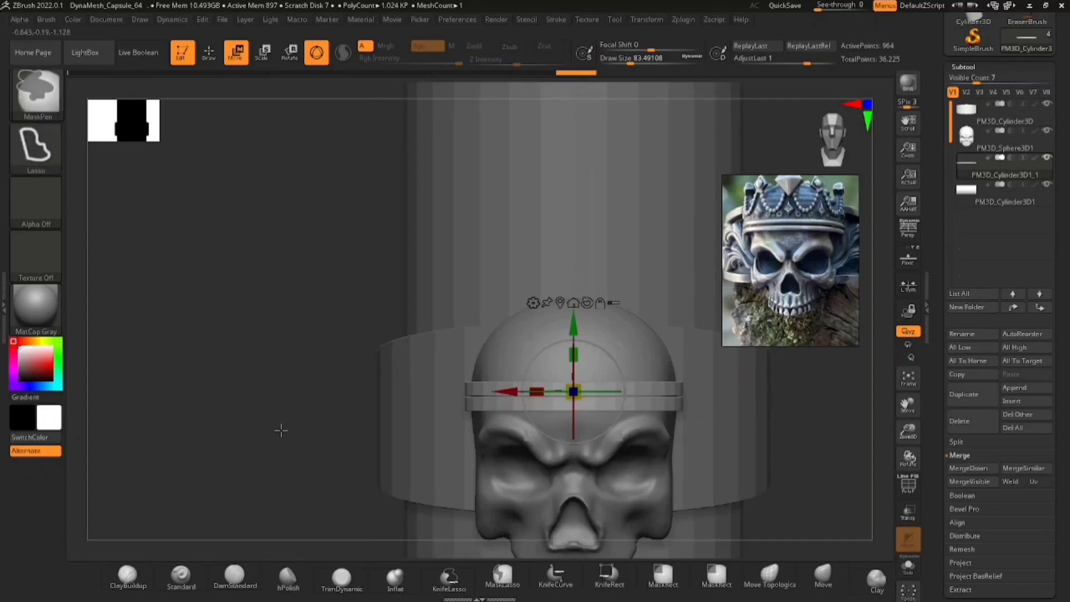
pyautogui.moveTo(357, 262); pyautogui.dragTo(295, 269)
# Step: Widen the pair of bands slightly and raise them to match the crown's rim in the reference overlay
pyautogui.keyDown('ctrl'); pyautogui.moveTo(602, 386); pyautogui.dragTo(615, 416, button='right'); pyautogui.keyUp('ctrl')
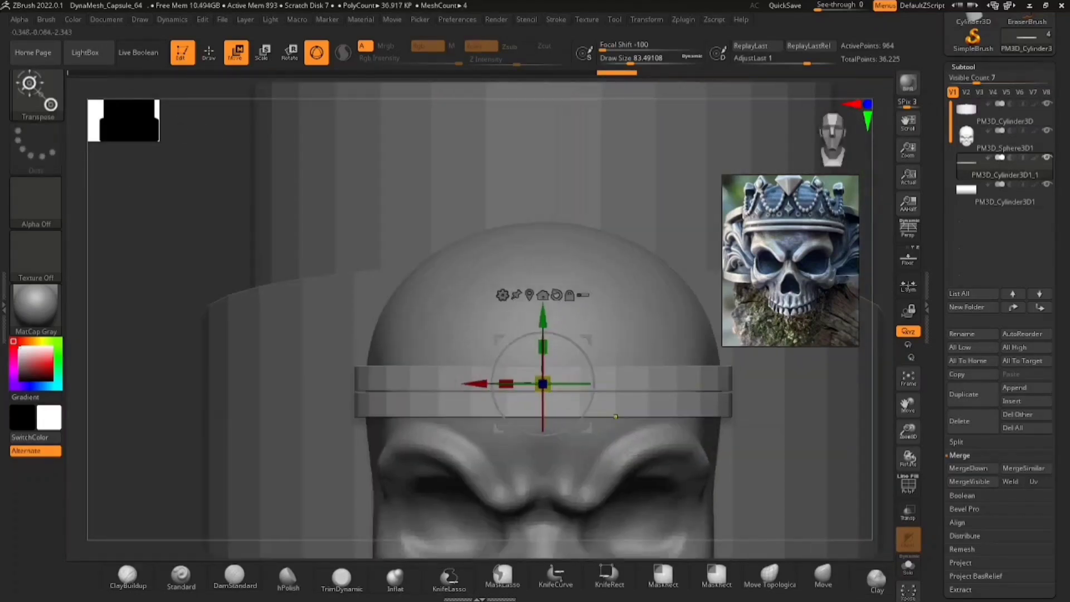
pyautogui.moveTo(502, 388); pyautogui.dragTo(495, 388)
pyautogui.click(907, 257)
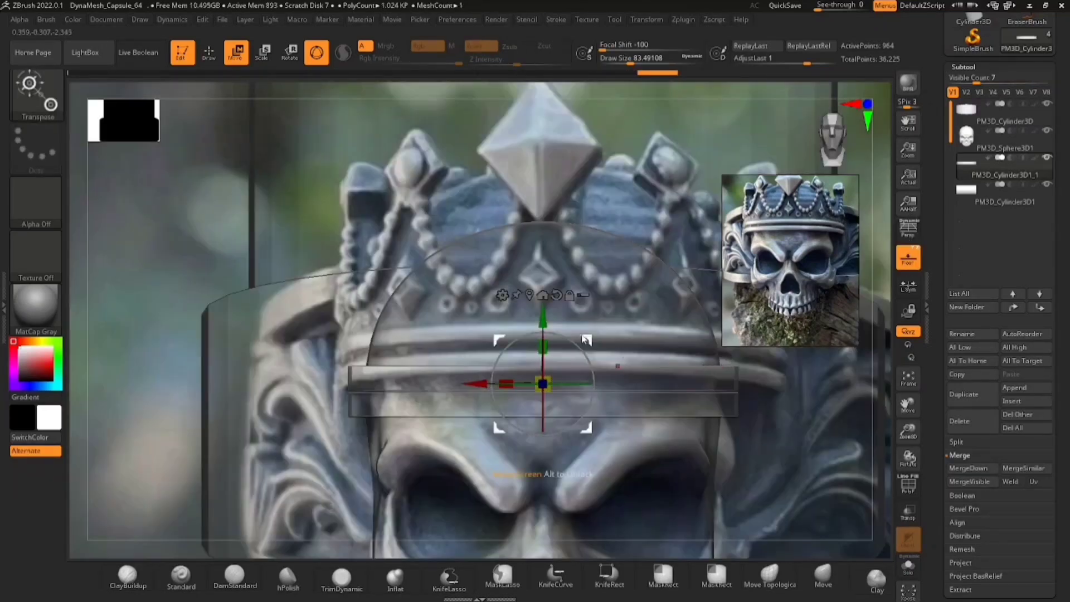
pyautogui.moveTo(543, 318); pyautogui.dragTo(540, 282)
pyautogui.moveTo(620, 377)
pyautogui.keyDown('ctrl'); pyautogui.mouseDown(button='right')
pyautogui.moveTo(622, 346)
pyautogui.moveTo(596, 383)
pyautogui.moveTo(622, 384)
pyautogui.mouseUp(button='right'); pyautogui.keyUp('ctrl')
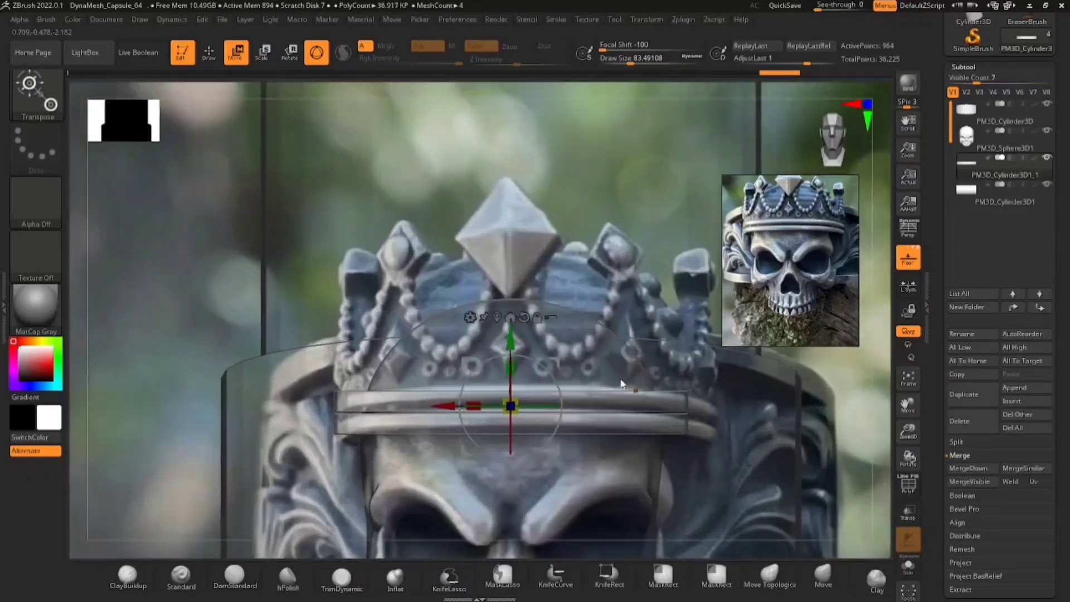
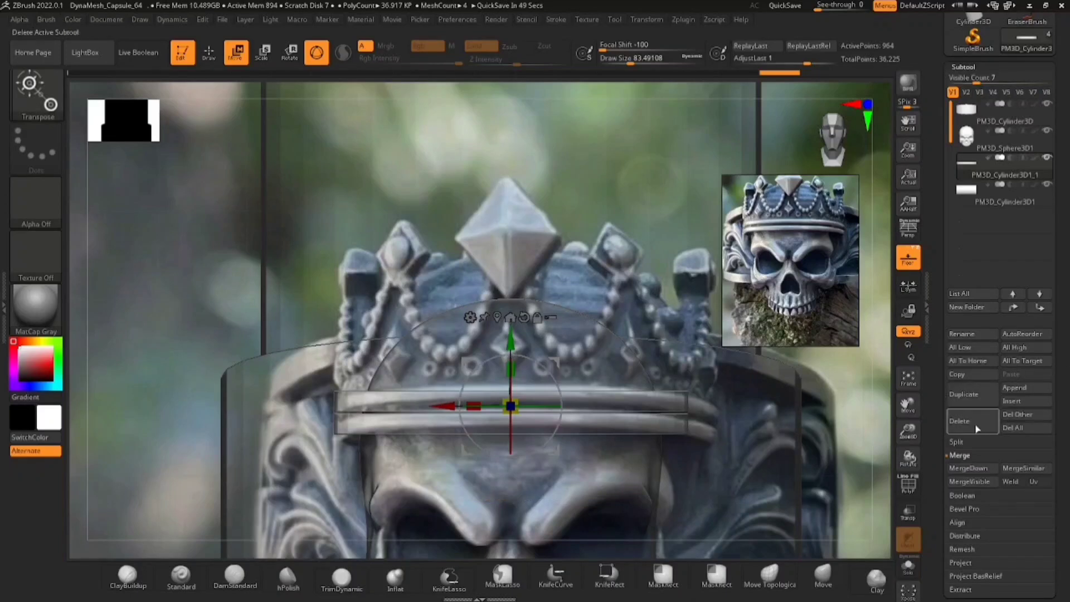
# Step: Split the two crown bands into separate subtools with Split To Parts
pyautogui.click(957, 441)
pyautogui.click(969, 481)
pyautogui.click(827, 490)
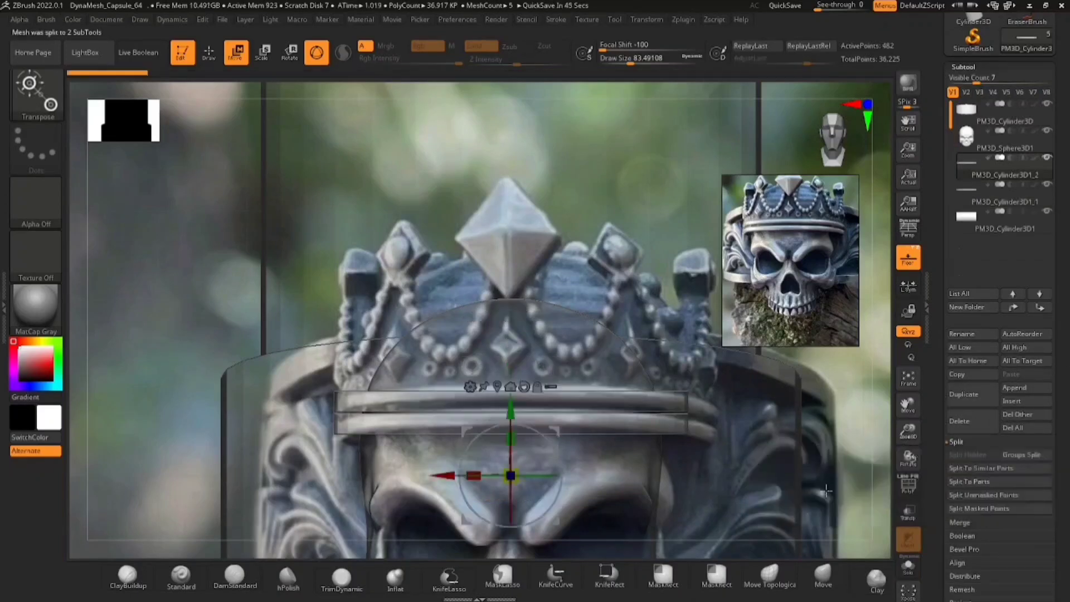
# Step: Duplicate the upper band, raise the copy just above it and push it slightly back in depth
pyautogui.keyDown('alt'); pyautogui.click(542, 412); pyautogui.keyUp('alt')
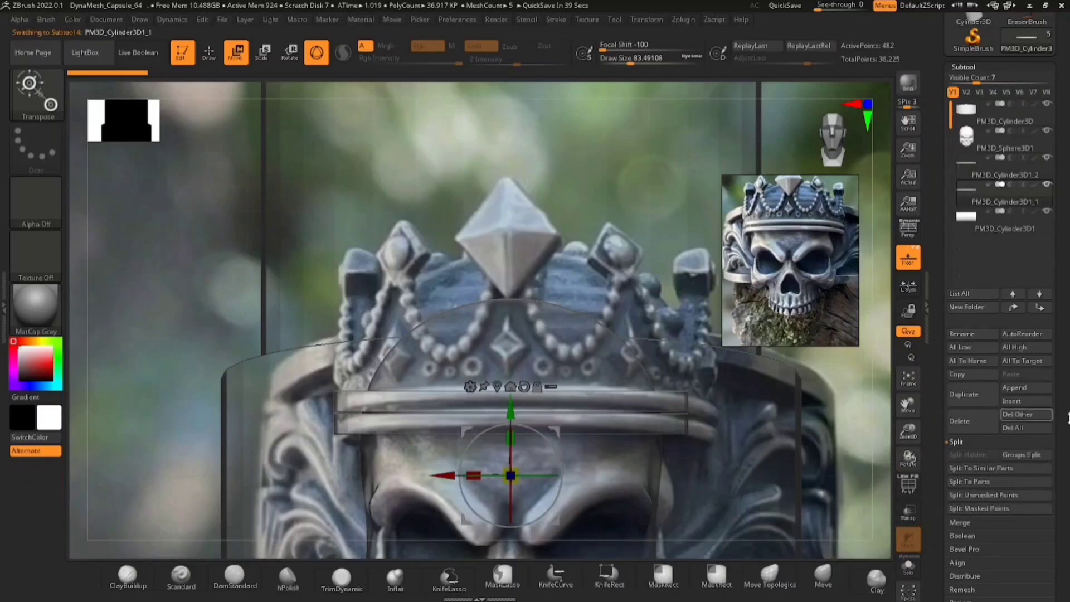
pyautogui.click(966, 396)
pyautogui.moveTo(511, 411)
pyautogui.mouseDown()
pyautogui.moveTo(511, 363)
pyautogui.moveTo(511, 390)
pyautogui.mouseUp()
pyautogui.moveTo(734, 409); pyautogui.dragTo(649, 391)
pyautogui.moveTo(716, 447)
pyautogui.keyDown('alt'); pyautogui.mouseDown()
pyautogui.moveTo(620, 452)
pyautogui.moveTo(729, 457)
pyautogui.mouseUp(); pyautogui.keyUp('alt')
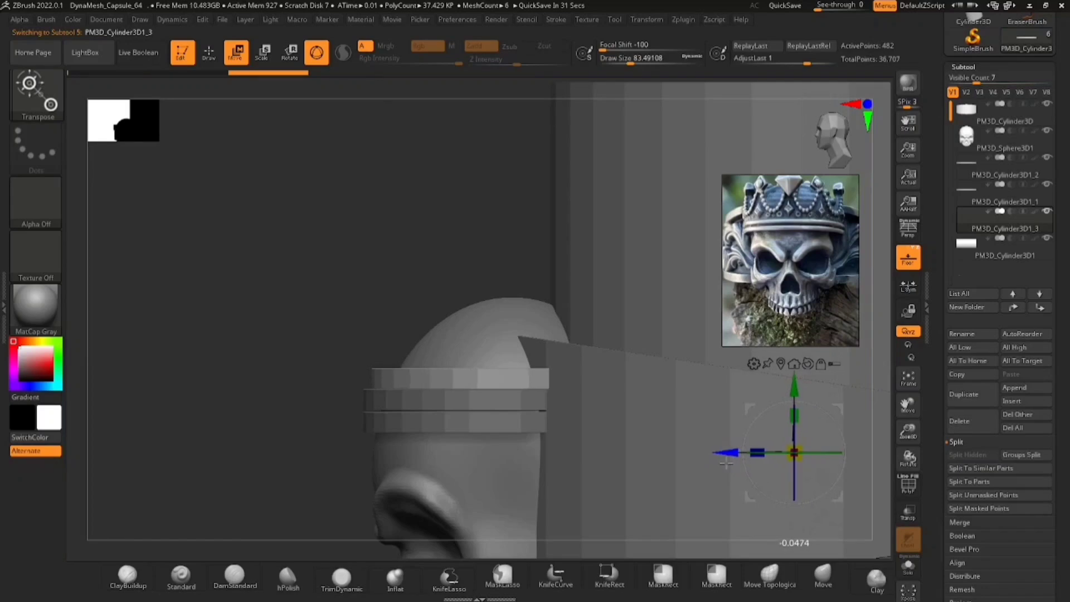
pyautogui.moveTo(657, 449); pyautogui.dragTo(738, 445)
pyautogui.keyDown('alt'); pyautogui.moveTo(602, 454); pyautogui.dragTo(663, 508); pyautogui.keyUp('alt')
# Step: Stretch the duplicated band into a tall cylinder and move it up to cover the crown in the reference
pyautogui.moveTo(473, 463); pyautogui.dragTo(476, 142)
pyautogui.click(460, 412)
pyautogui.moveTo(469, 343); pyautogui.dragTo(487, 183)
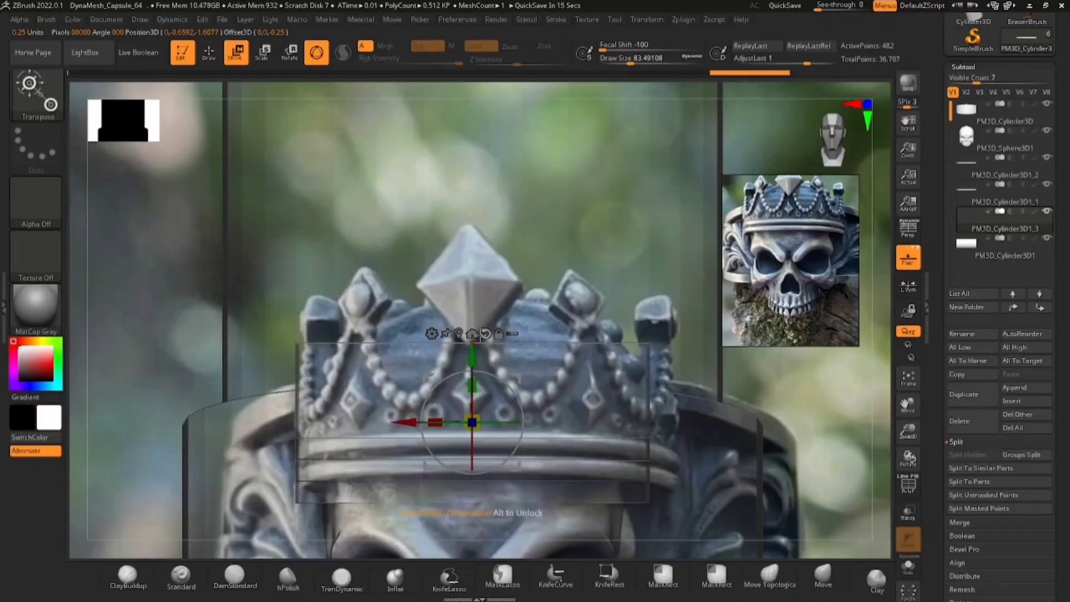
pyautogui.moveTo(479, 361); pyautogui.dragTo(473, 303)
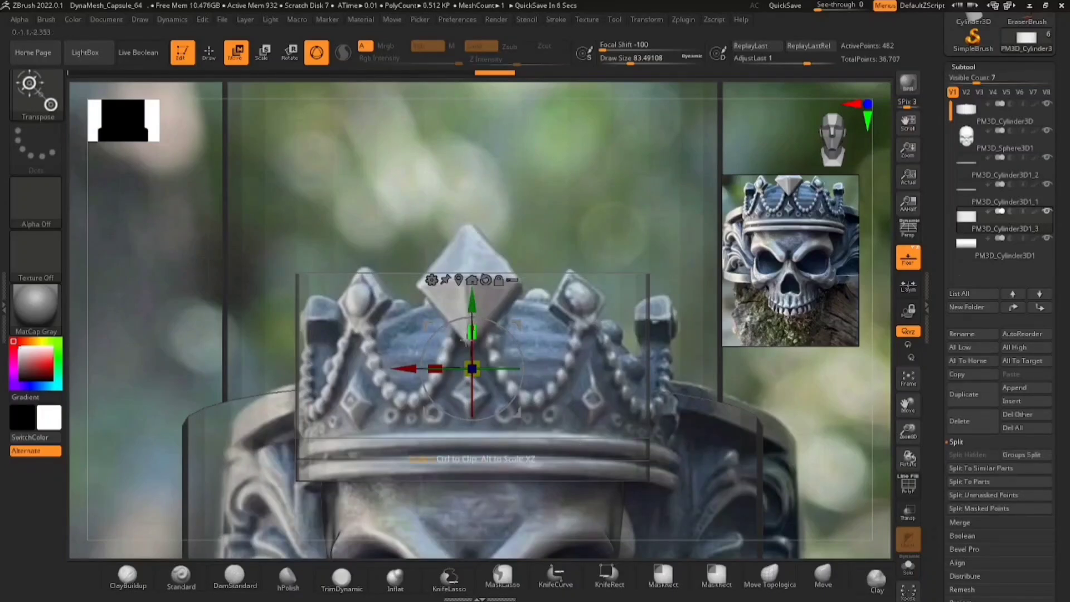
# Step: Flare the crown cylinder's upper end outward by a factor of about 1.056 with a gizmo deformer, and return to sculpting mode
pyautogui.click(432, 279)
pyautogui.click(548, 312)
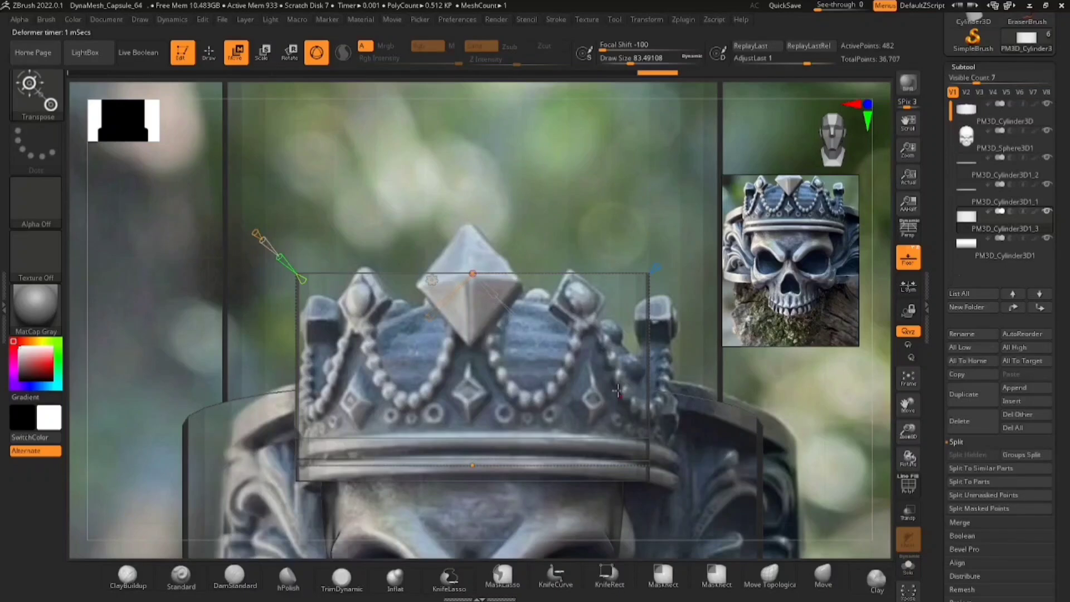
pyautogui.moveTo(500, 294); pyautogui.dragTo(497, 294)
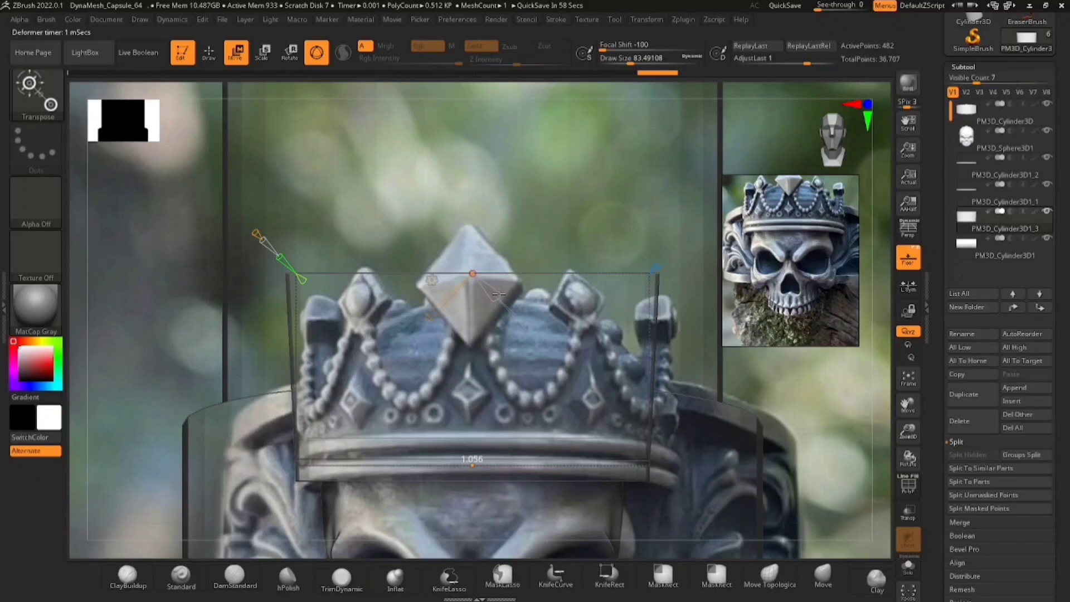
pyautogui.moveTo(500, 487); pyautogui.dragTo(495, 486)
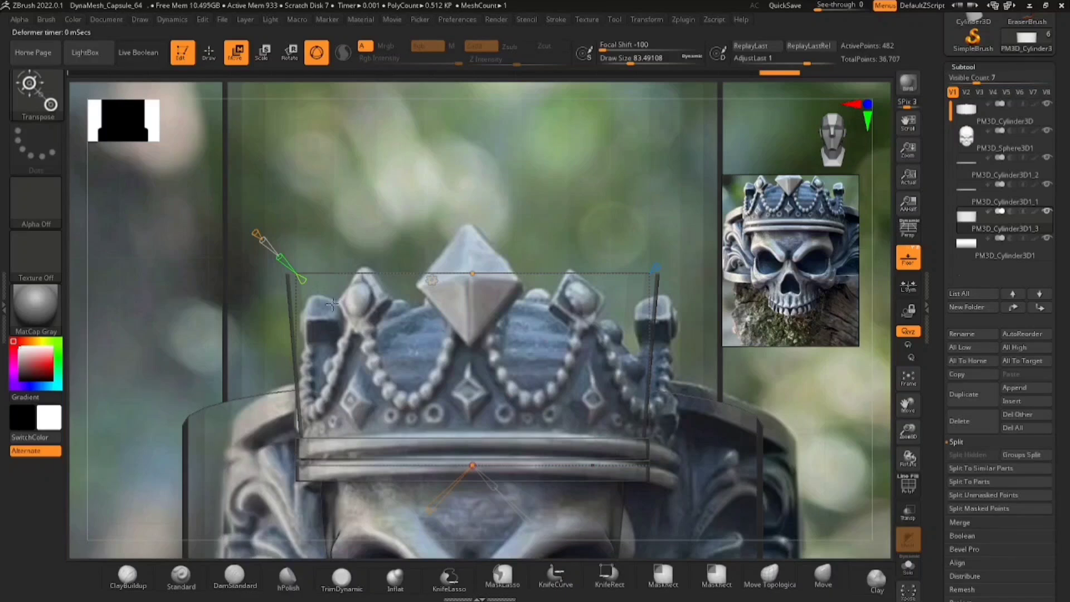
pyautogui.click(211, 59)
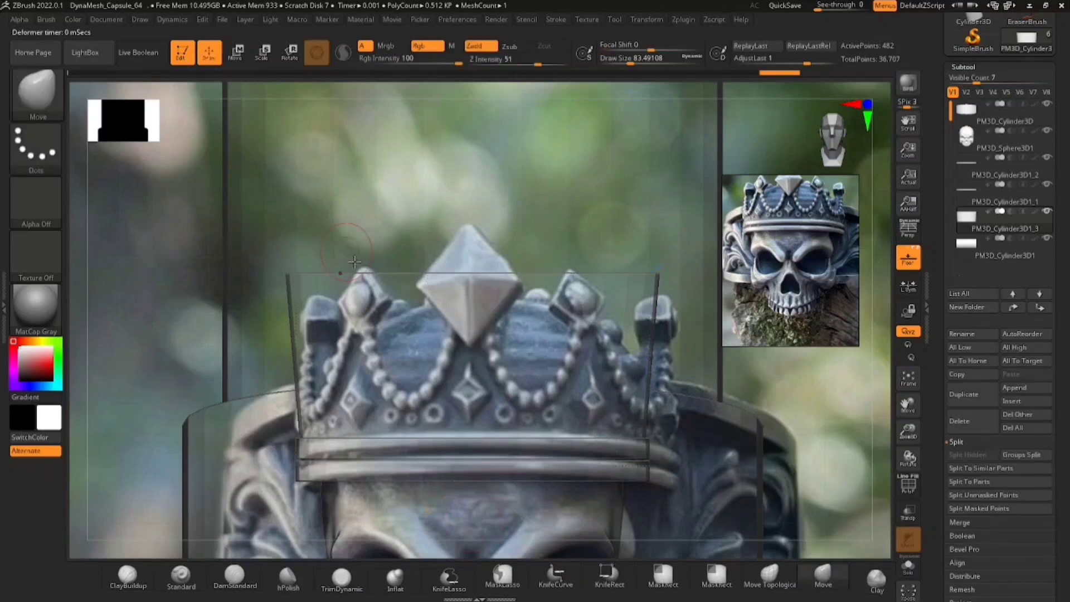
# Step: Hide the reference overlay, and check the crown cylinder and bands against the skull from the front with the wireframe toggled
pyautogui.click(910, 262)
pyautogui.moveTo(623, 393)
pyautogui.keyDown('ctrl'); pyautogui.mouseDown(button='right')
pyautogui.moveTo(633, 410)
pyautogui.moveTo(552, 386)
pyautogui.moveTo(550, 416)
pyautogui.moveTo(611, 426)
pyautogui.moveTo(628, 468)
pyautogui.moveTo(634, 338)
pyautogui.moveTo(638, 422)
pyautogui.moveTo(604, 438)
pyautogui.moveTo(599, 390)
pyautogui.moveTo(613, 345)
pyautogui.mouseUp(button='right'); pyautogui.keyUp('ctrl')
pyautogui.click(909, 486)
pyautogui.click(908, 487)
pyautogui.keyDown('shift'); pyautogui.moveTo(762, 447); pyautogui.dragTo(692, 429, button='right'); pyautogui.keyUp('shift')
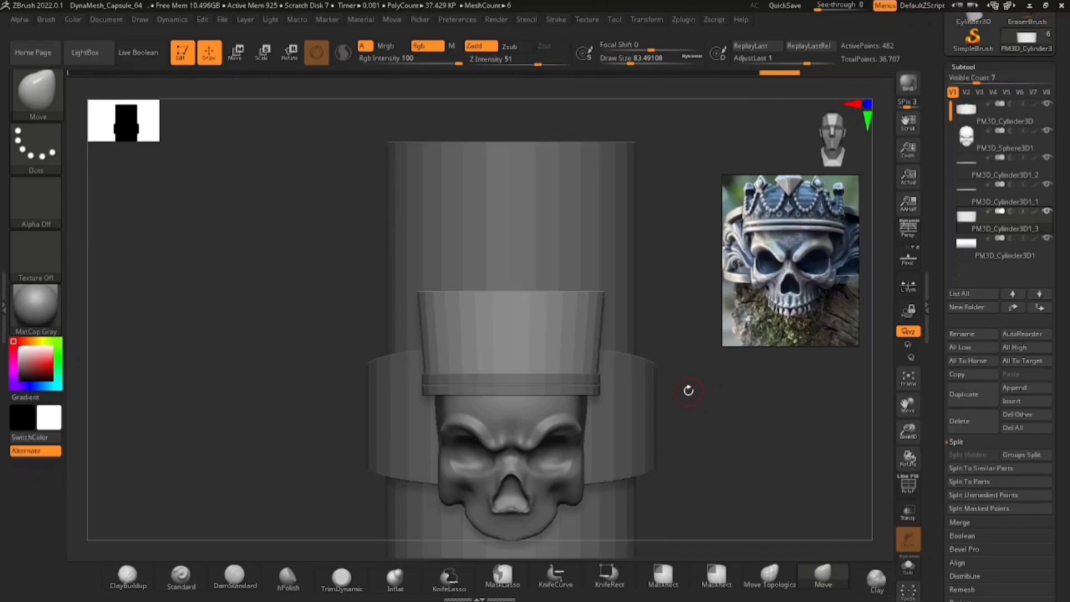
pyautogui.keyDown('ctrl'); pyautogui.moveTo(614, 399); pyautogui.dragTo(642, 373, button='right'); pyautogui.keyUp('ctrl')
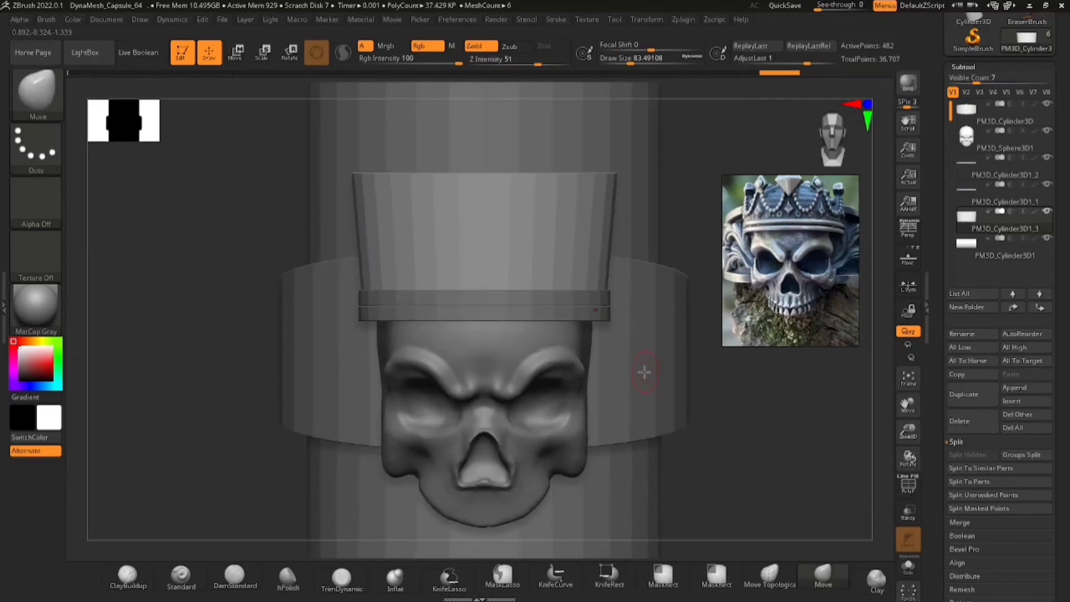
# Step: Convert the crown cylinder to a DynaMesh at resolution 128
pyautogui.keyDown('alt'); pyautogui.moveTo(650, 419); pyautogui.dragTo(633, 398, button='right'); pyautogui.keyUp('alt')
pyautogui.scroll(-3, 1068, 476)
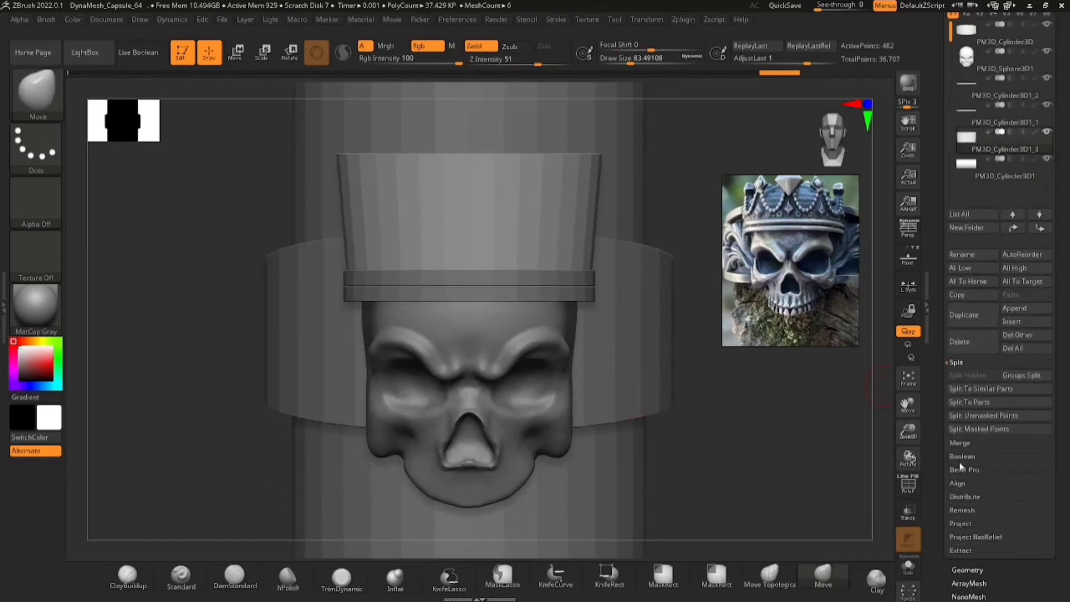
pyautogui.click(968, 570)
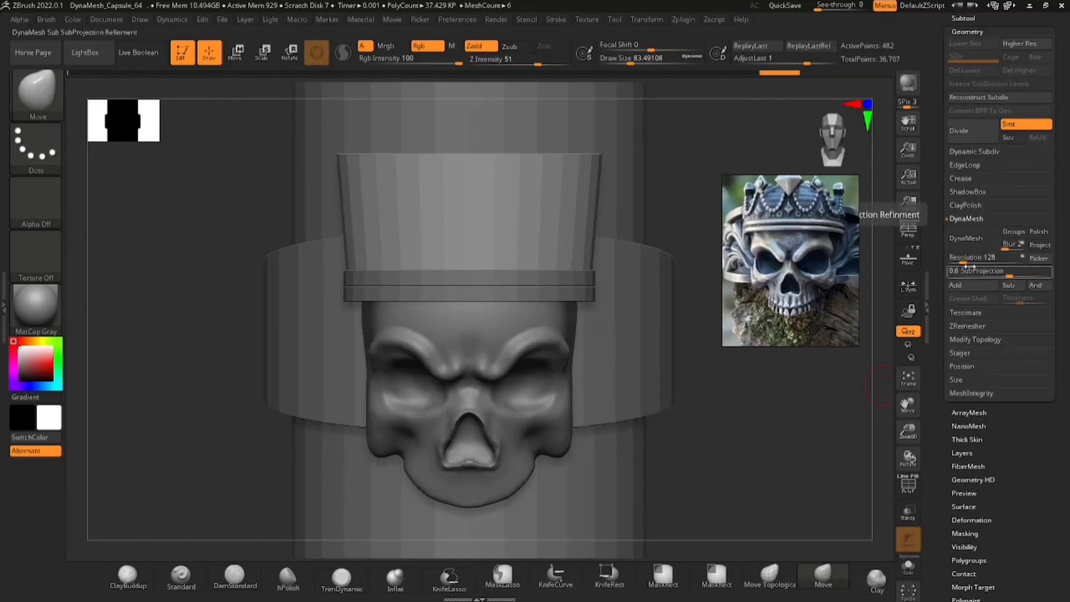
pyautogui.click(965, 238)
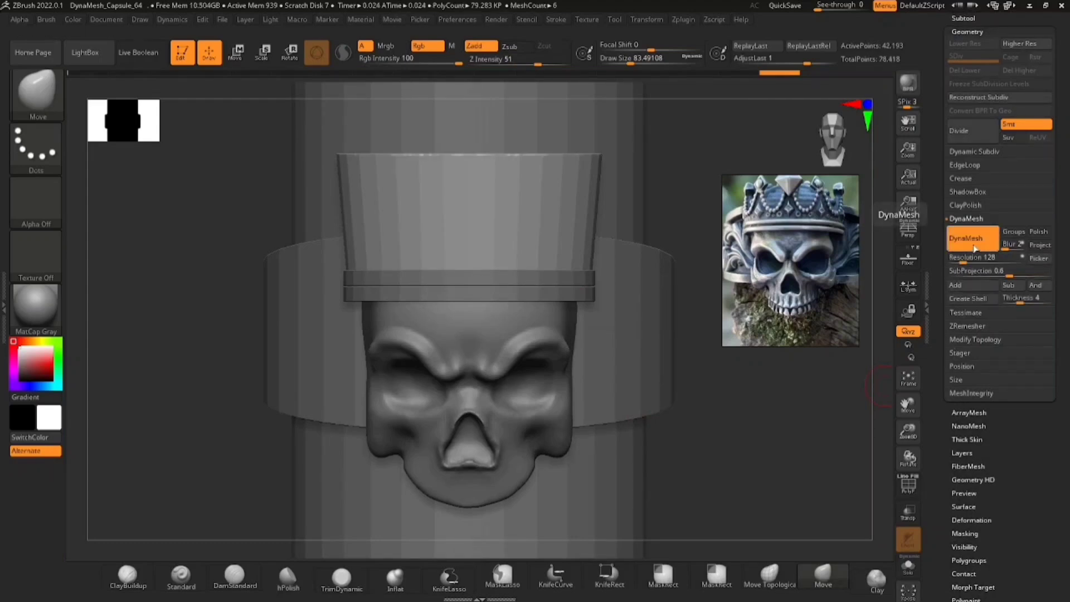
pyautogui.moveTo(584, 280)
pyautogui.mouseDown(button='right')
pyautogui.moveTo(546, 306)
pyautogui.moveTo(592, 263)
pyautogui.mouseUp(button='right')
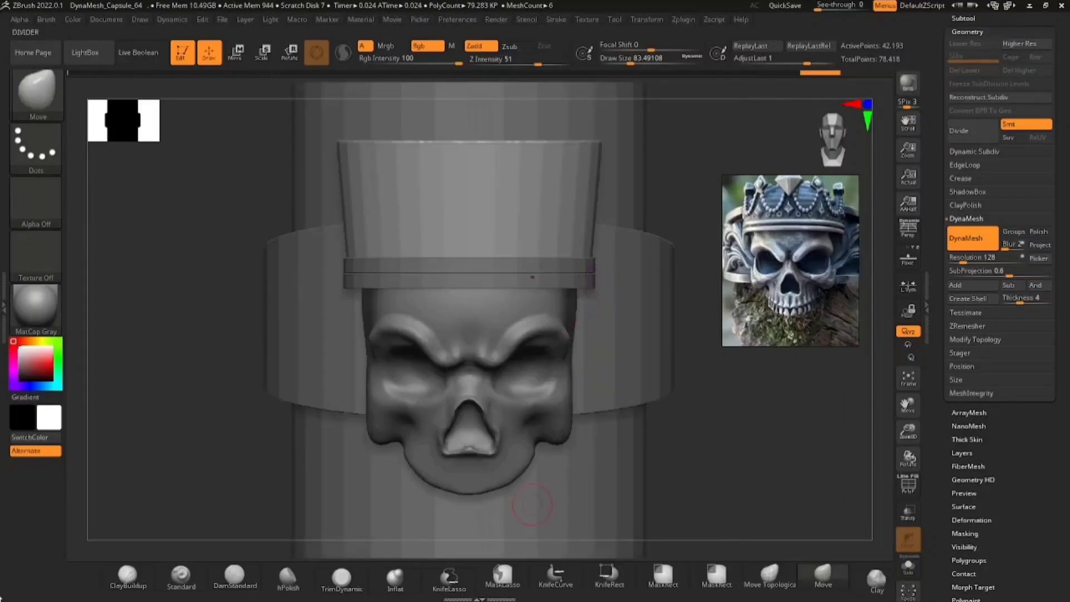
pyautogui.keyDown('alt'); pyautogui.moveTo(427, 224); pyautogui.dragTo(405, 297, button='right'); pyautogui.keyUp('alt')
# Step: Choose the CurveTube brush and set the draw size to about 25
pyautogui.keyDown('ctrl'); pyautogui.moveTo(640, 362); pyautogui.dragTo(713, 386, button='right'); pyautogui.keyUp('ctrl')
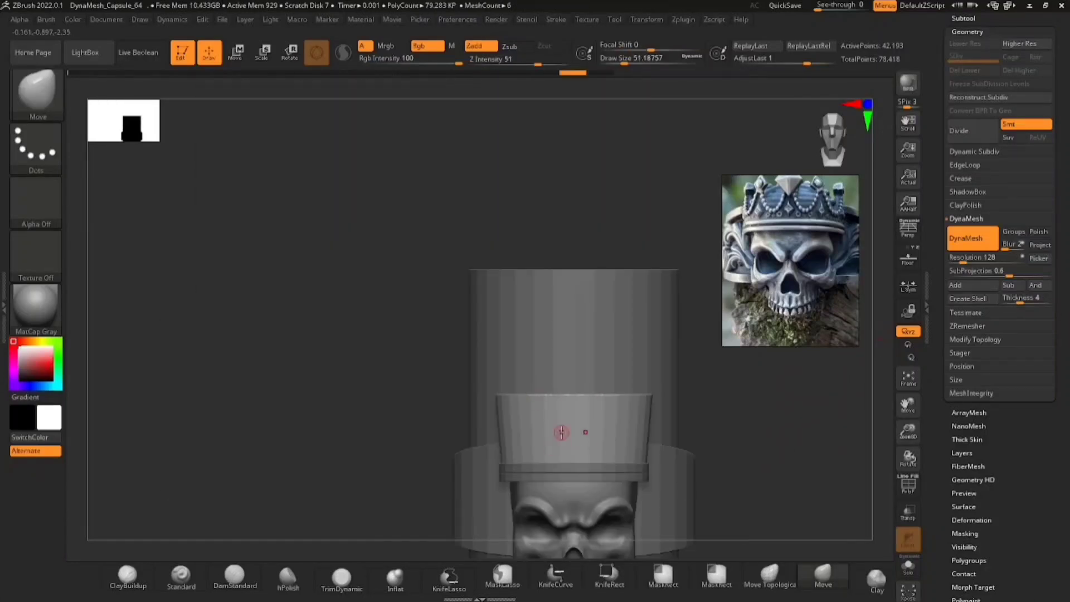
pyautogui.moveTo(561, 432)
pyautogui.keyDown('ctrl'); pyautogui.mouseDown(button='right')
pyautogui.moveTo(621, 480)
pyautogui.moveTo(588, 438)
pyautogui.mouseUp(button='right'); pyautogui.keyUp('ctrl')
pyautogui.press('space')
pyautogui.click(547, 366)
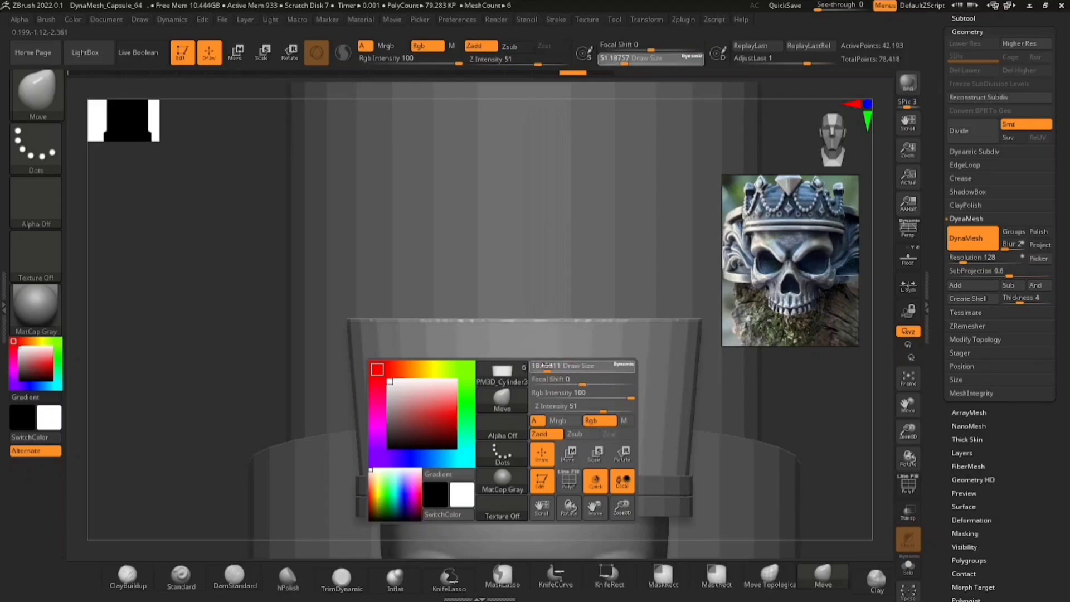
pyautogui.moveTo(544, 365); pyautogui.dragTo(561, 355)
pyautogui.click(43, 108)
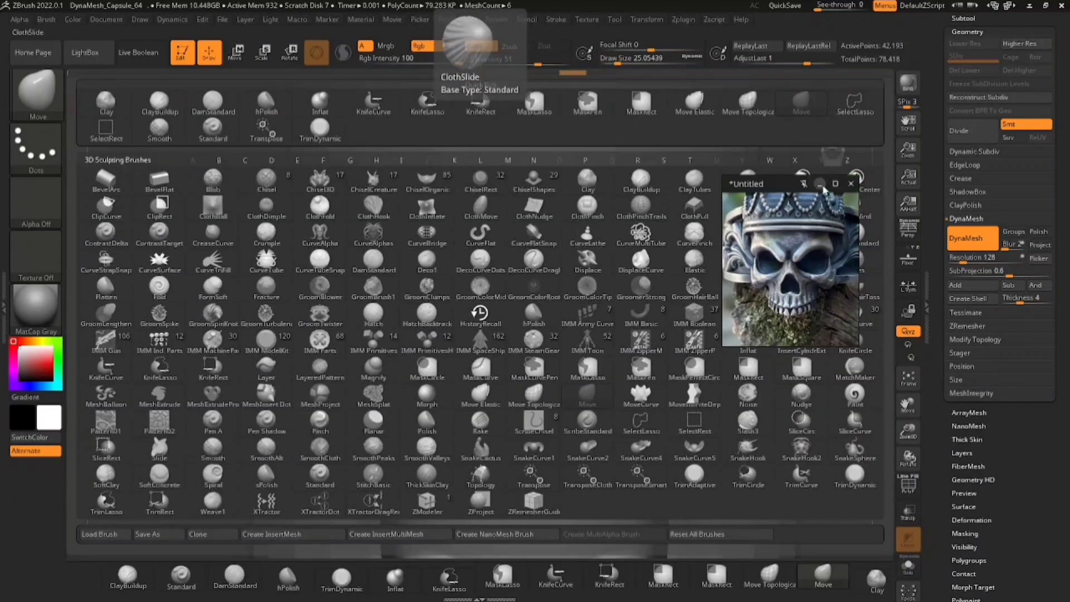
pyautogui.click(265, 267)
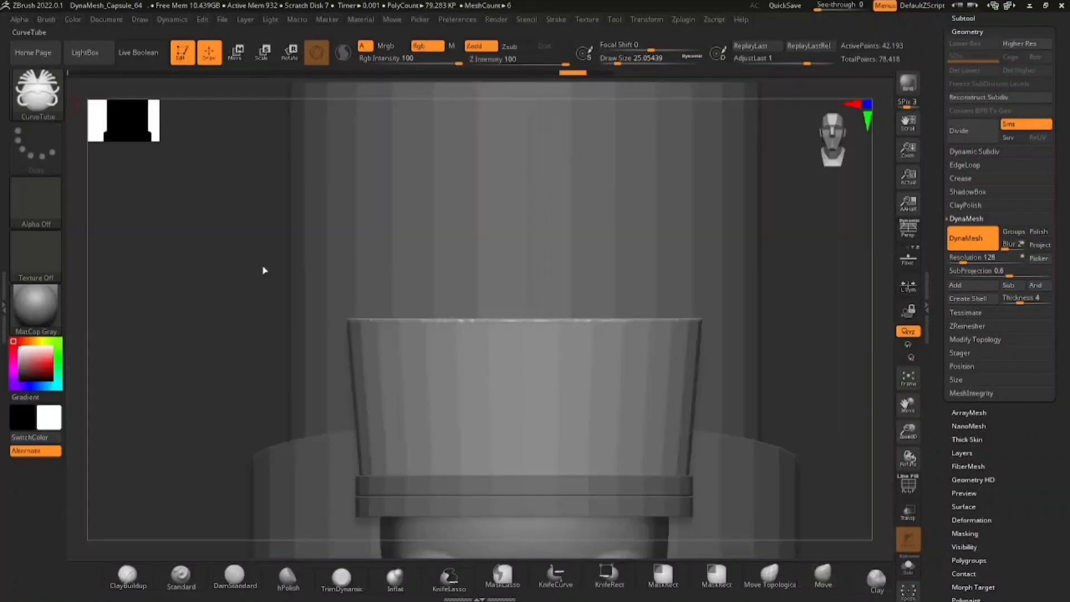
# Step: Set the picker's depth option to Cont Z for drawing curves on the crown surface
pyautogui.scroll(3, 544, 332)
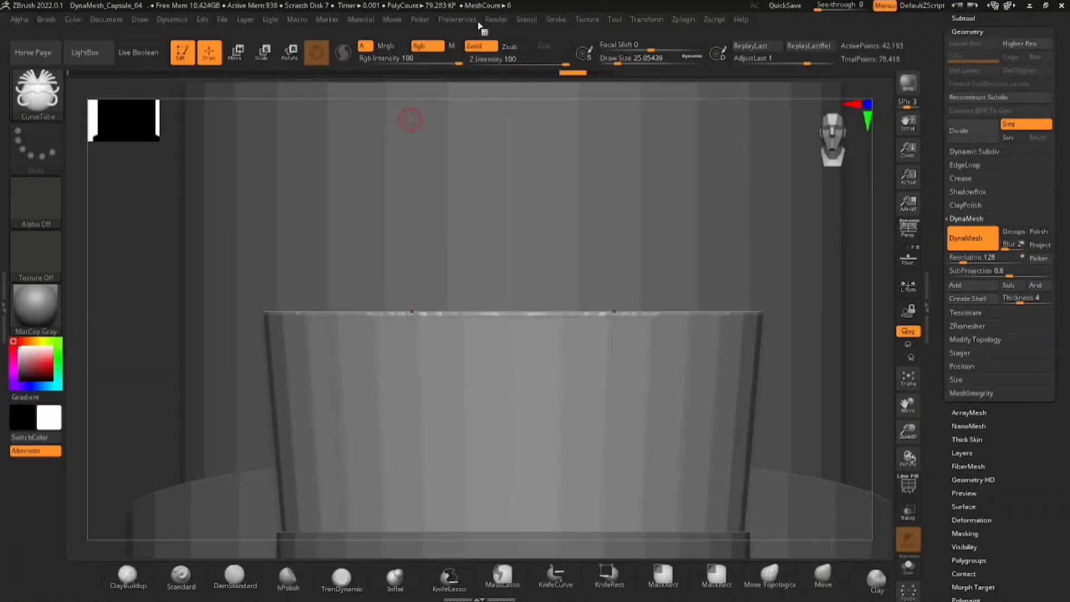
pyautogui.click(557, 19)
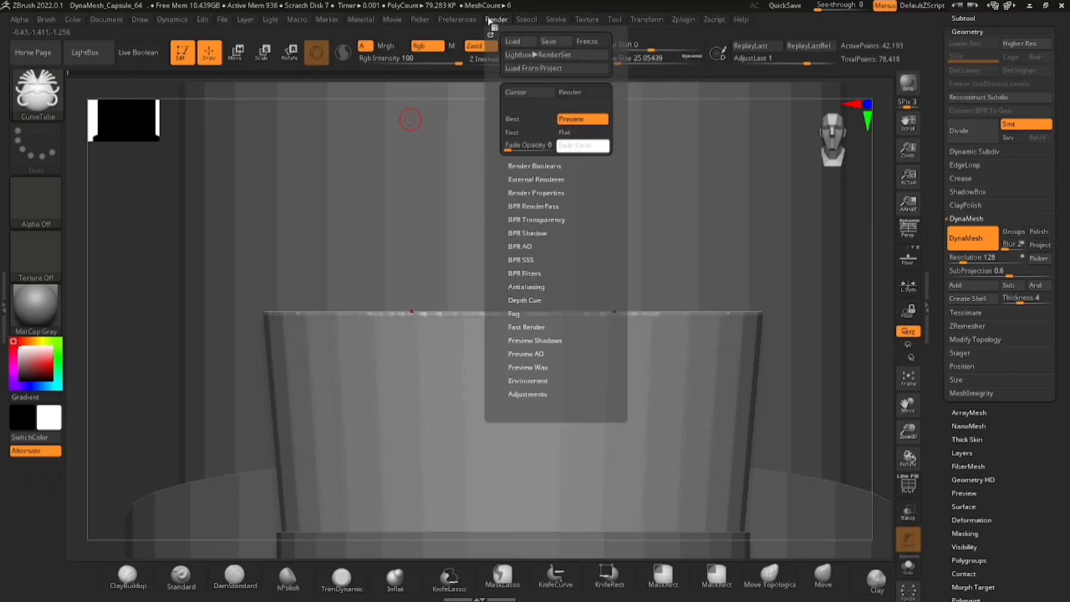
pyautogui.click(419, 19)
pyautogui.click(460, 69)
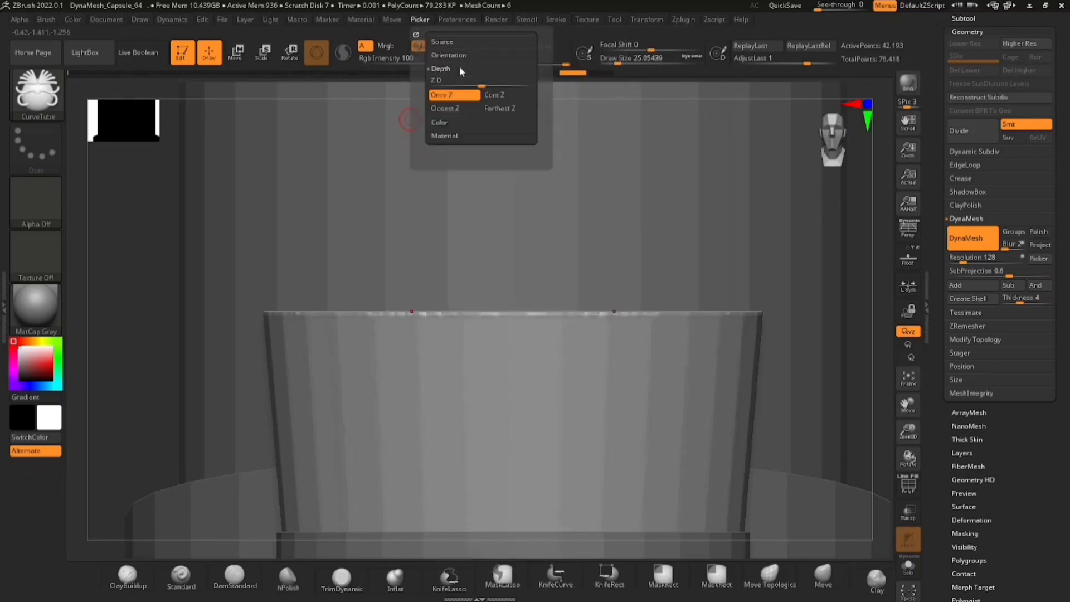
pyautogui.click(508, 100)
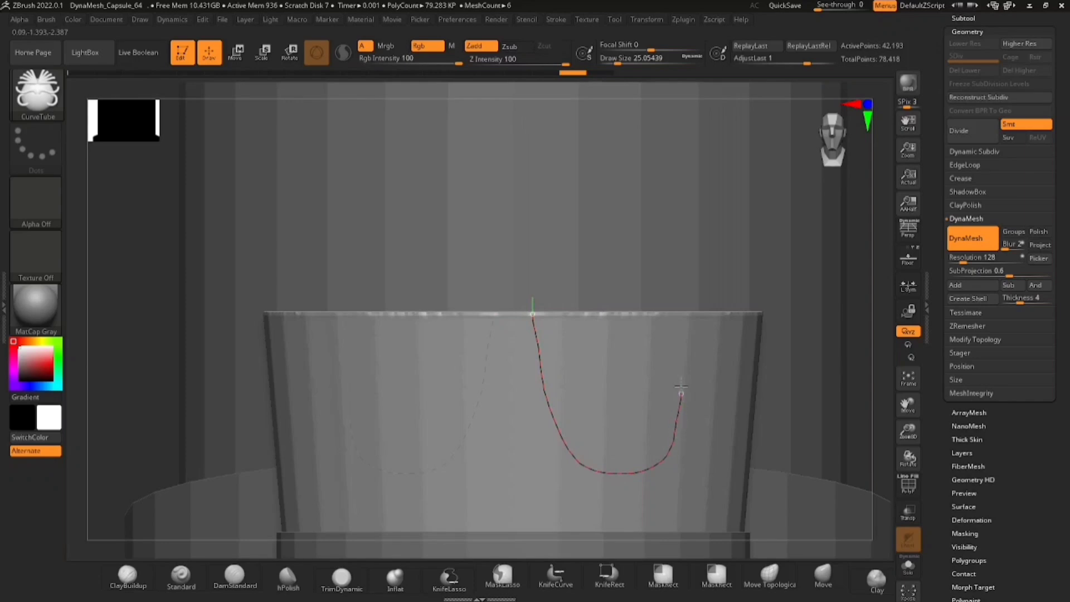
# Step: Try to draw a U-shaped curve tube hanging from the crown's upper edge at the front
pyautogui.moveTo(692, 318); pyautogui.dragTo(693, 318)
pyautogui.moveTo(647, 457)
pyautogui.keyDown('ctrl'); pyautogui.mouseDown(button='right')
pyautogui.moveTo(631, 370)
pyautogui.moveTo(557, 379)
pyautogui.mouseUp(button='right'); pyautogui.keyUp('ctrl')
# Step: Isolate the crown over the reference overlay and draw a mirrored U-shaped tube along the front bead chain
pyautogui.click(907, 565)
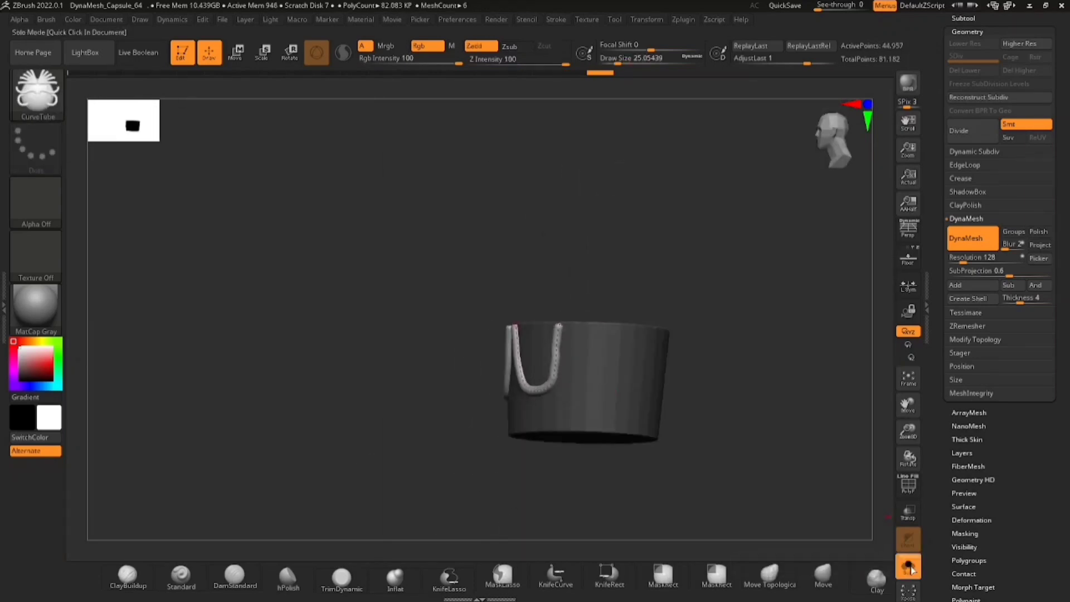
pyautogui.click(908, 257)
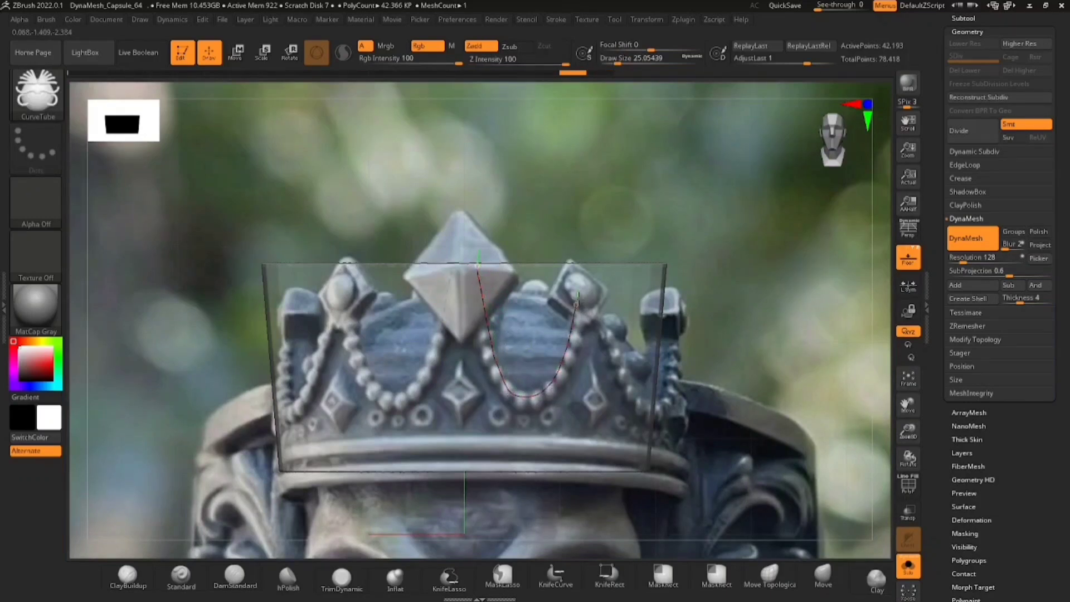
pyautogui.moveTo(584, 267); pyautogui.dragTo(584, 265)
pyautogui.keyDown('ctrl'); pyautogui.moveTo(579, 391); pyautogui.dragTo(577, 340, button='right'); pyautogui.keyUp('ctrl')
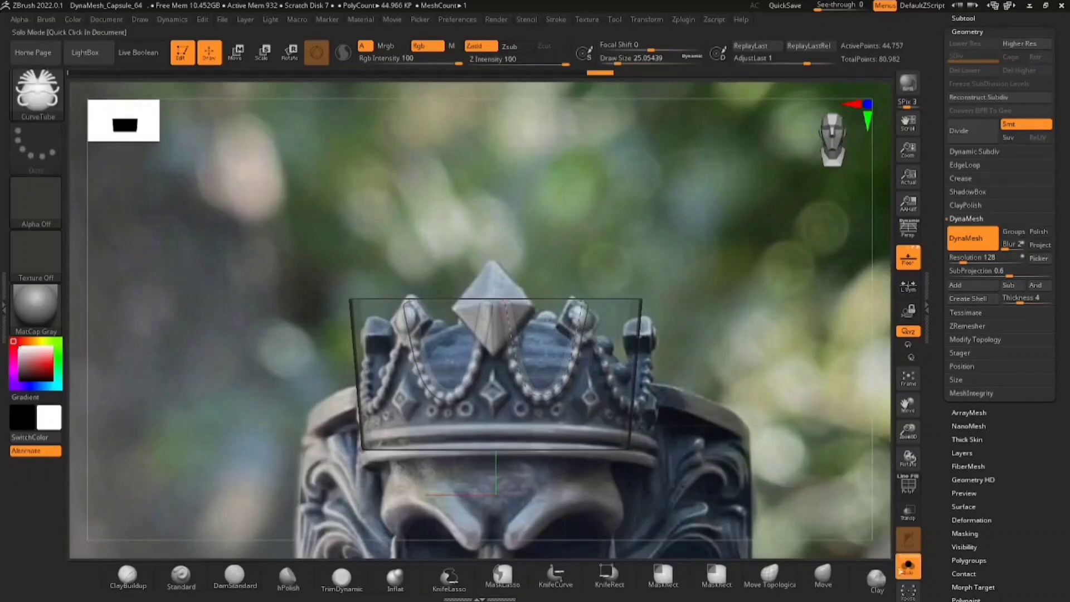
# Step: Hide the reference overlay, draw a second U-shaped tube beside the front one, and show all subtools again
pyautogui.click(908, 568)
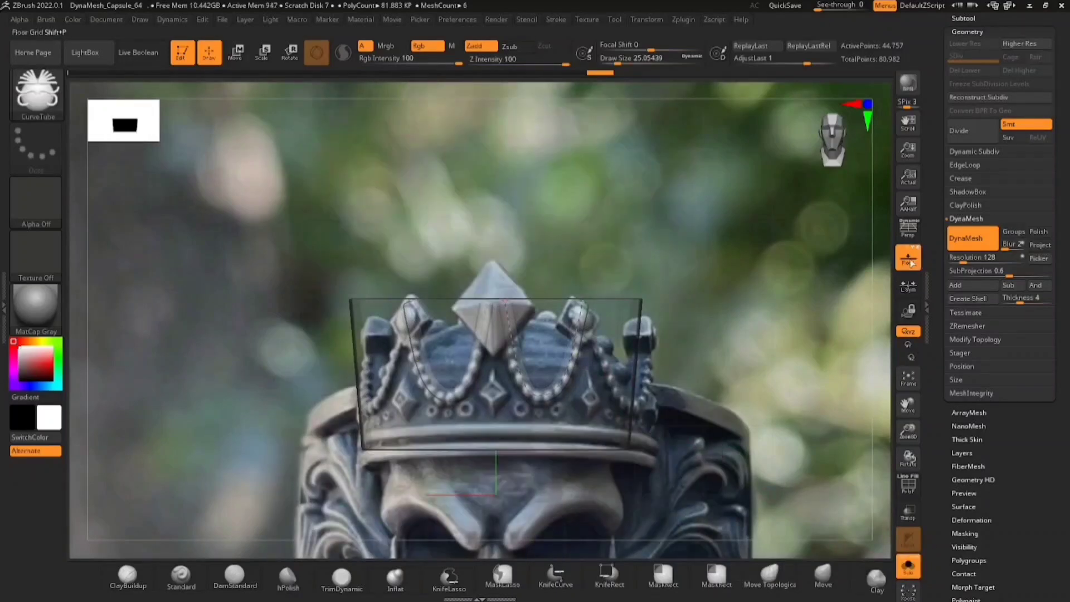
pyautogui.click(910, 262)
pyautogui.moveTo(677, 362); pyautogui.dragTo(611, 345, button='right')
pyautogui.keyDown('ctrl'); pyautogui.moveTo(610, 346); pyautogui.dragTo(653, 382, button='right'); pyautogui.keyUp('ctrl')
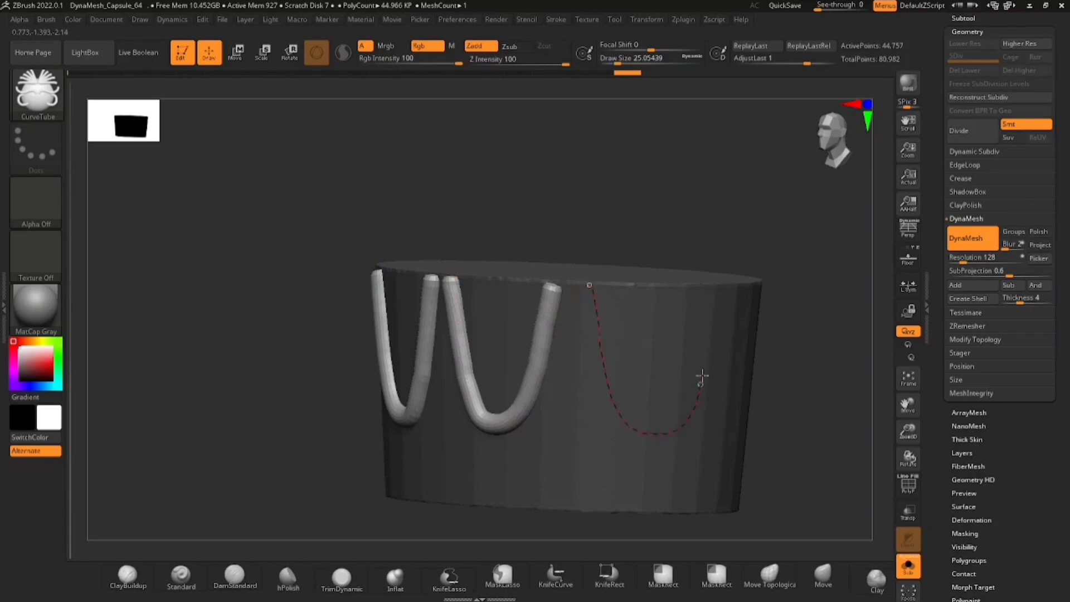
pyautogui.moveTo(717, 285); pyautogui.dragTo(719, 283)
pyautogui.moveTo(754, 381)
pyautogui.mouseDown(button='right')
pyautogui.moveTo(781, 392)
pyautogui.moveTo(764, 425)
pyautogui.moveTo(753, 390)
pyautogui.mouseUp(button='right')
pyautogui.click(914, 574)
# Step: Isolate the crown, draw a third U-shaped tube farther back on its side, and leave isolation
pyautogui.keyDown('ctrl'); pyautogui.moveTo(774, 499); pyautogui.dragTo(757, 408, button='right'); pyautogui.keyUp('ctrl')
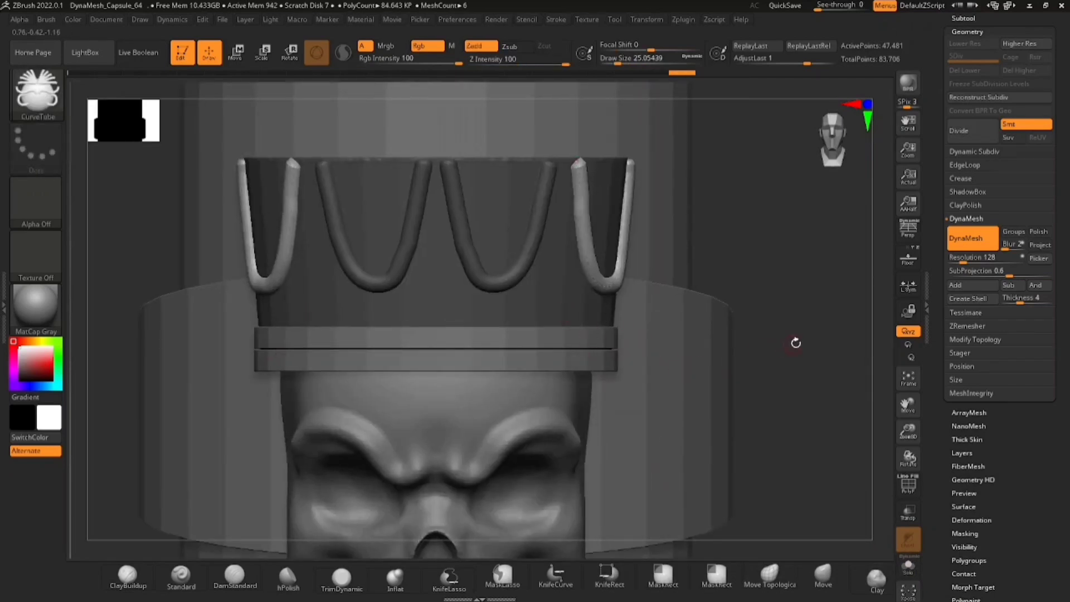
pyautogui.keyDown('ctrl'); pyautogui.moveTo(814, 355); pyautogui.dragTo(780, 334, button='right'); pyautogui.keyUp('ctrl')
pyautogui.moveTo(780, 334); pyautogui.dragTo(691, 415, button='right')
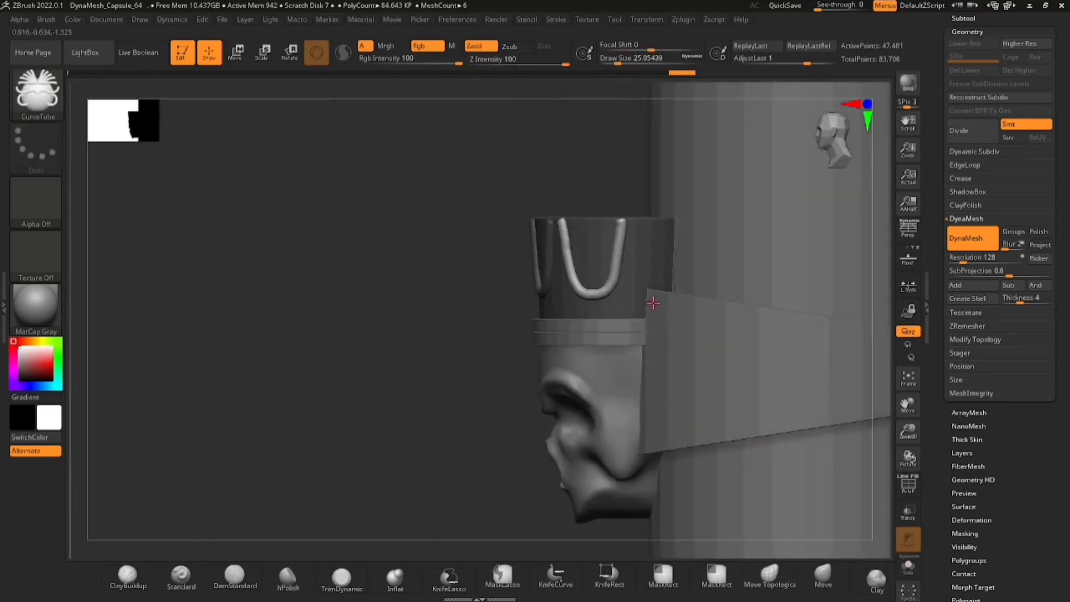
pyautogui.keyDown('ctrl'); pyautogui.moveTo(644, 309); pyautogui.dragTo(652, 298, button='right'); pyautogui.keyUp('ctrl')
pyautogui.click(911, 572)
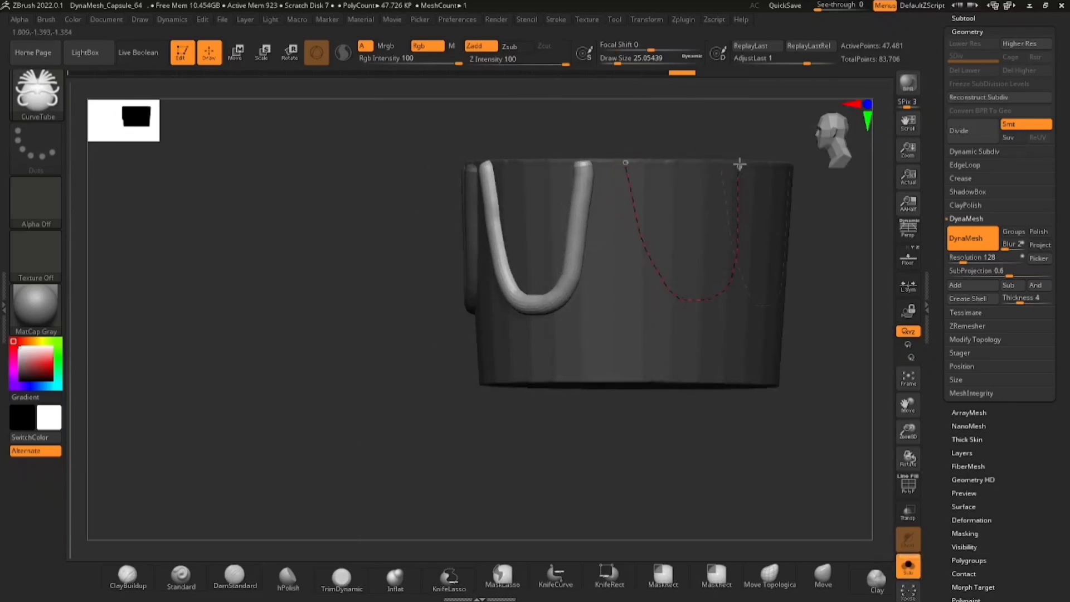
pyautogui.moveTo(740, 164); pyautogui.dragTo(740, 162)
pyautogui.click(907, 565)
# Step: Check the garland tubes from the side and front, and clear the mask on the crown
pyautogui.moveTo(674, 454)
pyautogui.keyDown('shift'); pyautogui.mouseDown(button='right')
pyautogui.moveTo(712, 461)
pyautogui.moveTo(703, 474)
pyautogui.mouseUp(button='right'); pyautogui.keyUp('shift')
pyautogui.moveTo(703, 473)
pyautogui.mouseDown(button='right')
pyautogui.moveTo(639, 441)
pyautogui.moveTo(678, 454)
pyautogui.moveTo(657, 437)
pyautogui.moveTo(641, 329)
pyautogui.moveTo(671, 319)
pyautogui.moveTo(658, 339)
pyautogui.mouseUp(button='right')
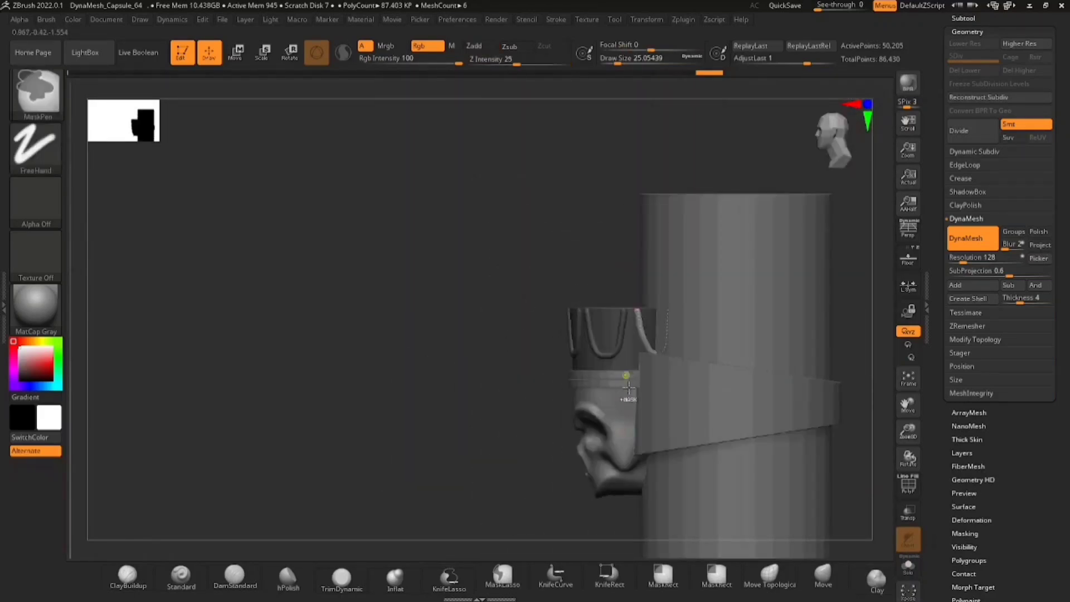
pyautogui.keyDown('ctrl'); pyautogui.moveTo(628, 384); pyautogui.dragTo(570, 381, button='right'); pyautogui.keyUp('ctrl')
pyautogui.keyDown('shift'); pyautogui.moveTo(636, 438); pyautogui.dragTo(693, 442, button='right'); pyautogui.keyUp('shift')
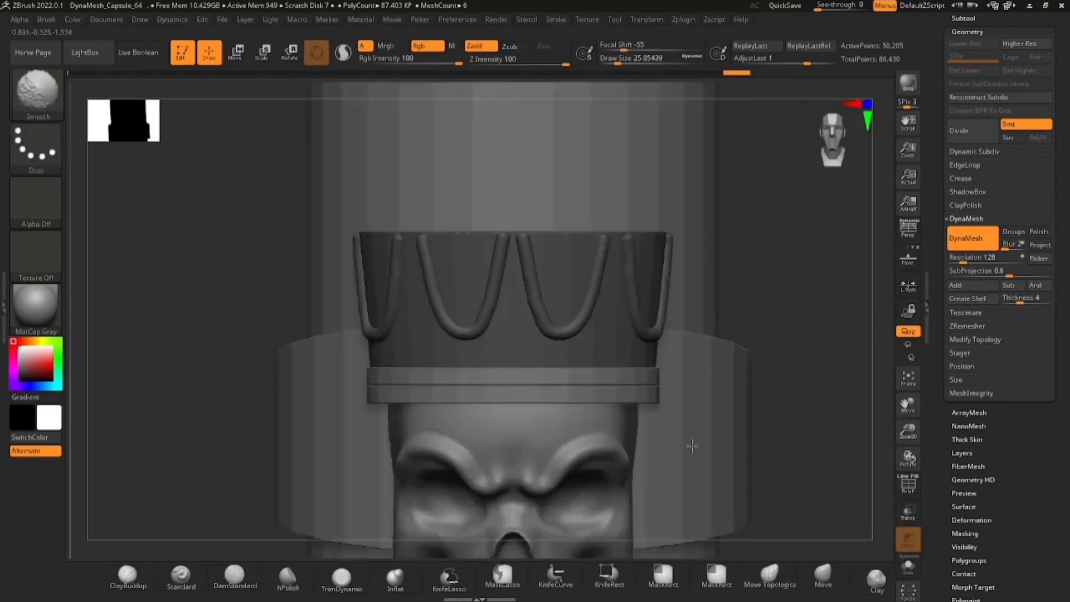
pyautogui.keyDown('ctrl'); pyautogui.moveTo(837, 346); pyautogui.dragTo(826, 437); pyautogui.keyUp('ctrl')
pyautogui.keyDown('ctrl'); pyautogui.moveTo(827, 437); pyautogui.dragTo(702, 425, button='right'); pyautogui.keyUp('ctrl')
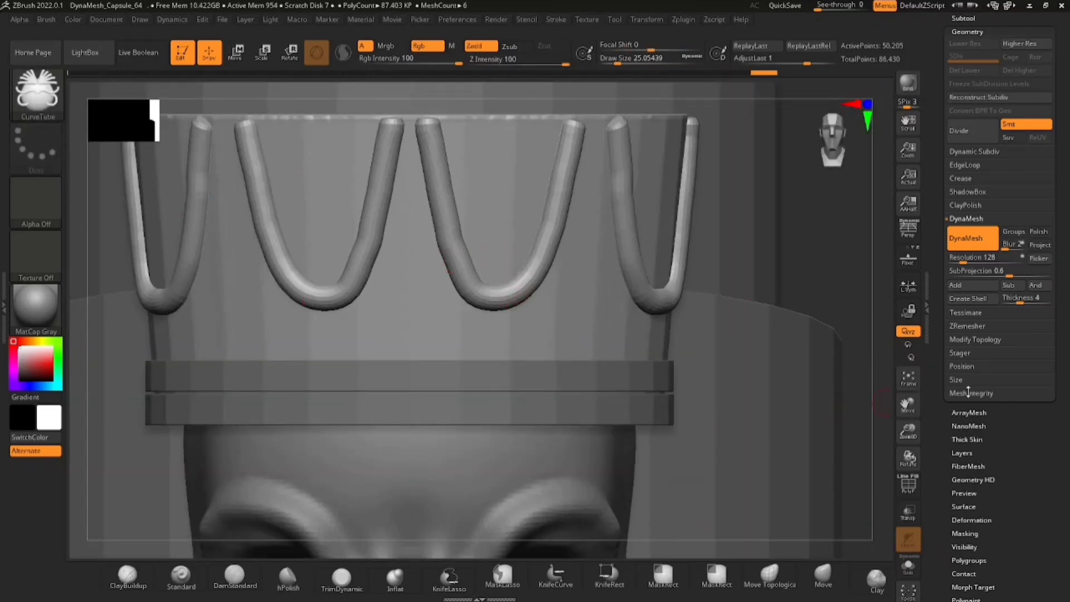
# Step: Split the crown subtool into similar parts to separate the garland tubes from the crown body
pyautogui.moveTo(1053, 41); pyautogui.dragTo(1049, 295)
pyautogui.click(979, 274)
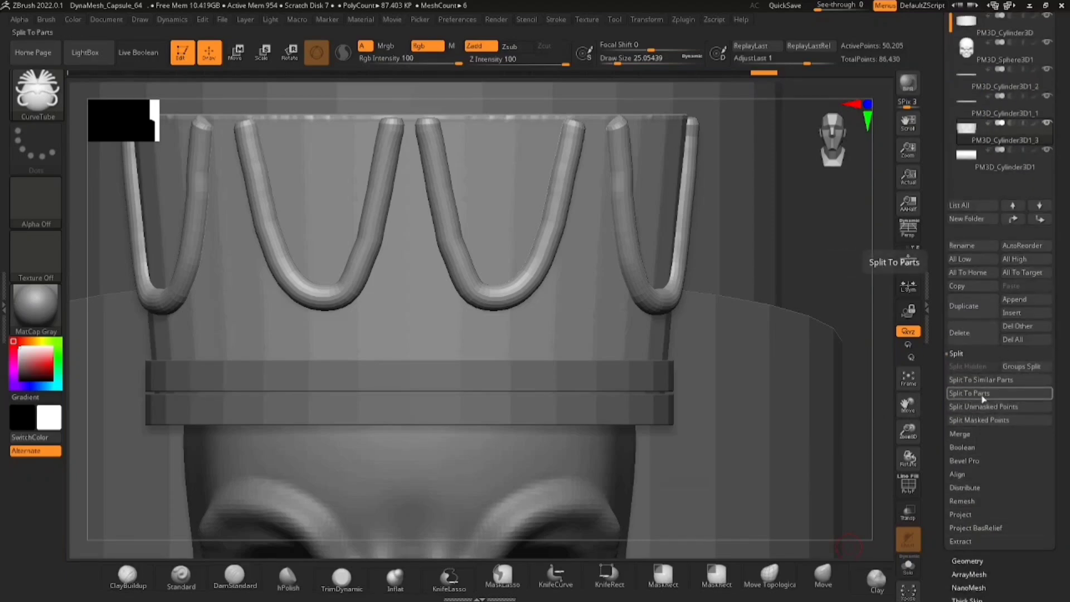
pyautogui.click(1000, 381)
pyautogui.click(809, 404)
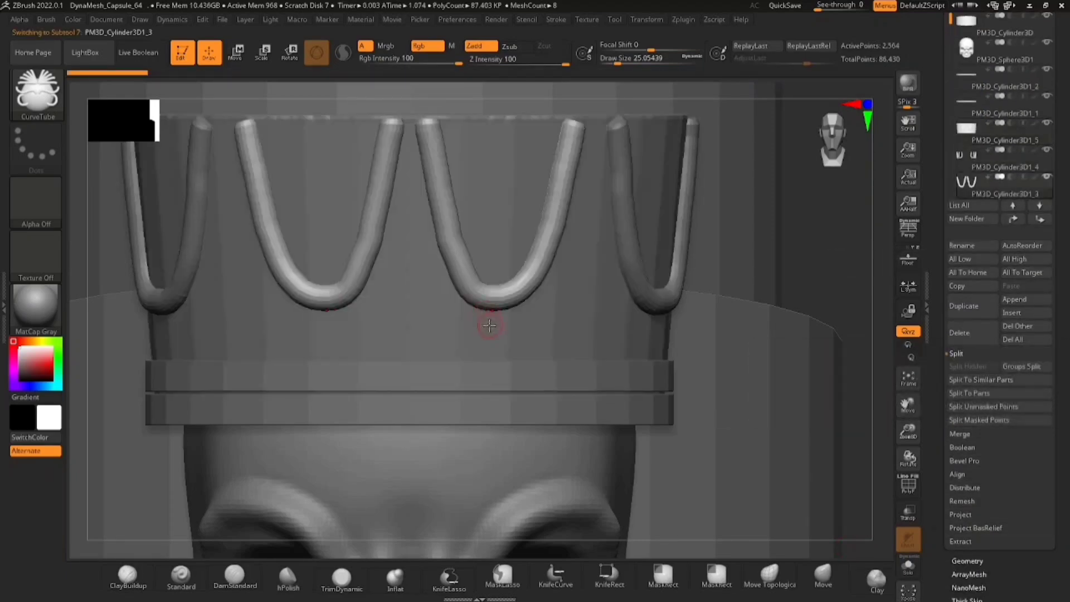
# Step: With the Move brush at a draw size of about 120, nudge the inner arm of the front U tubes
pyautogui.press('b')
pyautogui.press('m')
pyautogui.press('v')
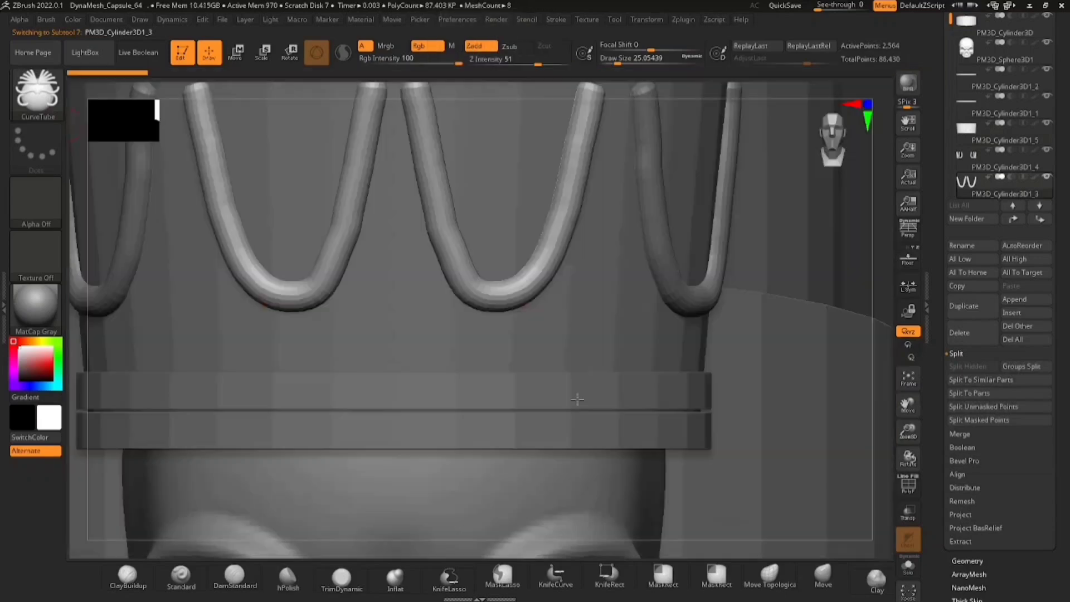
pyautogui.press('space')
pyautogui.moveTo(463, 287); pyautogui.dragTo(475, 288)
pyautogui.moveTo(444, 240); pyautogui.dragTo(440, 241)
pyautogui.moveTo(444, 229); pyautogui.dragTo(441, 231)
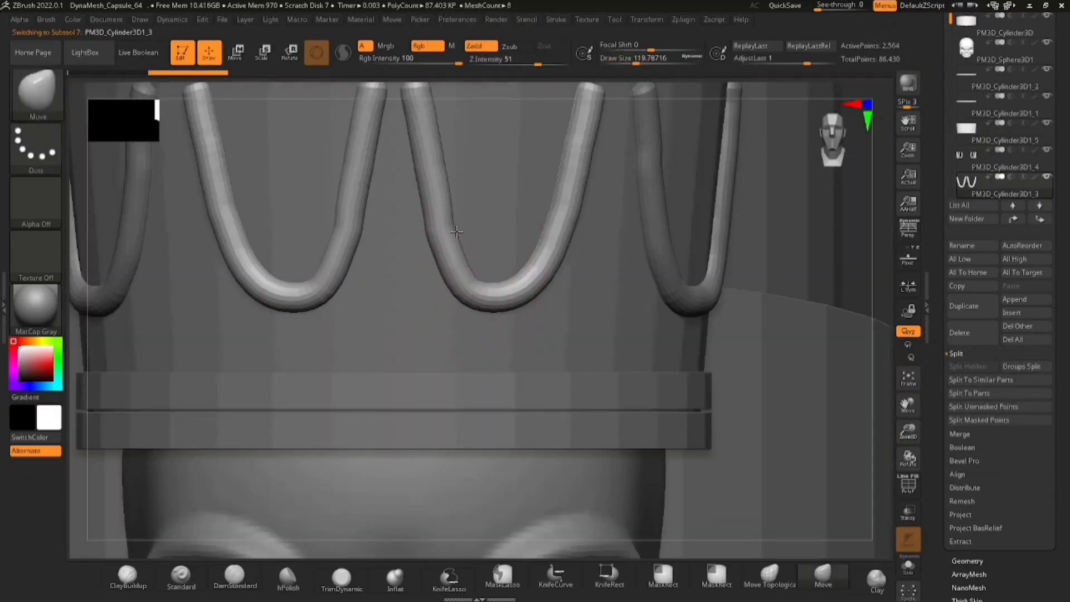
# Step: Pull the lower bend and outer arm of the front U tubes outward into a rounder shape
pyautogui.moveTo(580, 273); pyautogui.dragTo(533, 273, button='right')
pyautogui.moveTo(541, 273); pyautogui.dragTo(550, 275)
pyautogui.moveTo(529, 287); pyautogui.dragTo(536, 296)
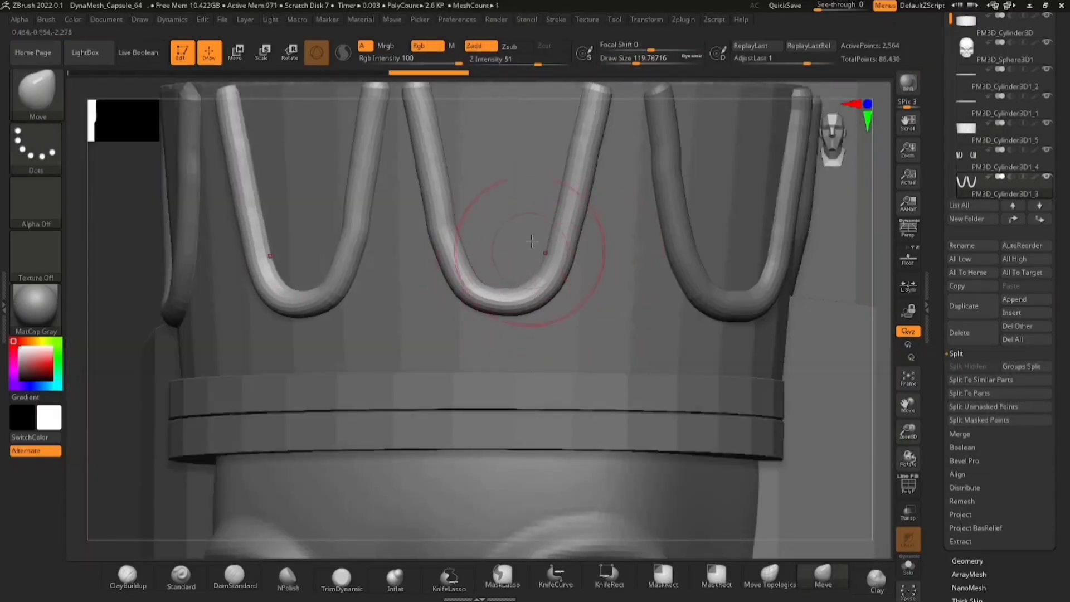
pyautogui.moveTo(547, 218); pyautogui.dragTo(577, 181)
pyautogui.moveTo(564, 251); pyautogui.dragTo(574, 239, button='right')
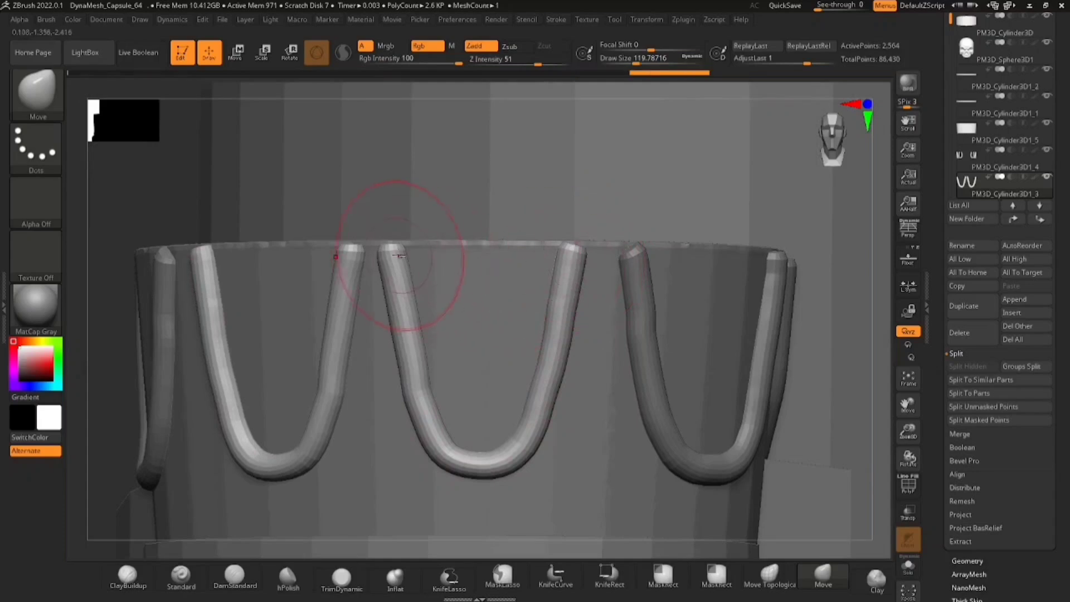
pyautogui.moveTo(425, 277); pyautogui.dragTo(417, 310, button='right')
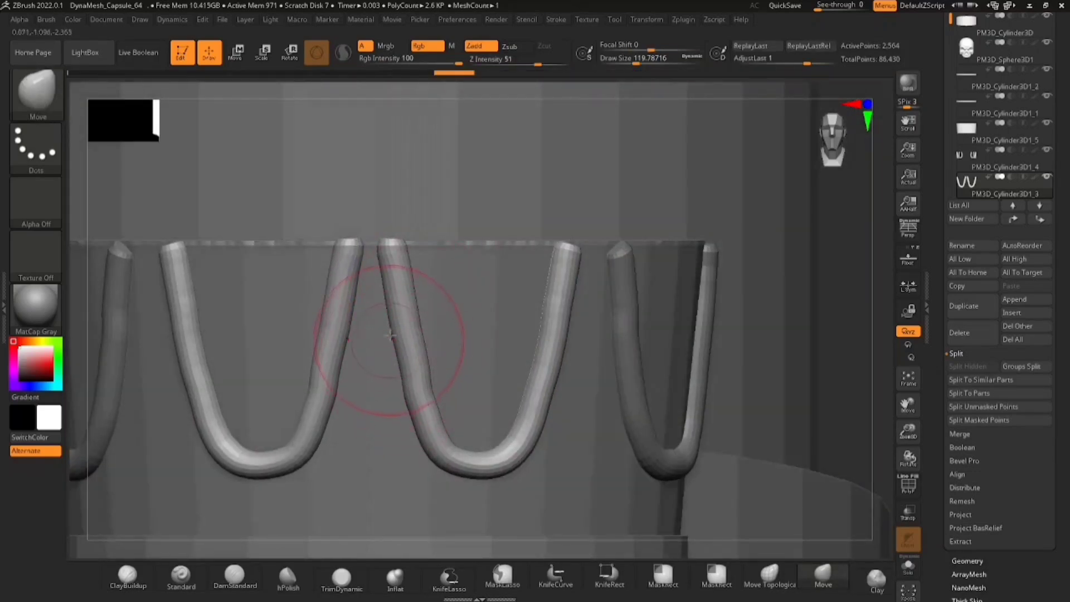
# Step: Smooth the front U tubes along their whole length, from the inner end to the outer end
pyautogui.moveTo(397, 250)
pyautogui.keyDown('shift'); pyautogui.mouseDown()
pyautogui.moveTo(428, 443)
pyautogui.moveTo(504, 451)
pyautogui.mouseUp(); pyautogui.keyUp('shift')
pyautogui.keyDown('shift'); pyautogui.moveTo(518, 438); pyautogui.dragTo(576, 256); pyautogui.keyUp('shift')
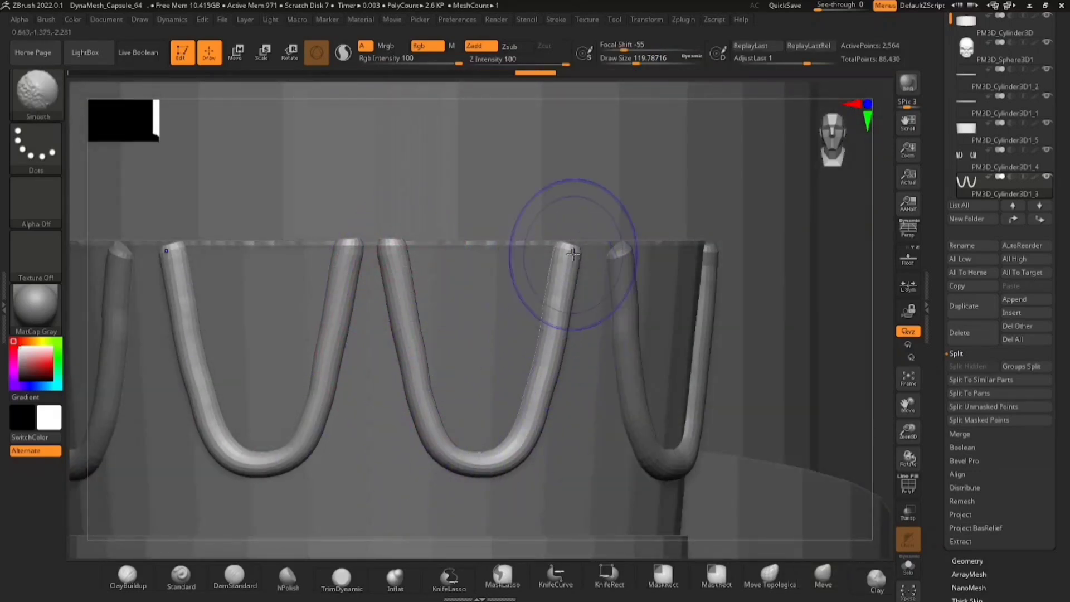
pyautogui.keyDown('ctrl'); pyautogui.moveTo(576, 257); pyautogui.dragTo(383, 355, button='right'); pyautogui.keyUp('ctrl')
# Step: Refine the outer arm, lower bend and inner arm of the front U tubes with the Move brush
pyautogui.moveTo(551, 424)
pyautogui.mouseDown(button='right')
pyautogui.moveTo(479, 426)
pyautogui.moveTo(533, 432)
pyautogui.moveTo(490, 385)
pyautogui.moveTo(492, 329)
pyautogui.mouseUp(button='right')
pyautogui.moveTo(442, 457); pyautogui.dragTo(448, 460)
pyautogui.moveTo(453, 405); pyautogui.dragTo(456, 406)
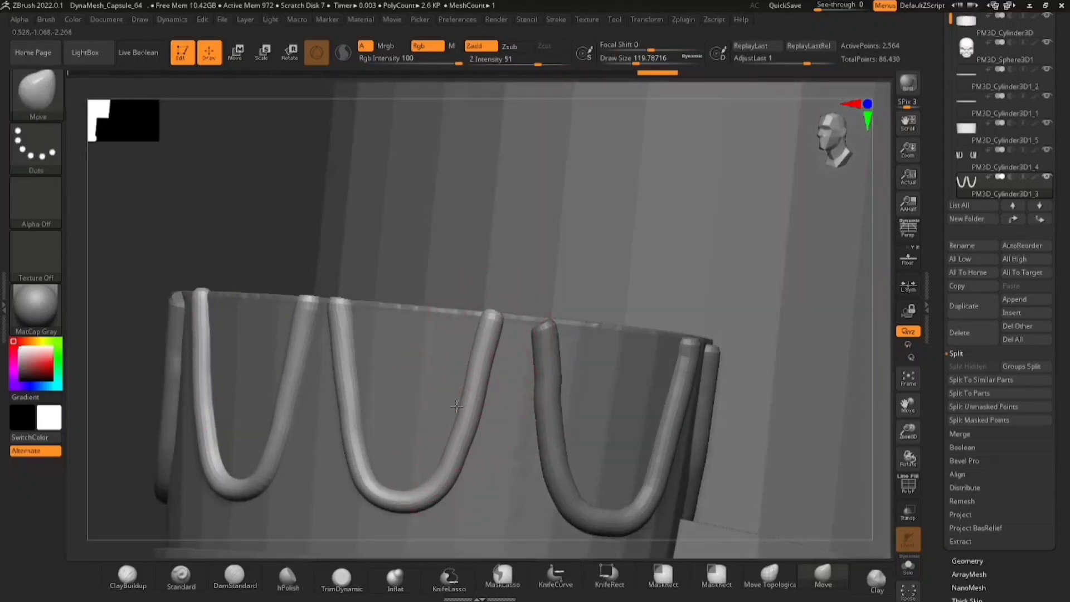
pyautogui.moveTo(471, 345); pyautogui.dragTo(477, 345)
pyautogui.keyDown('shift'); pyautogui.moveTo(477, 406); pyautogui.dragTo(389, 459, button='right'); pyautogui.keyUp('shift')
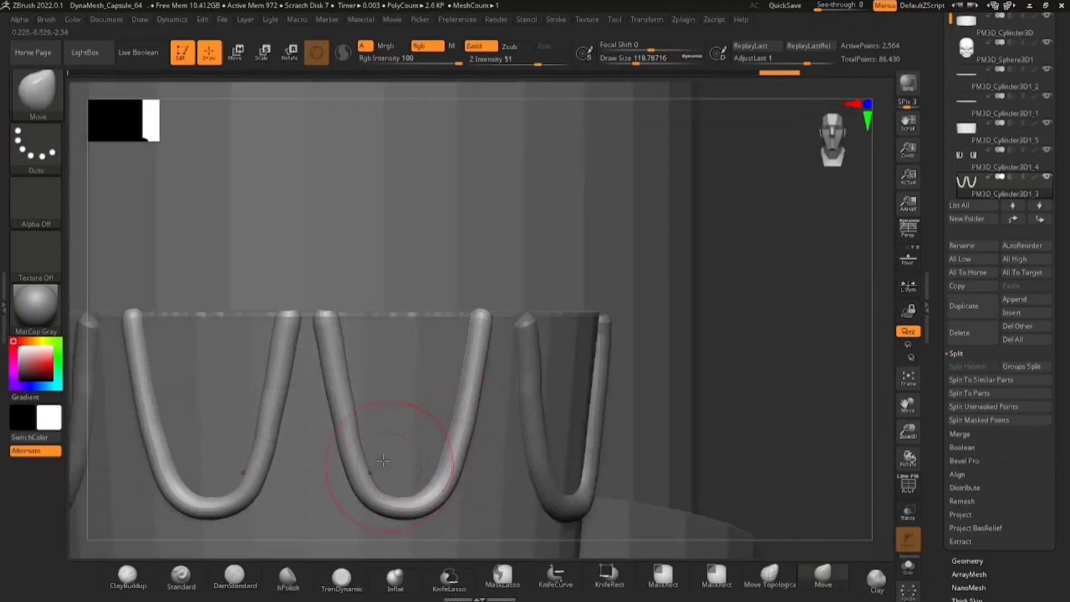
pyautogui.moveTo(363, 411); pyautogui.dragTo(354, 405)
# Step: Select the side U tubes, nudge the upper end and length of their front arm with the Move brush, and smooth them
pyautogui.keyDown('ctrl'); pyautogui.moveTo(354, 404); pyautogui.dragTo(279, 372, button='right'); pyautogui.keyUp('ctrl')
pyautogui.keyDown('alt'); pyautogui.moveTo(502, 491); pyautogui.dragTo(546, 446, button='right'); pyautogui.keyUp('alt')
pyautogui.keyDown('ctrl'); pyautogui.moveTo(546, 446); pyautogui.dragTo(524, 395, button='right'); pyautogui.keyUp('ctrl')
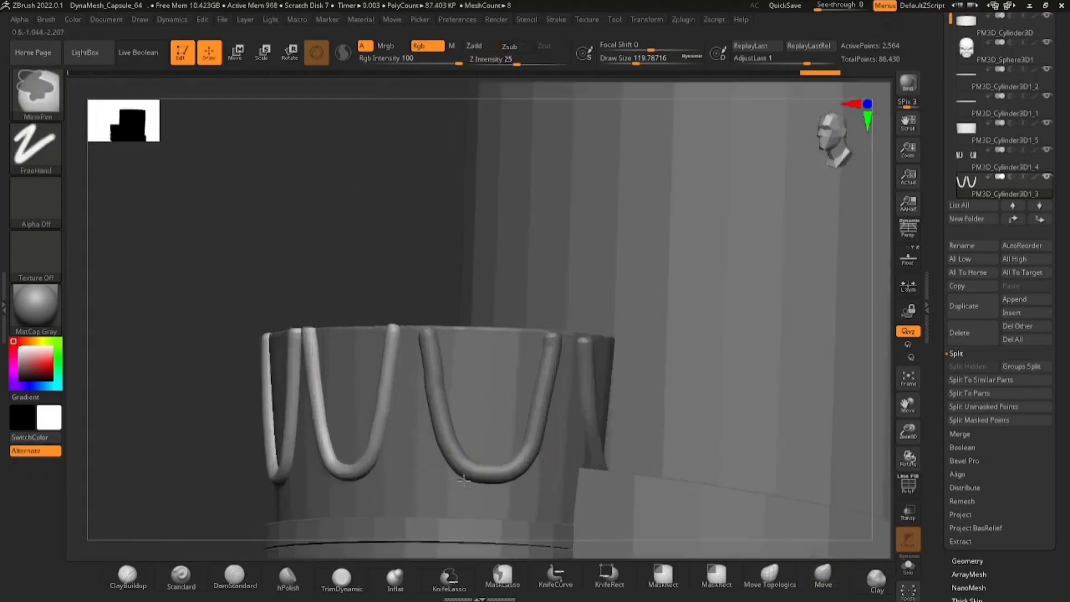
pyautogui.keyDown('alt'); pyautogui.click(444, 378); pyautogui.keyUp('alt')
pyautogui.moveTo(431, 326); pyautogui.dragTo(430, 328)
pyautogui.moveTo(434, 381); pyautogui.dragTo(431, 383)
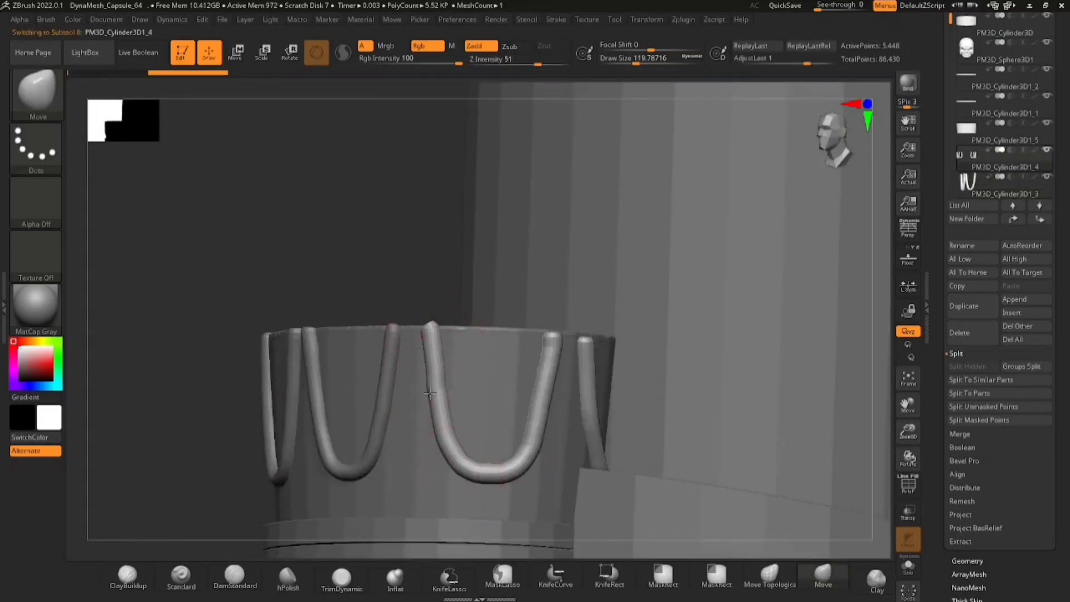
pyautogui.moveTo(435, 424)
pyautogui.keyDown('shift'); pyautogui.mouseDown()
pyautogui.moveTo(504, 474)
pyautogui.moveTo(551, 346)
pyautogui.mouseUp(); pyautogui.keyUp('shift')
# Step: Adjust the rear arm's upper end and the lower bend of the side U tubes with the Move brush
pyautogui.moveTo(553, 326); pyautogui.dragTo(543, 347, button='right')
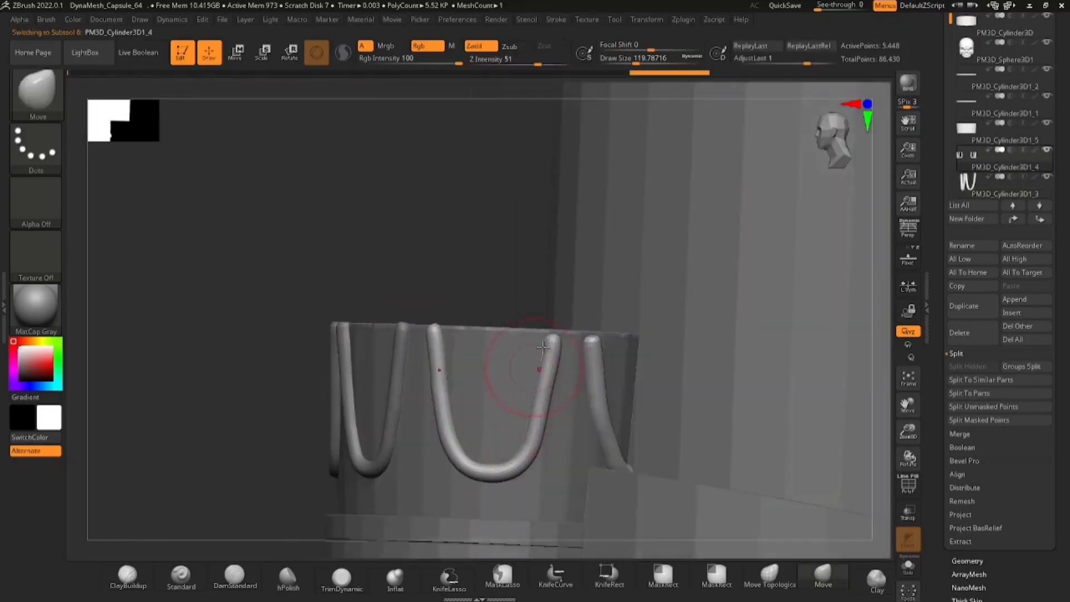
pyautogui.moveTo(556, 330); pyautogui.dragTo(554, 331)
pyautogui.moveTo(535, 465); pyautogui.dragTo(531, 459)
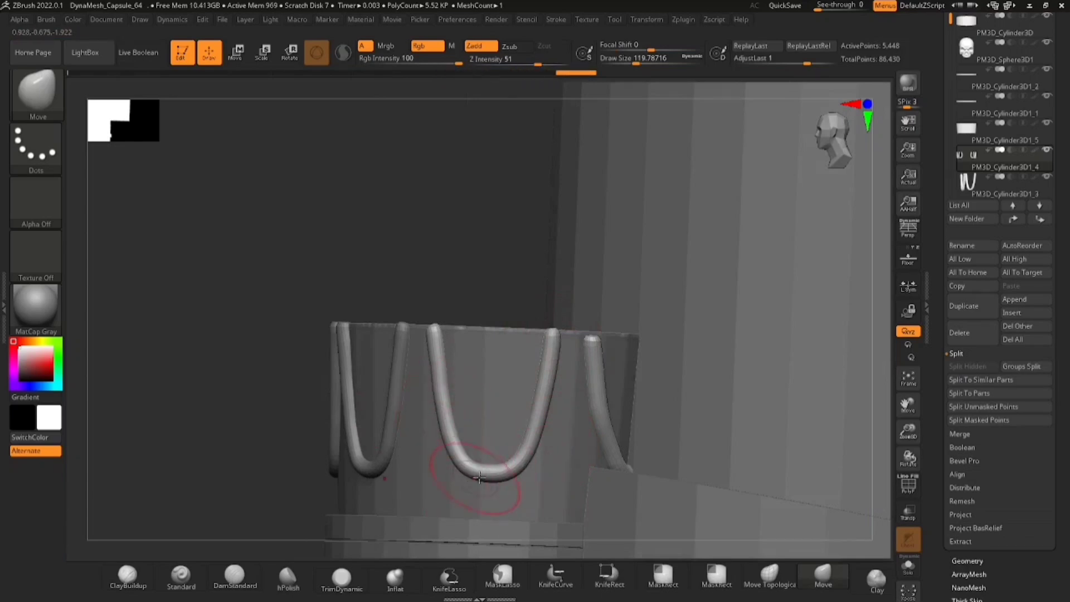
pyautogui.moveTo(488, 463); pyautogui.dragTo(487, 464)
pyautogui.moveTo(457, 473)
pyautogui.mouseDown(button='right')
pyautogui.moveTo(541, 495)
pyautogui.moveTo(526, 476)
pyautogui.moveTo(465, 473)
pyautogui.moveTo(491, 440)
pyautogui.mouseUp(button='right')
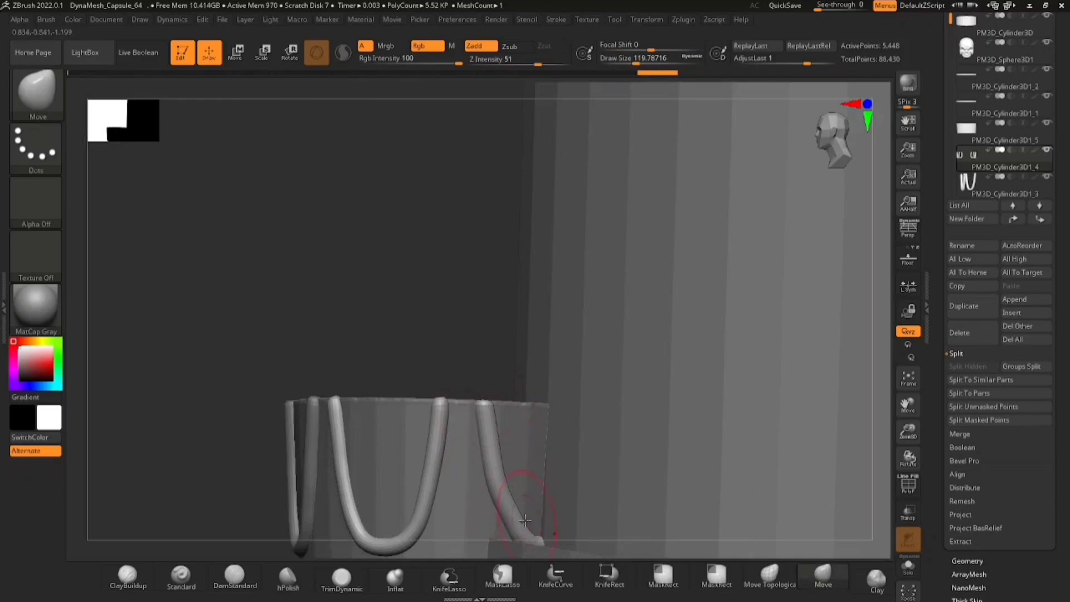
pyautogui.moveTo(501, 492)
pyautogui.mouseDown(button='right')
pyautogui.moveTo(529, 467)
pyautogui.moveTo(477, 365)
pyautogui.moveTo(513, 402)
pyautogui.moveTo(495, 362)
pyautogui.moveTo(500, 370)
pyautogui.mouseUp(button='right')
# Step: On the crown body, reduce the draw size to about 41 and mask the panels enclosed by the front U tubes
pyautogui.keyDown('alt'); pyautogui.click(493, 366); pyautogui.keyUp('alt')
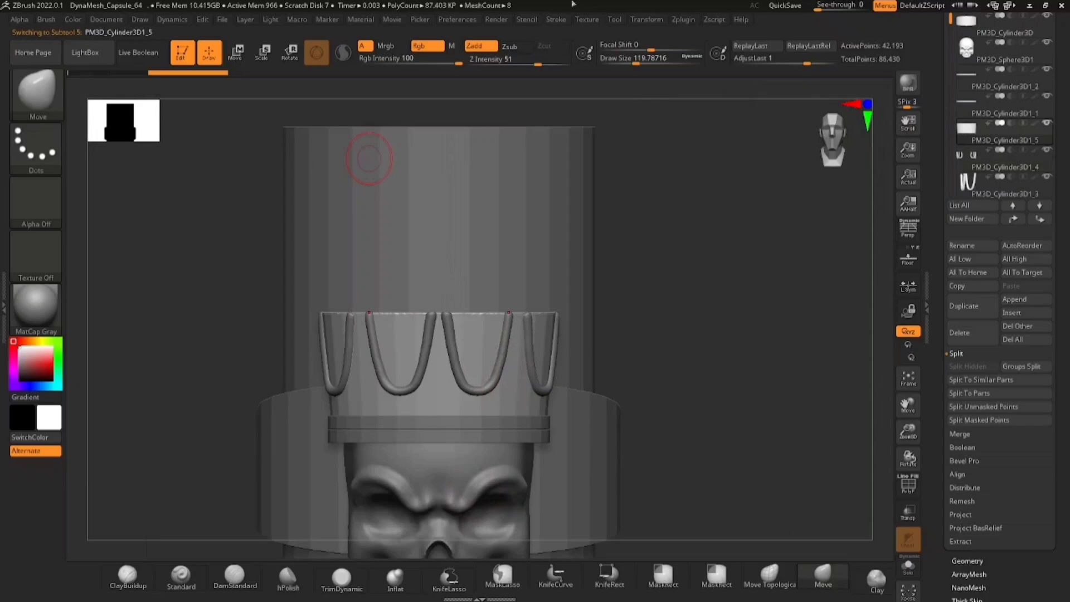
pyautogui.keyDown('ctrl'); pyautogui.moveTo(369, 158); pyautogui.dragTo(368, 436, button='right'); pyautogui.keyUp('ctrl')
pyautogui.press('space')
pyautogui.moveTo(444, 361); pyautogui.dragTo(429, 361)
pyautogui.moveTo(421, 341); pyautogui.dragTo(448, 393, button='right')
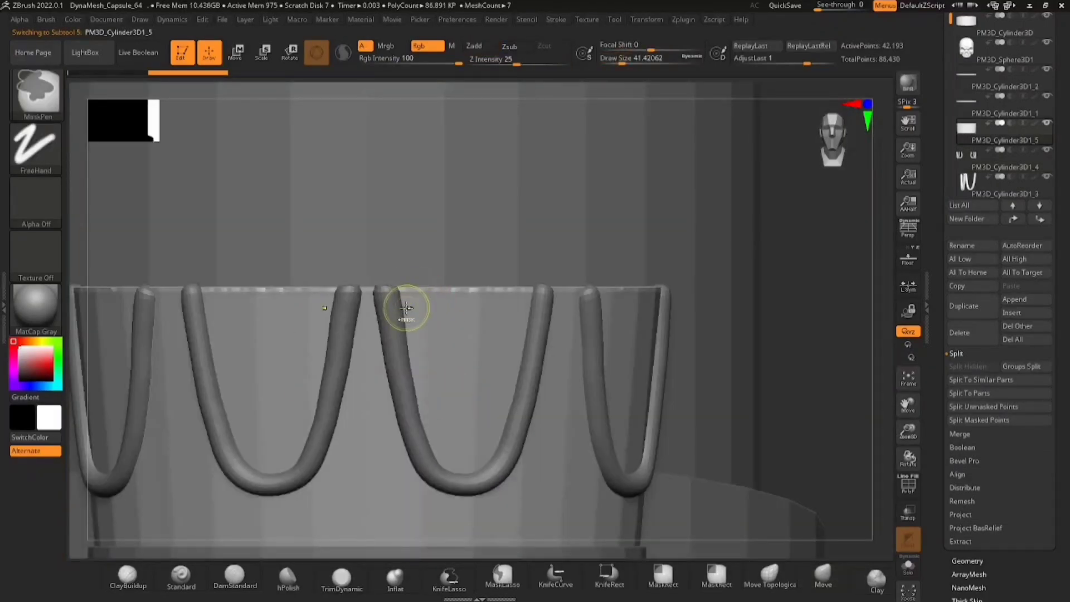
pyautogui.moveTo(407, 307)
pyautogui.keyDown('ctrl'); pyautogui.mouseDown()
pyautogui.moveTo(445, 335)
pyautogui.moveTo(424, 312)
pyautogui.moveTo(418, 345)
pyautogui.moveTo(446, 446)
pyautogui.moveTo(468, 454)
pyautogui.moveTo(508, 325)
pyautogui.moveTo(510, 393)
pyautogui.moveTo(466, 356)
pyautogui.moveTo(491, 301)
pyautogui.moveTo(444, 305)
pyautogui.mouseUp(); pyautogui.keyUp('ctrl')
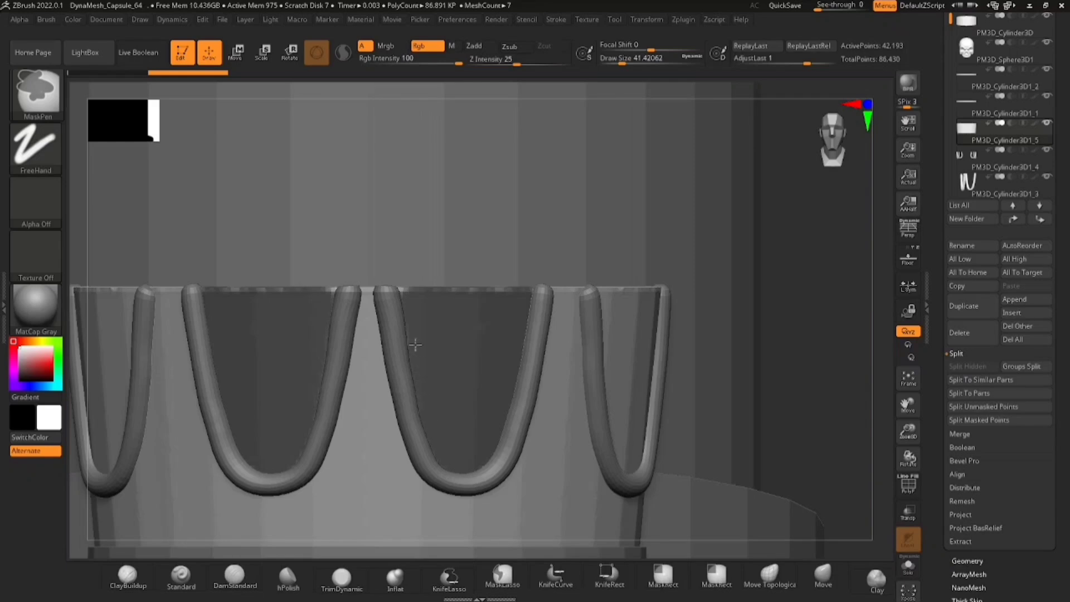
pyautogui.keyDown('ctrl'); pyautogui.moveTo(415, 344); pyautogui.dragTo(456, 296); pyautogui.keyUp('ctrl')
pyautogui.moveTo(491, 395)
pyautogui.keyDown('ctrl'); pyautogui.mouseDown(button='right')
pyautogui.moveTo(478, 342)
pyautogui.moveTo(490, 411)
pyautogui.moveTo(527, 405)
pyautogui.mouseUp(button='right'); pyautogui.keyUp('ctrl')
pyautogui.moveTo(448, 318)
pyautogui.keyDown('ctrl'); pyautogui.mouseDown()
pyautogui.moveTo(476, 440)
pyautogui.moveTo(497, 465)
pyautogui.moveTo(557, 326)
pyautogui.moveTo(504, 429)
pyautogui.moveTo(491, 397)
pyautogui.mouseUp(); pyautogui.keyUp('ctrl')
pyautogui.keyDown('ctrl'); pyautogui.moveTo(513, 357); pyautogui.dragTo(543, 340); pyautogui.keyUp('ctrl')
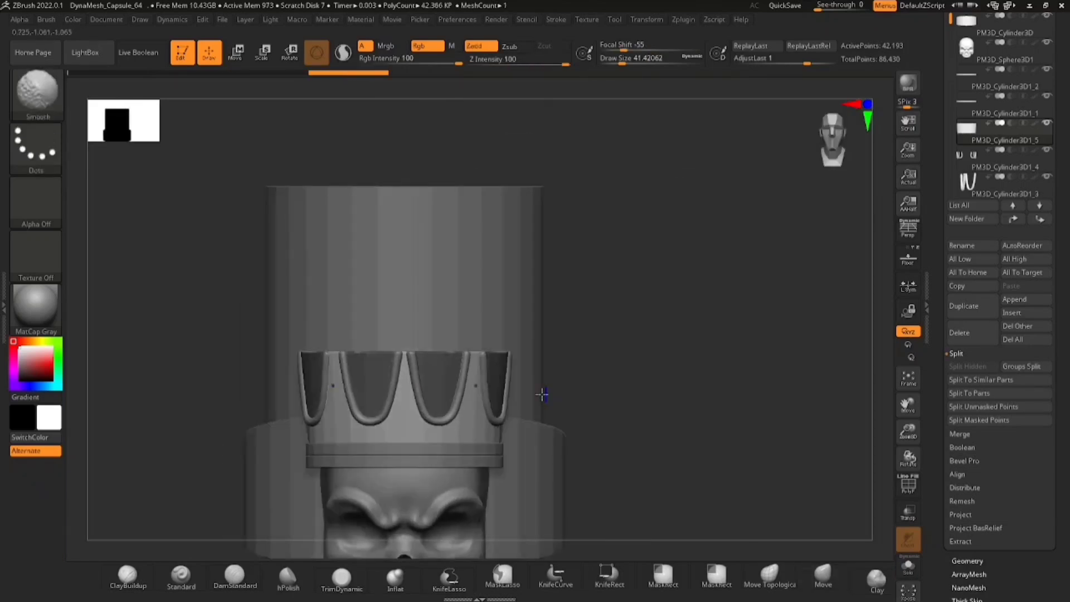
# Step: Mask the crown body's panels enclosed by the side and rearmost U tubes
pyautogui.keyDown('ctrl'); pyautogui.moveTo(542, 395); pyautogui.dragTo(535, 334, button='right'); pyautogui.keyUp('ctrl')
pyautogui.moveTo(535, 335); pyautogui.dragTo(466, 323, button='right')
pyautogui.keyDown('ctrl'); pyautogui.moveTo(466, 323); pyautogui.dragTo(449, 357, button='right'); pyautogui.keyUp('ctrl')
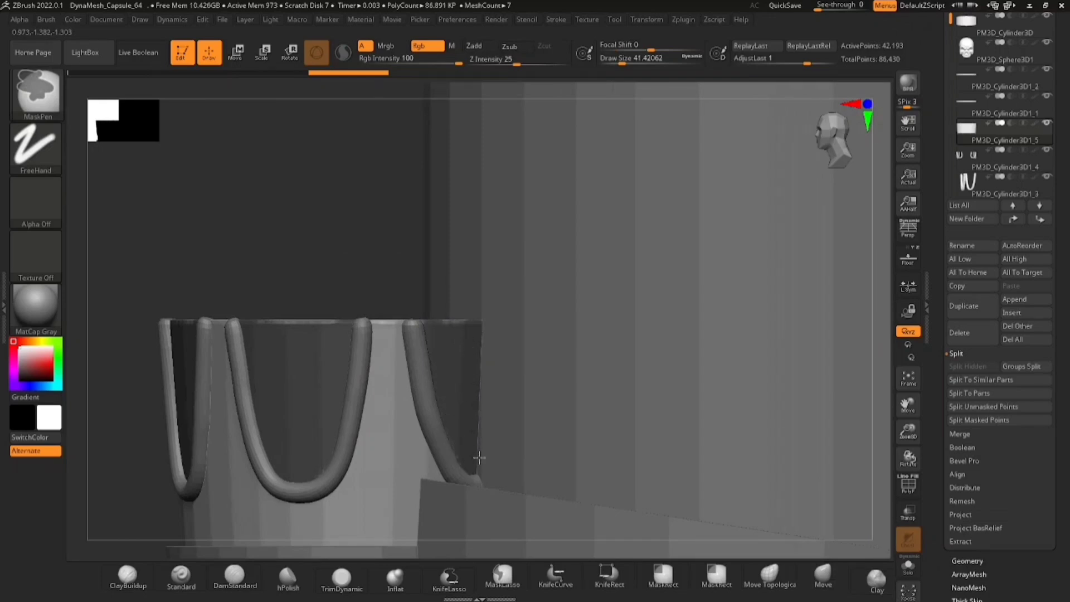
pyautogui.moveTo(478, 457)
pyautogui.keyDown('ctrl'); pyautogui.mouseDown(button='right')
pyautogui.moveTo(429, 409)
pyautogui.moveTo(444, 410)
pyautogui.moveTo(462, 457)
pyautogui.mouseUp(button='right'); pyautogui.keyUp('ctrl')
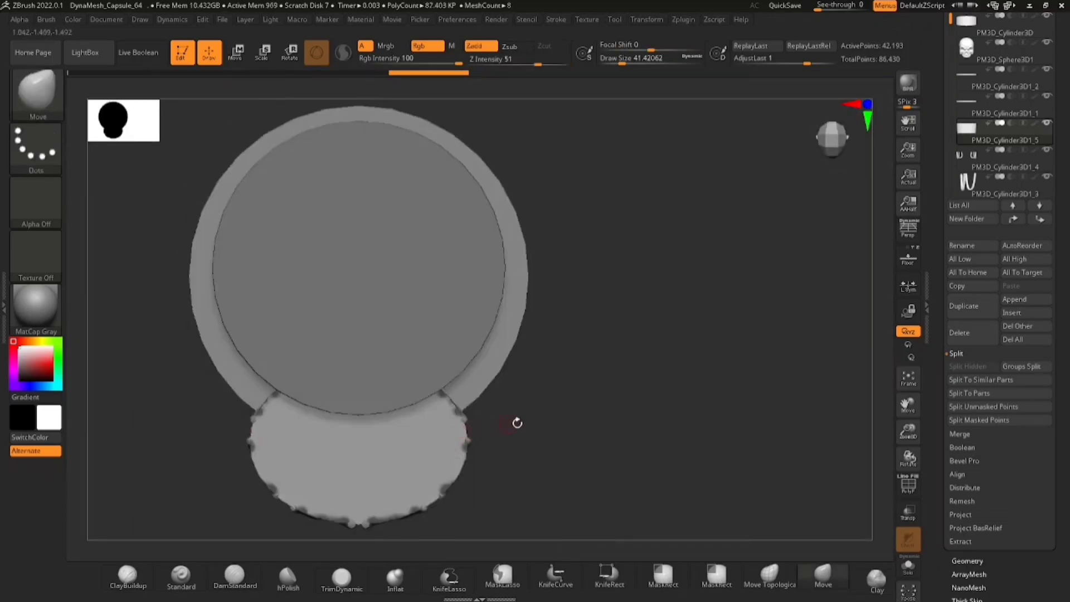
# Step: Invert the crown body's mask and centre the transform gizmo on the unmasked panels
pyautogui.keyDown('ctrl'); pyautogui.click(616, 460); pyautogui.keyUp('ctrl')
pyautogui.press('w')
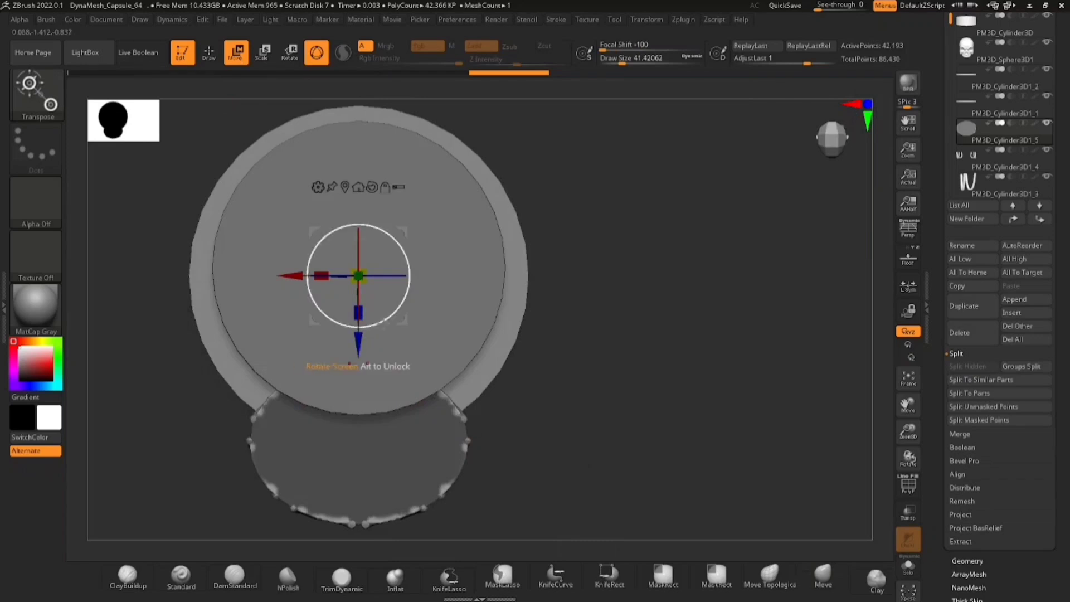
pyautogui.keyDown('shift'); pyautogui.moveTo(384, 322); pyautogui.dragTo(508, 369, button='right'); pyautogui.keyUp('shift')
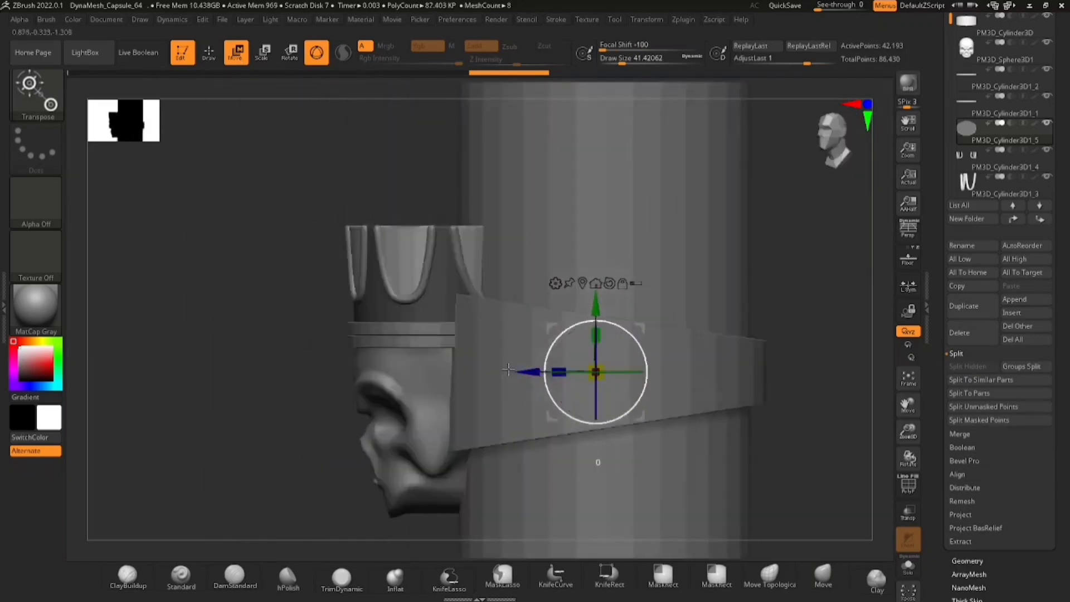
pyautogui.click(583, 283)
pyautogui.keyDown('ctrl'); pyautogui.moveTo(407, 351); pyautogui.dragTo(450, 357, button='right'); pyautogui.keyUp('ctrl')
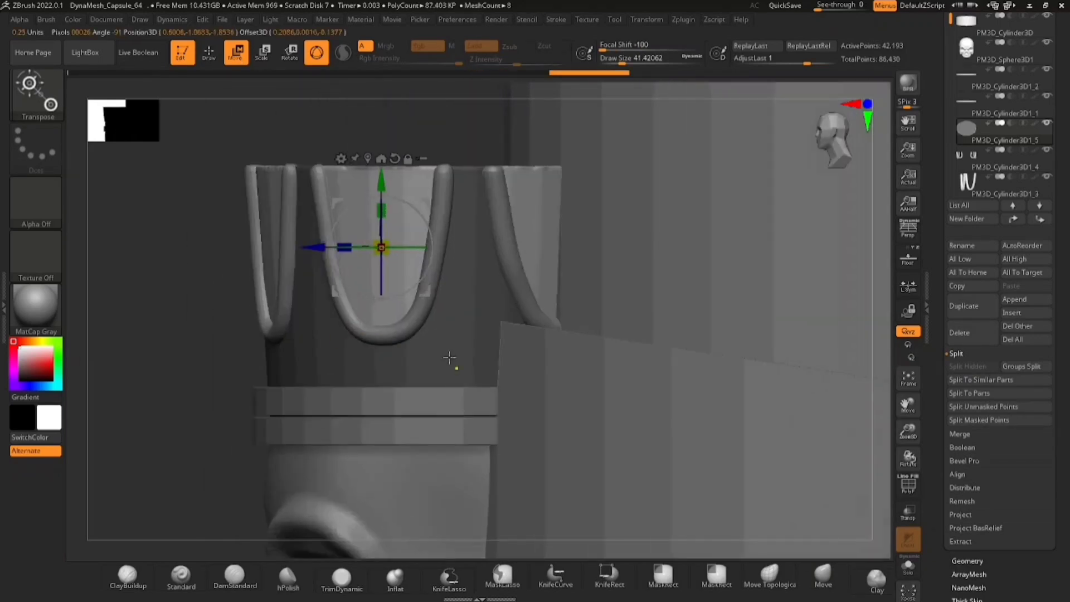
pyautogui.moveTo(350, 186); pyautogui.dragTo(466, 235)
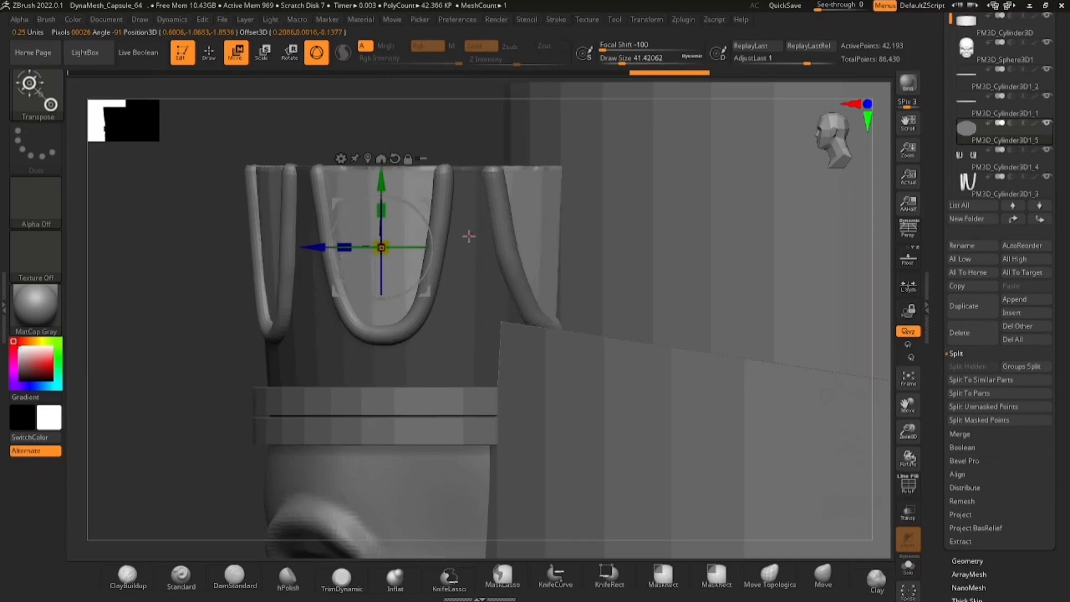
# Step: Clear the mask from the crown body's top face with a rectangular selection across the upper rim
pyautogui.moveTo(468, 236); pyautogui.dragTo(503, 278, button='right')
pyautogui.keyDown('alt'); pyautogui.moveTo(503, 278); pyautogui.dragTo(526, 320, button='right'); pyautogui.keyUp('alt')
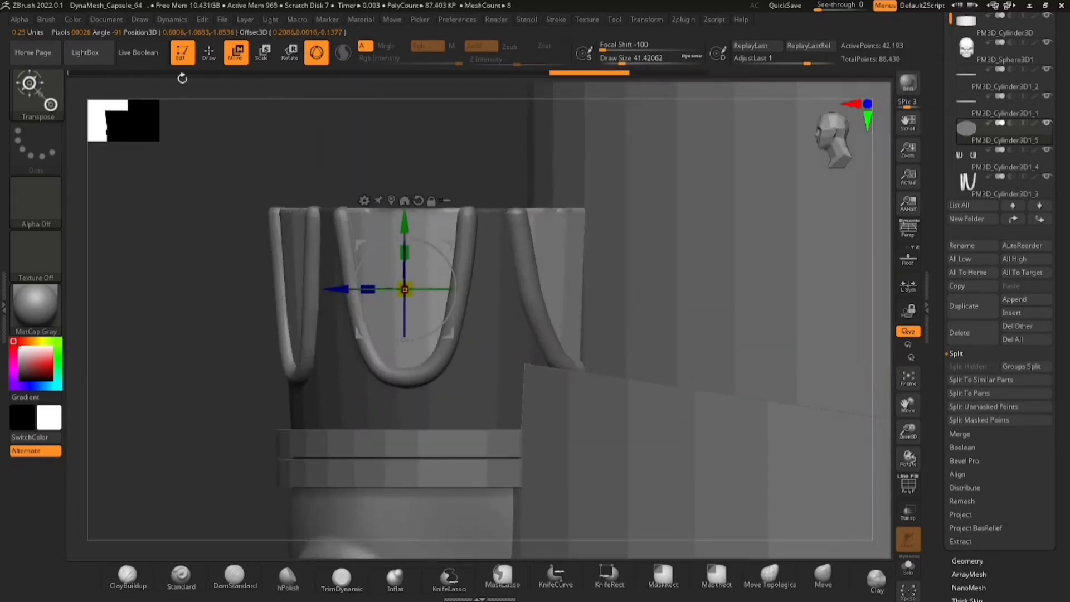
pyautogui.press('q')
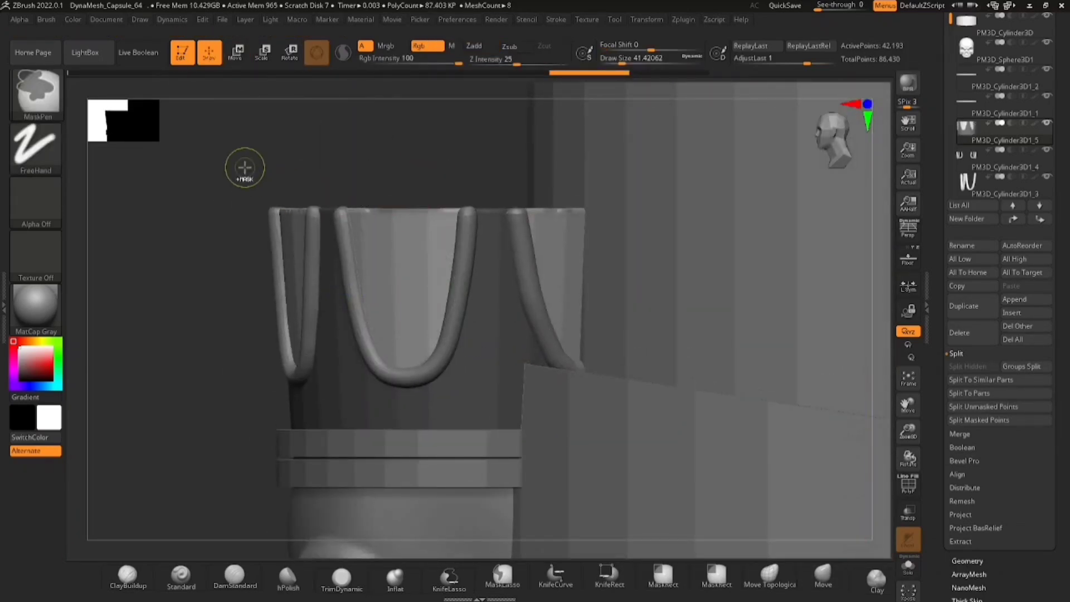
pyautogui.moveTo(195, 164)
pyautogui.keyDown('ctrl'); pyautogui.mouseDown()
pyautogui.moveTo(513, 211)
pyautogui.moveTo(627, 210)
pyautogui.mouseUp(); pyautogui.keyUp('ctrl')
pyautogui.moveTo(582, 246)
pyautogui.keyDown('ctrl'); pyautogui.mouseDown(button='right')
pyautogui.moveTo(552, 216)
pyautogui.moveTo(566, 321)
pyautogui.moveTo(573, 300)
pyautogui.mouseUp(button='right'); pyautogui.keyUp('ctrl')
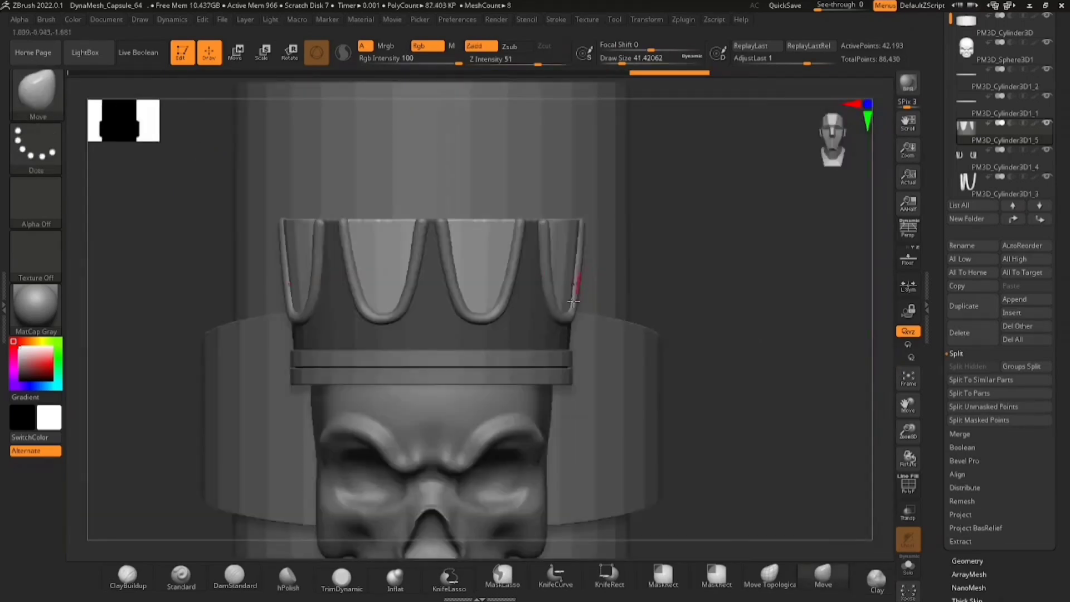
# Step: Try to shrink the unmasked panels and top face inward by scaling them with the transform gizmo
pyautogui.click(241, 58)
pyautogui.moveTo(540, 231); pyautogui.dragTo(546, 287, button='right')
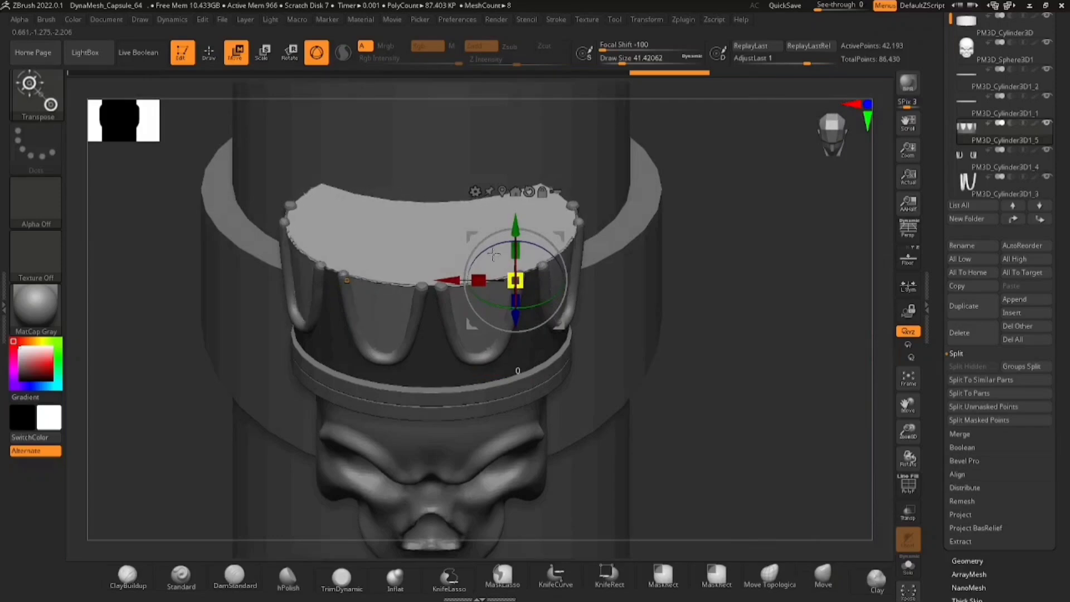
pyautogui.moveTo(493, 254); pyautogui.dragTo(460, 212)
pyautogui.keyDown('shift'); pyautogui.moveTo(533, 280); pyautogui.dragTo(525, 230, button='right'); pyautogui.keyUp('shift')
pyautogui.moveTo(516, 216); pyautogui.dragTo(516, 221)
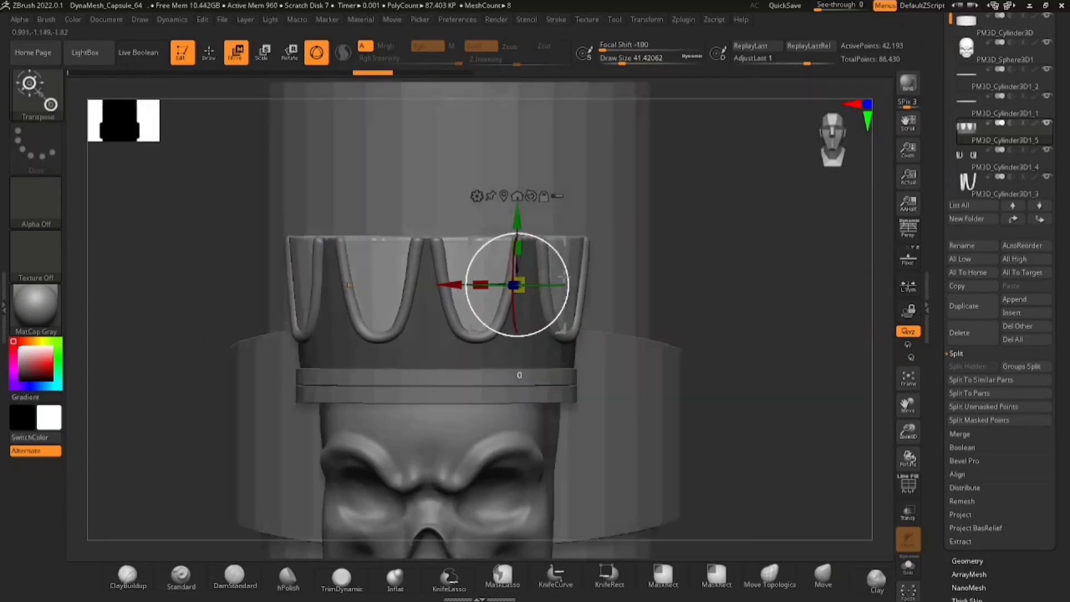
pyautogui.moveTo(513, 282); pyautogui.dragTo(549, 283, button='right')
pyautogui.moveTo(550, 282); pyautogui.dragTo(555, 281)
pyautogui.moveTo(486, 288); pyautogui.dragTo(496, 287)
pyautogui.moveTo(496, 288); pyautogui.dragTo(509, 378, button='right')
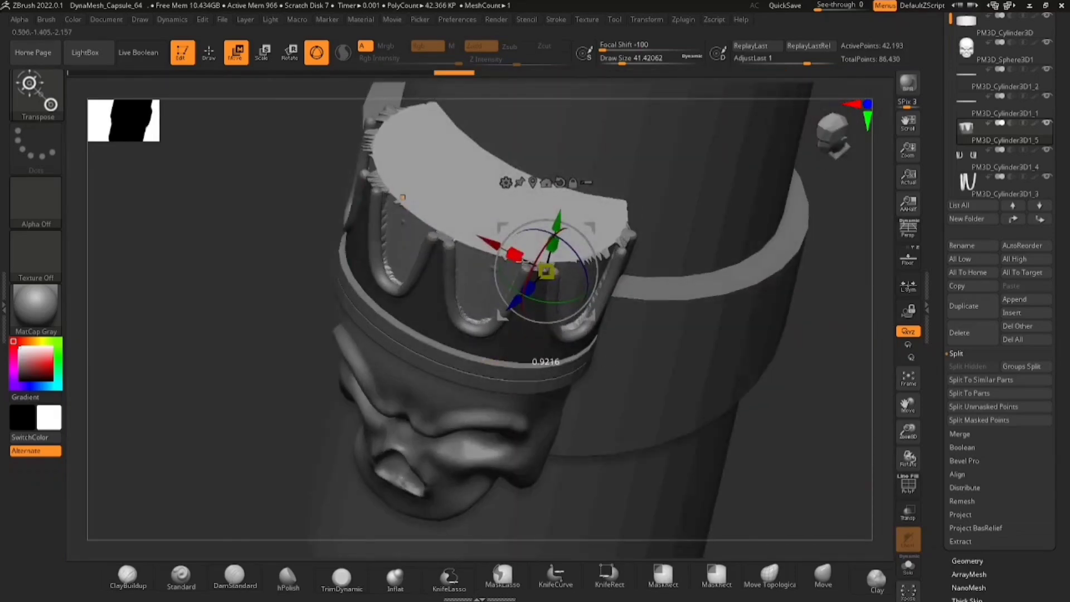
pyautogui.moveTo(521, 260); pyautogui.dragTo(527, 263)
pyautogui.moveTo(593, 321); pyautogui.dragTo(611, 356, button='right')
pyautogui.hotkey('ctrl', 'z')
pyautogui.hotkey('ctrl', 'z')
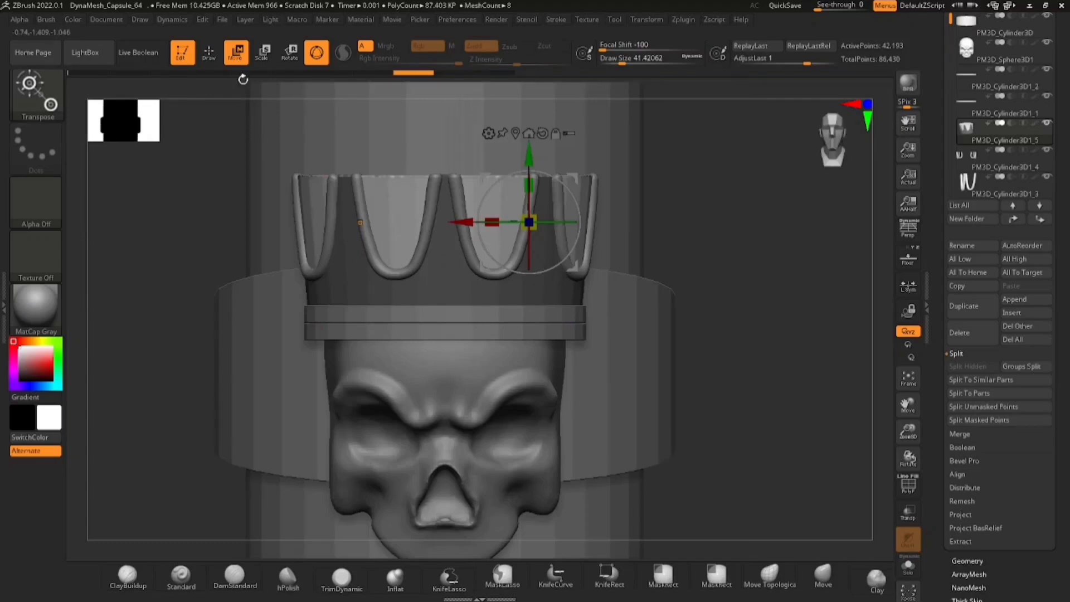
# Step: Redo the rectangular unmasking along the crown body's upper rim so that the top face stays editable
pyautogui.click(210, 53)
pyautogui.keyDown('alt'); pyautogui.moveTo(266, 170); pyautogui.dragTo(279, 249, button='right'); pyautogui.keyUp('alt')
pyautogui.moveTo(229, 177)
pyautogui.keyDown('ctrl'); pyautogui.mouseDown()
pyautogui.moveTo(351, 237)
pyautogui.moveTo(656, 258)
pyautogui.mouseUp(); pyautogui.keyUp('ctrl')
pyautogui.hotkey('ctrl', 'z')
pyautogui.keyDown('ctrl'); pyautogui.moveTo(205, 175); pyautogui.dragTo(672, 257); pyautogui.keyUp('ctrl')
pyautogui.keyDown('ctrl'); pyautogui.moveTo(672, 257); pyautogui.dragTo(493, 309, button='right'); pyautogui.keyUp('ctrl')
# Step: Centre the gizmo on the unmasked region and recess the panels by shifting them back into the crown and narrowing their width
pyautogui.click(236, 54)
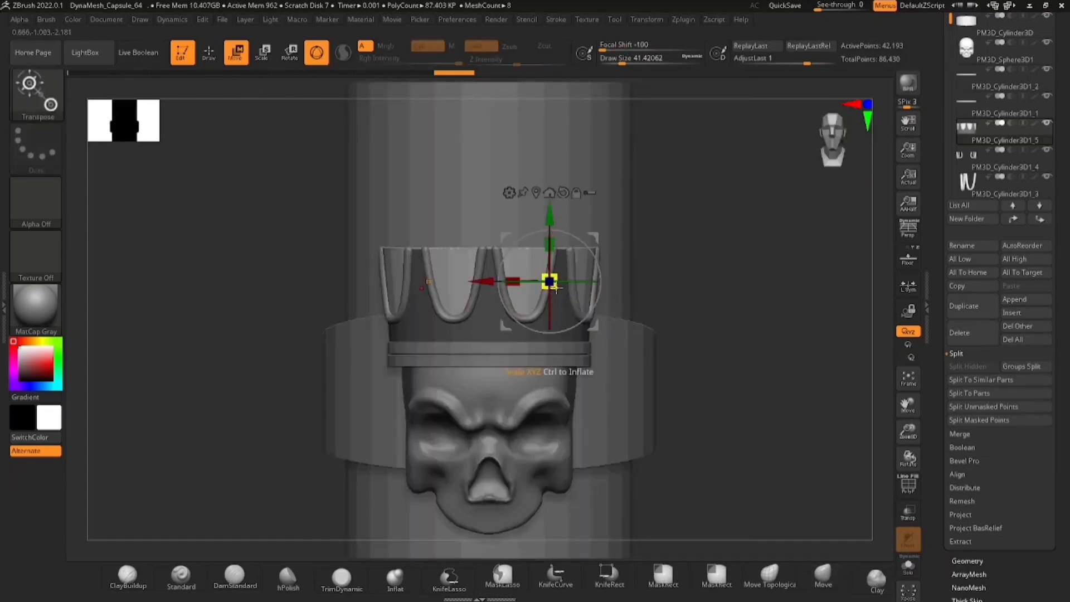
pyautogui.moveTo(551, 282); pyautogui.dragTo(551, 342, button='right')
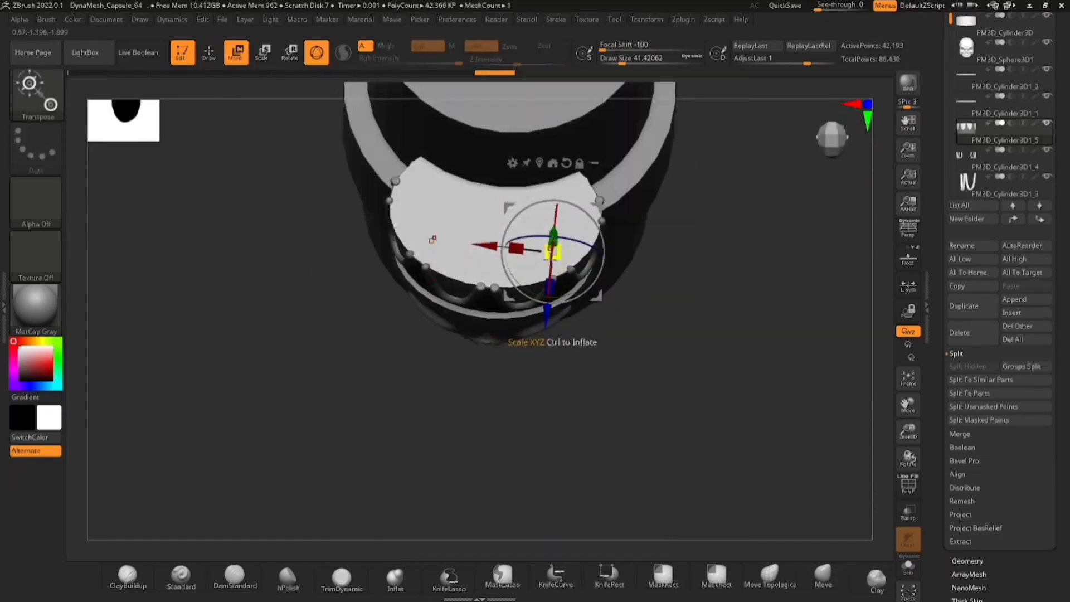
pyautogui.moveTo(544, 322); pyautogui.dragTo(544, 315)
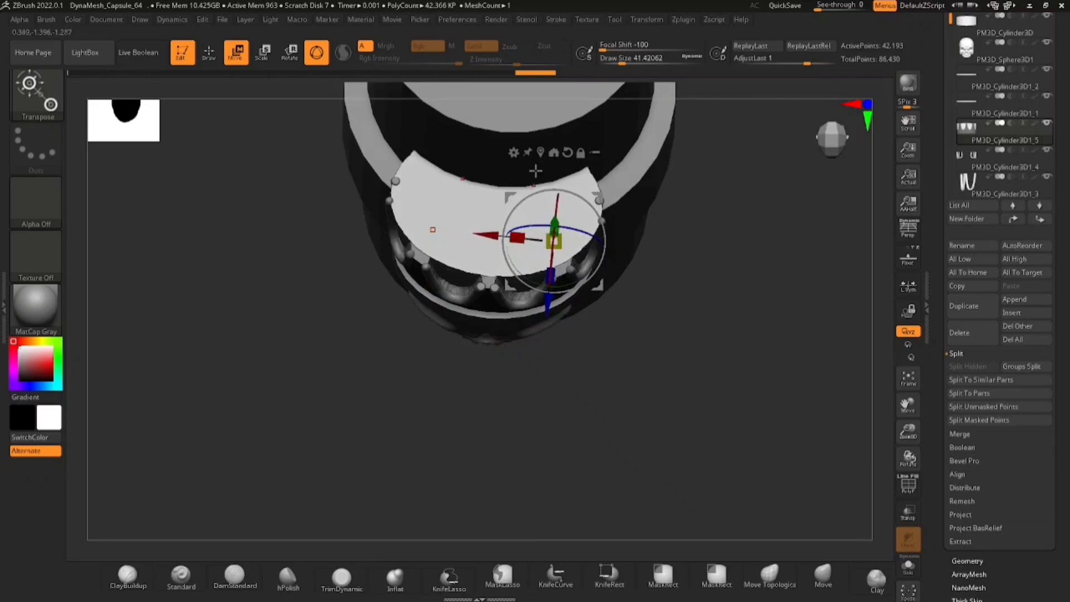
pyautogui.hotkey('ctrl', 'z')
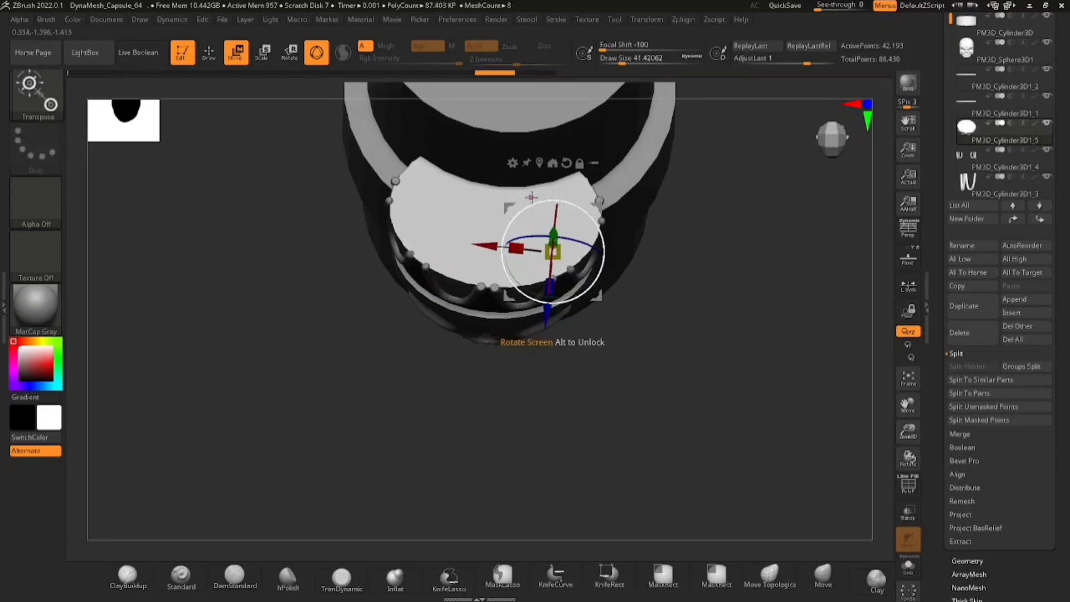
pyautogui.click(539, 163)
pyautogui.moveTo(488, 291); pyautogui.dragTo(489, 274)
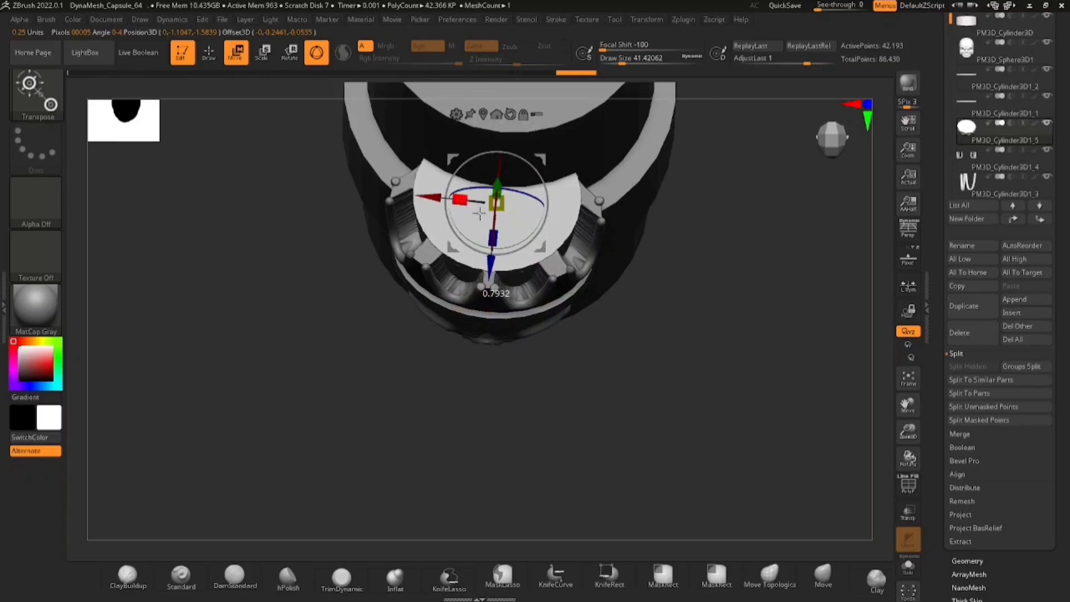
pyautogui.keyDown('shift'); pyautogui.moveTo(483, 217); pyautogui.dragTo(559, 222, button='right'); pyautogui.keyUp('shift')
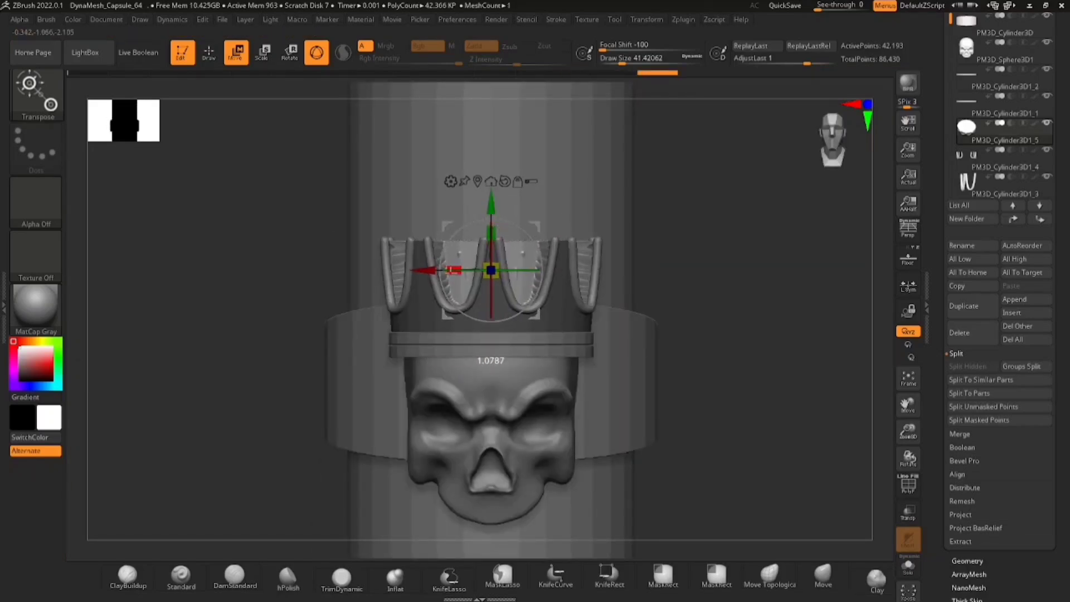
pyautogui.moveTo(449, 271); pyautogui.dragTo(512, 235, button='right')
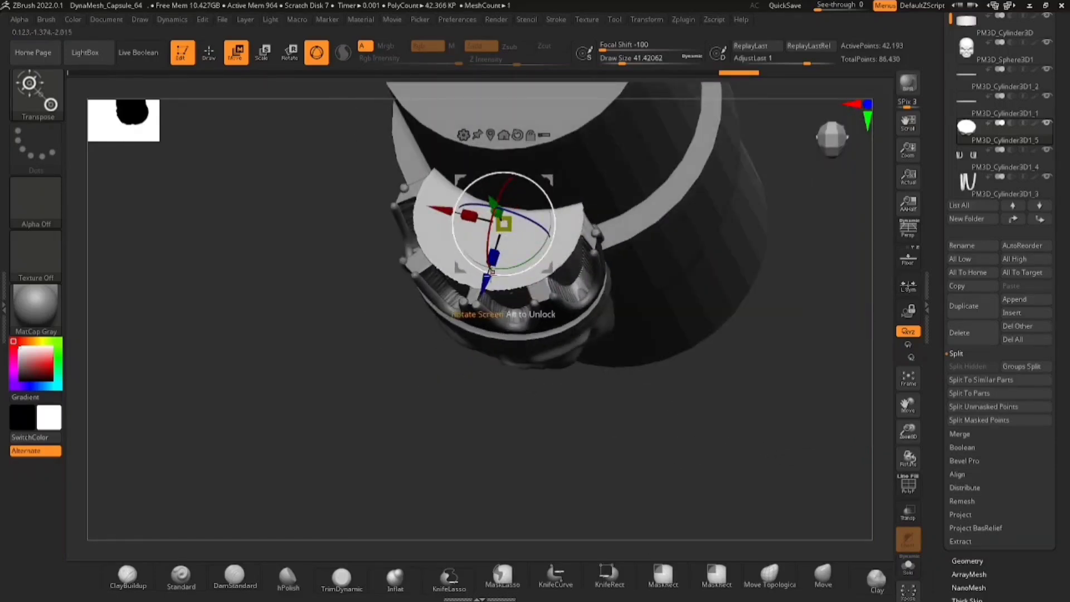
pyautogui.moveTo(490, 271); pyautogui.dragTo(485, 294)
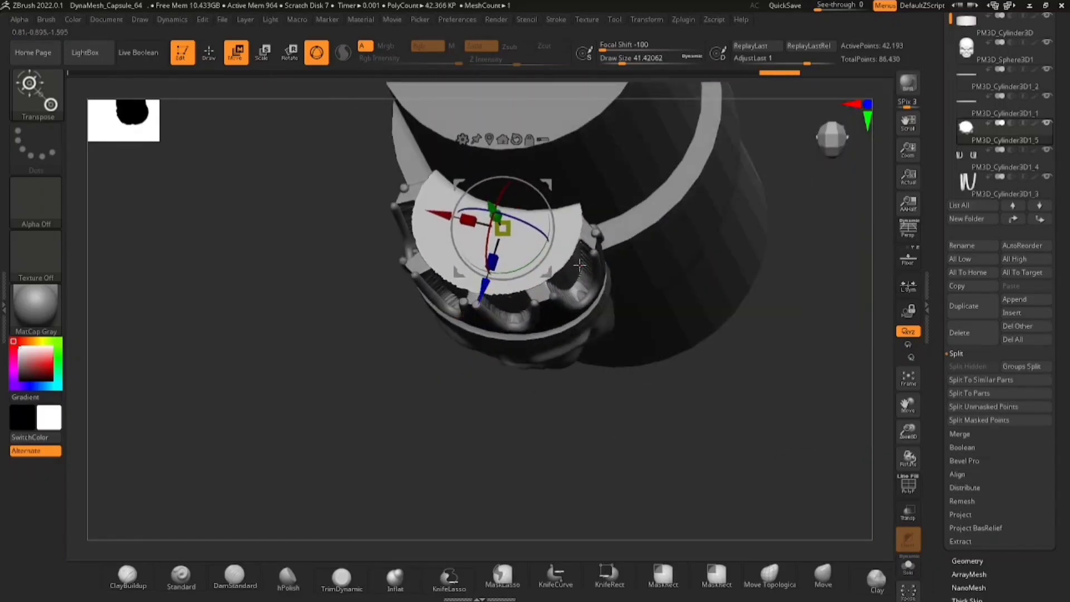
pyautogui.keyDown('shift'); pyautogui.moveTo(580, 266); pyautogui.dragTo(610, 233, button='right'); pyautogui.keyUp('shift')
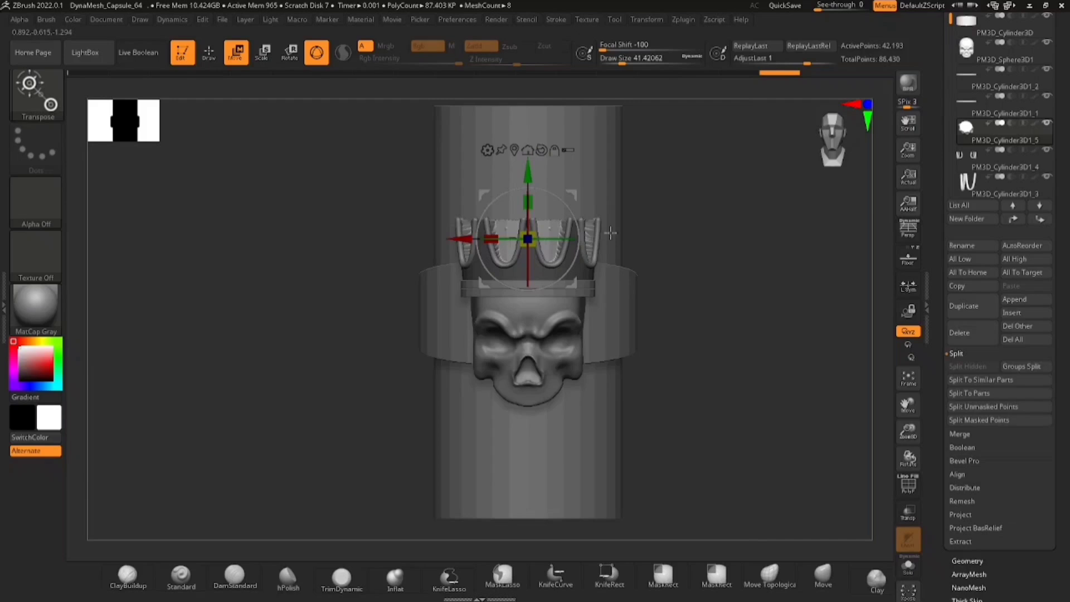
# Step: Isolate the crown body and mask its oval top face with a lasso mask from the top view
pyautogui.click(209, 53)
pyautogui.moveTo(279, 279)
pyautogui.mouseDown(button='right')
pyautogui.moveTo(294, 375)
pyautogui.moveTo(298, 338)
pyautogui.moveTo(270, 337)
pyautogui.moveTo(301, 317)
pyautogui.moveTo(301, 231)
pyautogui.mouseUp(button='right')
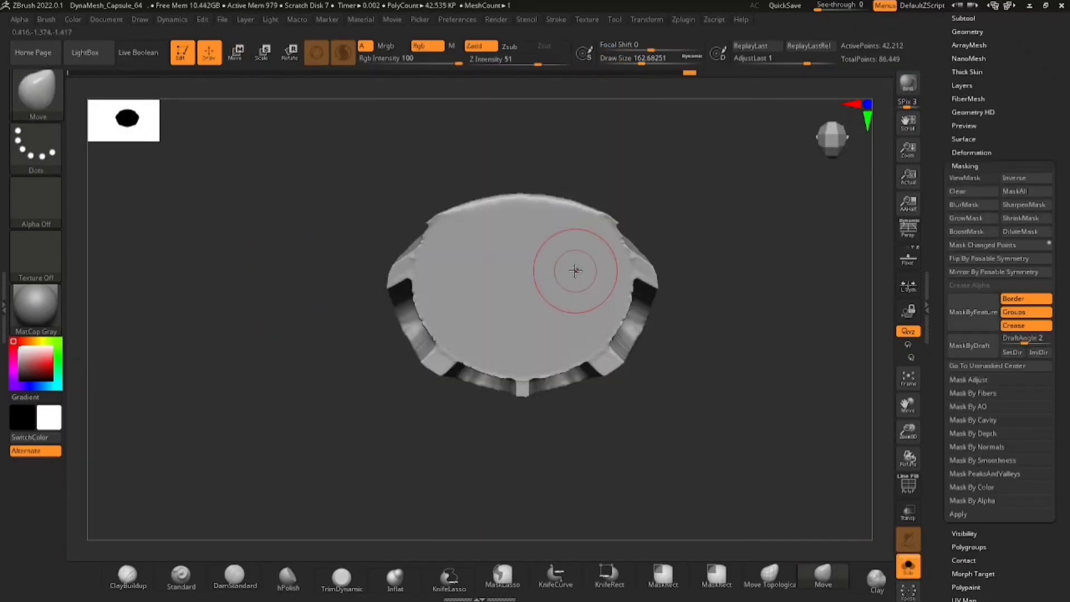
pyautogui.press('ctrl')
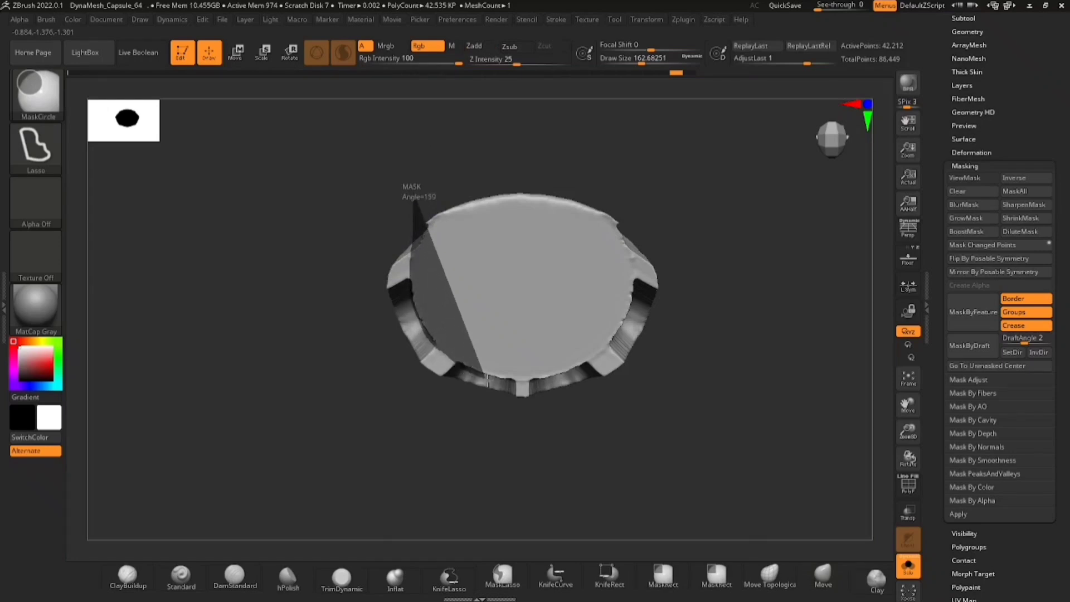
pyautogui.keyDown('ctrl'); pyautogui.moveTo(519, 381); pyautogui.dragTo(533, 182); pyautogui.keyUp('ctrl')
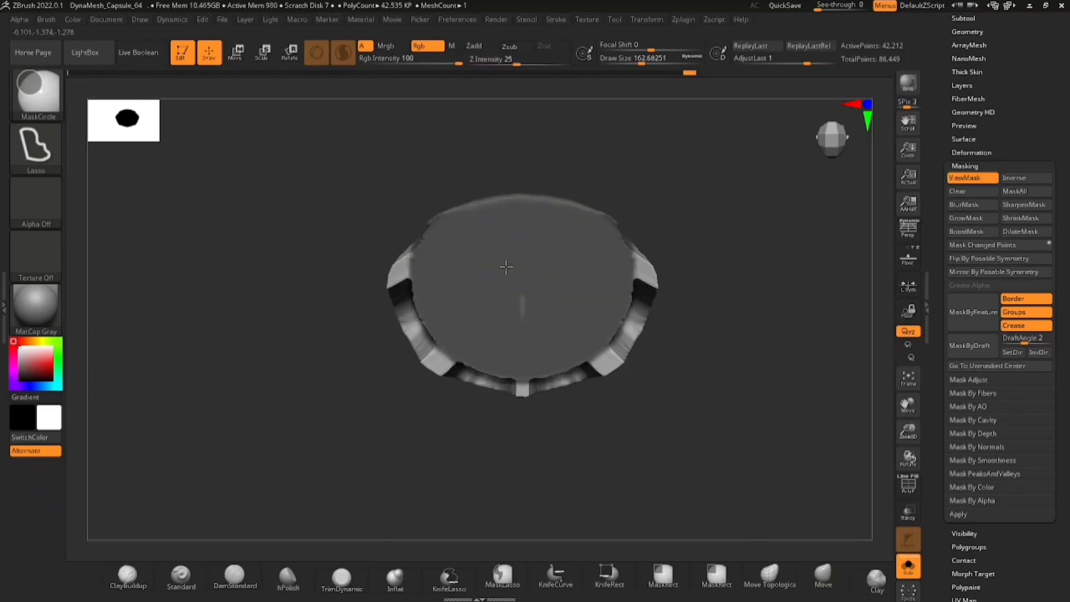
pyautogui.keyDown('ctrl'); pyautogui.moveTo(554, 300); pyautogui.dragTo(550, 251, button='right'); pyautogui.keyUp('ctrl')
pyautogui.moveTo(550, 250)
pyautogui.mouseDown(button='right')
pyautogui.moveTo(537, 360)
pyautogui.moveTo(549, 217)
pyautogui.moveTo(533, 129)
pyautogui.mouseUp(button='right')
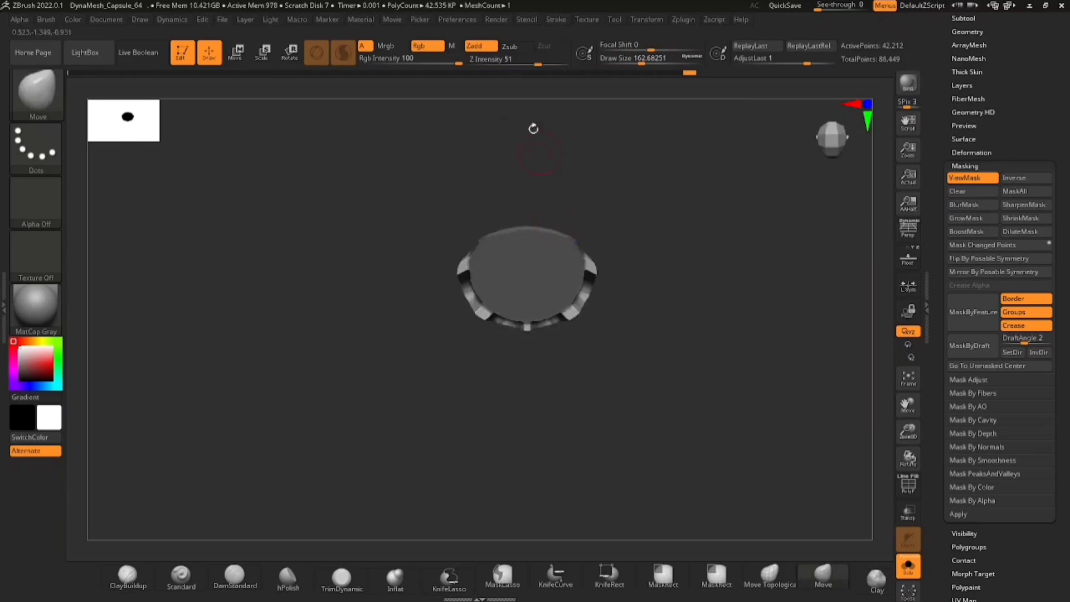
# Step: Switch the stroke of the MaskCircle masking brush to FreeHand for touching up the mask on the crown's top face
pyautogui.moveTo(563, 307); pyautogui.dragTo(521, 312, button='right')
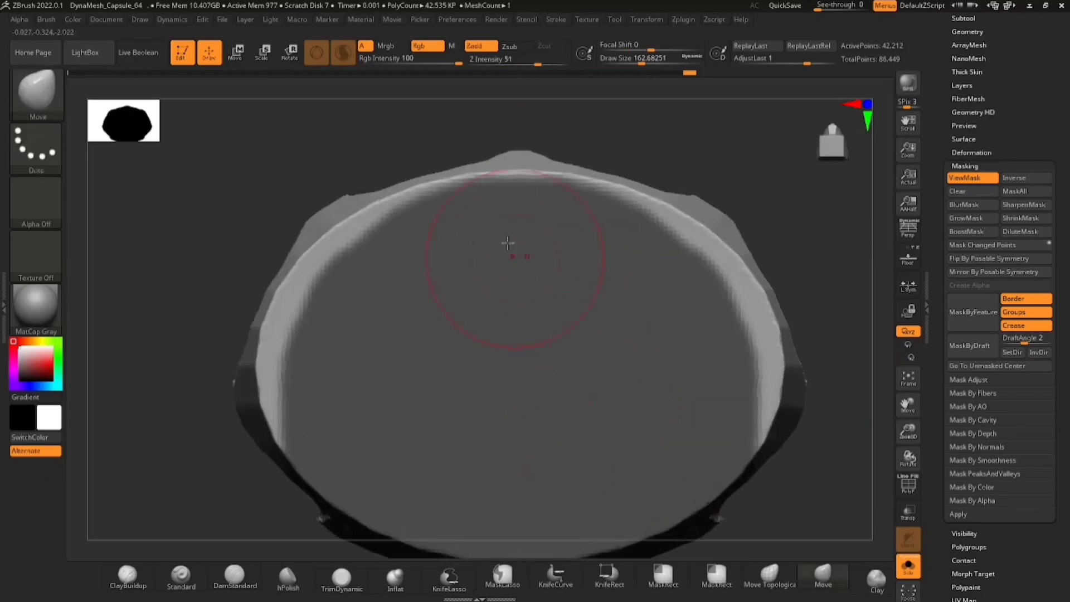
pyautogui.press('space')
pyautogui.moveTo(507, 243); pyautogui.dragTo(493, 242)
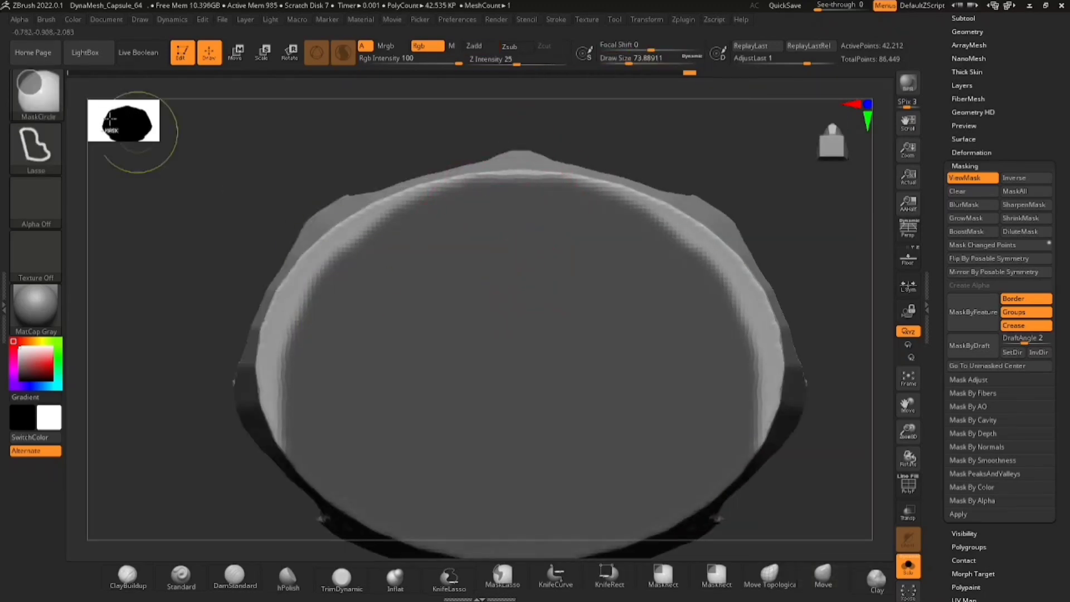
pyautogui.click(42, 104)
pyautogui.keyDown('ctrl'); pyautogui.click(266, 153); pyautogui.keyUp('ctrl')
pyautogui.keyDown('ctrl'); pyautogui.click(36, 147); pyautogui.keyUp('ctrl')
pyautogui.keyDown('ctrl'); pyautogui.click(266, 159); pyautogui.keyUp('ctrl')
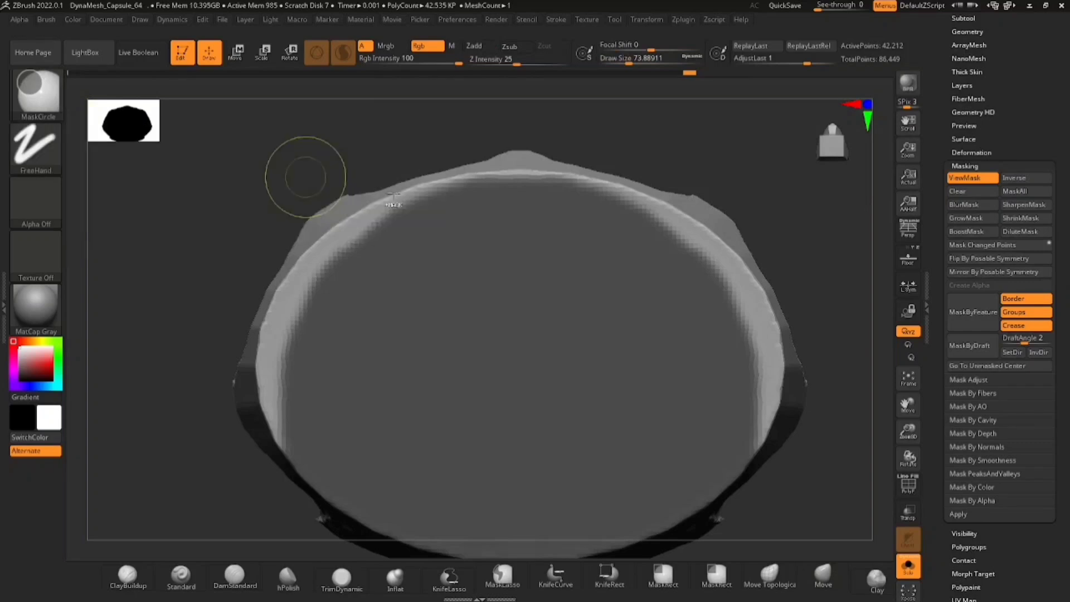
# Step: Reduce the draw size to about 39 and erase the edge of the top-face mask by hand along the crown's rim
pyautogui.keyDown('ctrl'); pyautogui.moveTo(446, 184); pyautogui.dragTo(483, 225, button='right'); pyautogui.keyUp('ctrl')
pyautogui.press('space')
pyautogui.moveTo(466, 184); pyautogui.dragTo(455, 183)
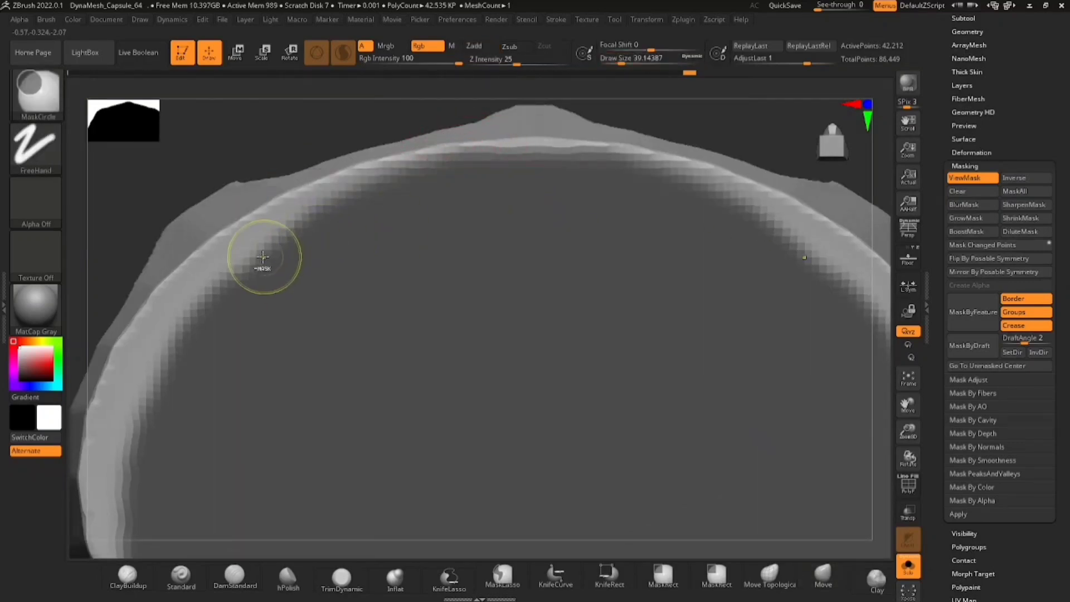
pyautogui.moveTo(262, 257)
pyautogui.keyDown('ctrl'); pyautogui.keyDown('alt'); pyautogui.mouseDown()
pyautogui.moveTo(320, 205)
pyautogui.moveTo(410, 169)
pyautogui.moveTo(502, 174)
pyautogui.moveTo(329, 213)
pyautogui.moveTo(166, 354)
pyautogui.moveTo(140, 491)
pyautogui.mouseUp(); pyautogui.keyUp('alt'); pyautogui.keyUp('ctrl')
pyautogui.moveTo(139, 491)
pyautogui.keyDown('ctrl'); pyautogui.mouseDown(button='right')
pyautogui.moveTo(136, 362)
pyautogui.moveTo(234, 259)
pyautogui.mouseUp(button='right'); pyautogui.keyUp('ctrl')
pyautogui.keyDown('ctrl'); pyautogui.keyDown('alt'); pyautogui.moveTo(229, 398); pyautogui.dragTo(244, 415); pyautogui.keyUp('alt'); pyautogui.keyUp('ctrl')
pyautogui.moveTo(299, 410)
pyautogui.keyDown('ctrl'); pyautogui.mouseDown(button='right')
pyautogui.moveTo(360, 356)
pyautogui.moveTo(444, 387)
pyautogui.moveTo(525, 476)
pyautogui.moveTo(545, 407)
pyautogui.mouseUp(button='right'); pyautogui.keyUp('ctrl')
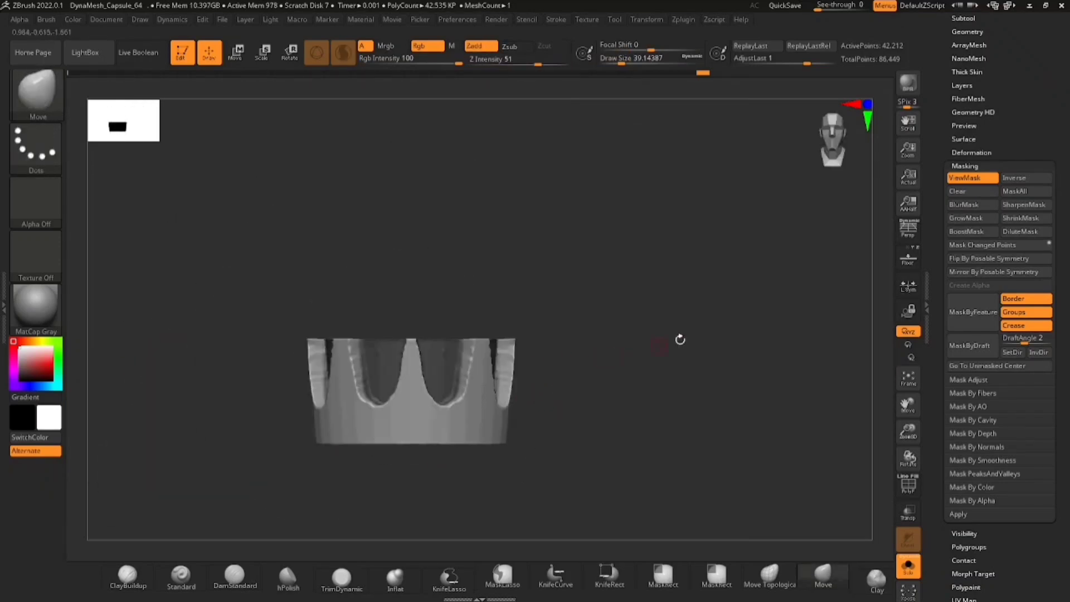
# Step: Split the crown body along its mask so that the outer shell and the inner core become separate subtools
pyautogui.scroll(5, 972, 123)
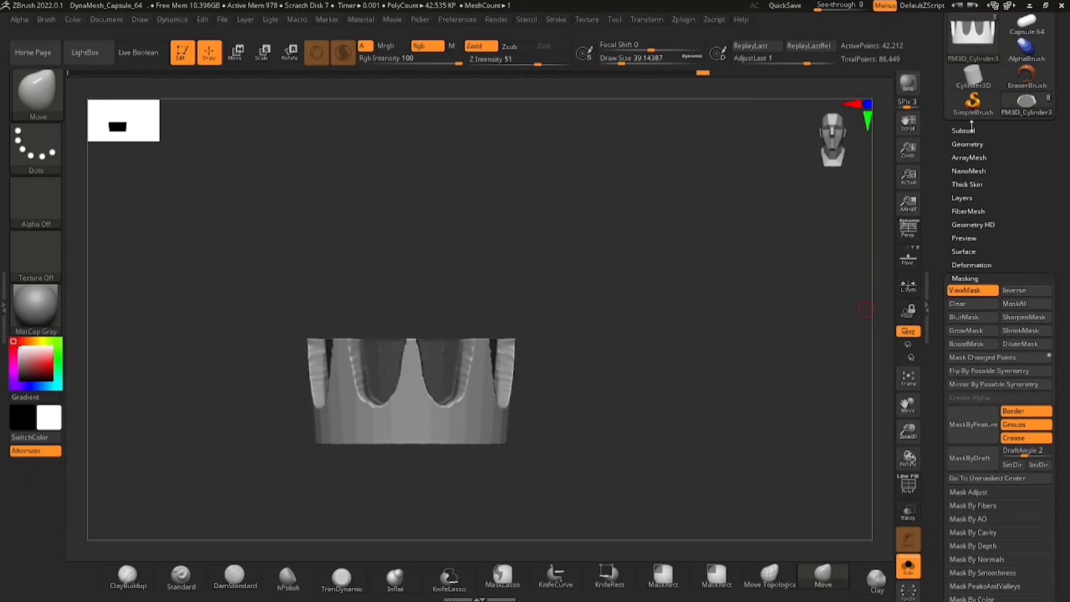
pyautogui.click(969, 130)
pyautogui.click(976, 441)
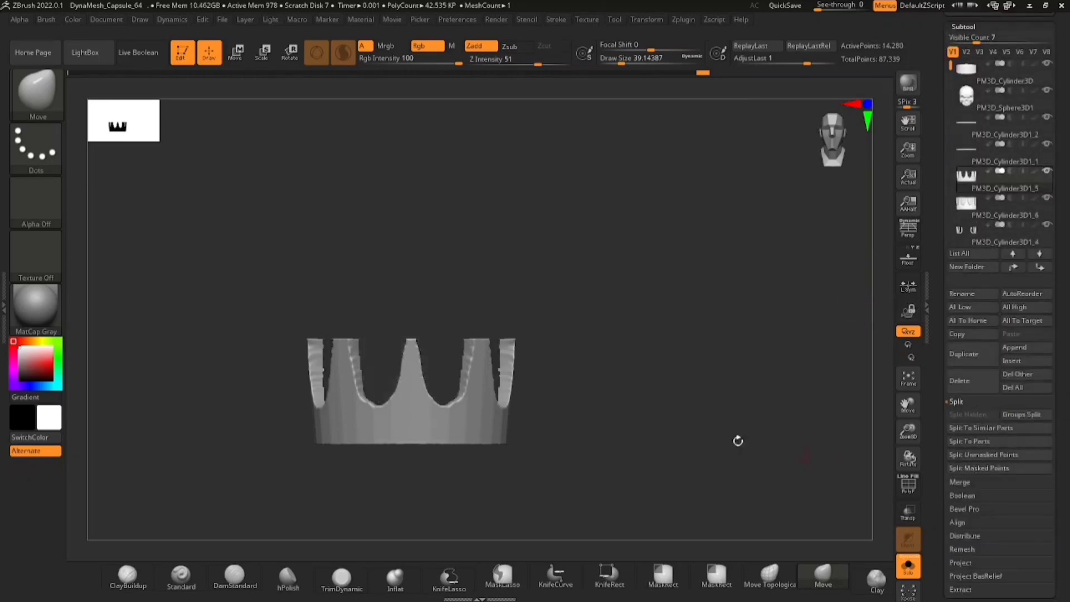
# Step: Show the other subtools again, hide the split-off inner core, and remesh the outer crown shell with DynaMesh
pyautogui.moveTo(737, 440); pyautogui.dragTo(660, 502)
pyautogui.click(908, 565)
pyautogui.moveTo(863, 548); pyautogui.dragTo(439, 370)
pyautogui.click(1019, 208)
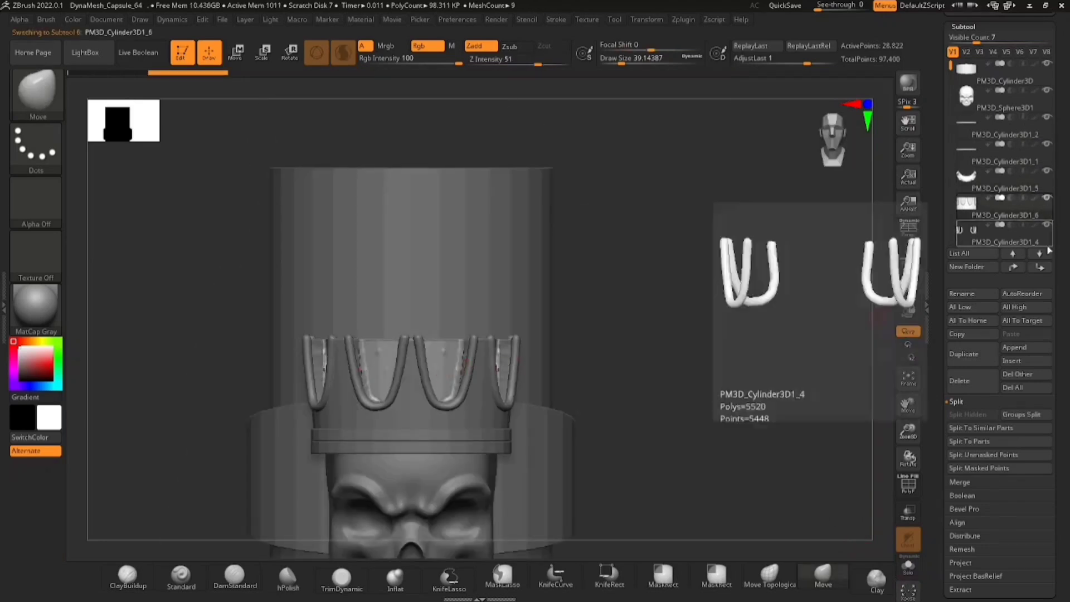
pyautogui.keyDown('alt'); pyautogui.click(486, 428); pyautogui.keyUp('alt')
pyautogui.moveTo(626, 393); pyautogui.dragTo(491, 429)
pyautogui.keyDown('ctrl'); pyautogui.moveTo(691, 298); pyautogui.dragTo(676, 409); pyautogui.keyUp('ctrl')
pyautogui.moveTo(676, 409); pyautogui.dragTo(618, 395, button='right')
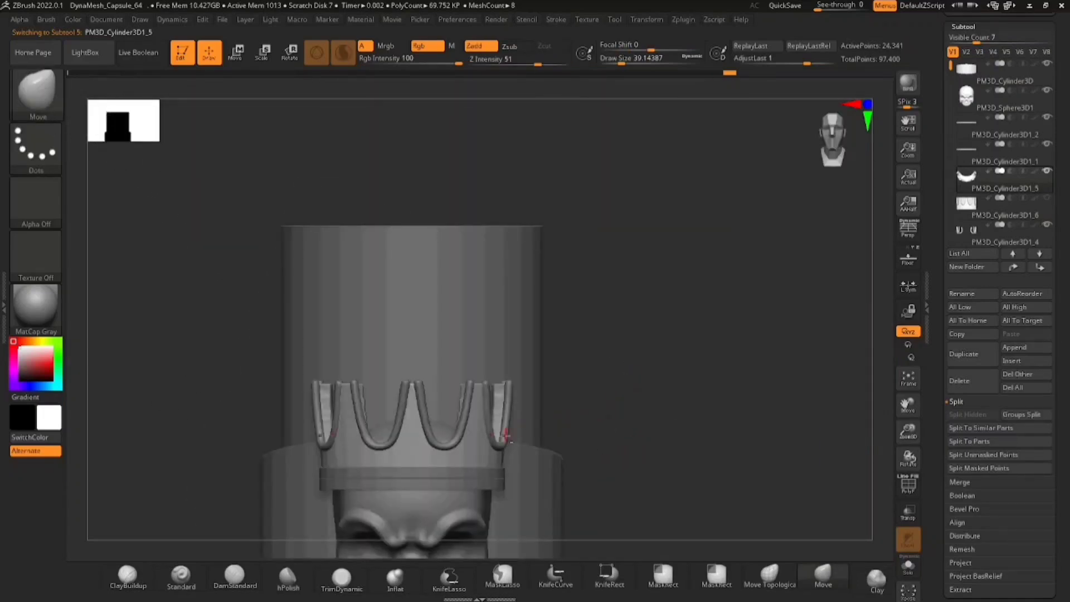
# Step: Isolate the outer crown shell and paint a mask over the inner face of its middle spike, reducing the draw size to about 22
pyautogui.keyDown('alt'); pyautogui.moveTo(506, 433); pyautogui.dragTo(521, 345, button='right'); pyautogui.keyUp('alt')
pyautogui.moveTo(521, 345); pyautogui.dragTo(482, 515, button='right')
pyautogui.click(914, 570)
pyautogui.keyDown('alt'); pyautogui.moveTo(340, 360); pyautogui.dragTo(409, 466, button='right'); pyautogui.keyUp('alt')
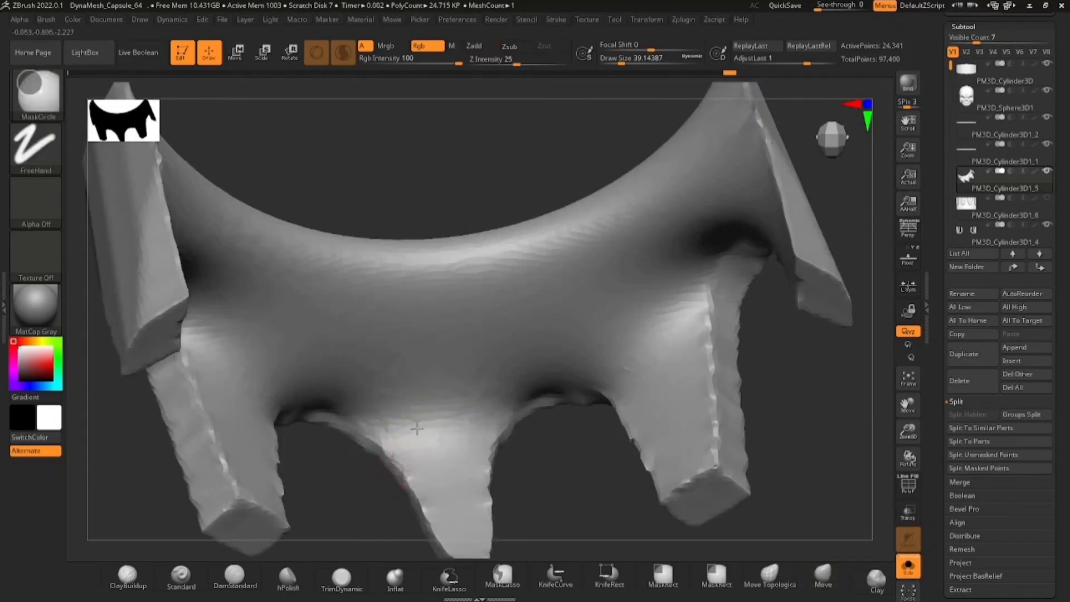
pyautogui.keyDown('ctrl'); pyautogui.moveTo(414, 421); pyautogui.dragTo(442, 485); pyautogui.keyUp('ctrl')
pyautogui.keyDown('alt'); pyautogui.moveTo(446, 485); pyautogui.dragTo(426, 390, button='right'); pyautogui.keyUp('alt')
pyautogui.press('space')
pyautogui.moveTo(424, 391); pyautogui.dragTo(418, 392)
pyautogui.moveTo(418, 393); pyautogui.dragTo(418, 415, button='right')
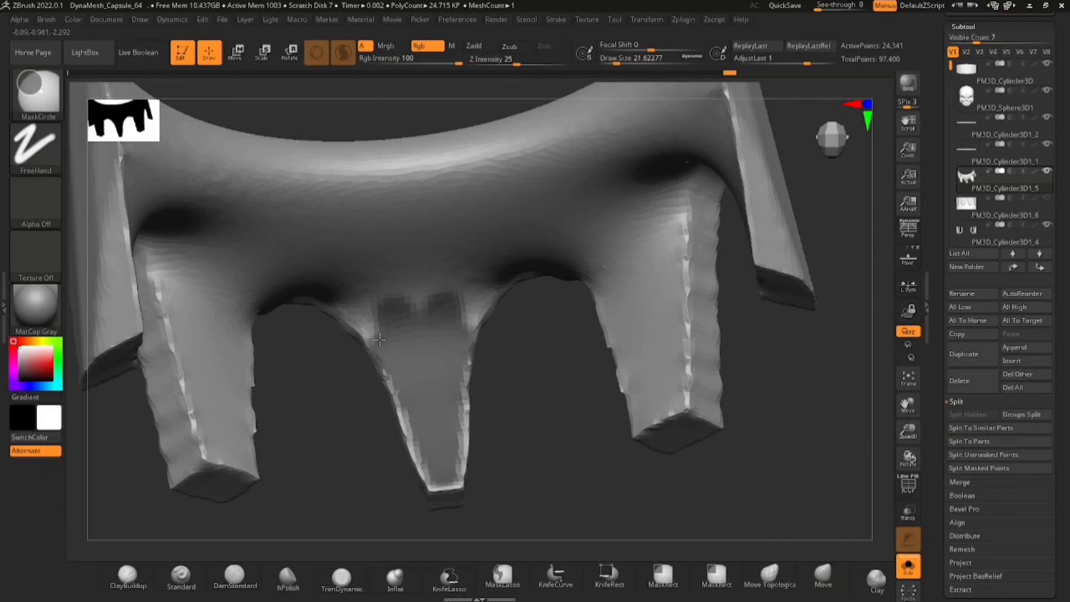
# Step: Invert the mask and pull the middle spike's inner face toward the crown's centre with the transform gizmo
pyautogui.moveTo(442, 483)
pyautogui.mouseDown(button='right')
pyautogui.moveTo(484, 299)
pyautogui.moveTo(566, 402)
pyautogui.moveTo(676, 452)
pyautogui.moveTo(652, 326)
pyautogui.mouseUp(button='right')
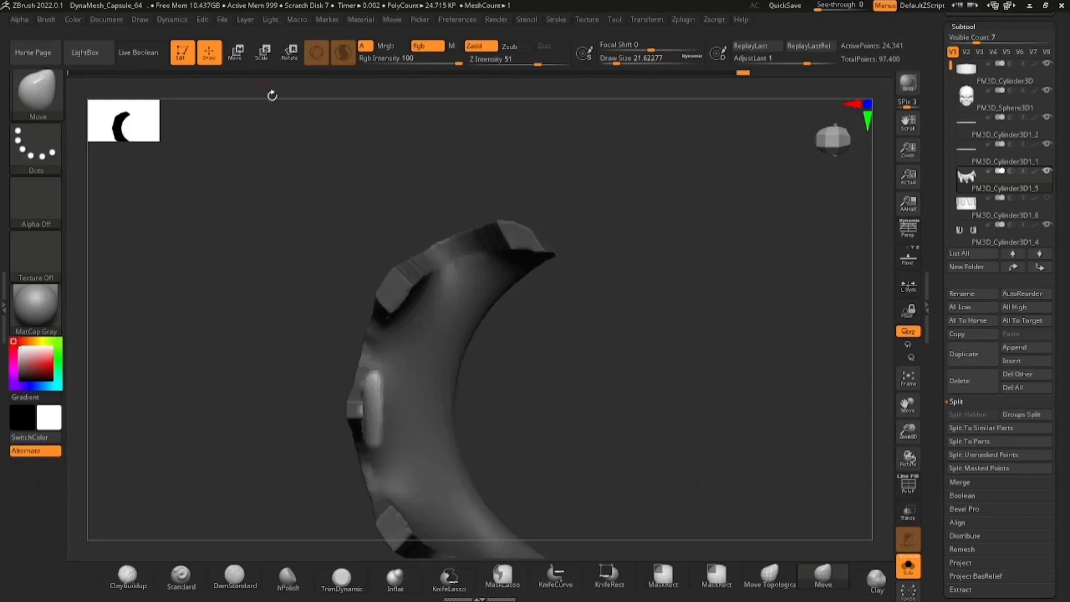
pyautogui.click(236, 53)
pyautogui.moveTo(446, 417); pyautogui.dragTo(469, 417)
pyautogui.moveTo(589, 384); pyautogui.dragTo(636, 375, button='right')
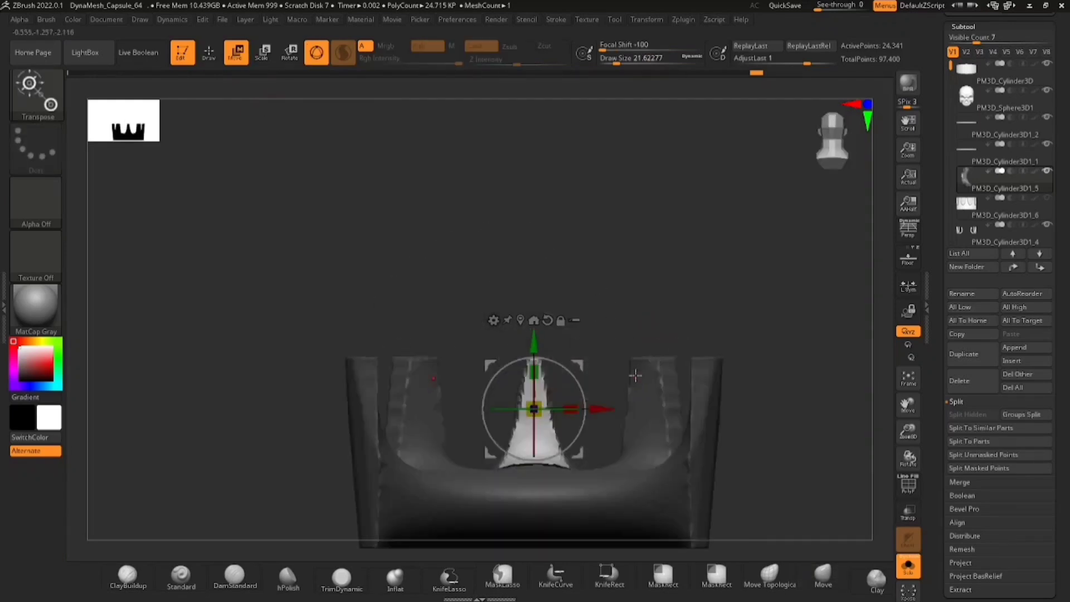
# Step: Pull the base of the middle spike's inner face downward with the Move brush at draw size 112
pyautogui.click(210, 56)
pyautogui.click(812, 577)
pyautogui.moveTo(568, 474)
pyautogui.keyDown('ctrl'); pyautogui.mouseDown(button='right')
pyautogui.moveTo(561, 530)
pyautogui.moveTo(532, 357)
pyautogui.mouseUp(button='right'); pyautogui.keyUp('ctrl')
pyautogui.moveTo(532, 356); pyautogui.dragTo(524, 375, button='right')
pyautogui.press('space')
pyautogui.moveTo(523, 336); pyautogui.dragTo(545, 338)
pyautogui.moveTo(540, 347); pyautogui.dragTo(525, 368, button='right')
pyautogui.moveTo(526, 367); pyautogui.dragTo(506, 383)
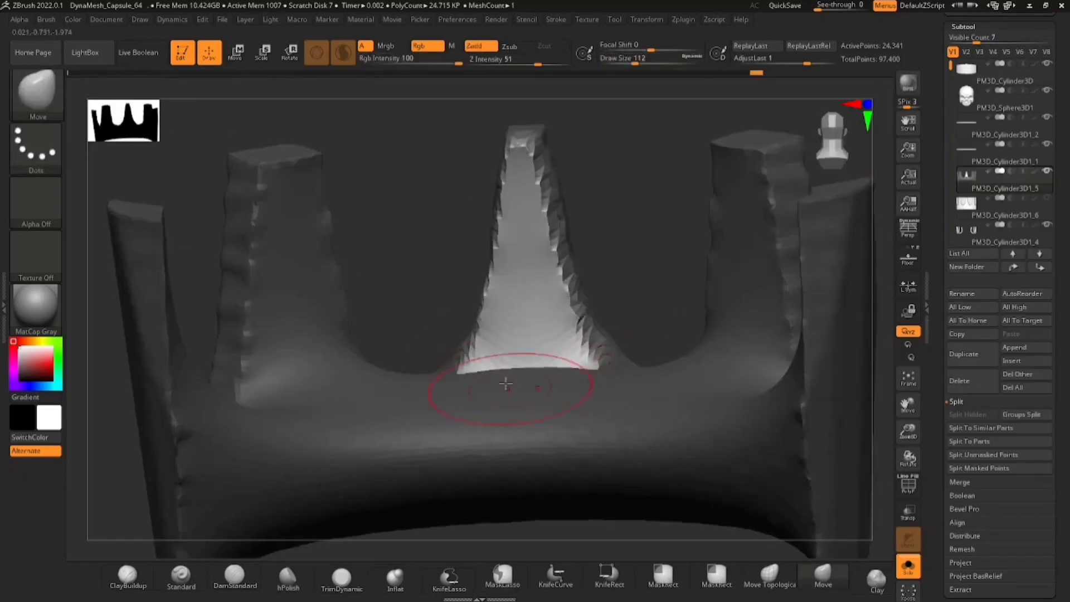
# Step: Remesh the crown shell with DynaMesh to even out the stretched middle spike, and set the draw size to about 54
pyautogui.moveTo(507, 386)
pyautogui.mouseDown(button='right')
pyautogui.moveTo(601, 394)
pyautogui.moveTo(585, 398)
pyautogui.mouseUp(button='right')
pyautogui.keyDown('ctrl'); pyautogui.moveTo(585, 398); pyautogui.dragTo(557, 371, button='right'); pyautogui.keyUp('ctrl')
pyautogui.keyDown('ctrl'); pyautogui.moveTo(295, 432); pyautogui.dragTo(322, 456); pyautogui.keyUp('ctrl')
pyautogui.moveTo(322, 455); pyautogui.dragTo(402, 395, button='right')
pyautogui.press('space')
pyautogui.moveTo(402, 395); pyautogui.dragTo(393, 395)
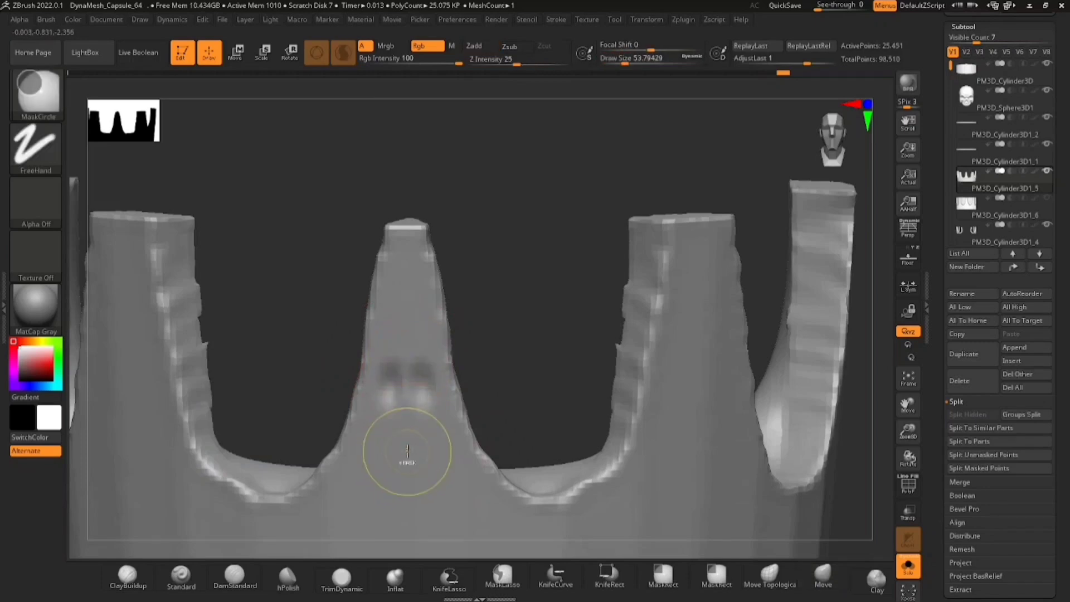
# Step: Subdivide the crown shell once and run DynaMesh on it again
pyautogui.hotkey('ctrl', 'd')
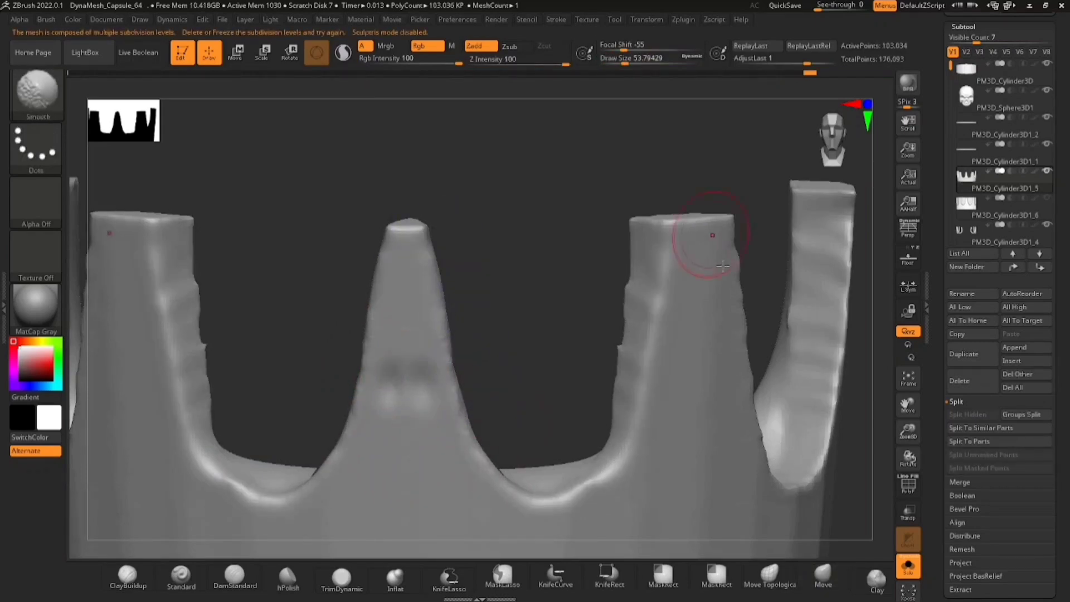
pyautogui.keyDown('ctrl'); pyautogui.moveTo(689, 370); pyautogui.dragTo(663, 496, button='right'); pyautogui.keyUp('ctrl')
pyautogui.keyDown('ctrl'); pyautogui.moveTo(406, 455); pyautogui.dragTo(430, 478); pyautogui.keyUp('ctrl')
# Step: End the isolation of the crown shell to check it together with the rest of the ring
pyautogui.keyDown('alt'); pyautogui.moveTo(430, 477); pyautogui.dragTo(262, 434, button='right'); pyautogui.keyUp('alt')
pyautogui.moveTo(975, 537); pyautogui.dragTo(974, 487)
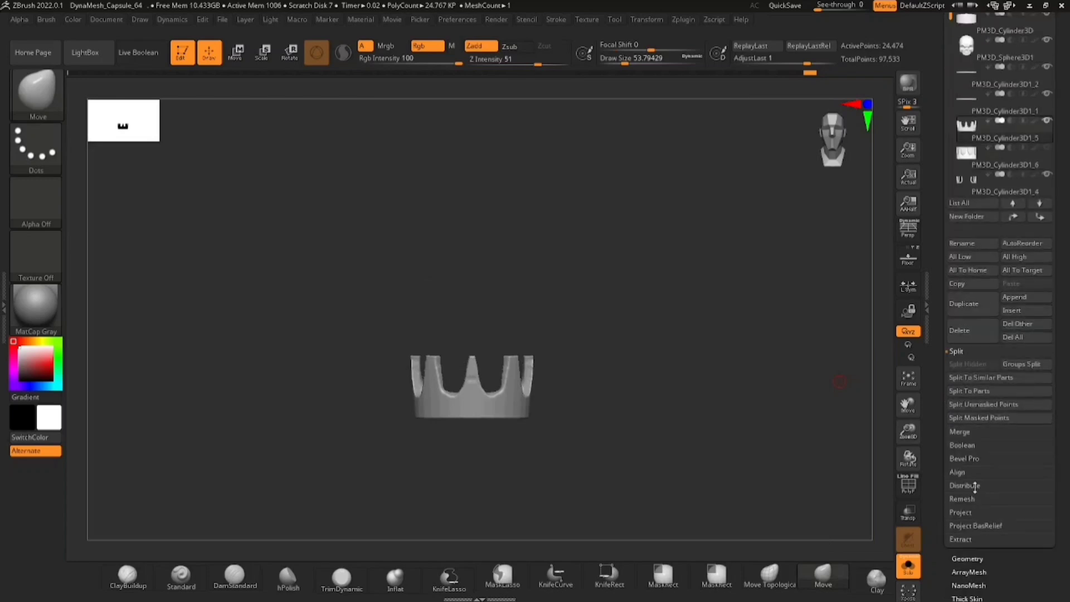
pyautogui.click(909, 566)
pyautogui.keyDown('ctrl'); pyautogui.moveTo(712, 485); pyautogui.dragTo(691, 502, button='right'); pyautogui.keyUp('ctrl')
pyautogui.moveTo(691, 502); pyautogui.dragTo(595, 418, button='right')
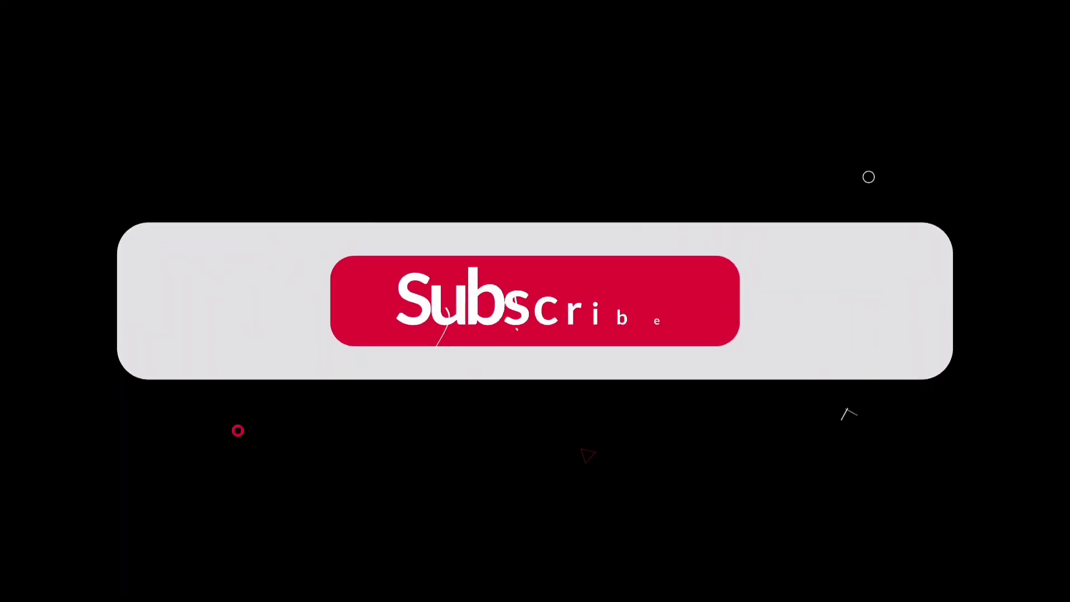